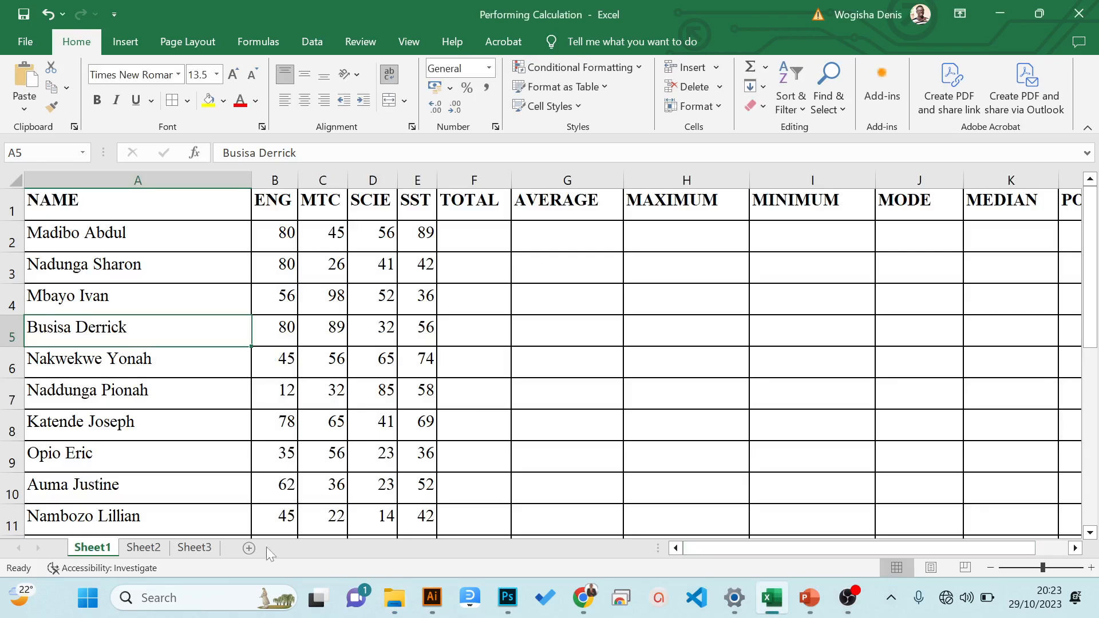
- Switch to Sheet2 and look over the item table with its quantity, unit price and total price columns
left_click(146, 548)
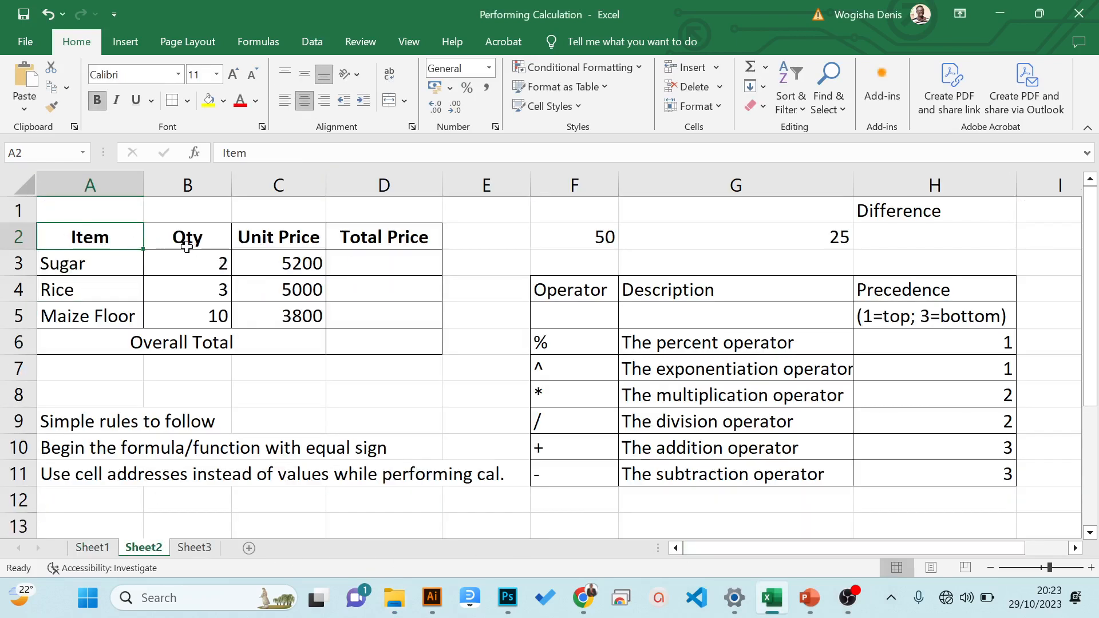
left_click_drag(121, 231, 317, 294)
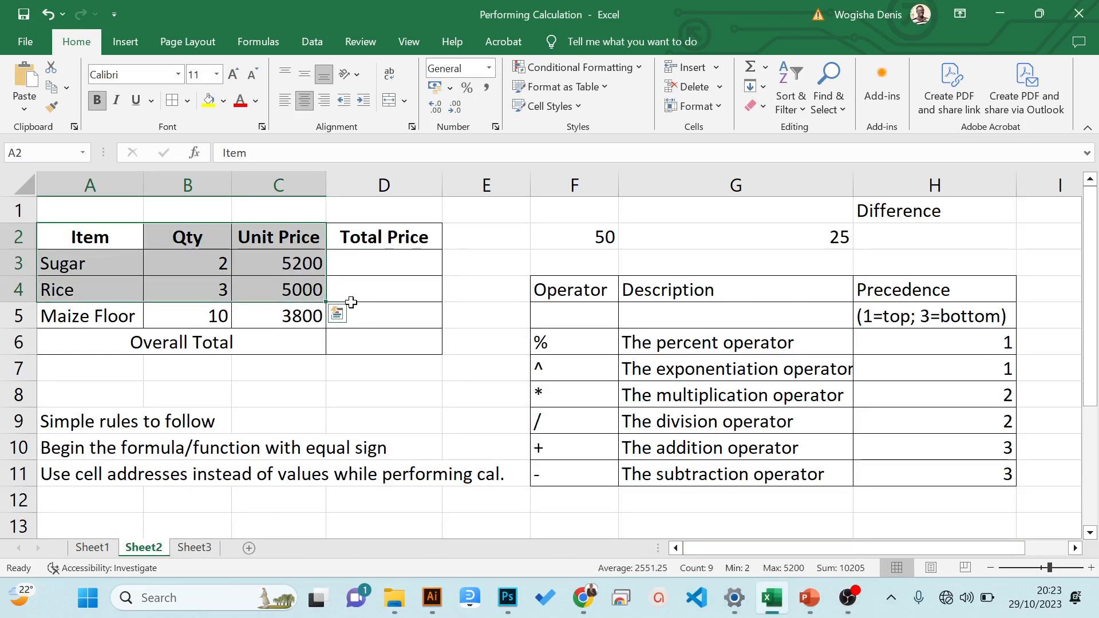
left_click(404, 271)
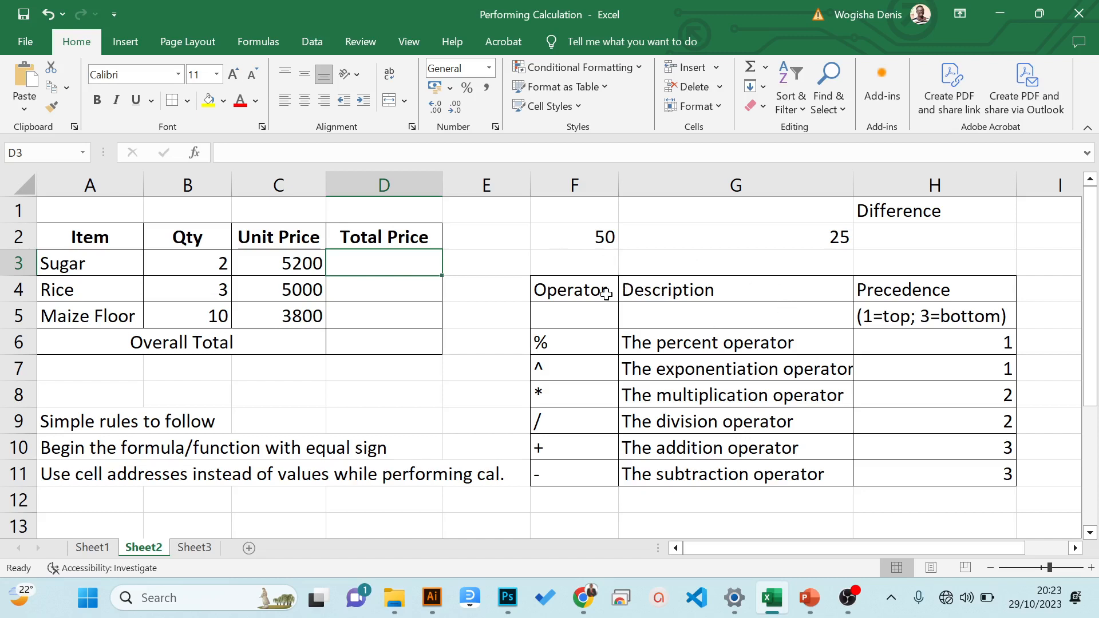
- Examine the operator table row by row, reading each operator's symbol, description and precedence from percent to subtraction
left_click(569, 337)
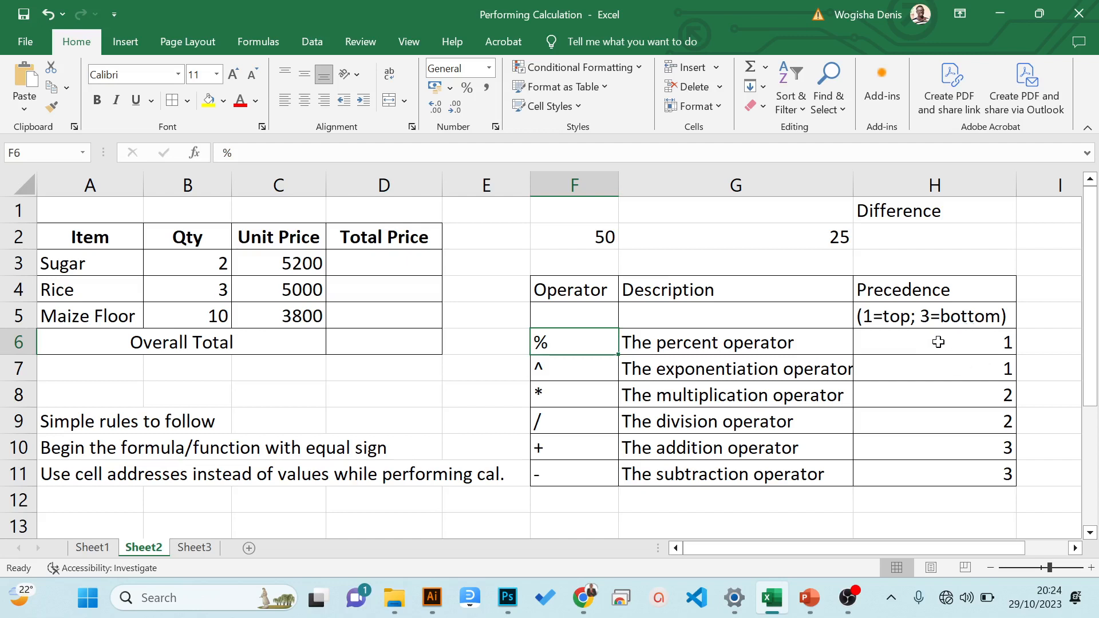
left_click(595, 370)
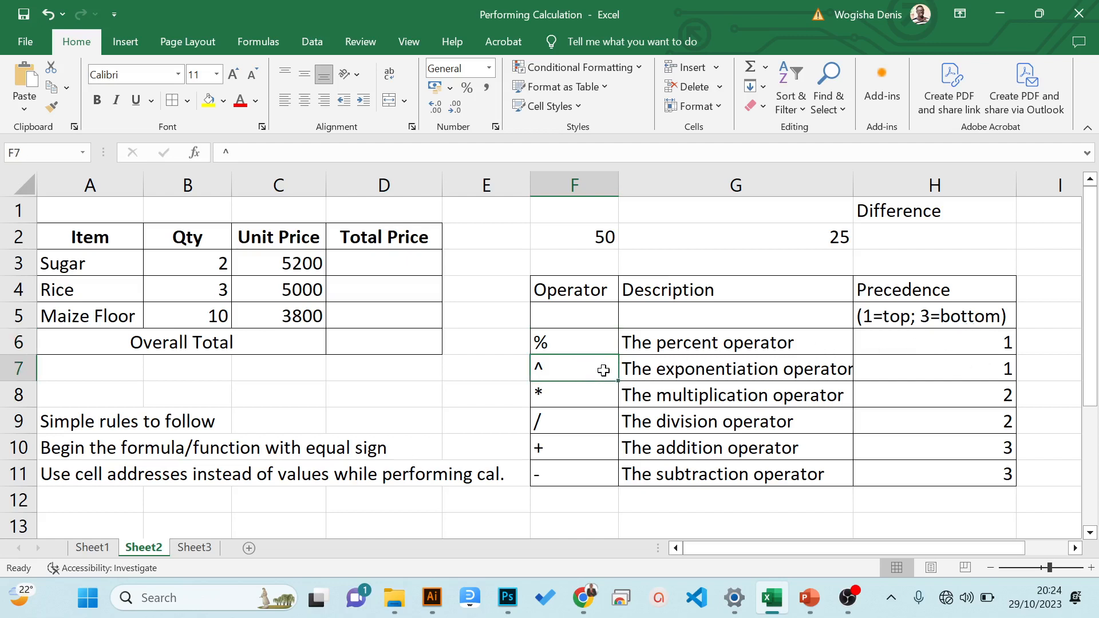
left_click(677, 375)
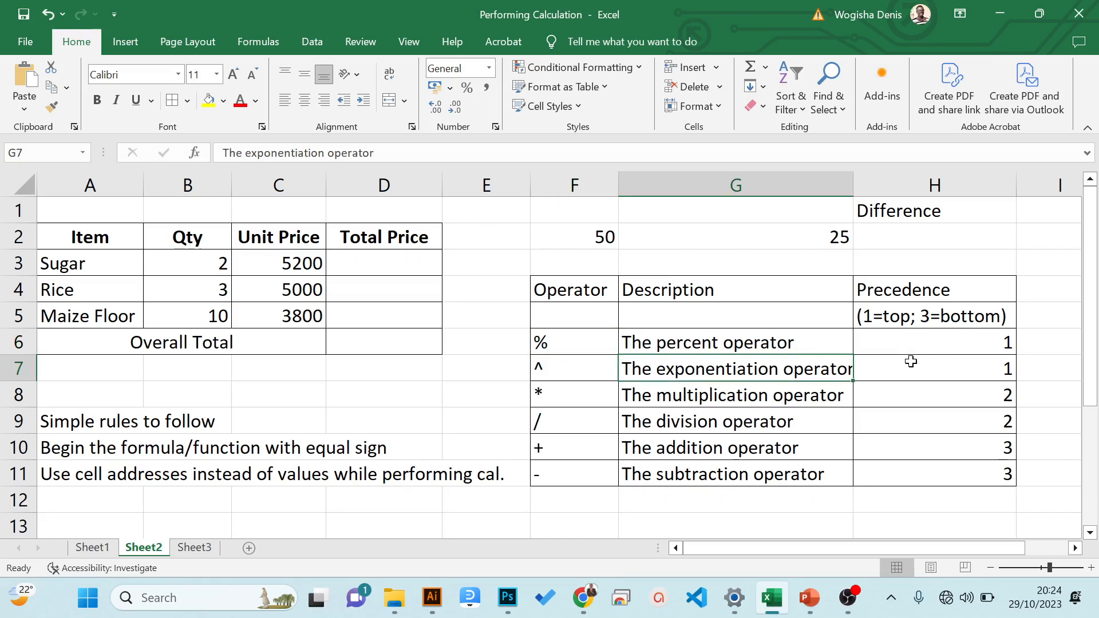
left_click(588, 389)
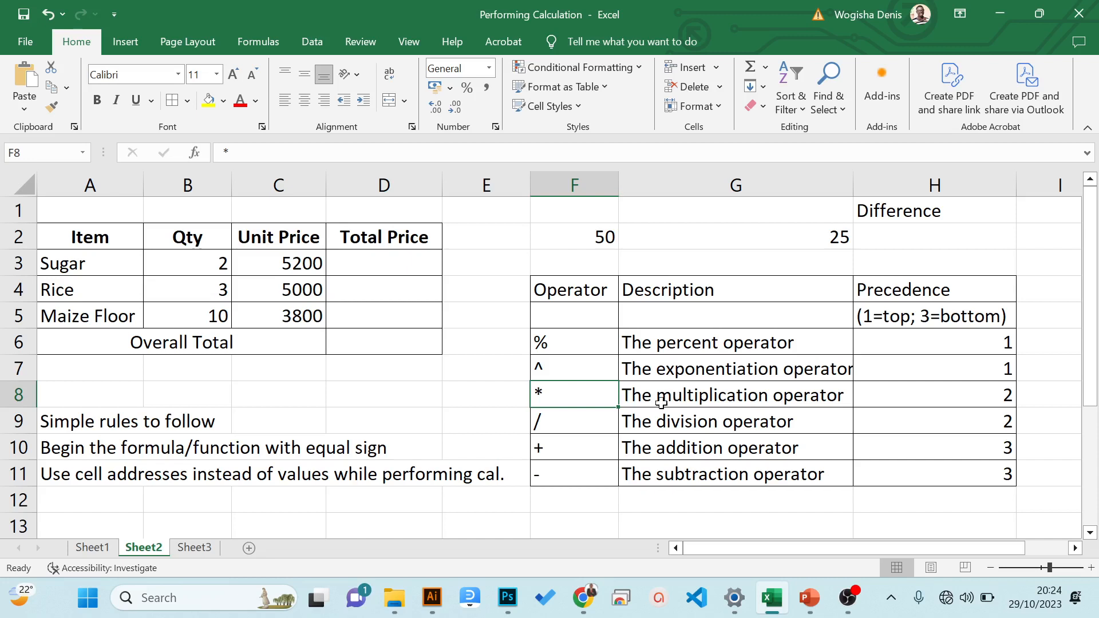
left_click(585, 430)
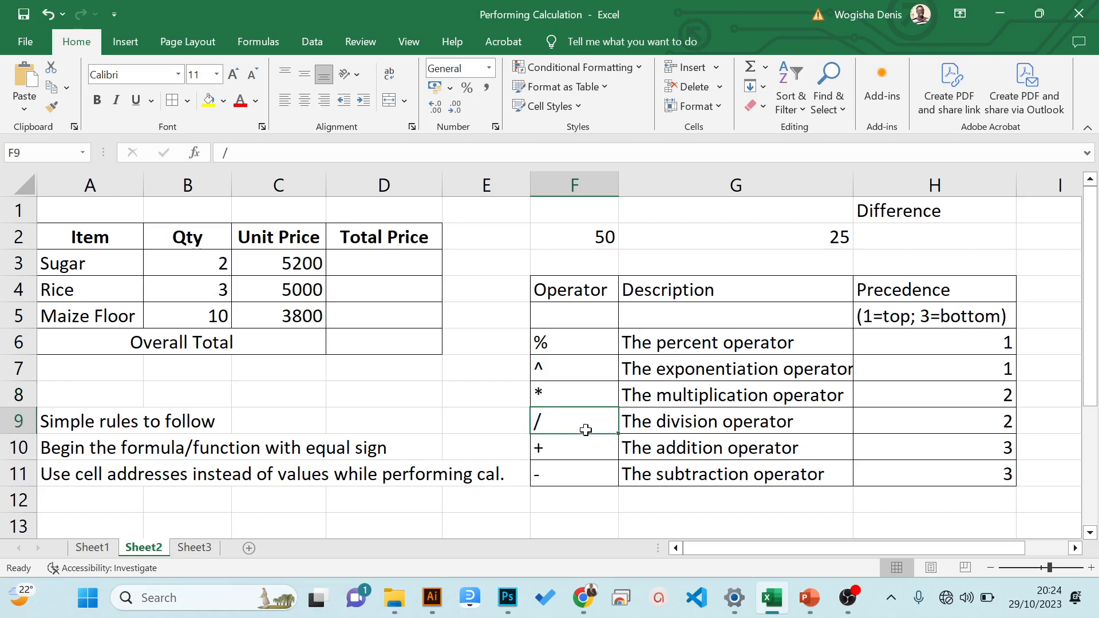
left_click(684, 421)
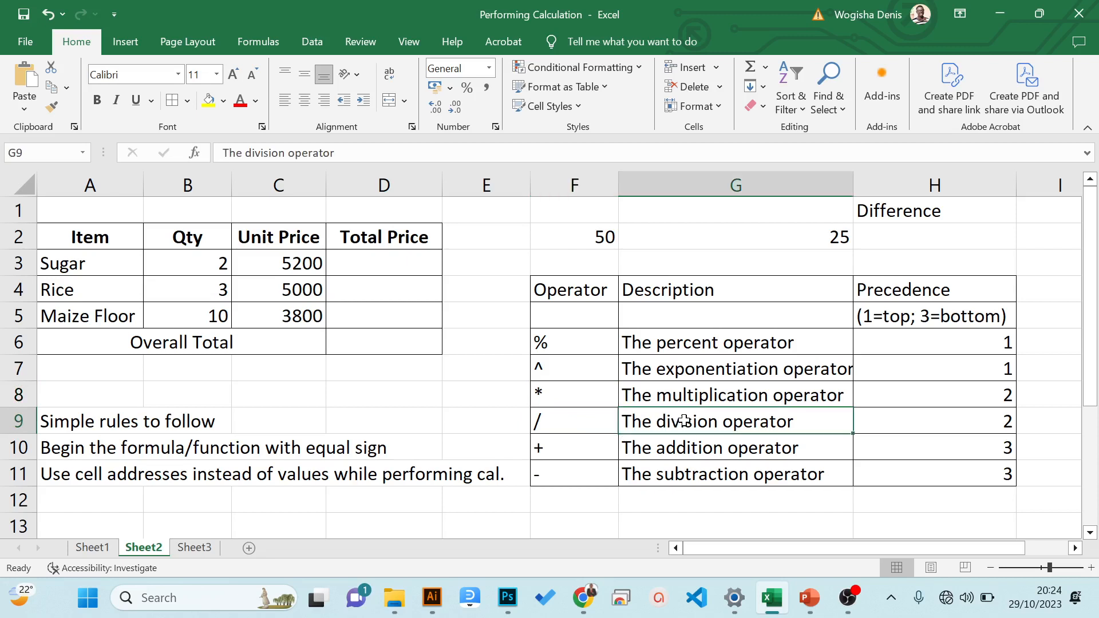
left_click(572, 450)
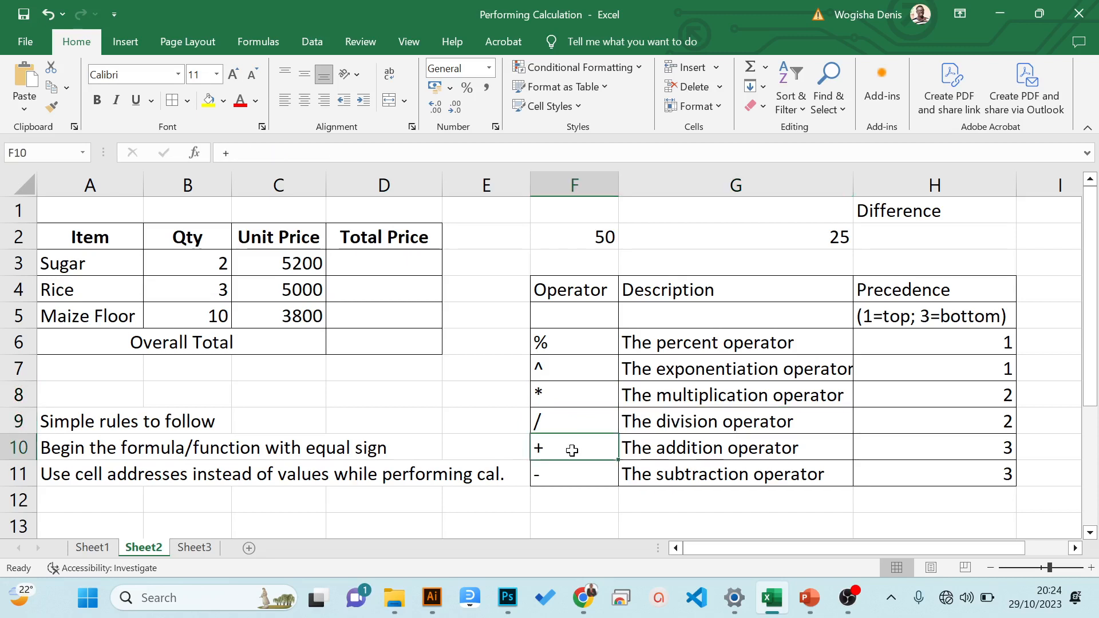
left_click(724, 448)
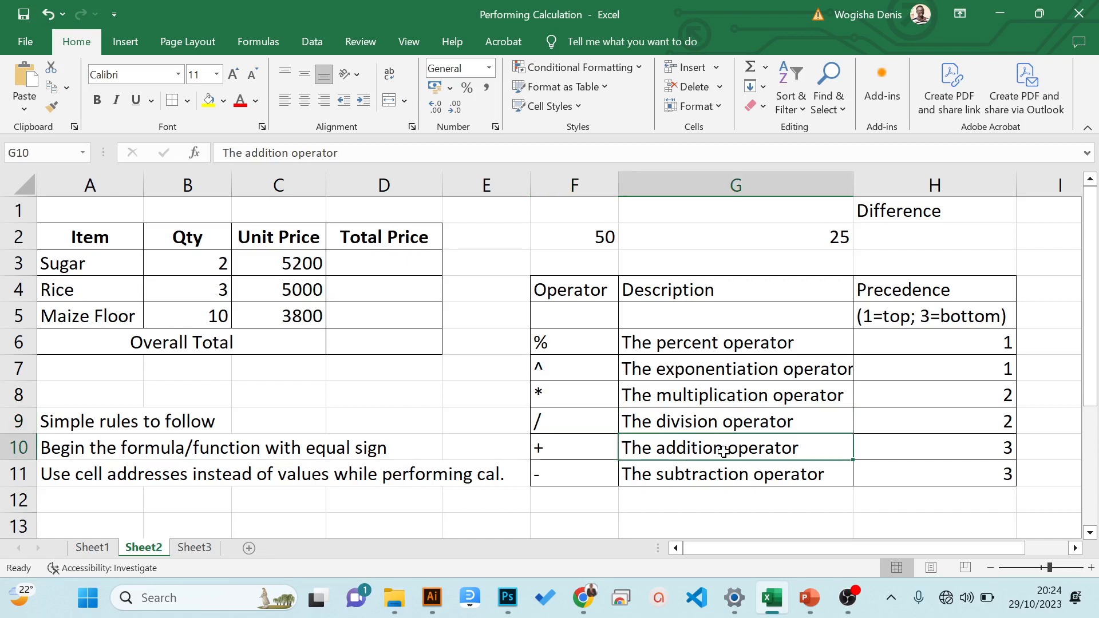
left_click(597, 475)
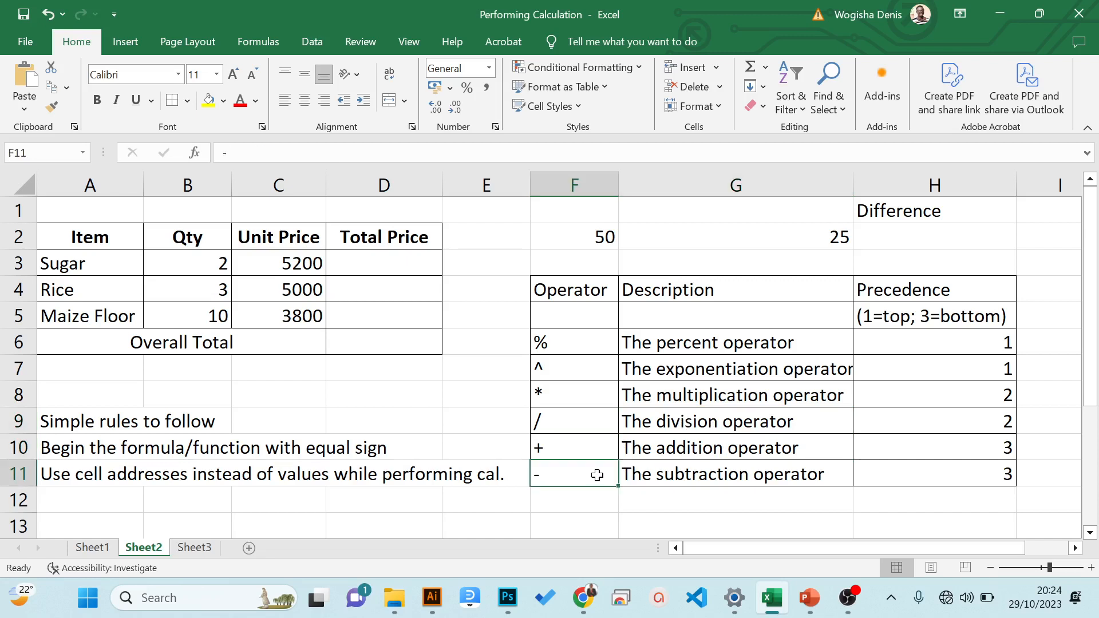
left_click(698, 478)
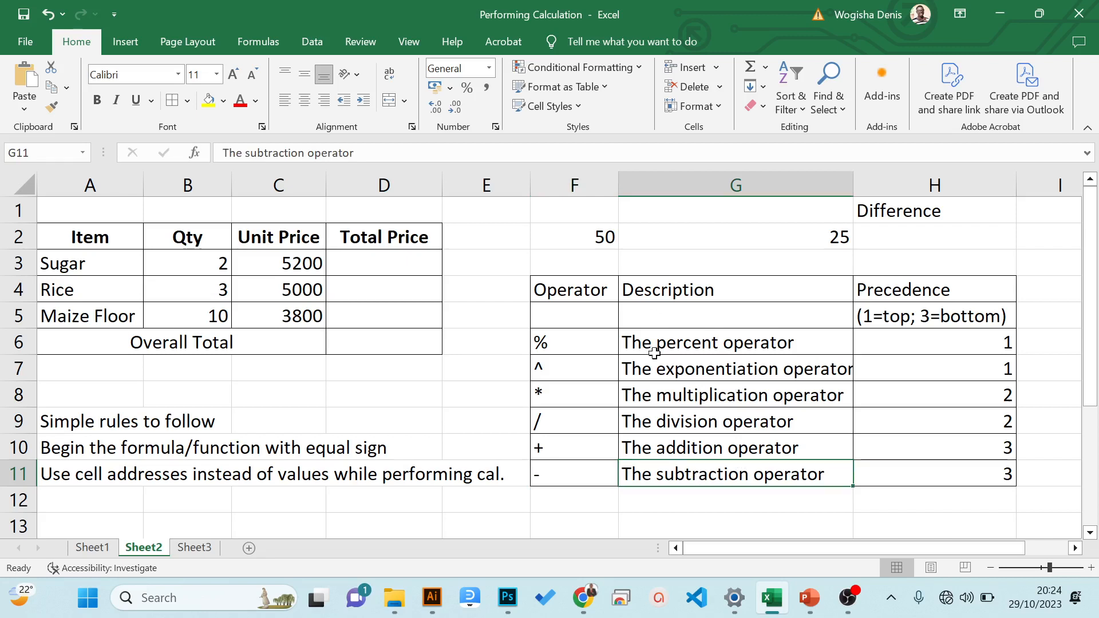
- Review the two formula-writing rules in cells A10 and A11
left_click(365, 262)
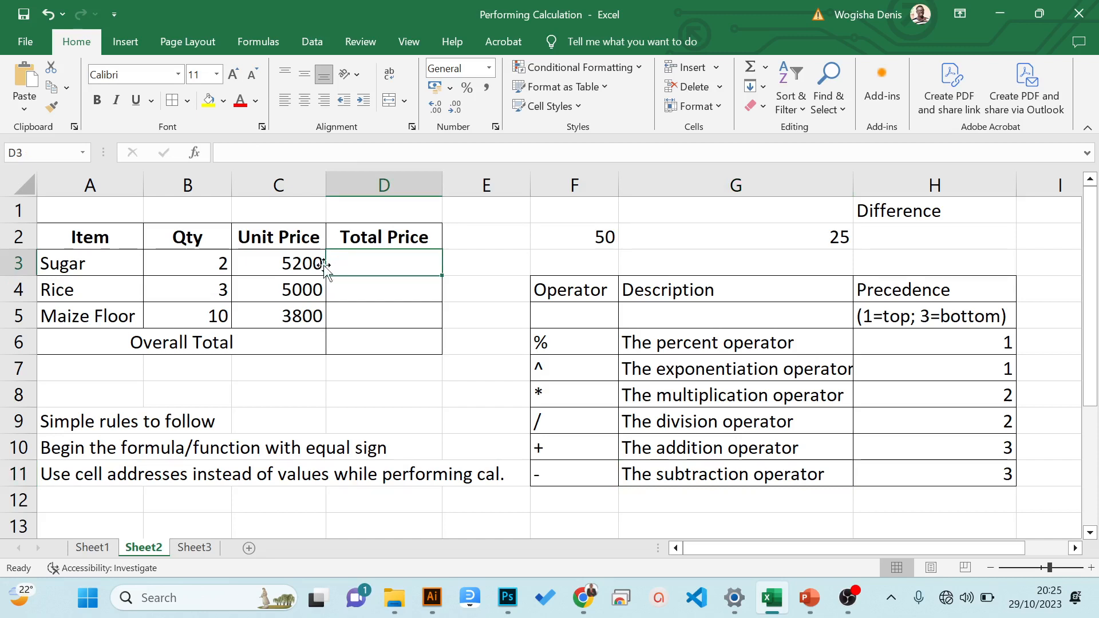
left_click(70, 452)
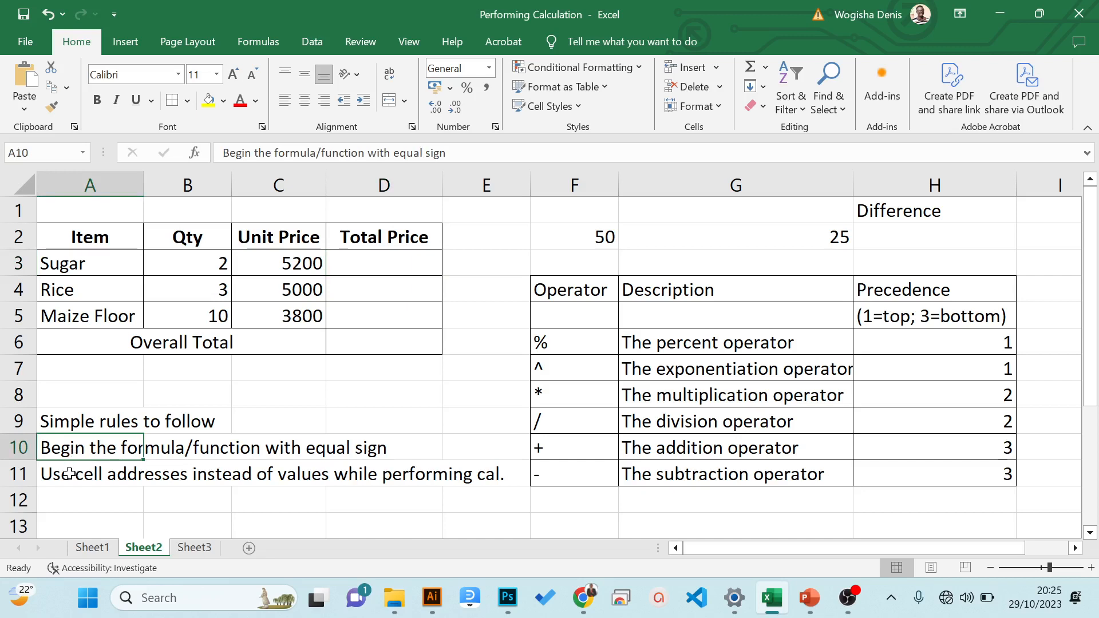
left_click(69, 474)
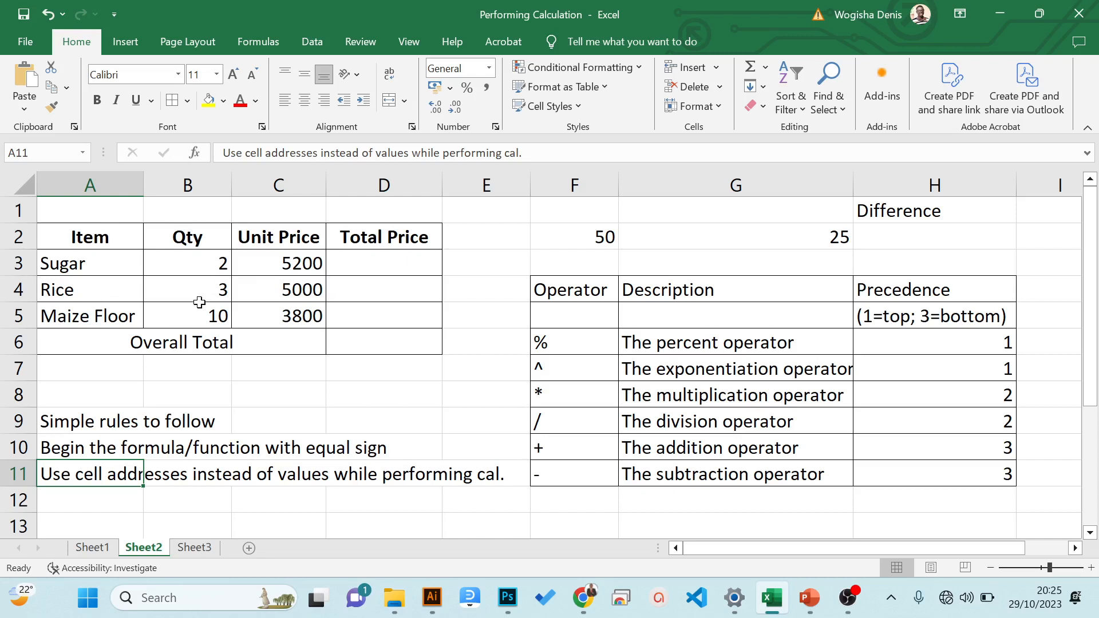
- Calculate the total price for Sugar in cell D3 with the formula =B3*C3
left_click(375, 264)
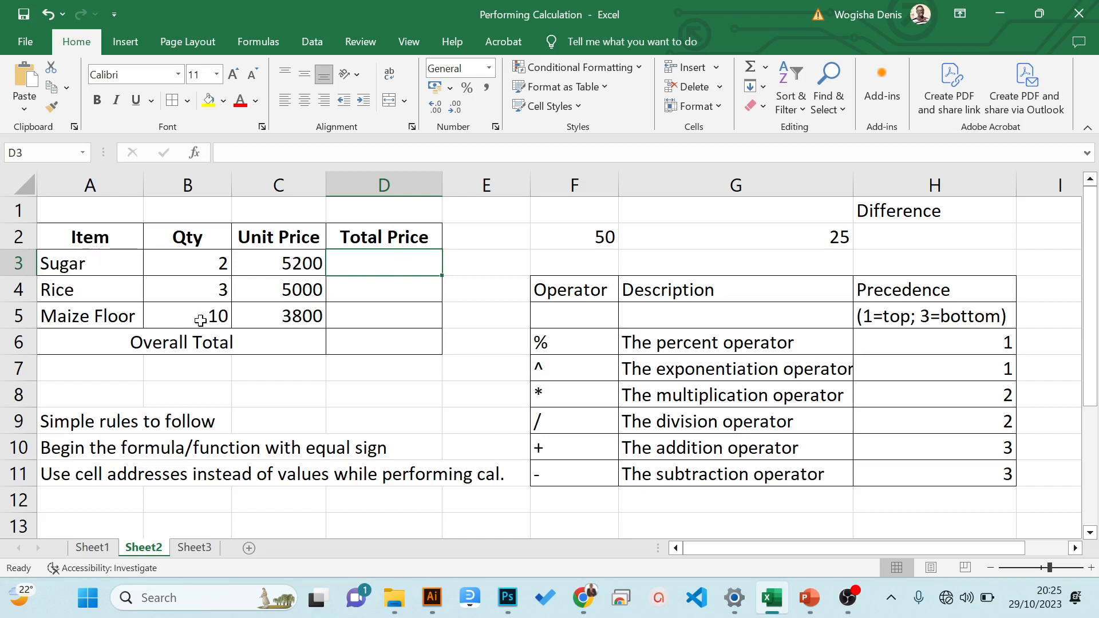
type("=")
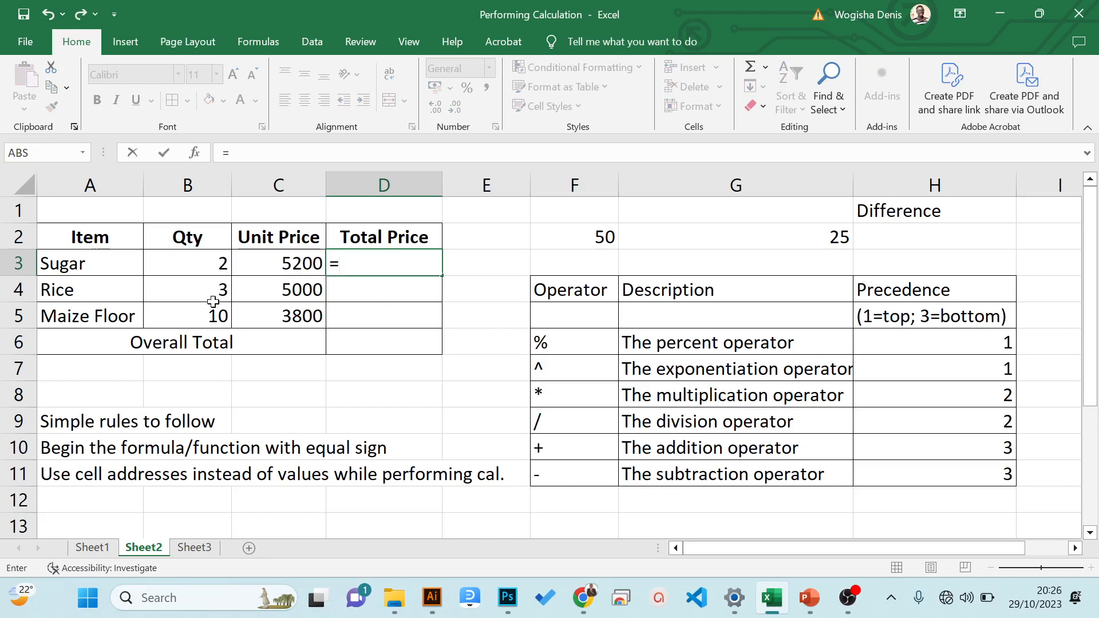
left_click(198, 263)
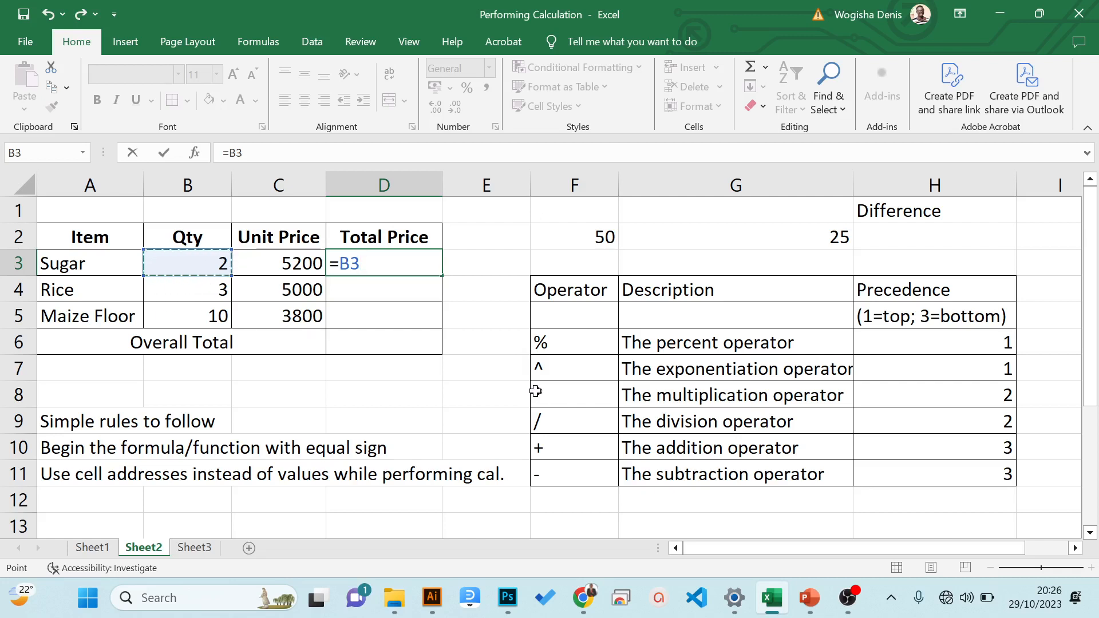
type("*")
left_click(290, 265)
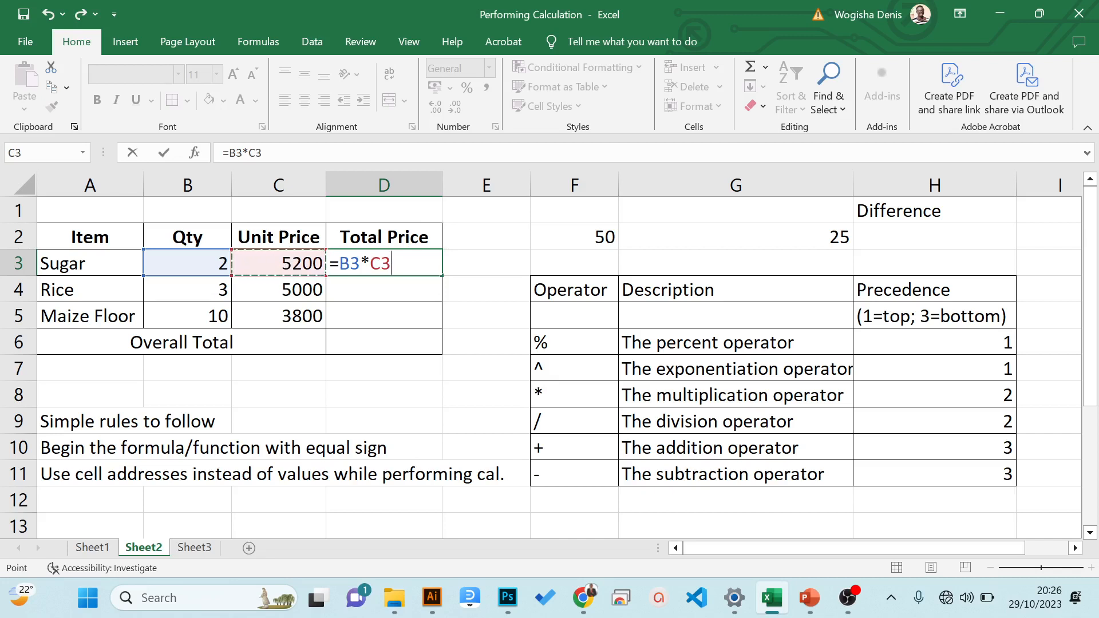
key("Return")
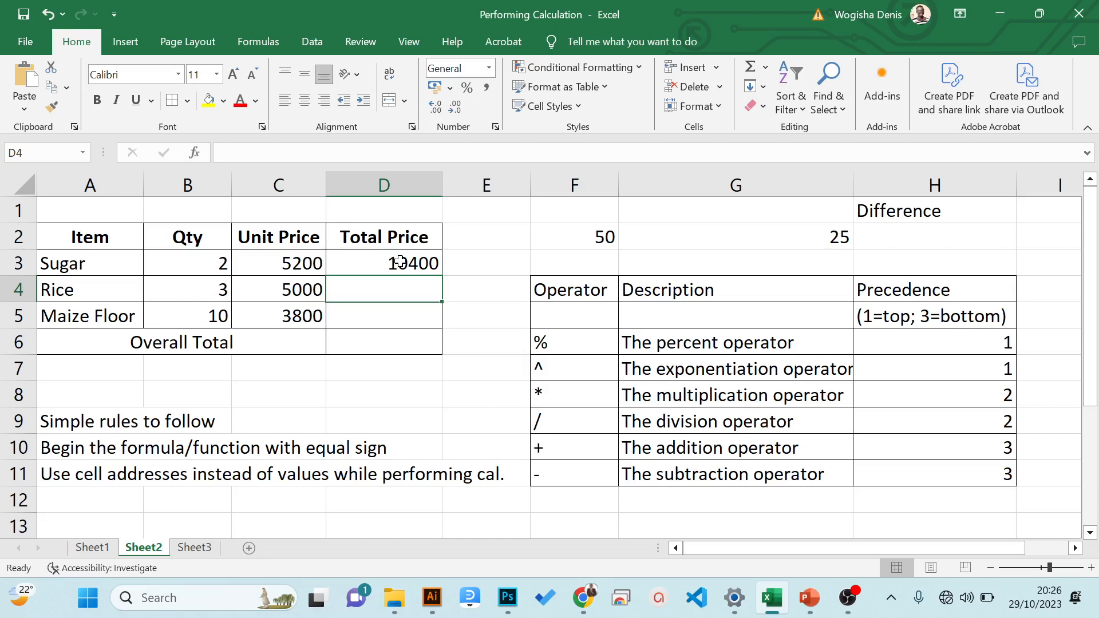
- Fill the D3 formula down to D5 for Rice and Maize Floor, and check the formulas in D3 and D4
left_click(400, 262)
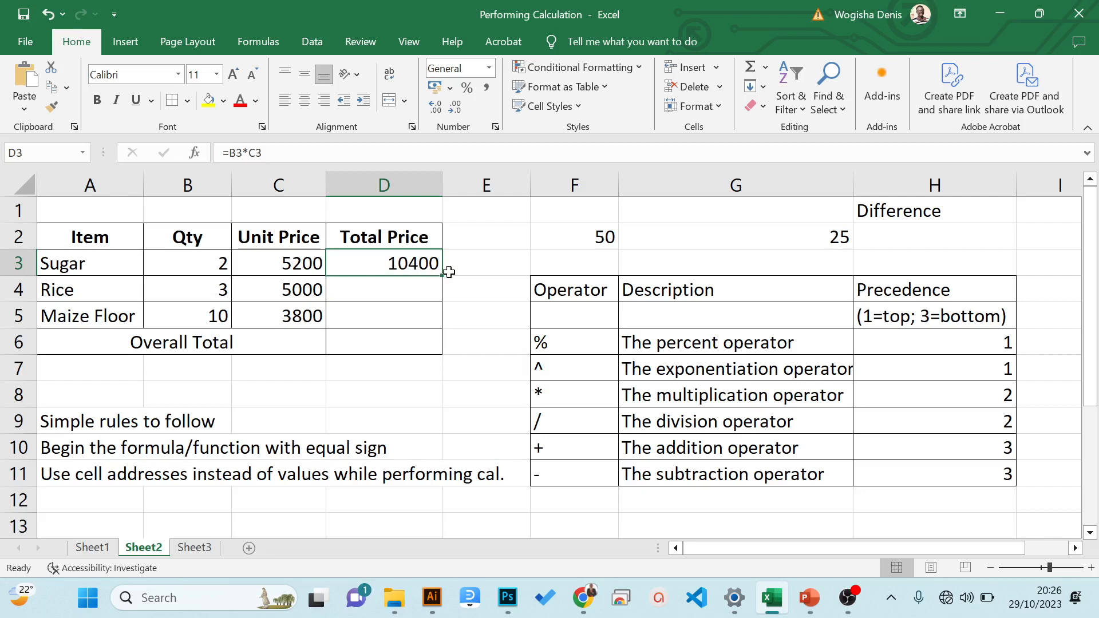
left_click_drag(444, 276, 421, 331)
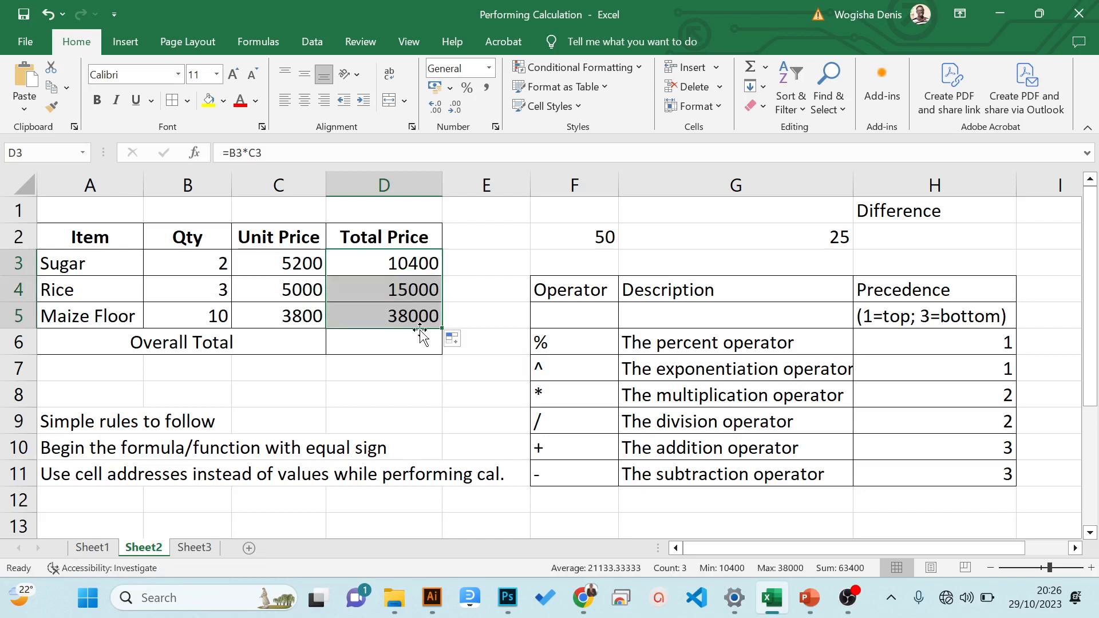
left_click(407, 297)
left_click(407, 269)
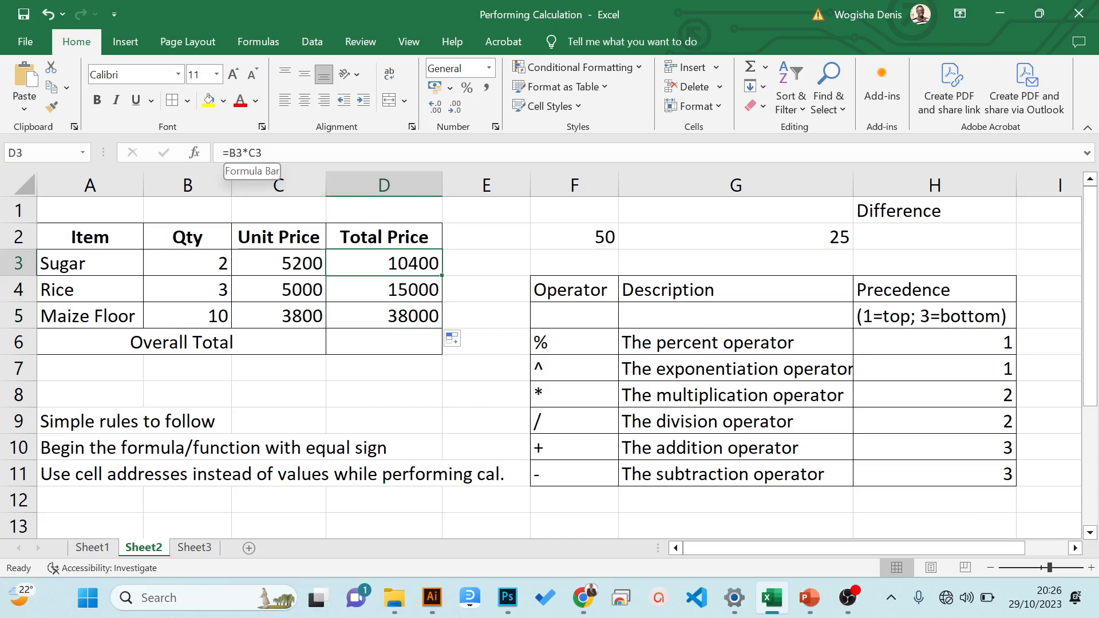
left_click(399, 285)
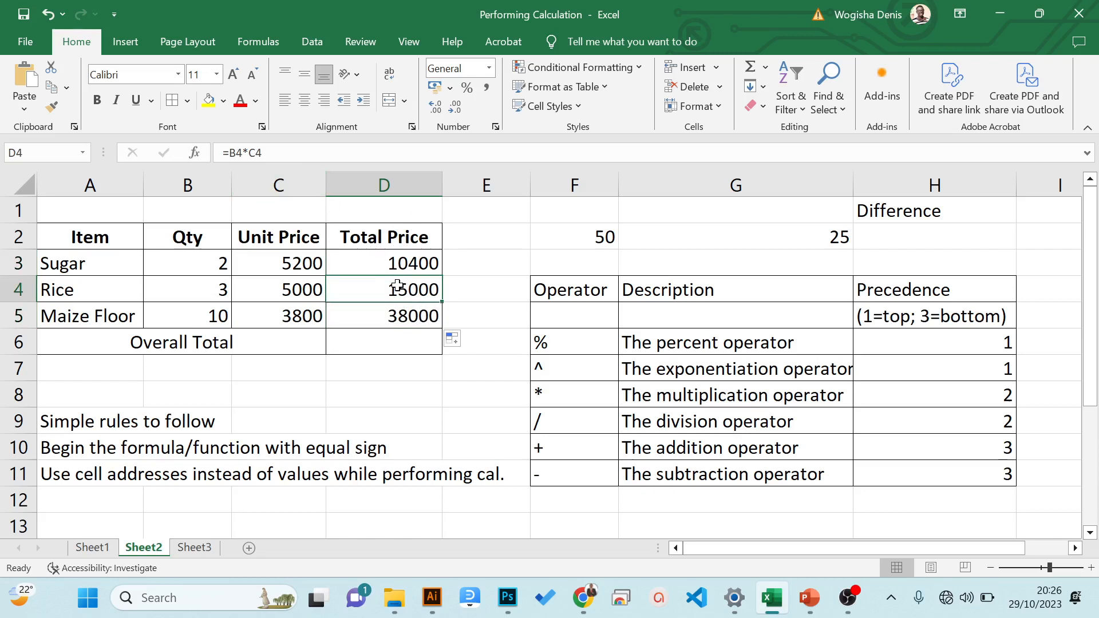
left_click(248, 153)
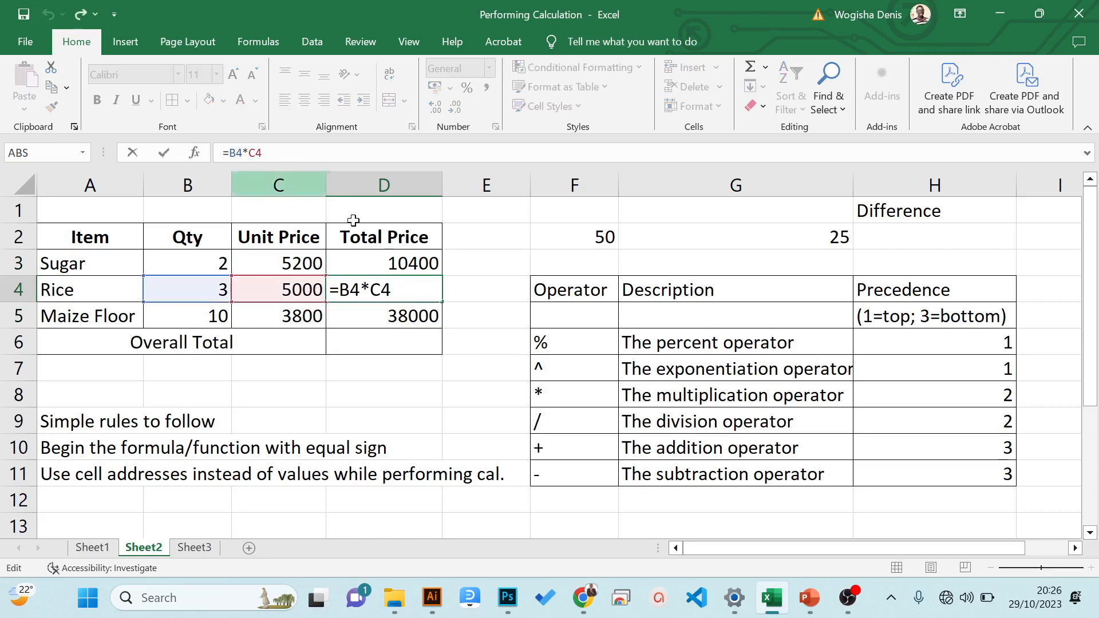
left_click(385, 343)
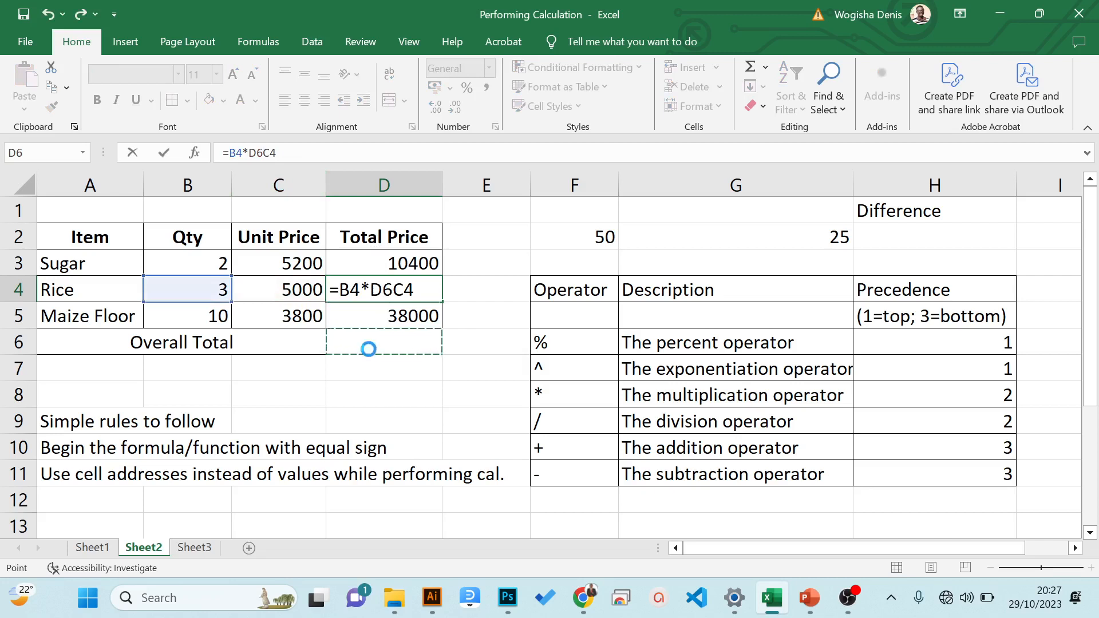
key("ctrl+z")
key("Return")
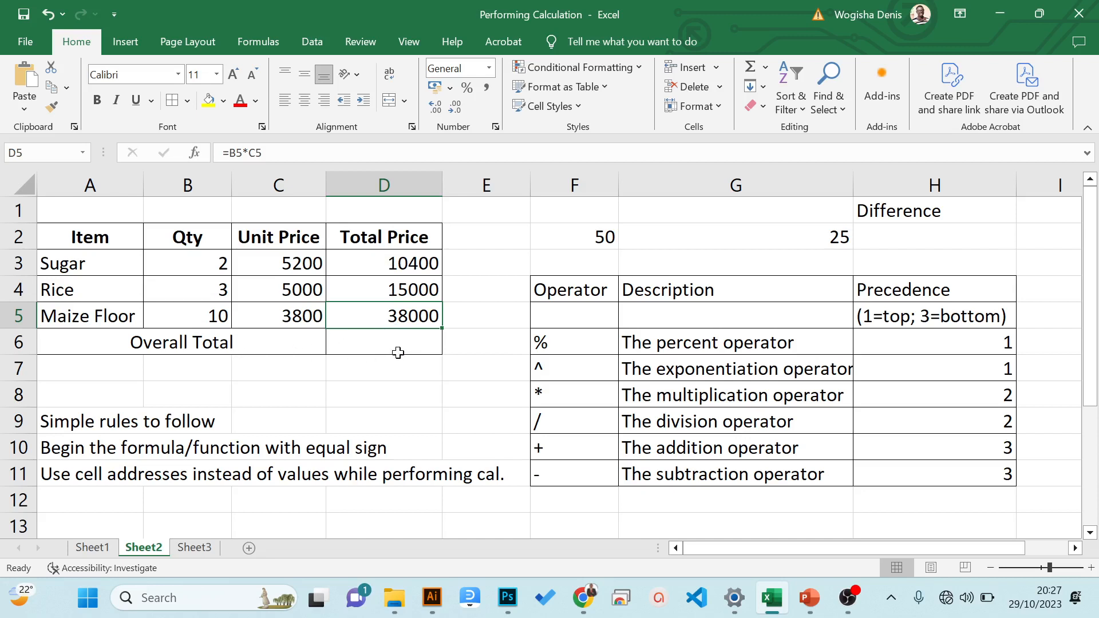
- Inspect the total price formulas of Sugar, Rice and Maize Floor in cells D3 to D5
left_click(379, 265)
left_click(378, 285)
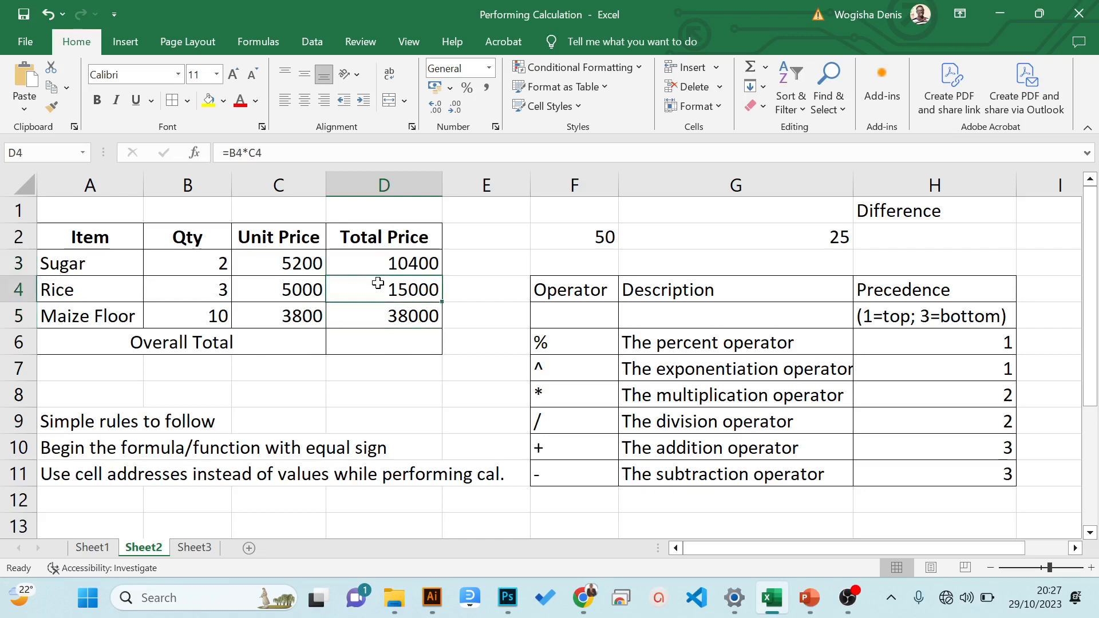
left_click(379, 312)
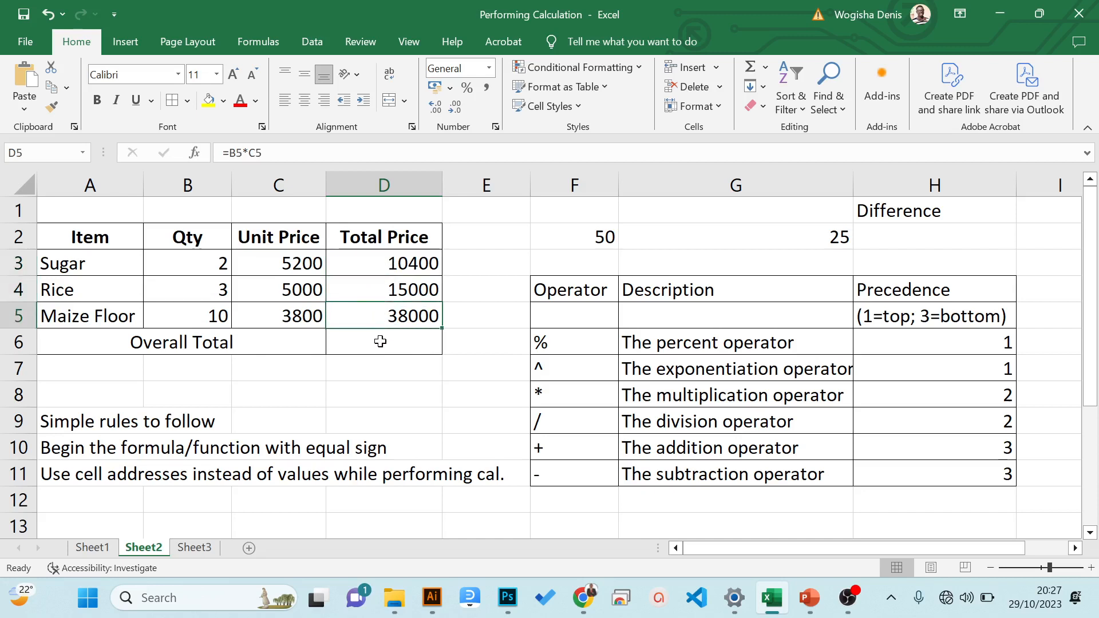
- Calculate the overall total in cell D6 with the formula =D3+D4+D5, and check the formulas in D6 and D3
left_click(380, 342)
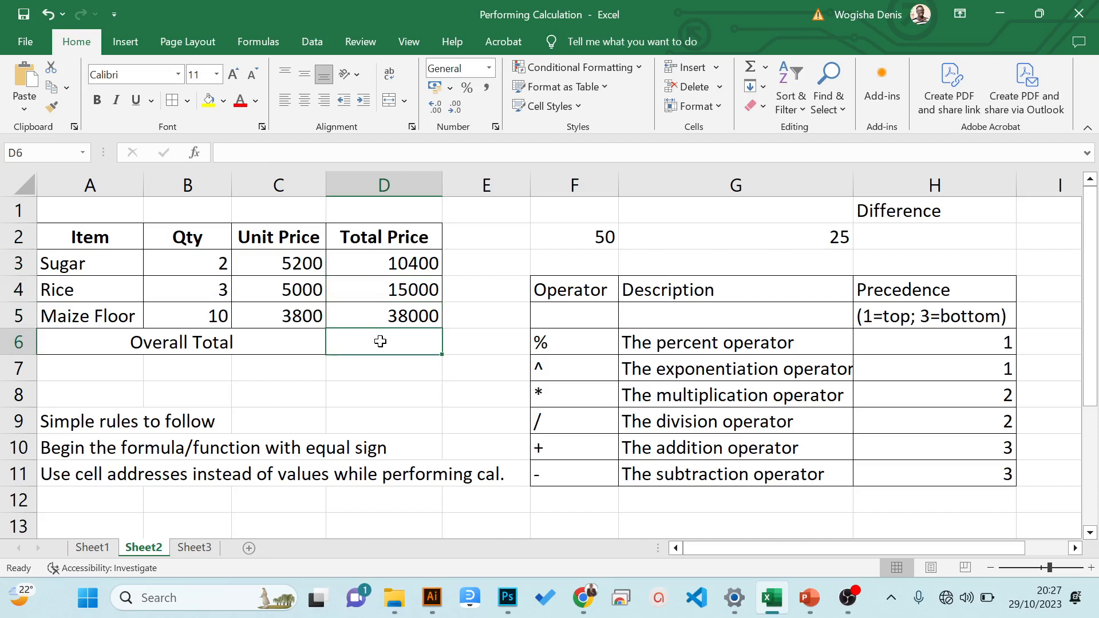
type("=")
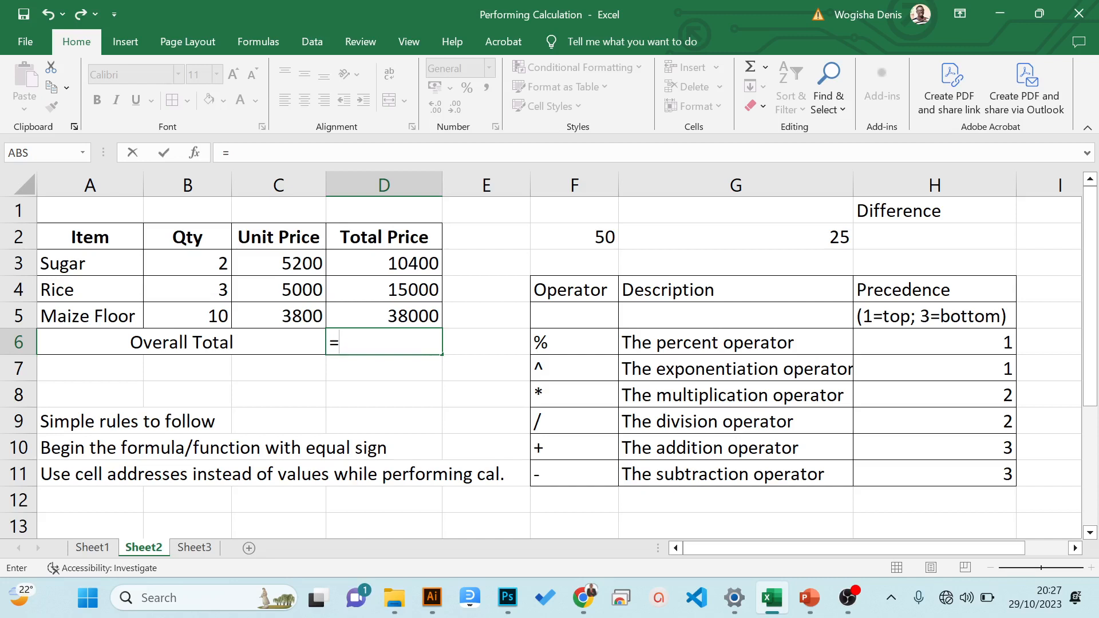
left_click(368, 267)
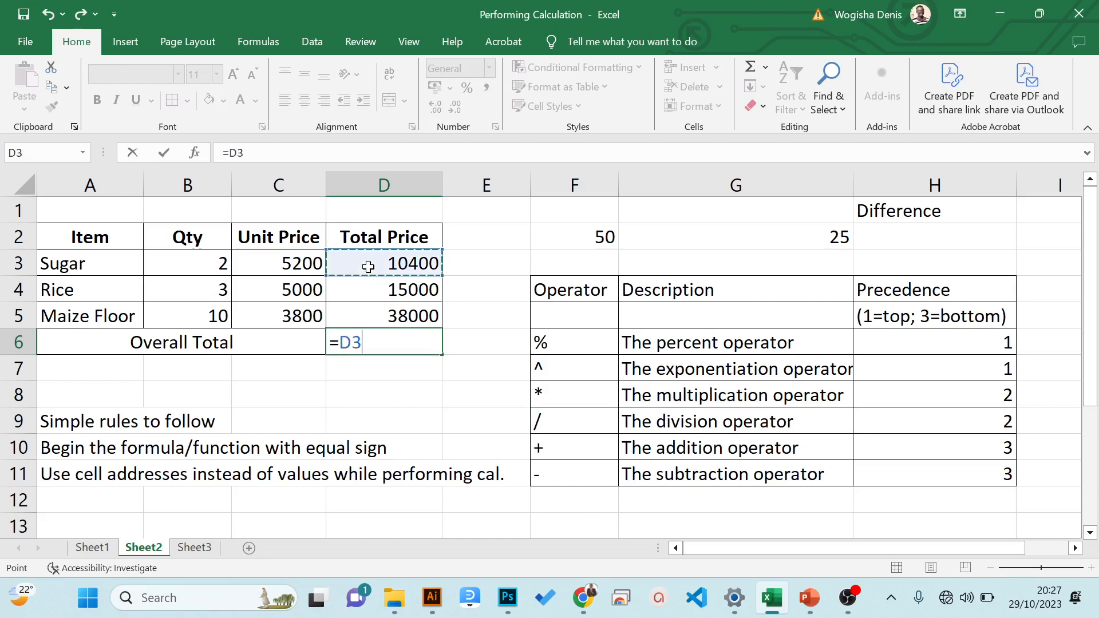
type("+")
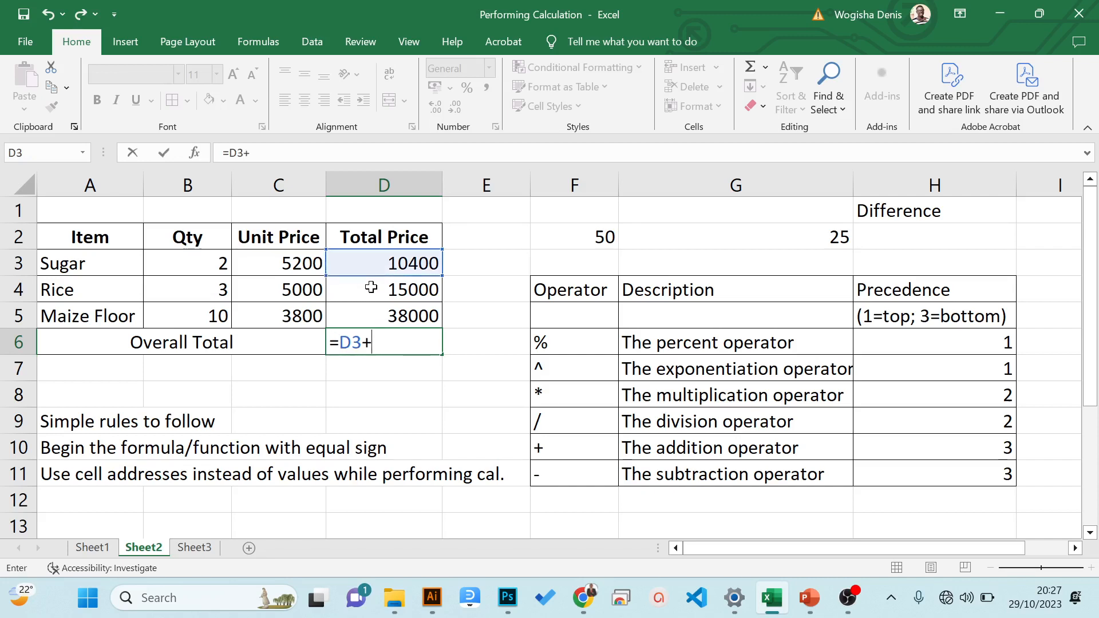
left_click(371, 288)
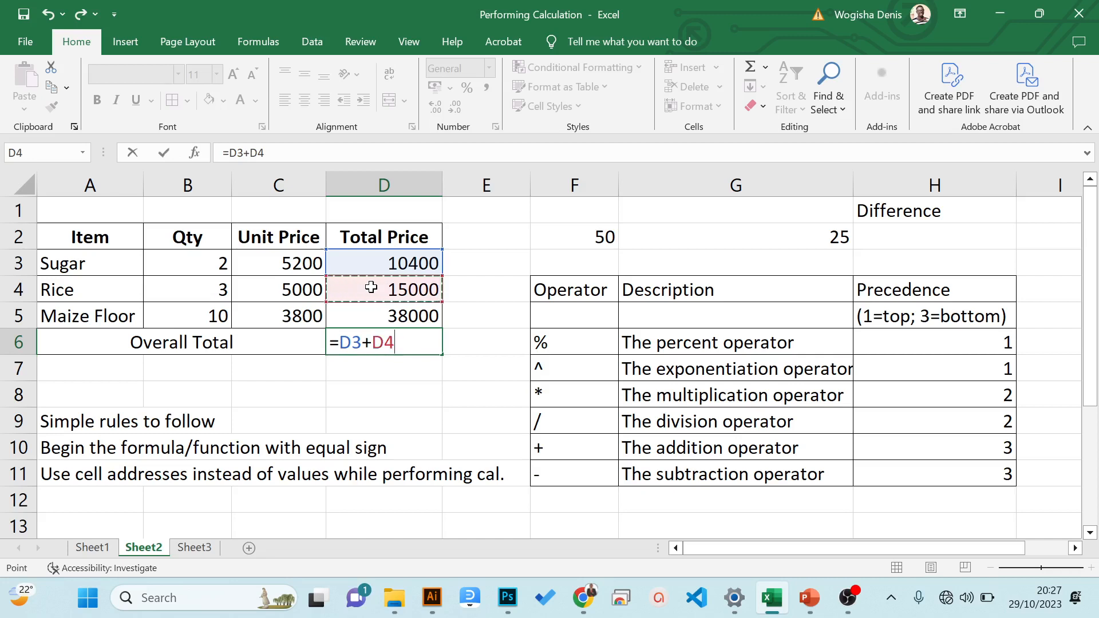
type("+")
left_click(369, 316)
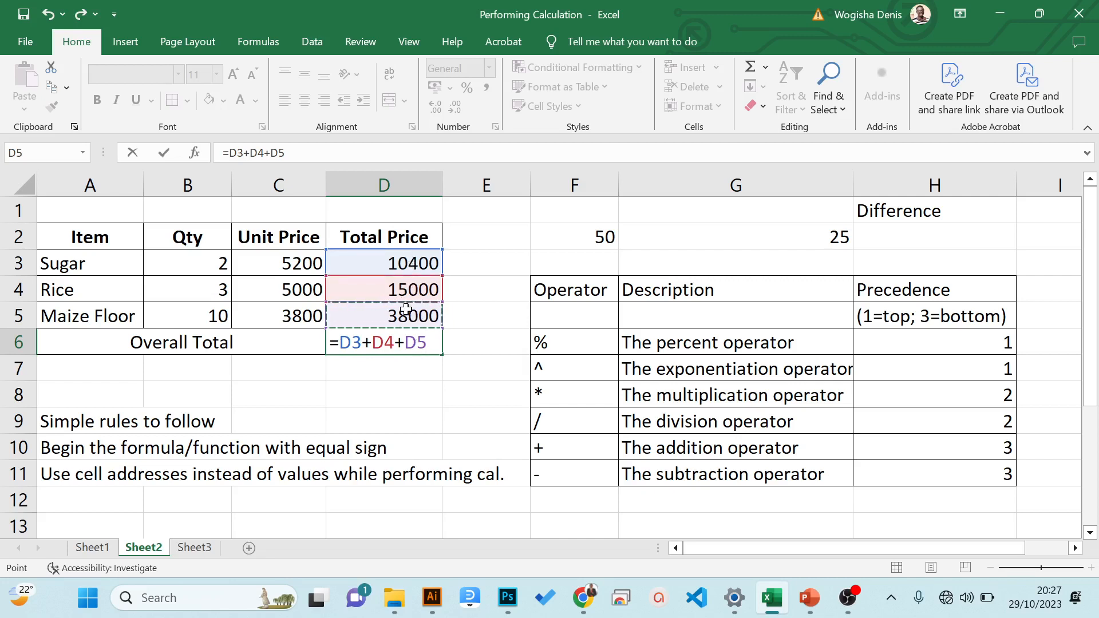
key("Return")
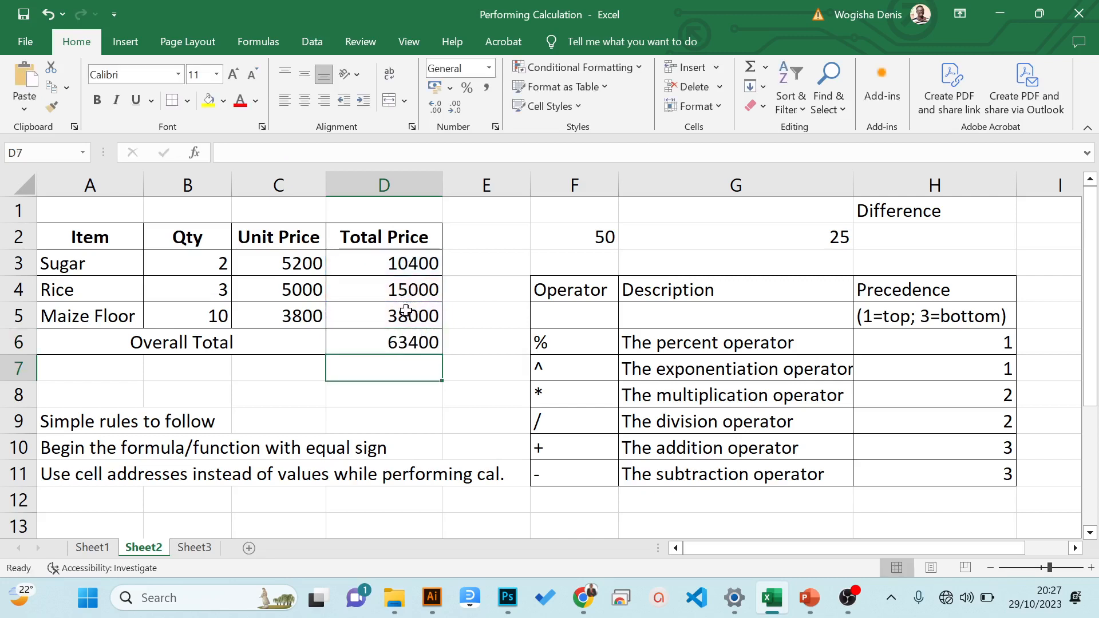
left_click(397, 344)
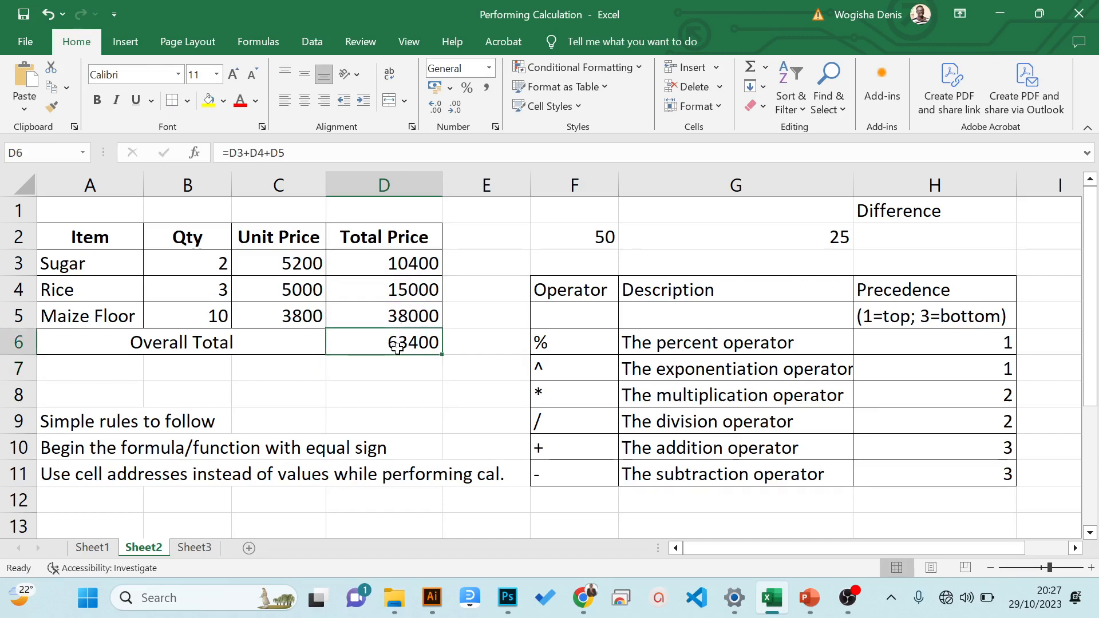
left_click(406, 261)
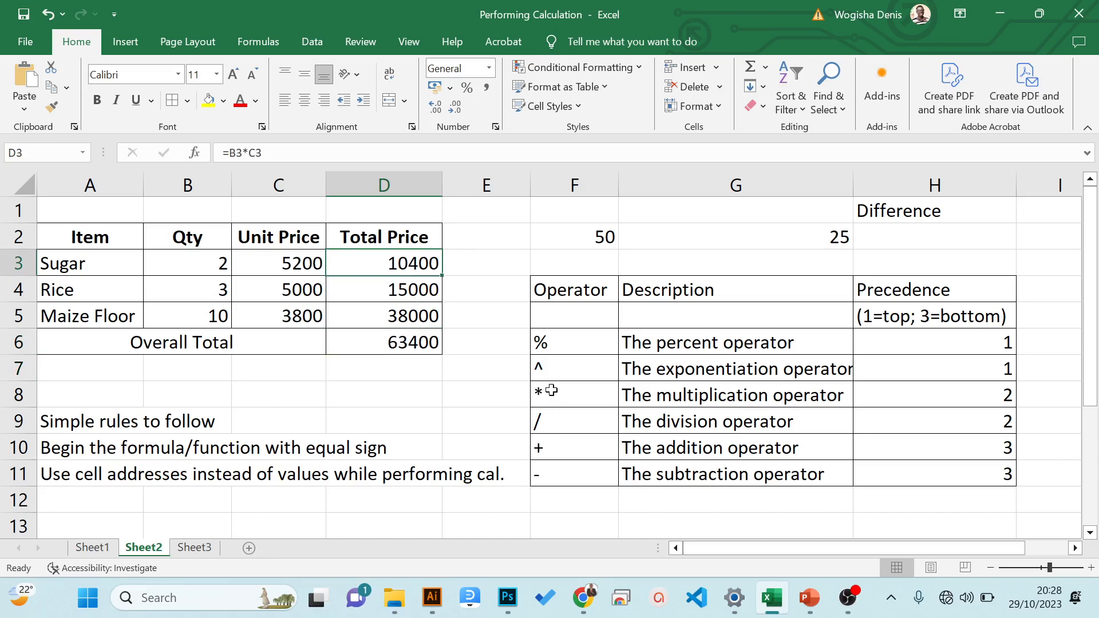
left_click(418, 342)
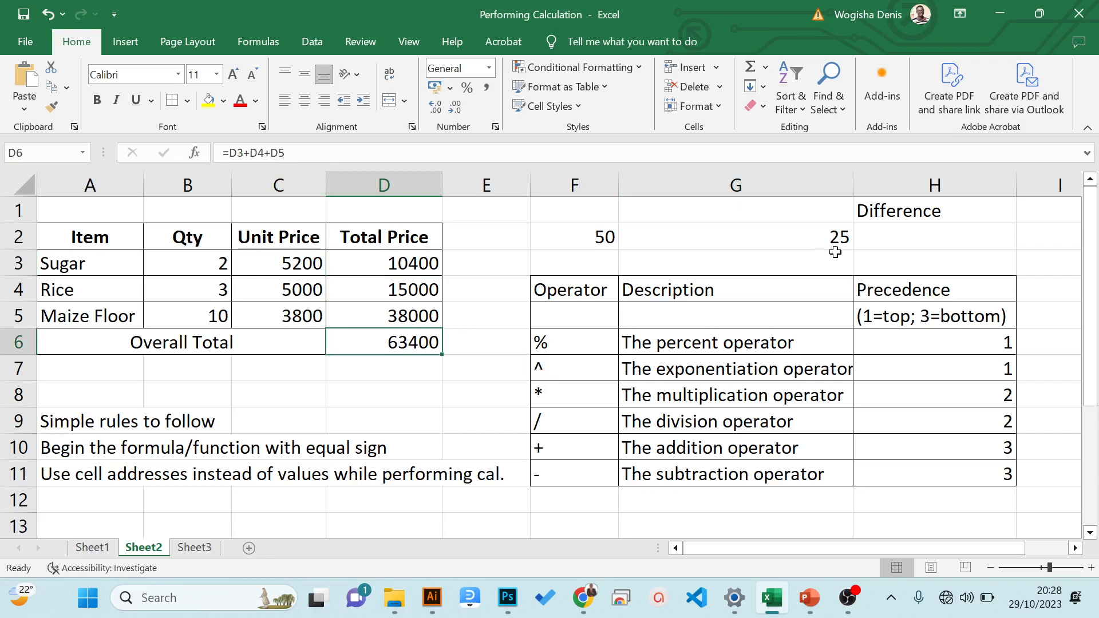
- Calculate the difference of F2 and G2 in cell H2 with the formula =F2-G2
left_click(891, 240)
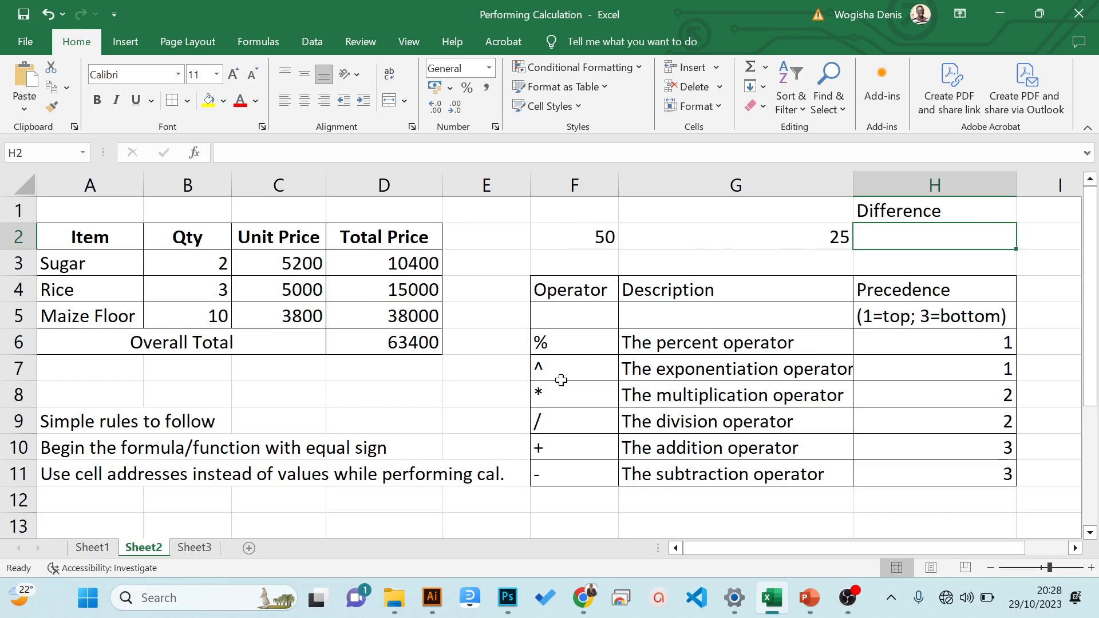
type("=")
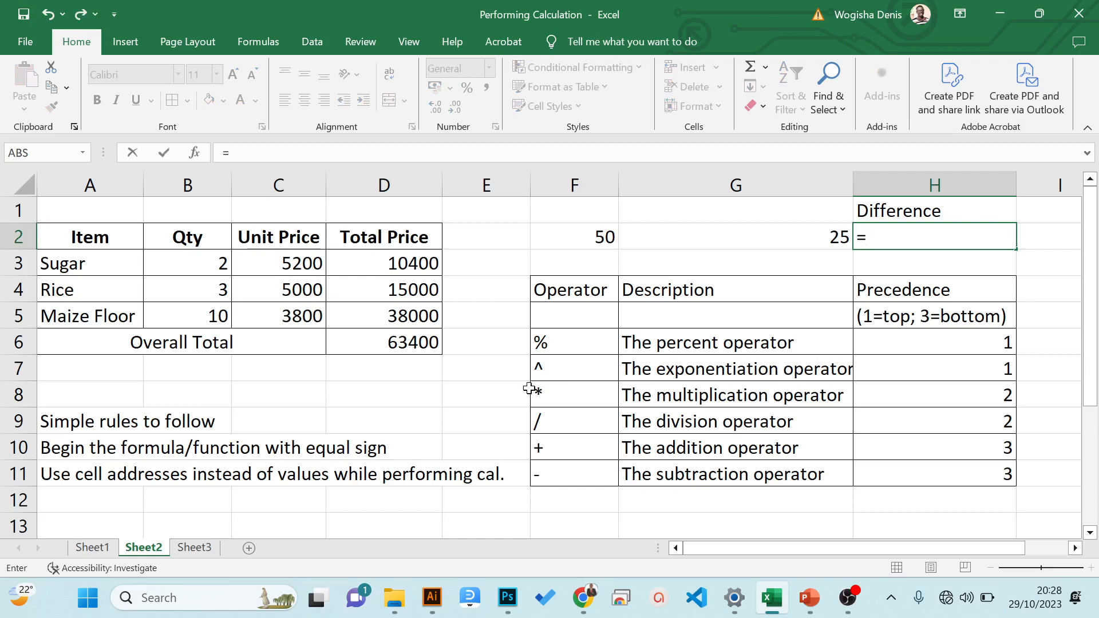
left_click(559, 239)
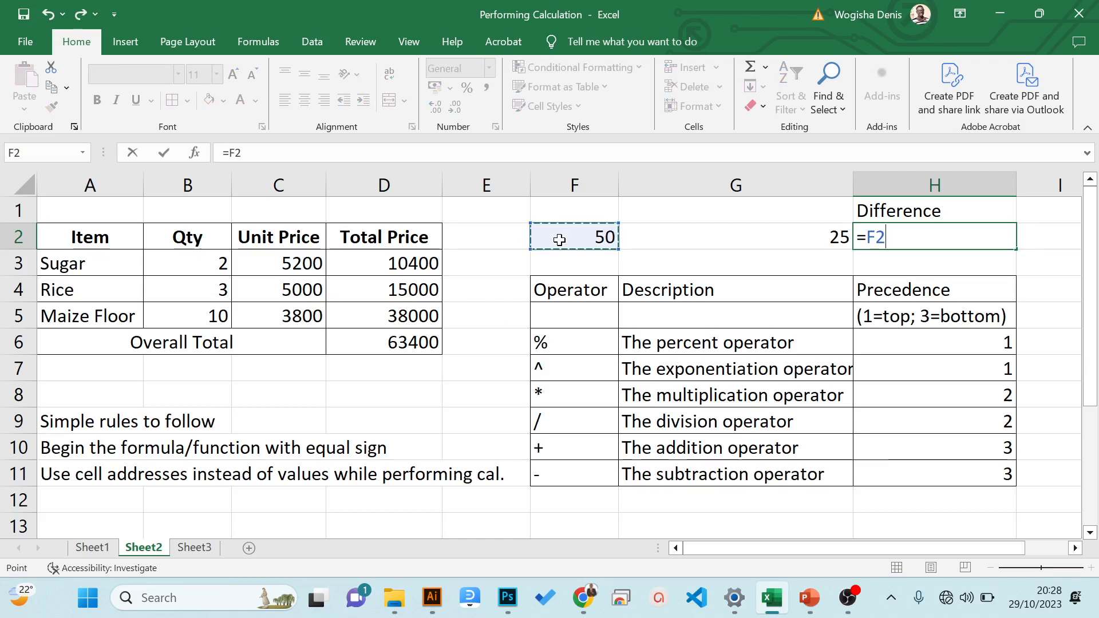
type("_")
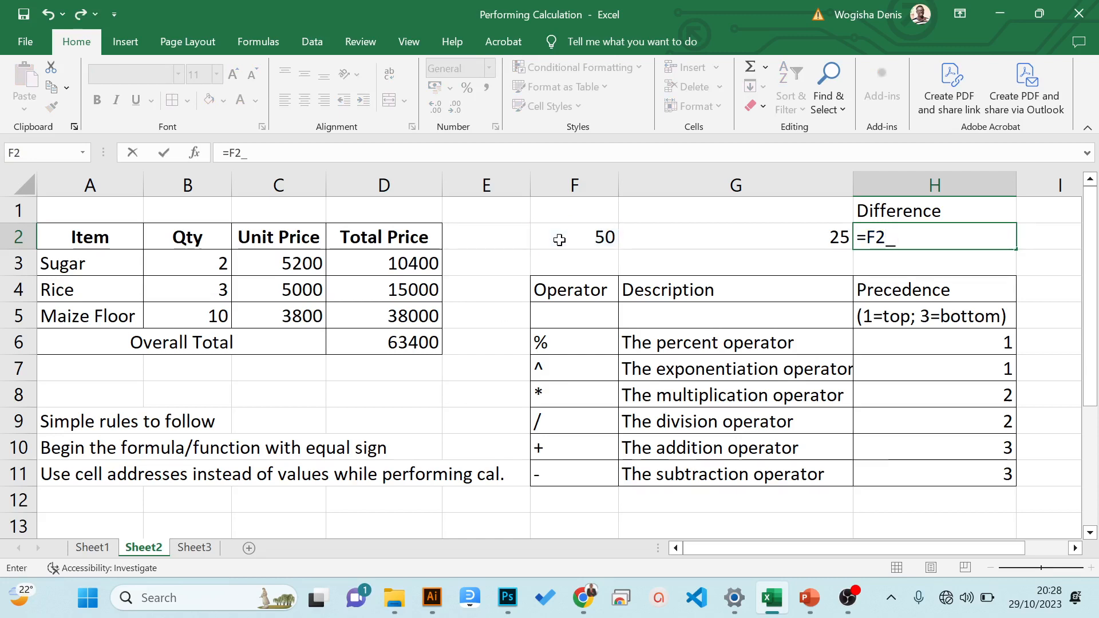
key("BackSpace")
type("-")
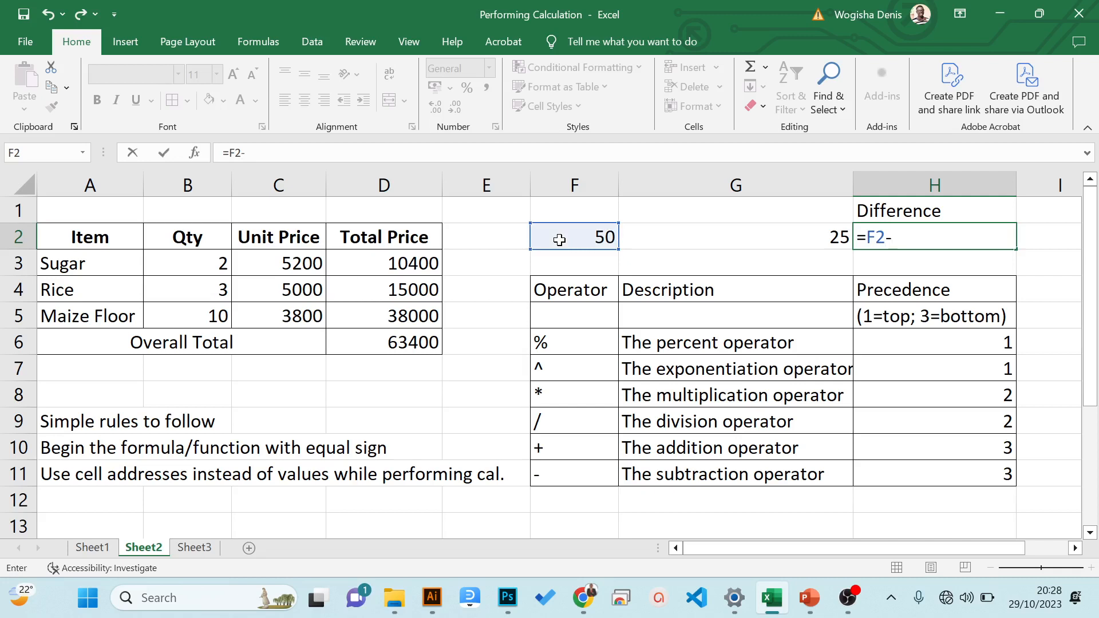
left_click(712, 235)
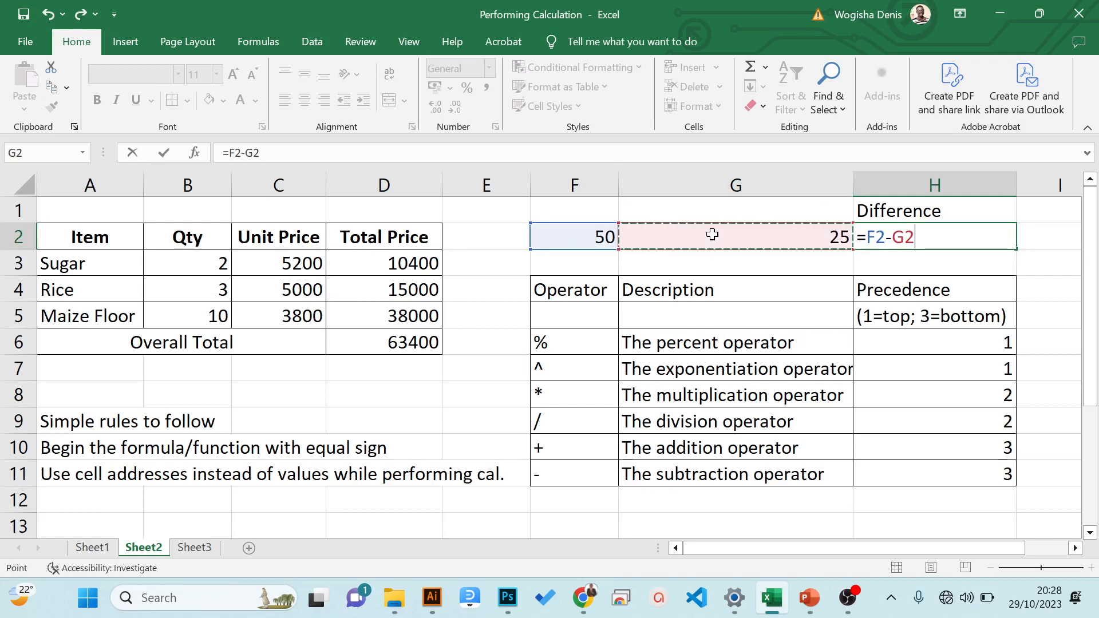
key("Return")
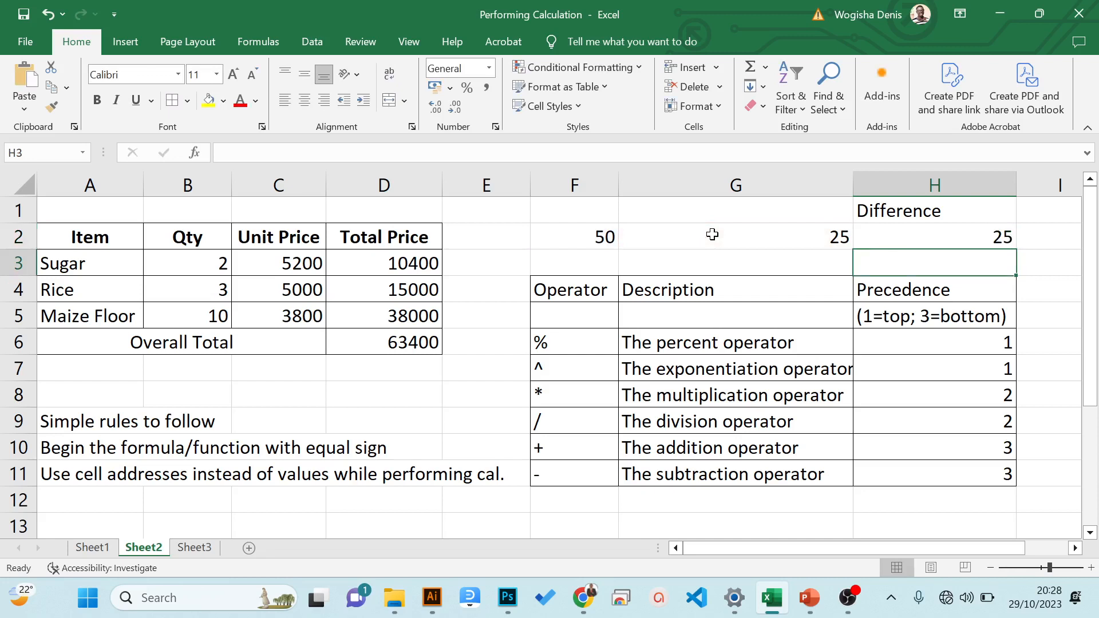
key("Up")
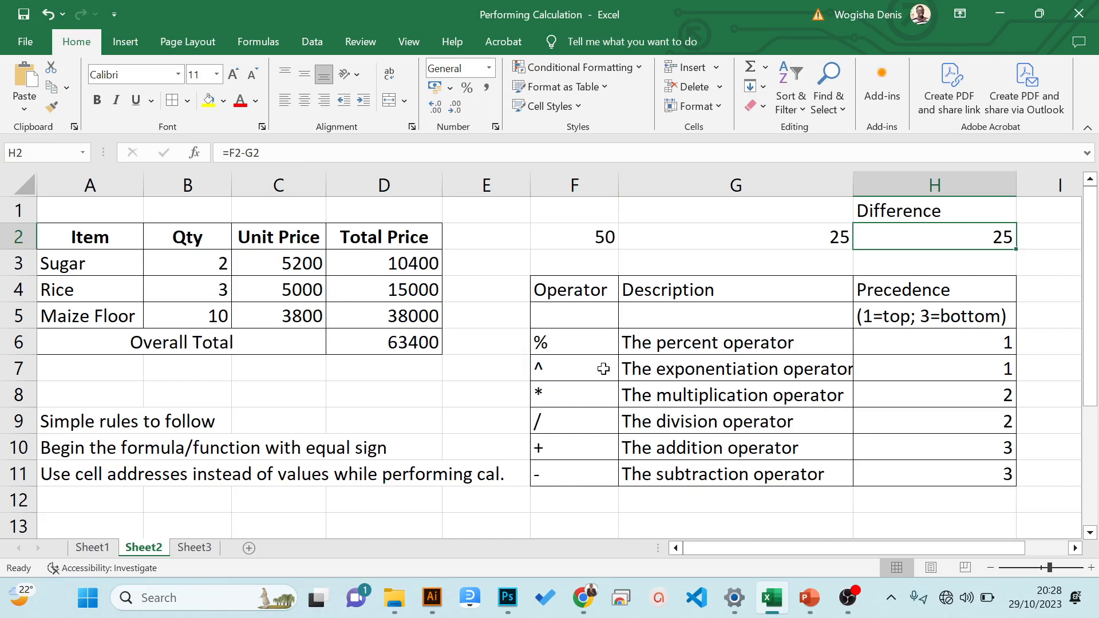
- Change the heading in cell H1 to Quotient and clear the subtraction formula from H2
left_click(919, 207)
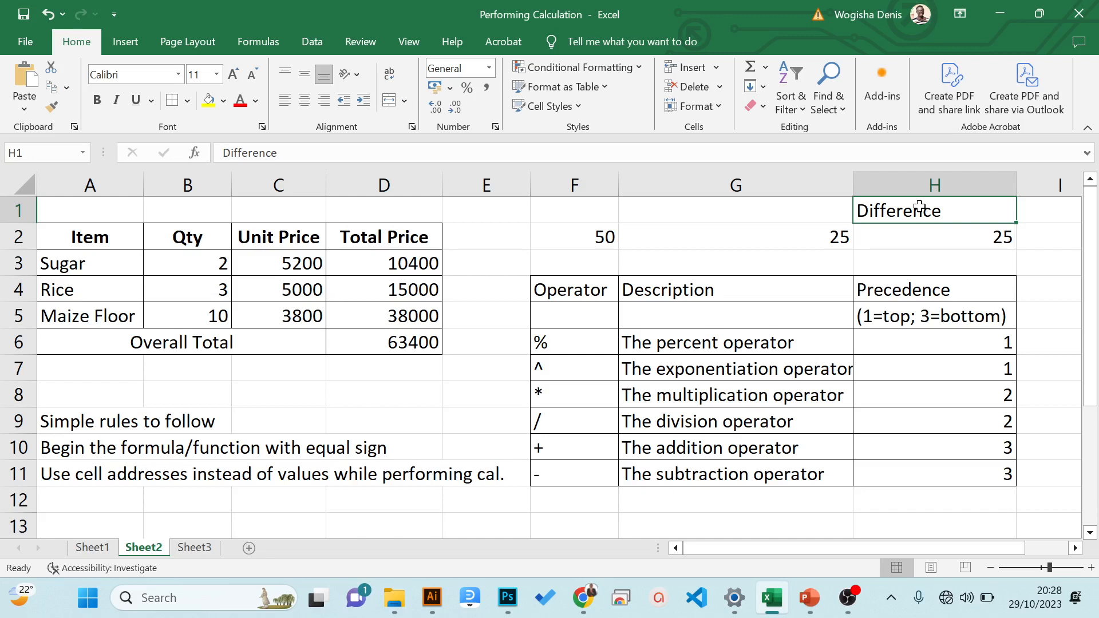
type("Quotient")
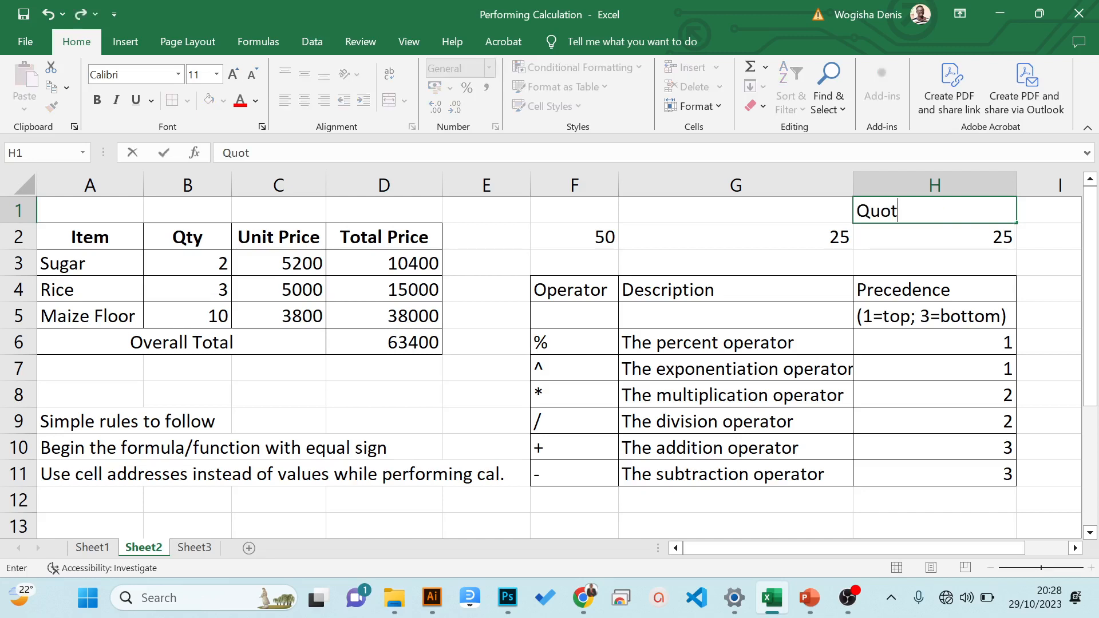
key("Return")
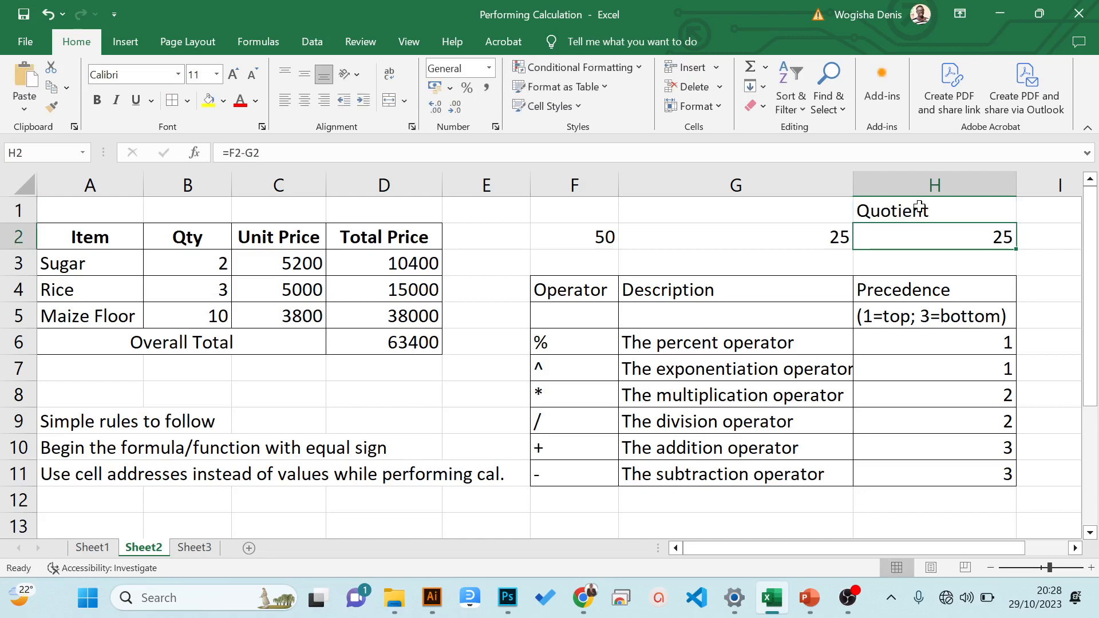
key("Delete")
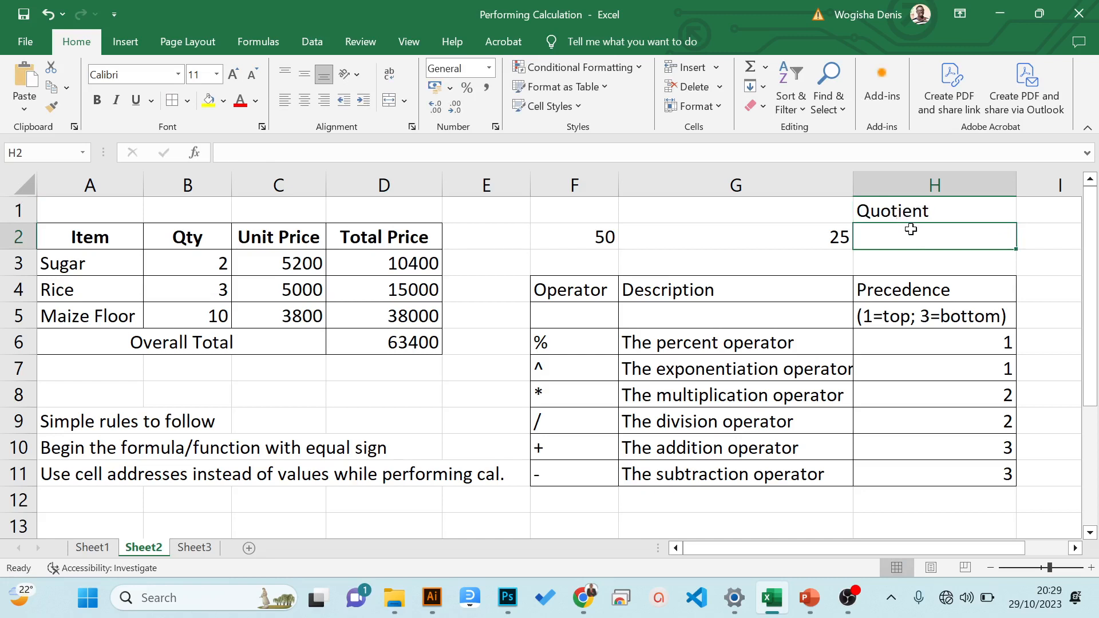
- Calculate the quotient in cell H2 with the formula =F2/G2, and check the finished formula
type("=")
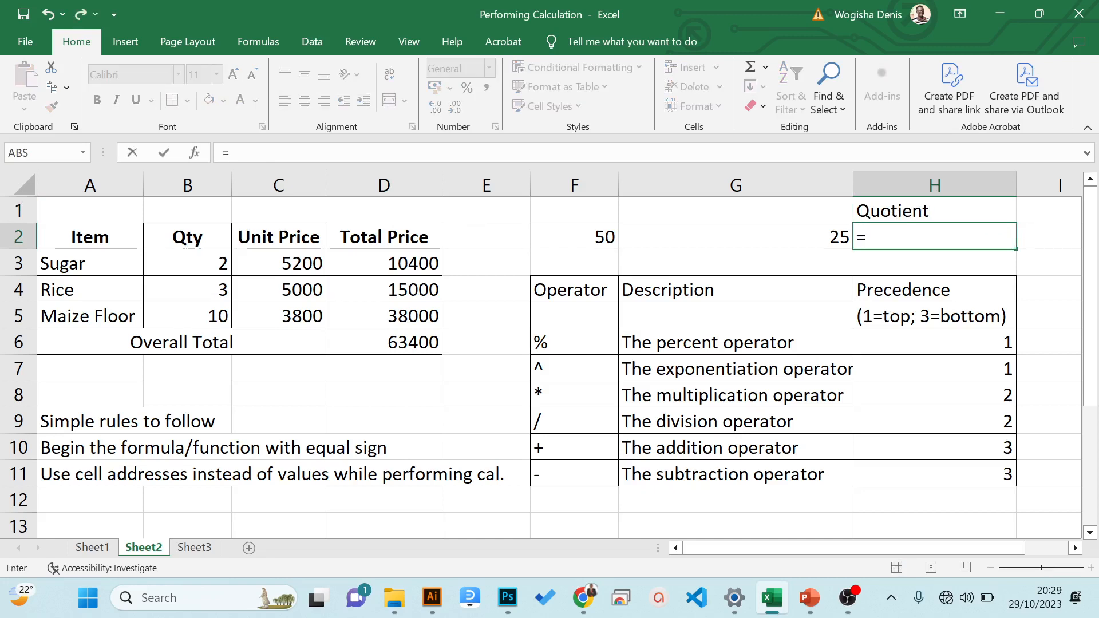
left_click(583, 236)
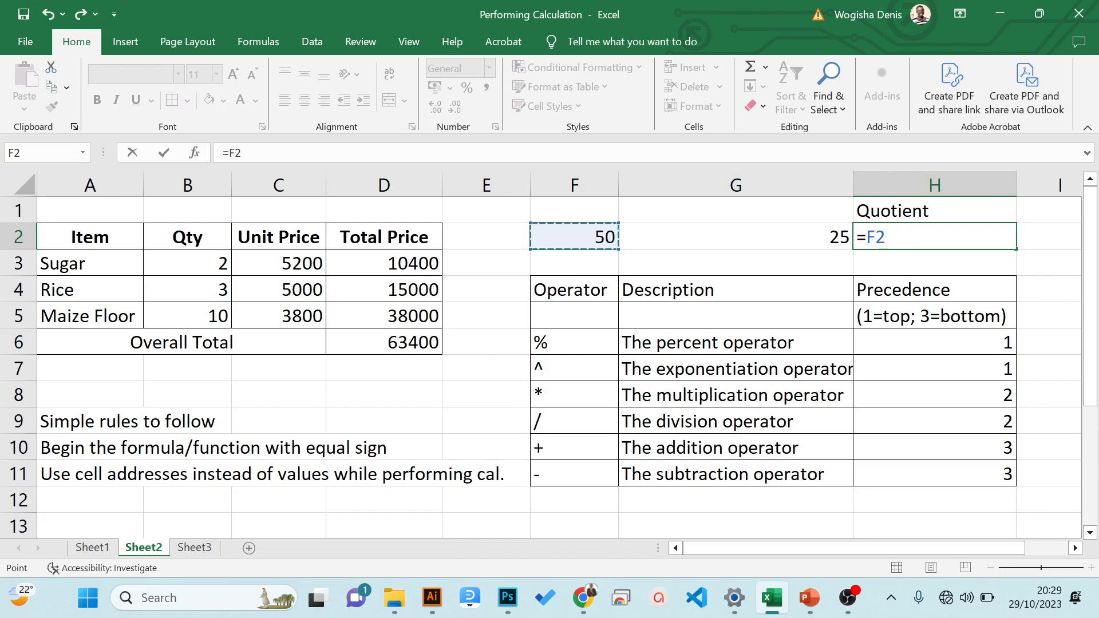
type("/")
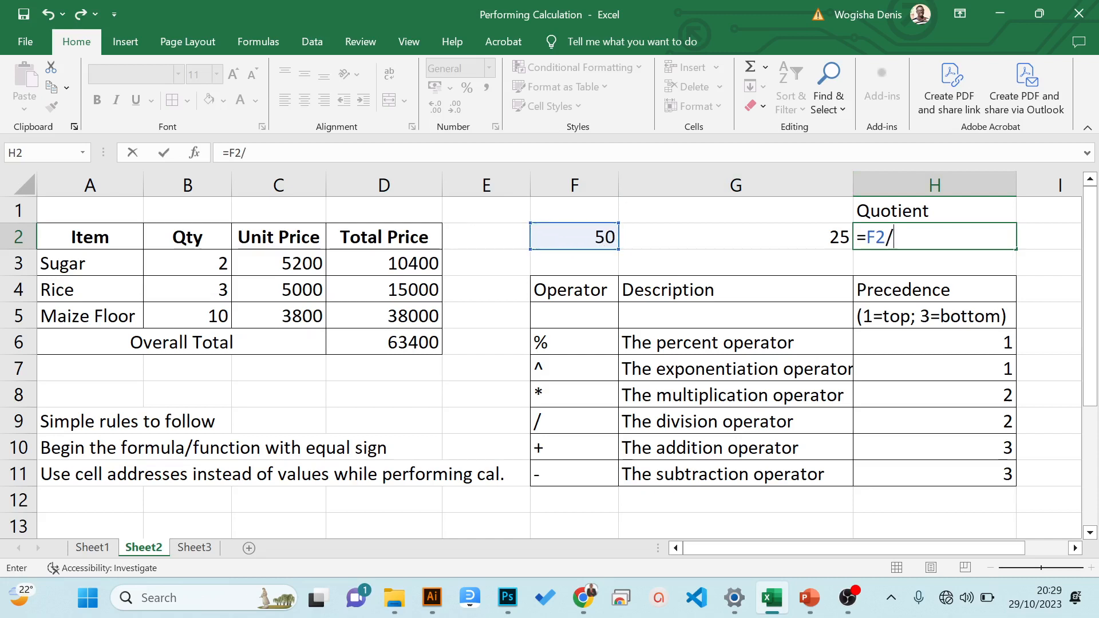
left_click(806, 237)
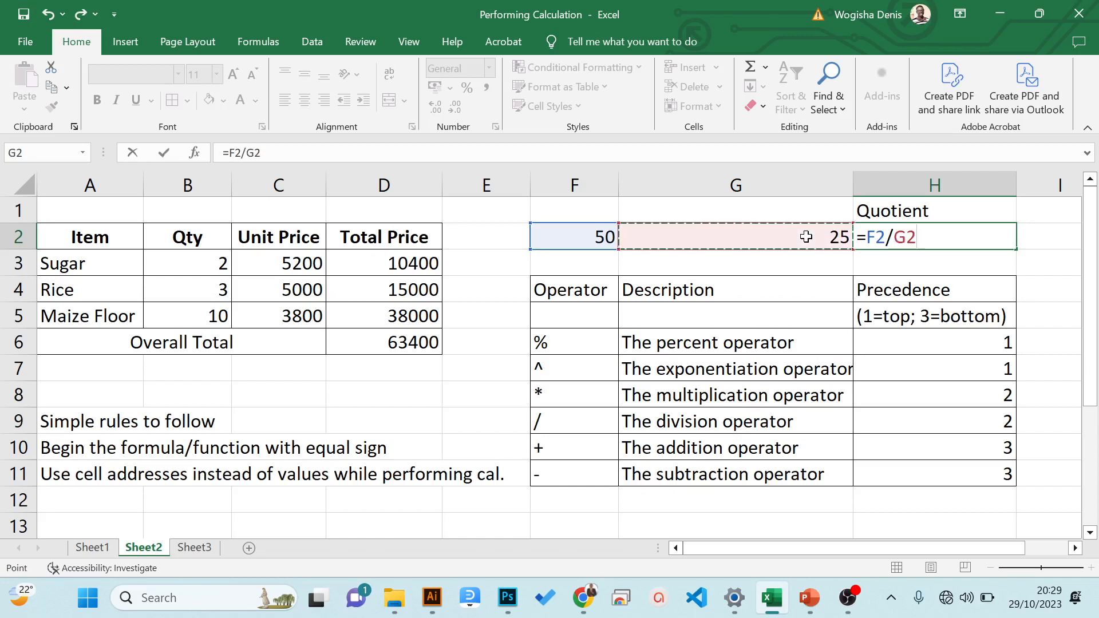
key("Return")
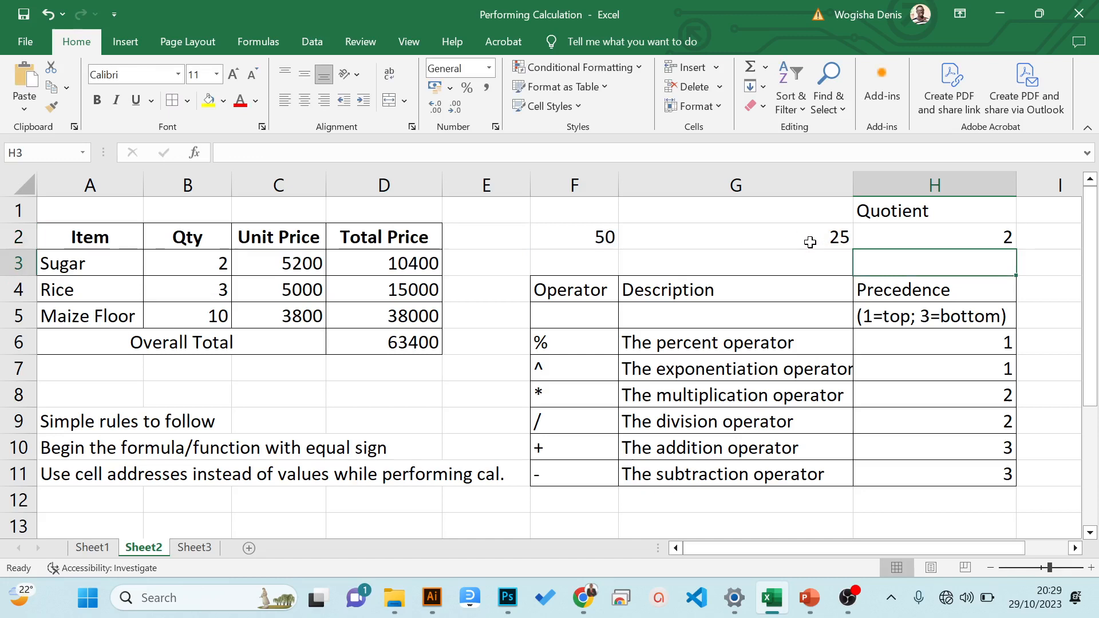
left_click(808, 240)
left_click(946, 232)
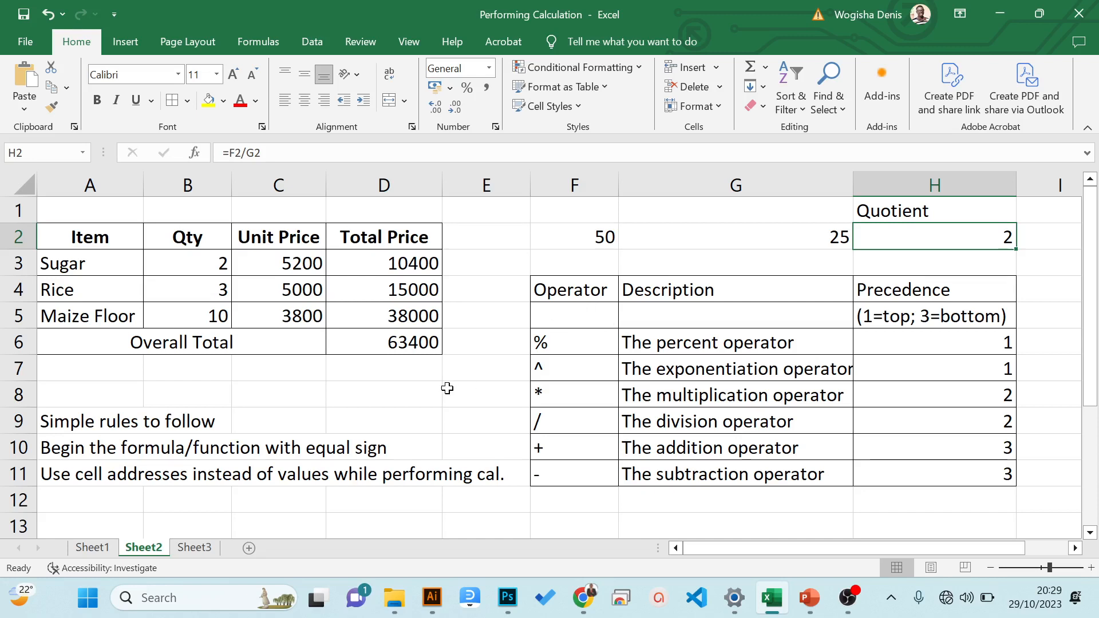
- Review the TOTAL, AVERAGE, MAXIMUM, MINIMUM and MODE columns on Sheet1, ending on the first student's total cell F2
left_click(99, 550)
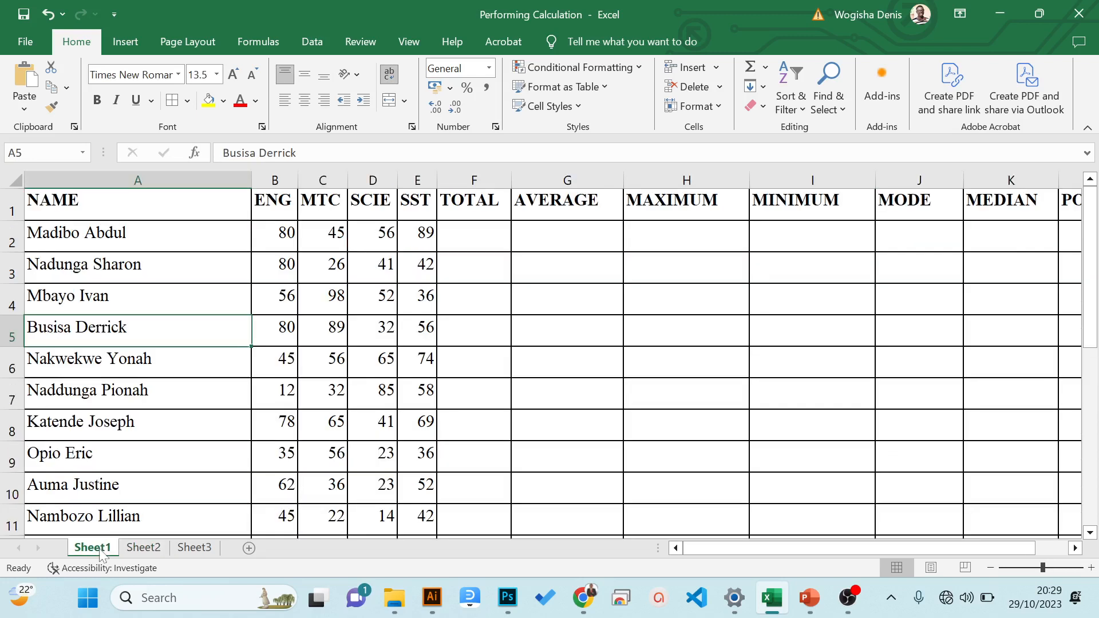
left_click(458, 243)
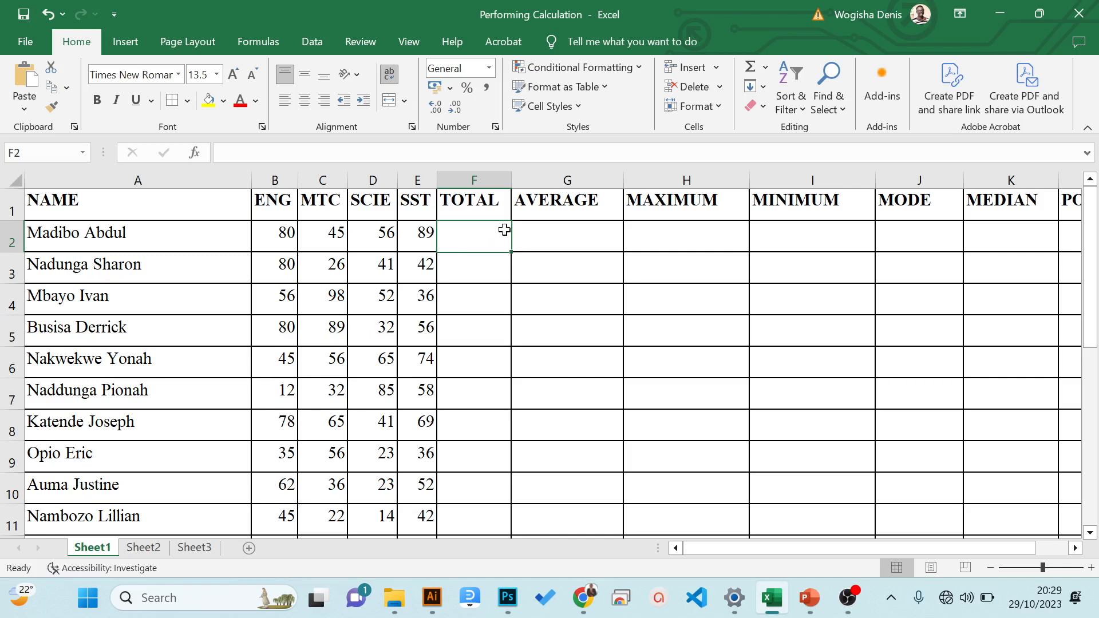
left_click(503, 181)
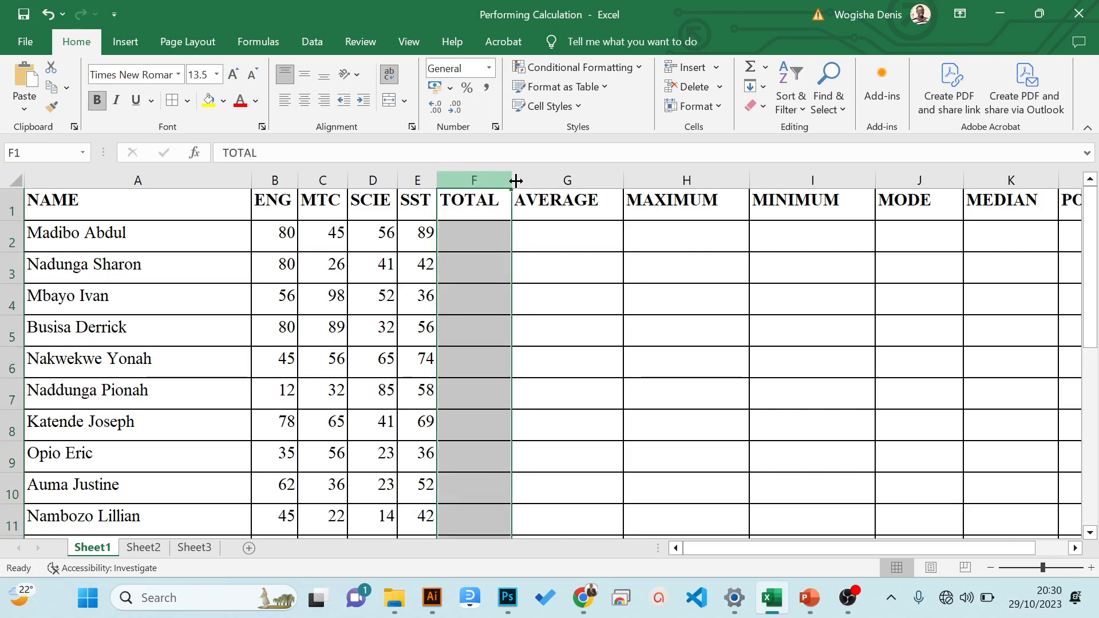
left_click(568, 181)
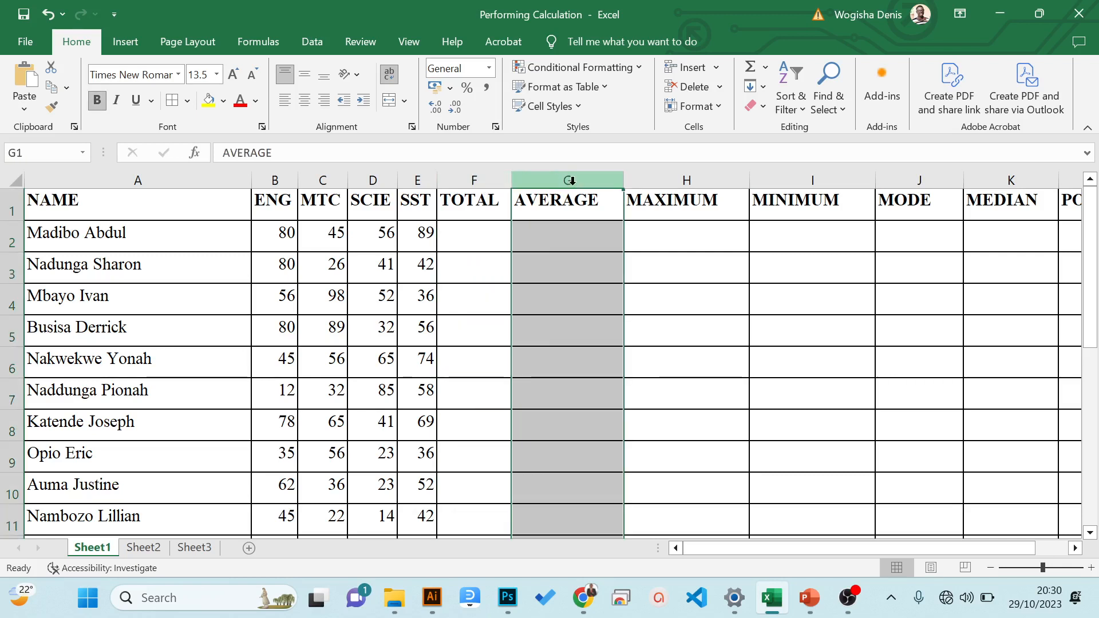
left_click(667, 194)
left_click(809, 176)
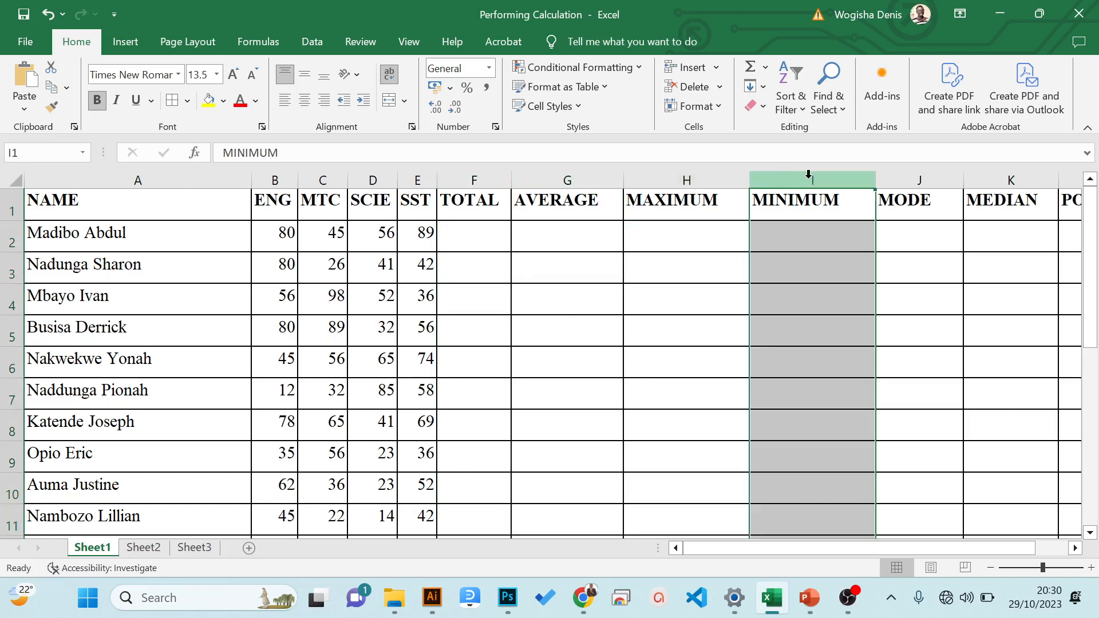
left_click(911, 175)
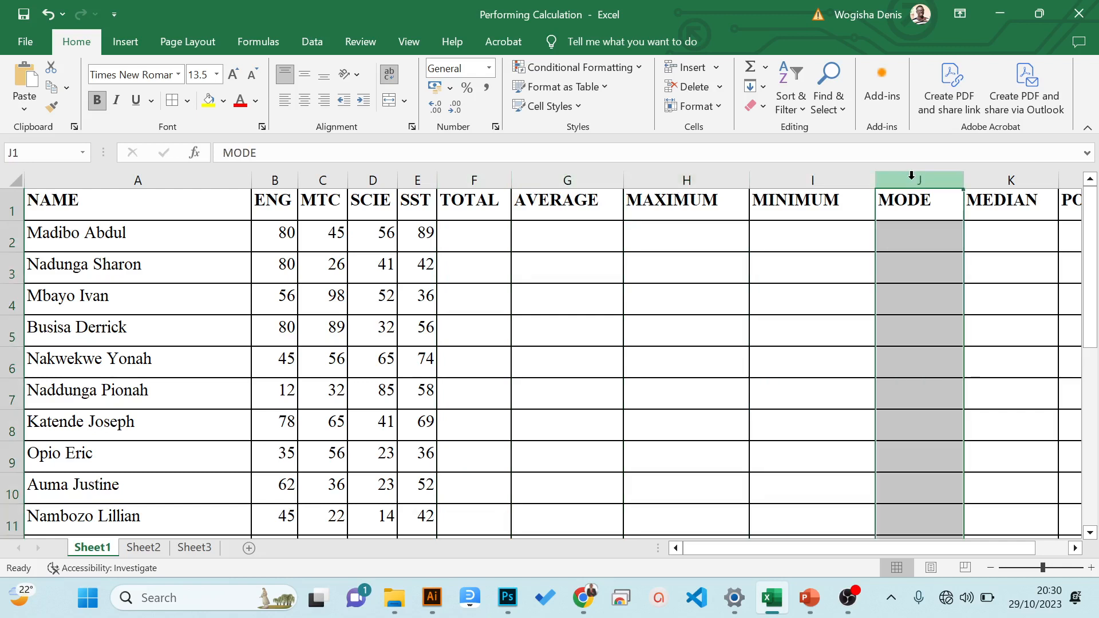
left_click(487, 230)
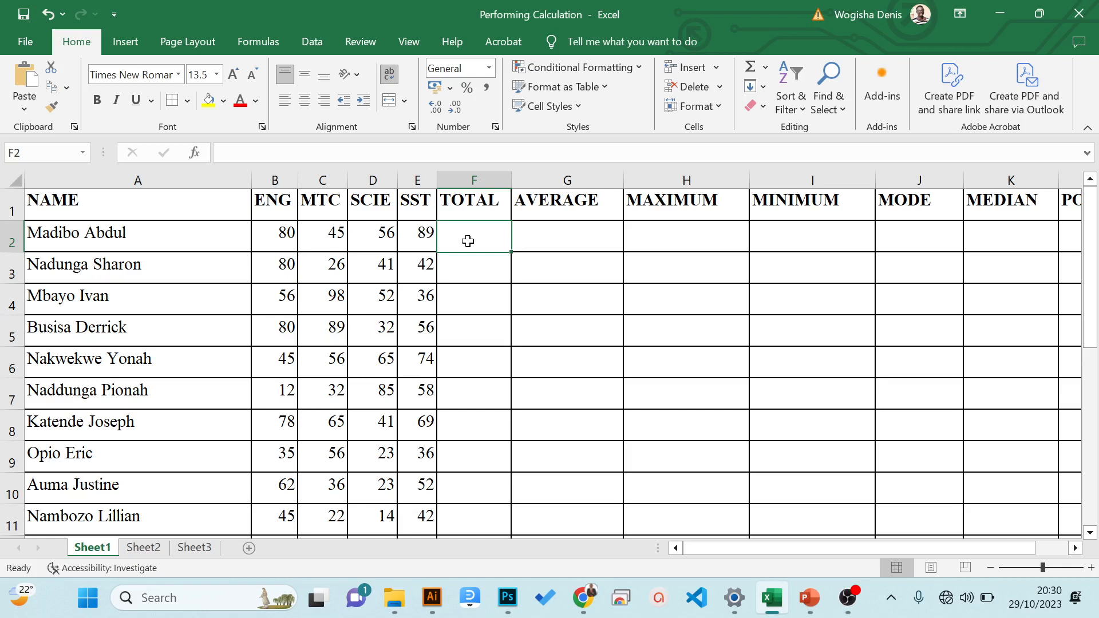
- Calculate the first student's total in cell F2 by adding the four subject marks with the formula =B2+C2+D2+E2
type("=")
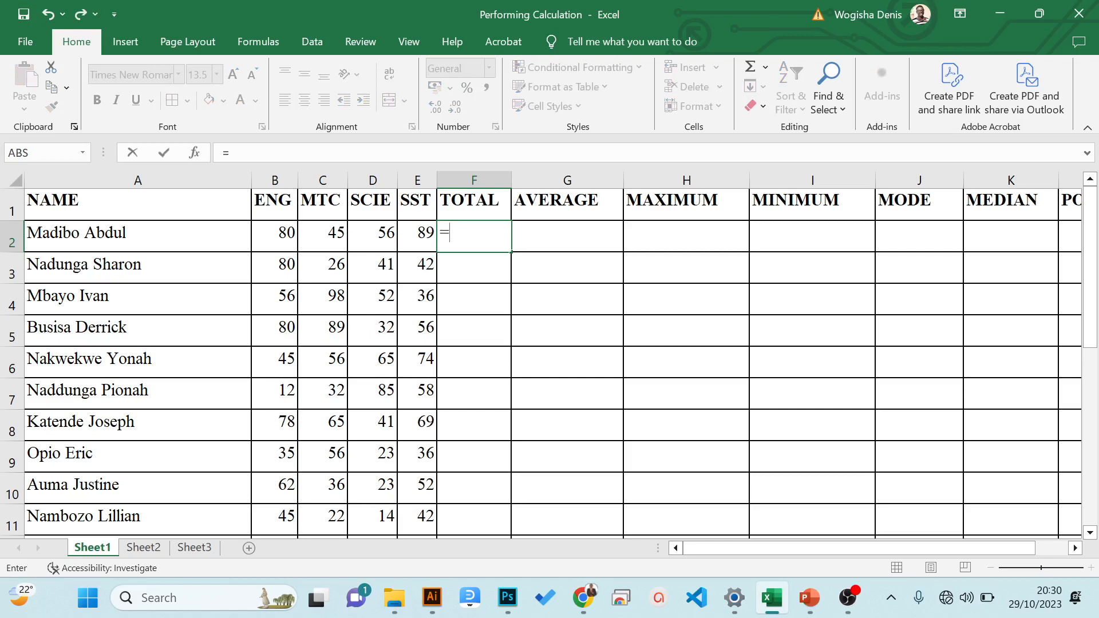
left_click(280, 232)
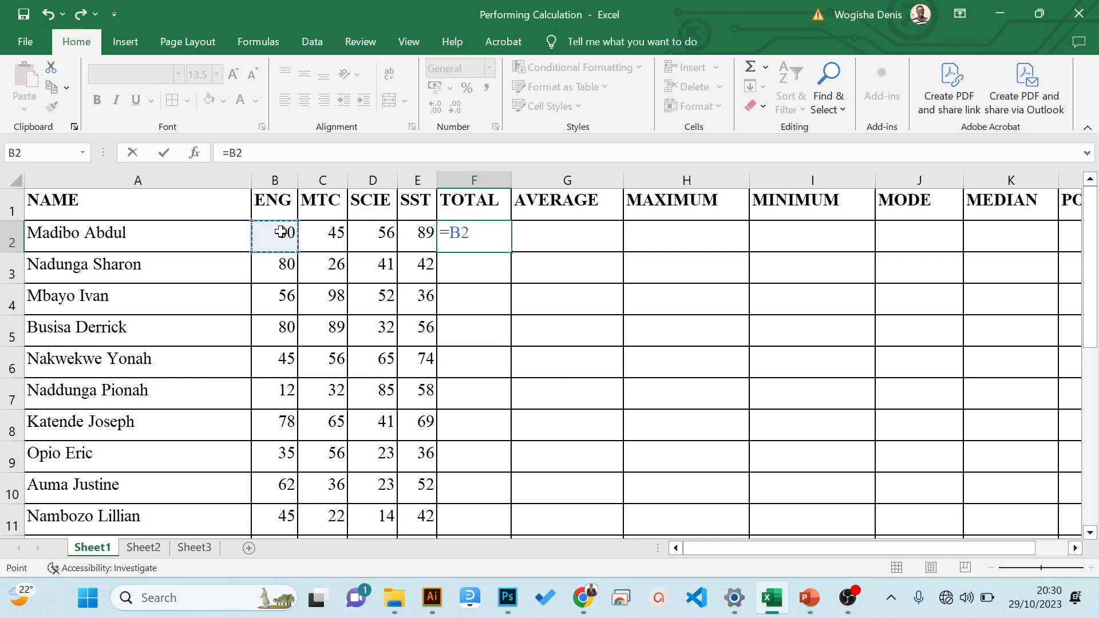
type("+")
left_click(330, 232)
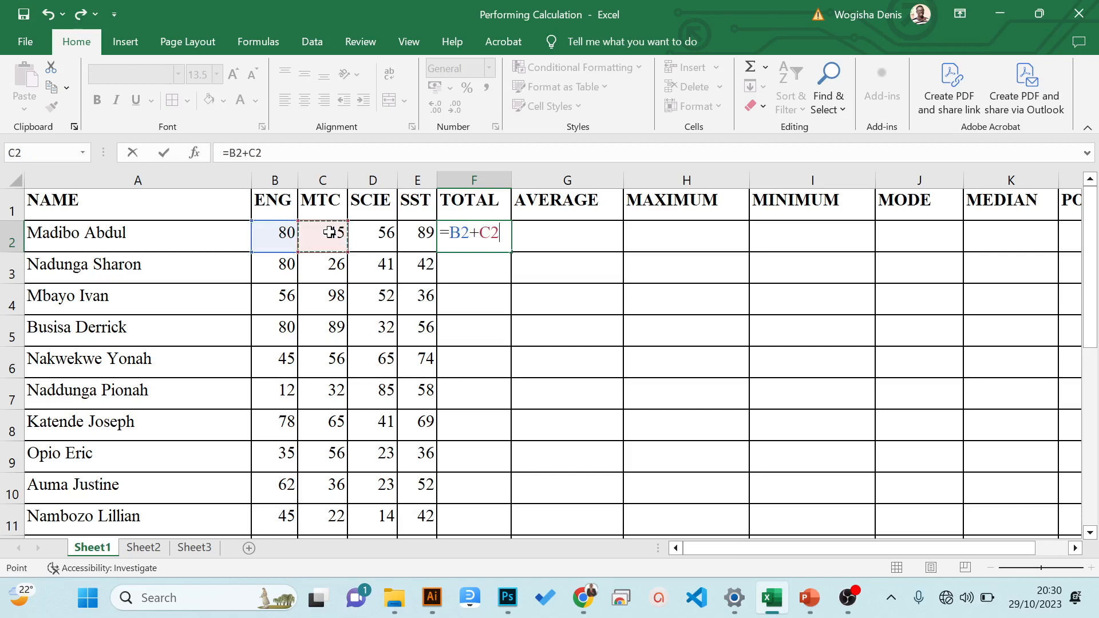
type("+")
left_click(375, 234)
type("+")
left_click(422, 232)
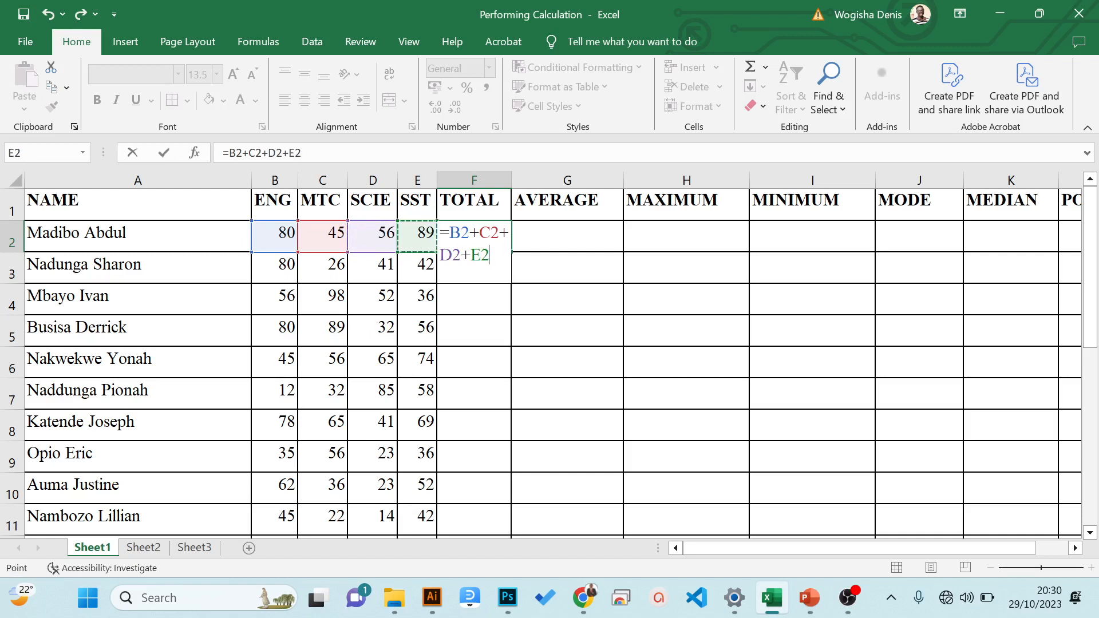
key("Return")
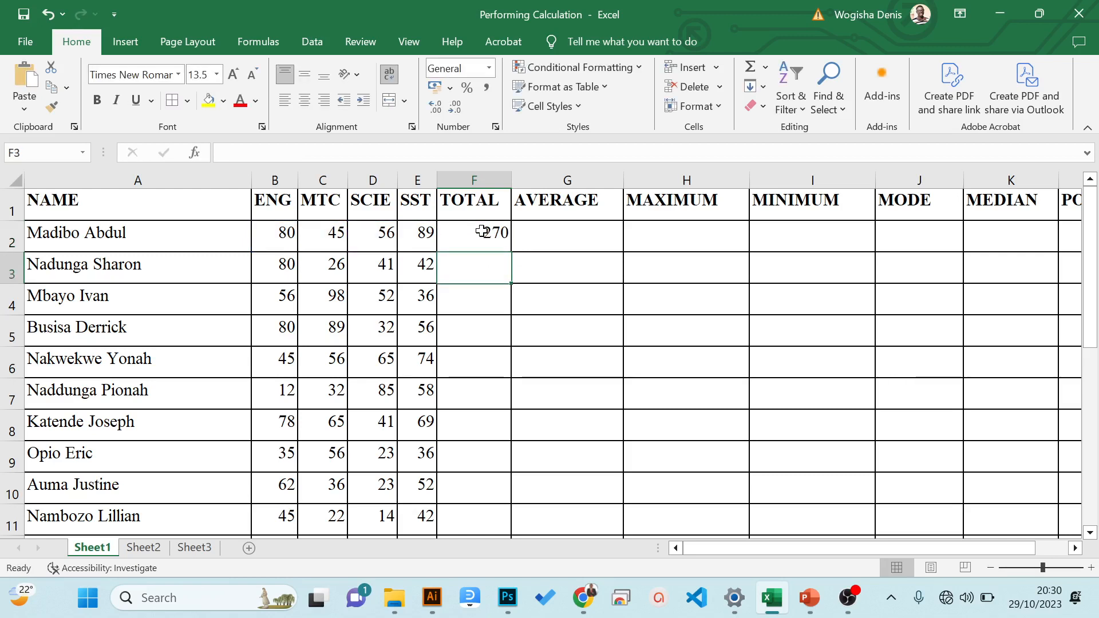
- Calculate the first student's average in cell G2 by dividing the total by four with the formula =F2/4
left_click(553, 239)
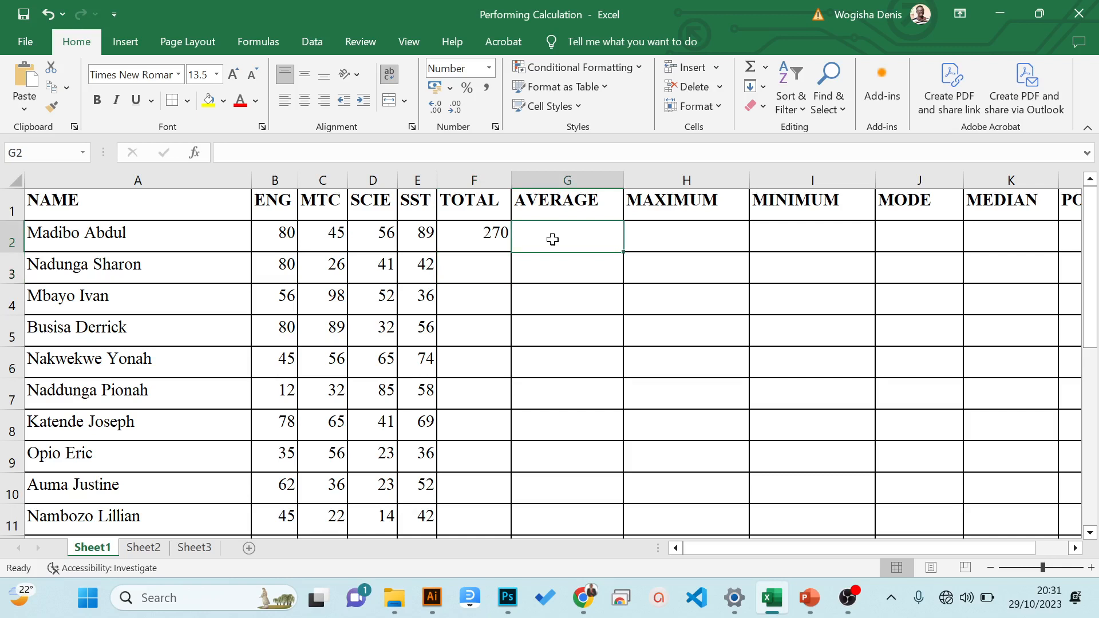
type("=")
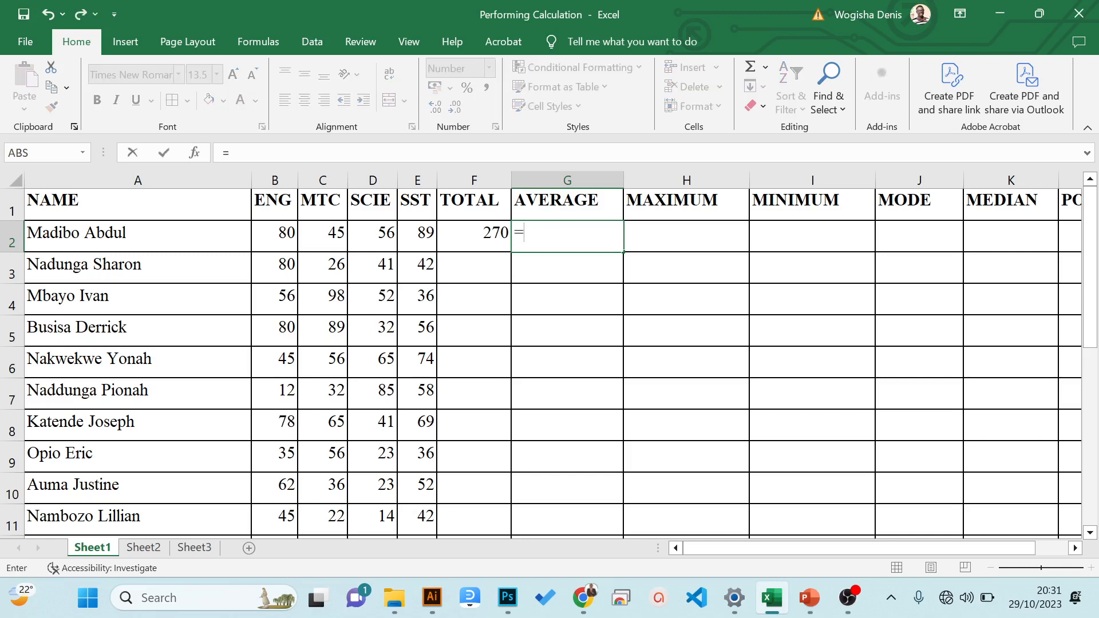
left_click(489, 234)
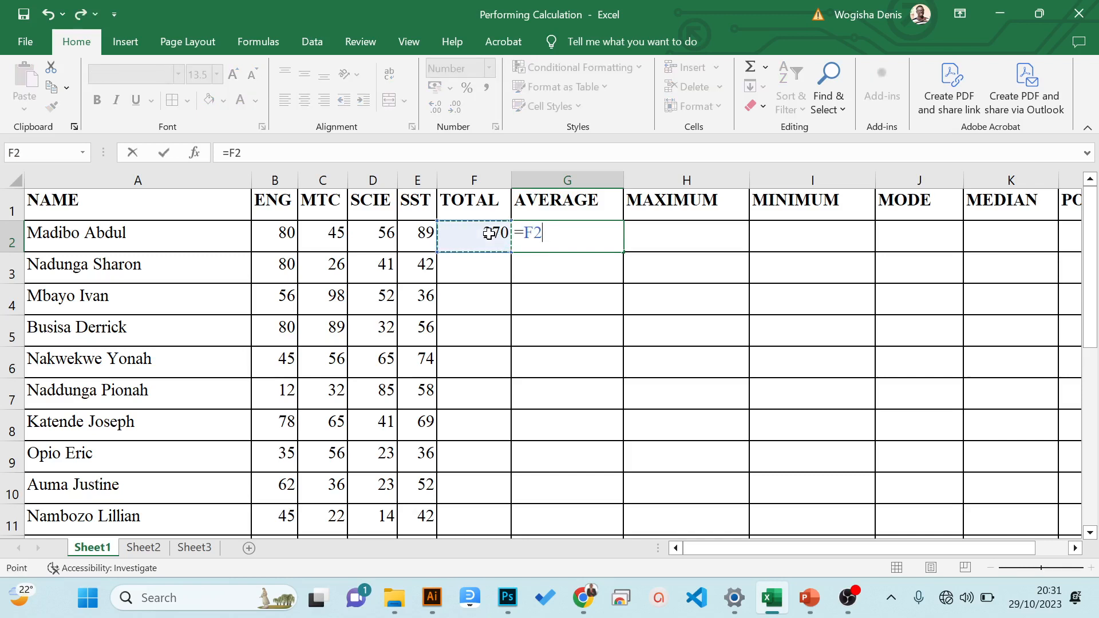
type("/")
type("4")
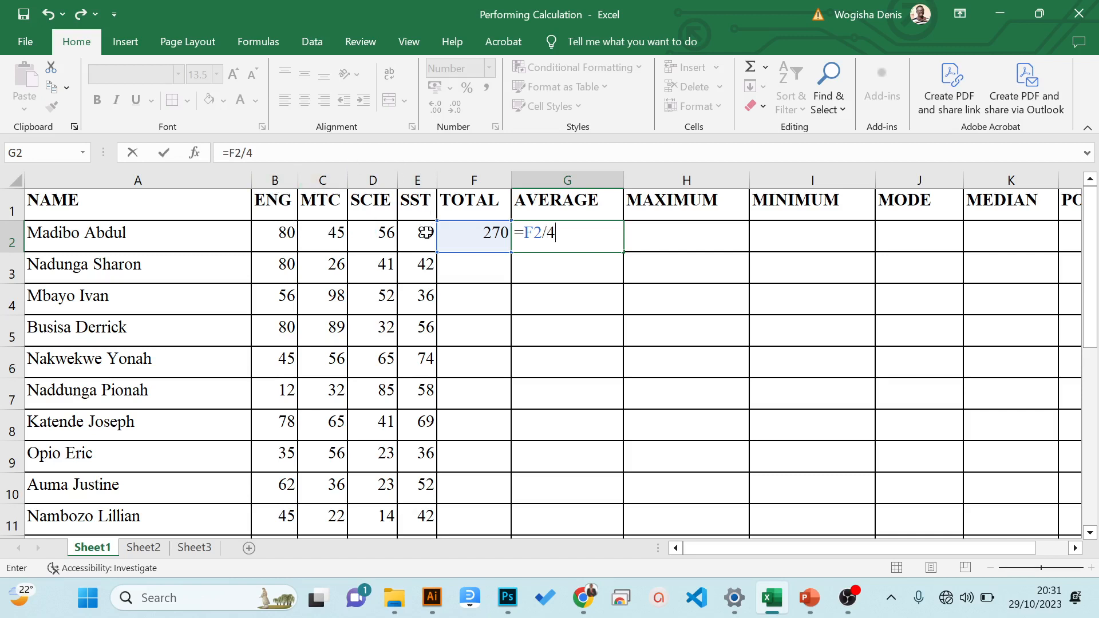
key("Return")
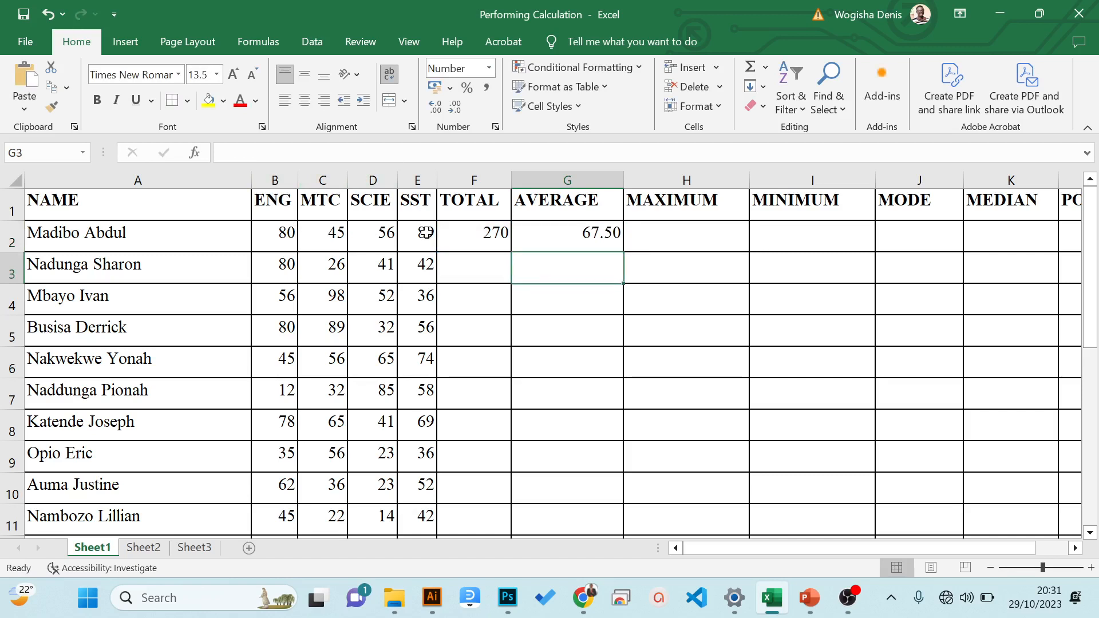
- Undo the average formula in G2 and the total formula in F2
key("ctrl+z")
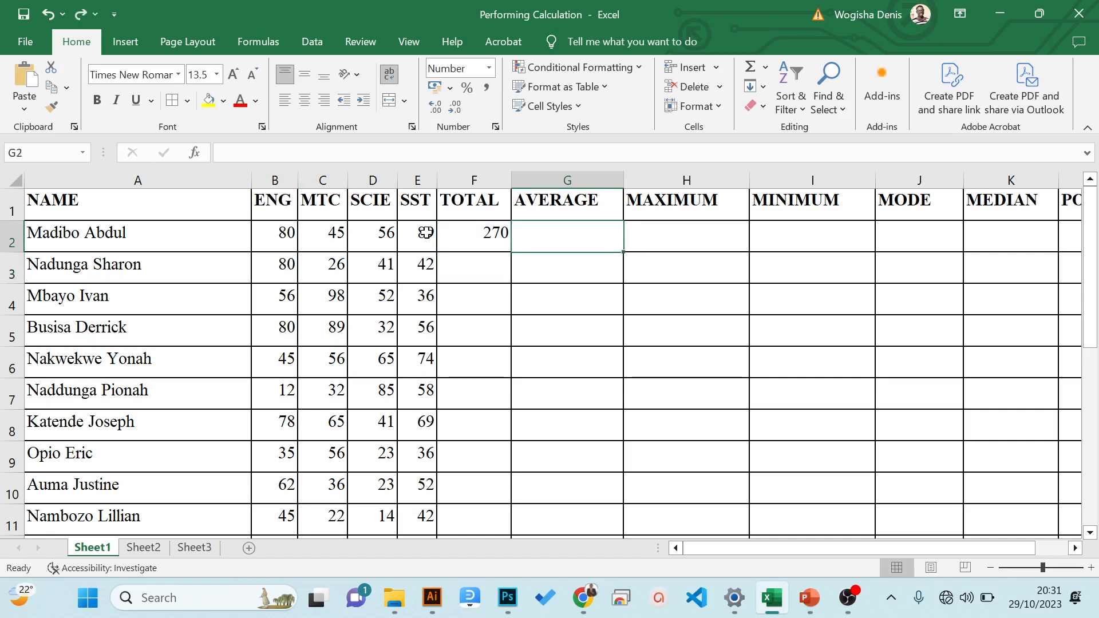
key("ctrl+z")
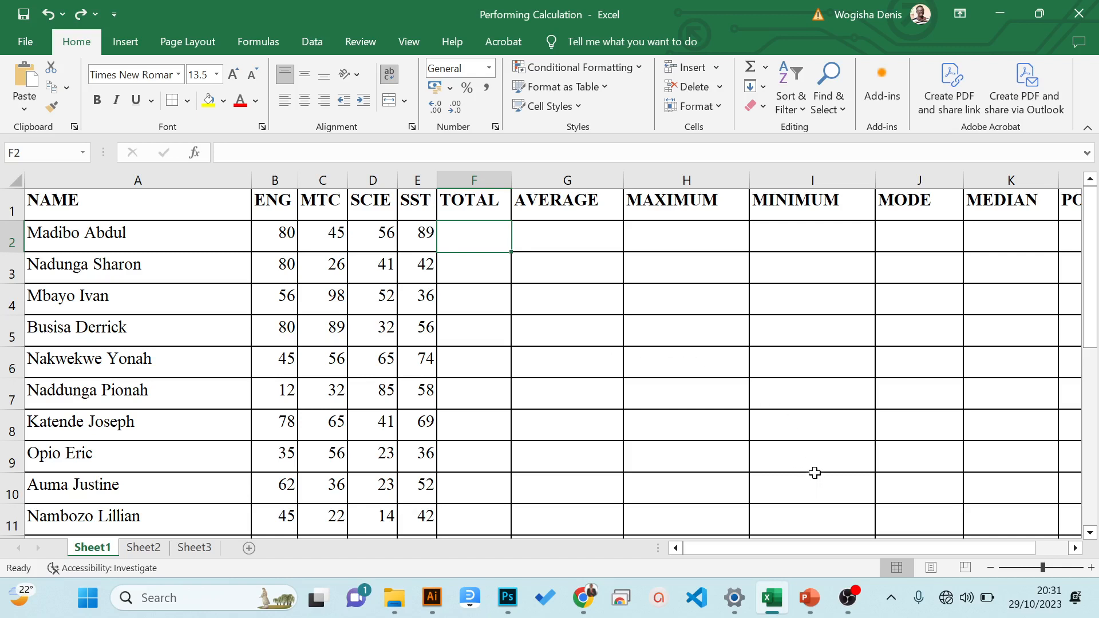
- Switch to PowerPoint to read the Summary slide on formulas and functions, and return to the Excel workbook
mouse_move(811, 589)
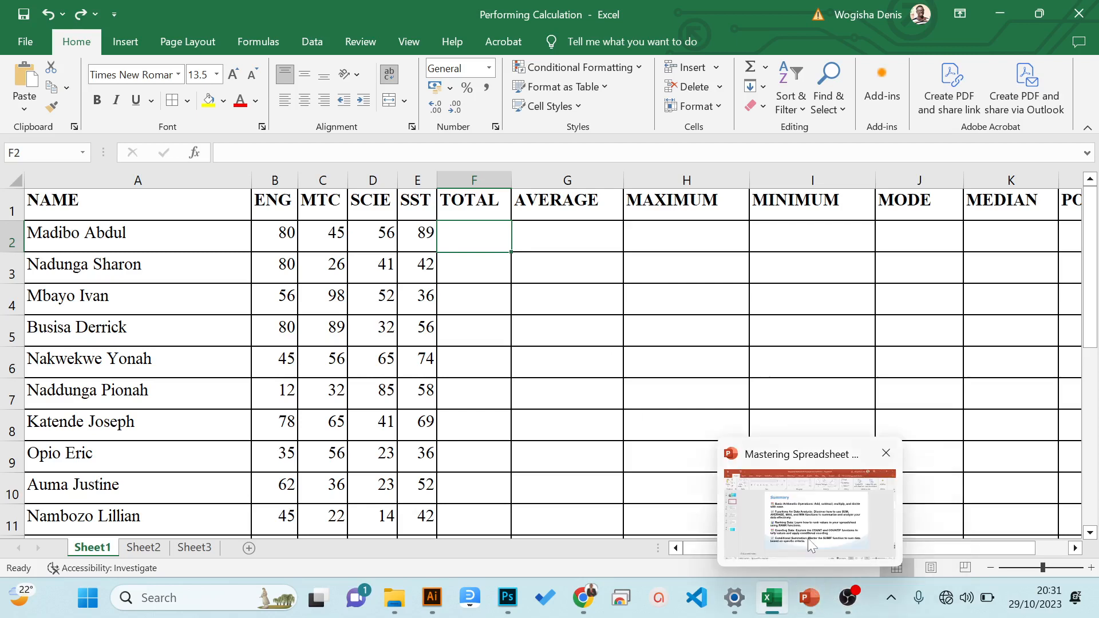
left_click(808, 538)
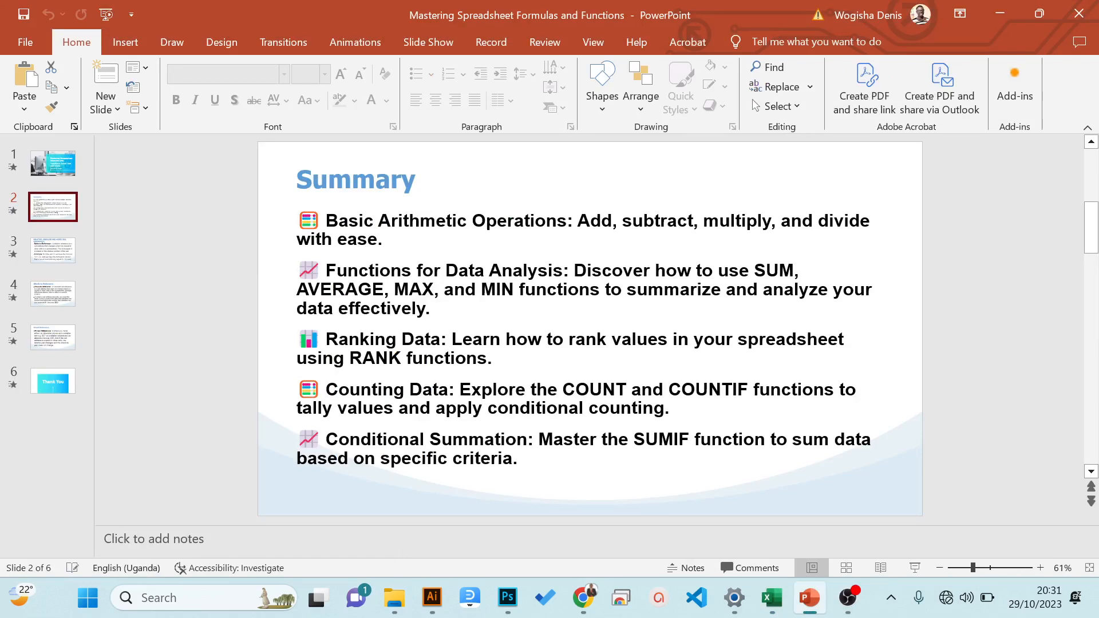
left_click(1018, 11)
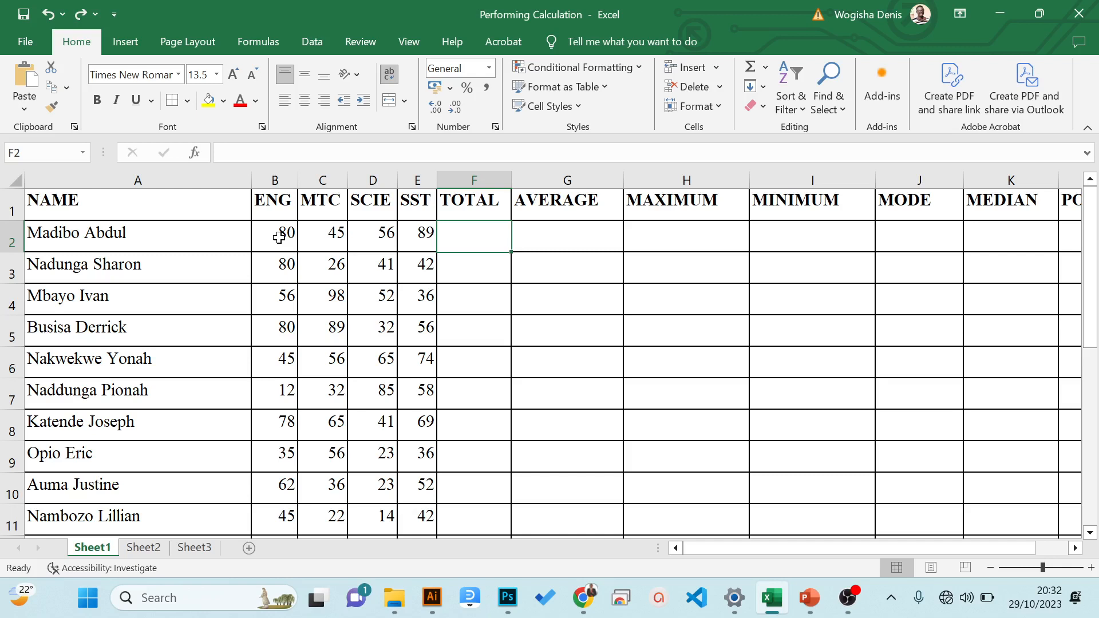
- Examine the status bar statistics and their display options for the marks in B2:E2, and compare the statistics for B3:E7
left_click_drag(278, 237, 425, 232)
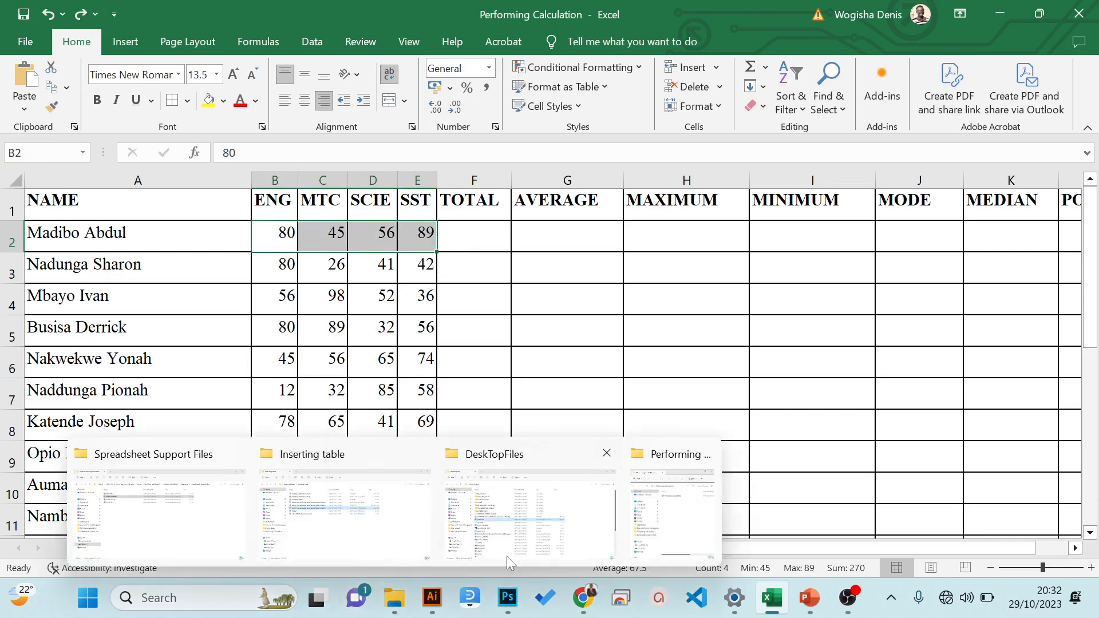
left_click(901, 431)
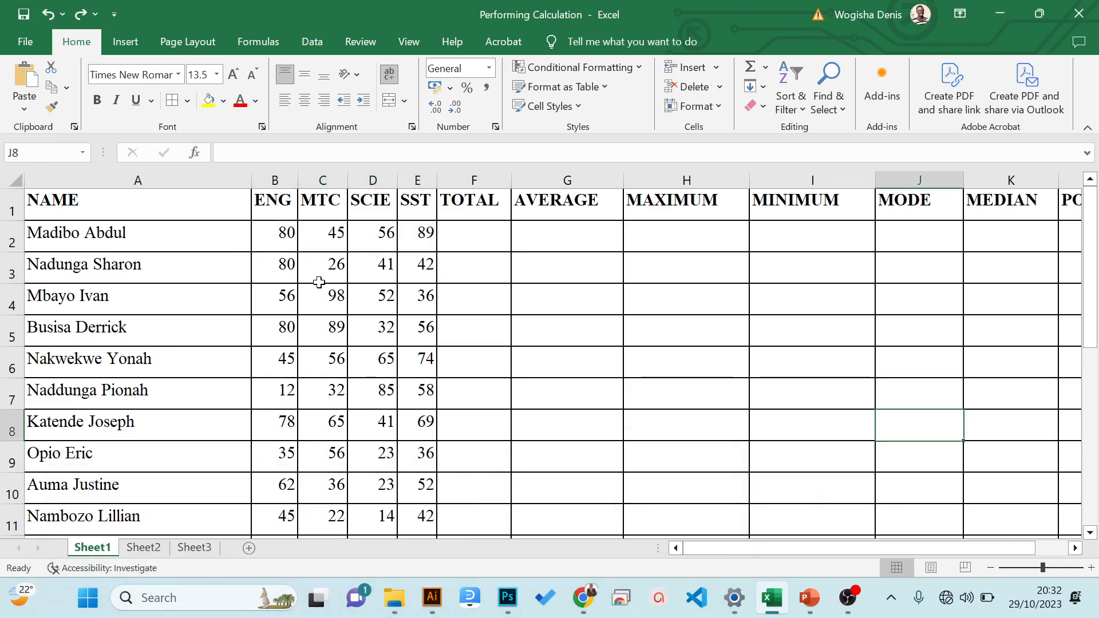
left_click(275, 237)
left_click_drag(275, 237, 422, 235)
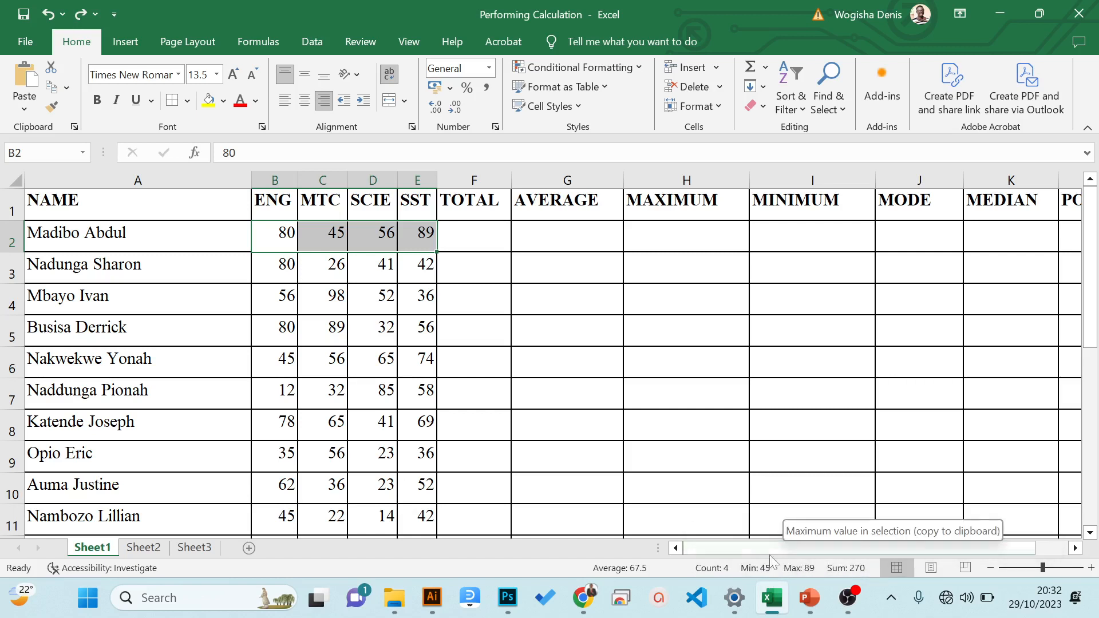
right_click(494, 570)
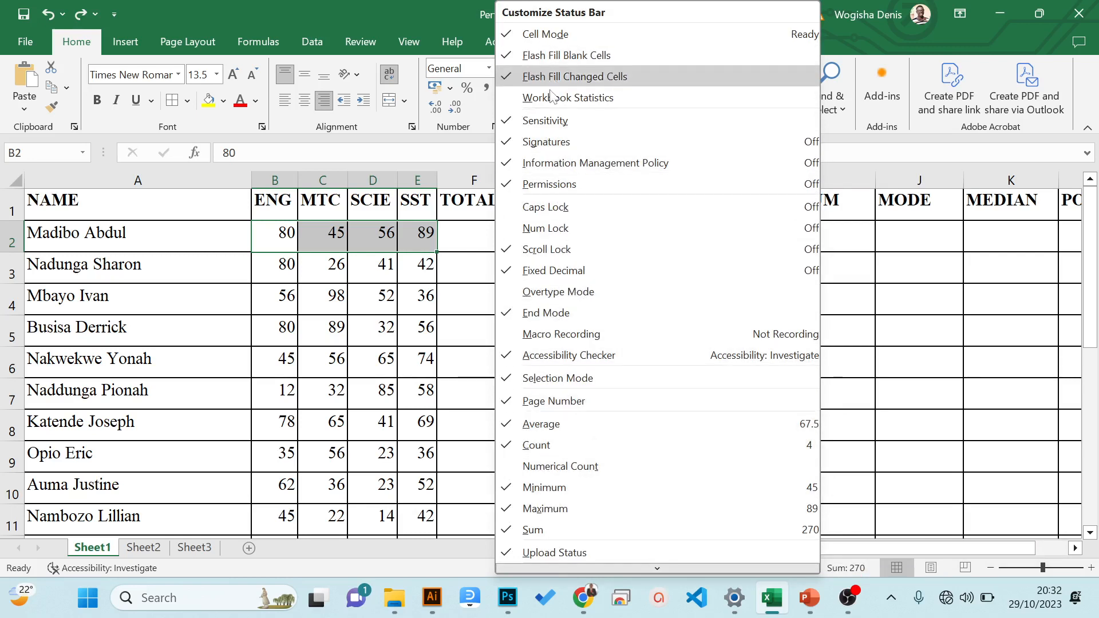
left_click(435, 327)
left_click_drag(284, 267, 424, 396)
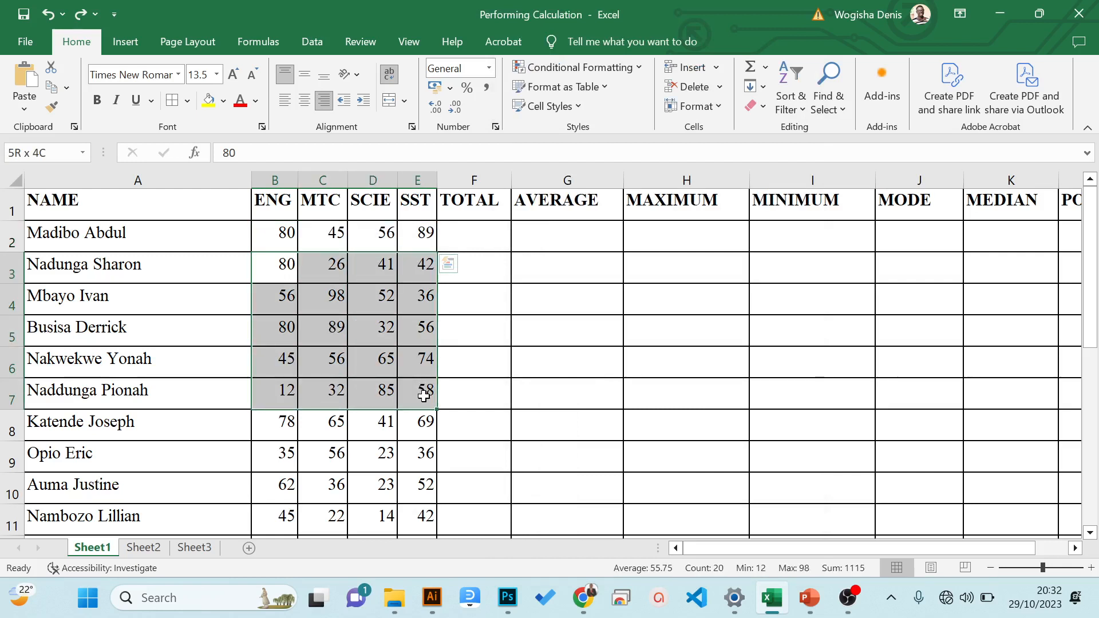
left_click_drag(424, 396, 423, 396)
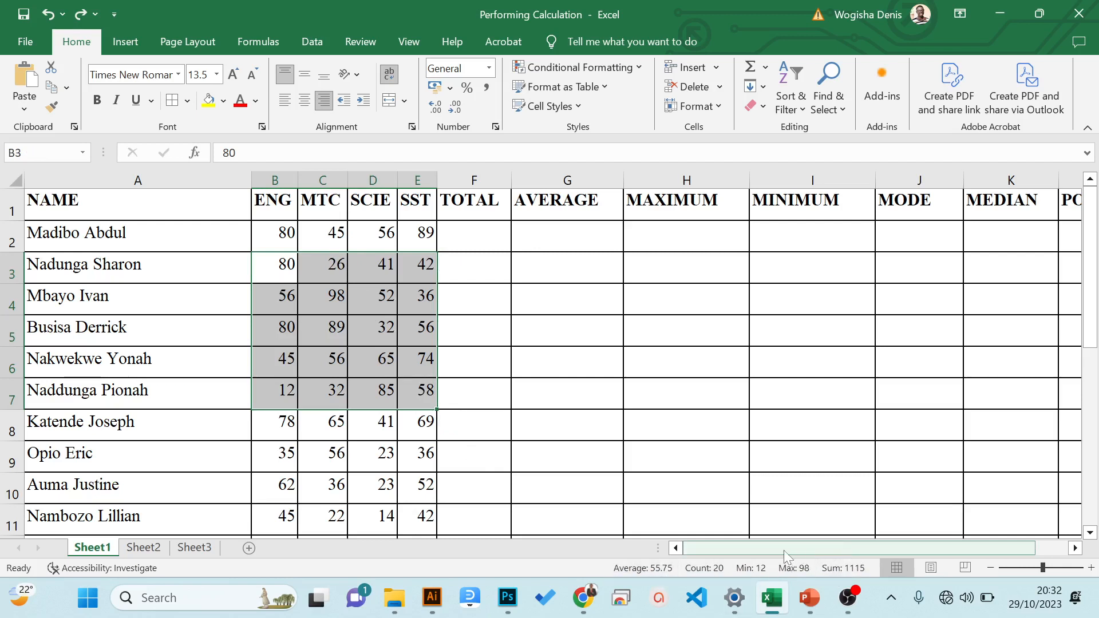
- Calculate the first student's total in cell F2 using the SUM function with separate cell references, =SUM(B2,C2,D2,E2)
left_click(472, 245)
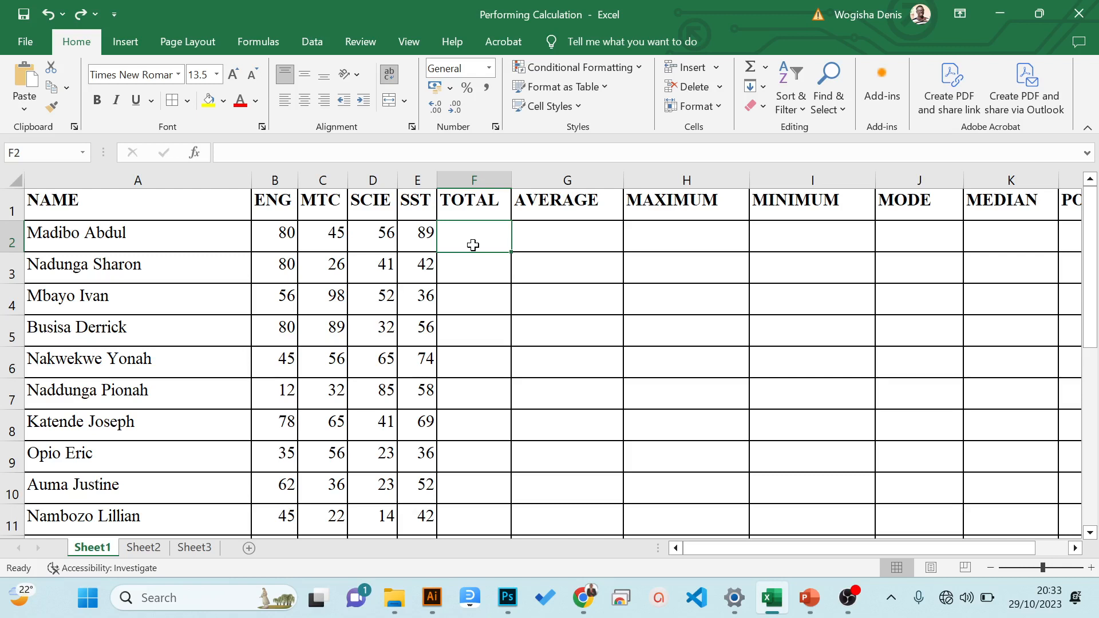
type("=")
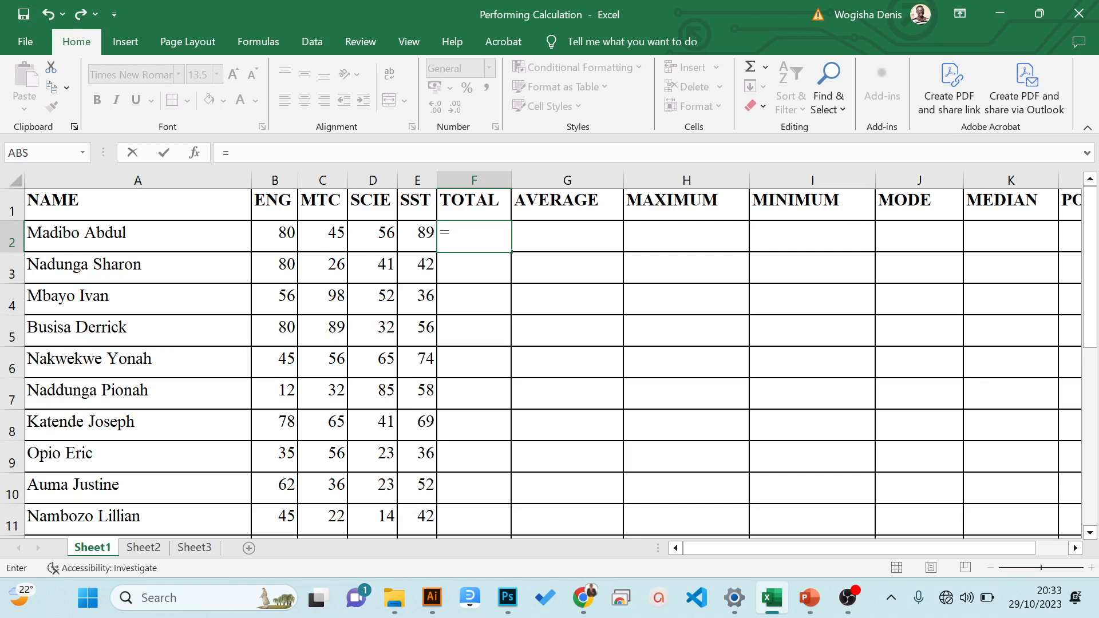
type("sum")
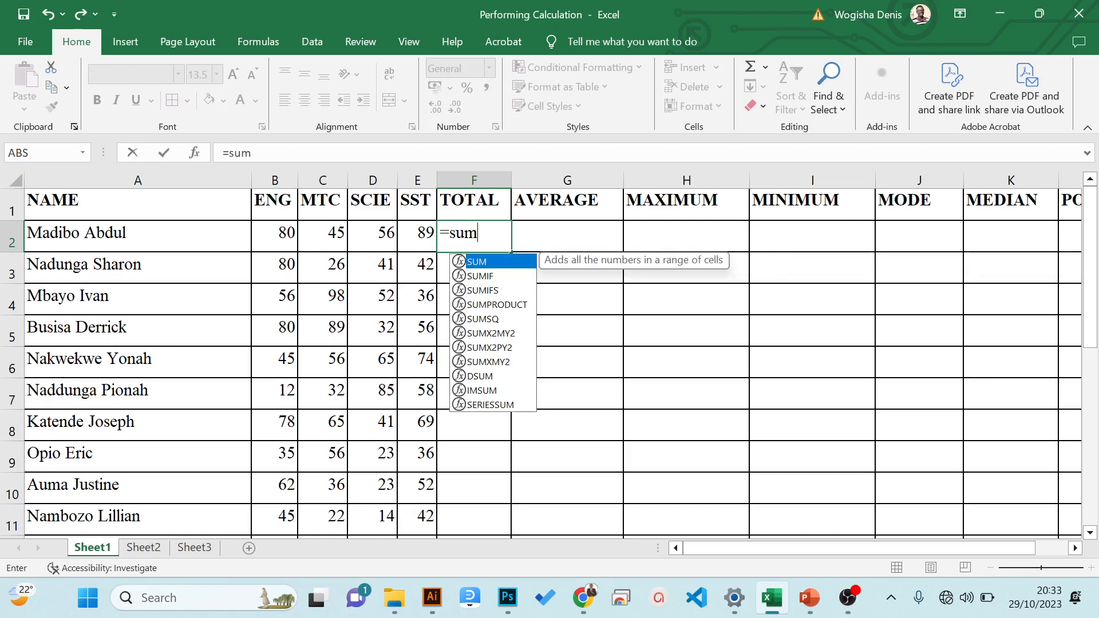
type("(")
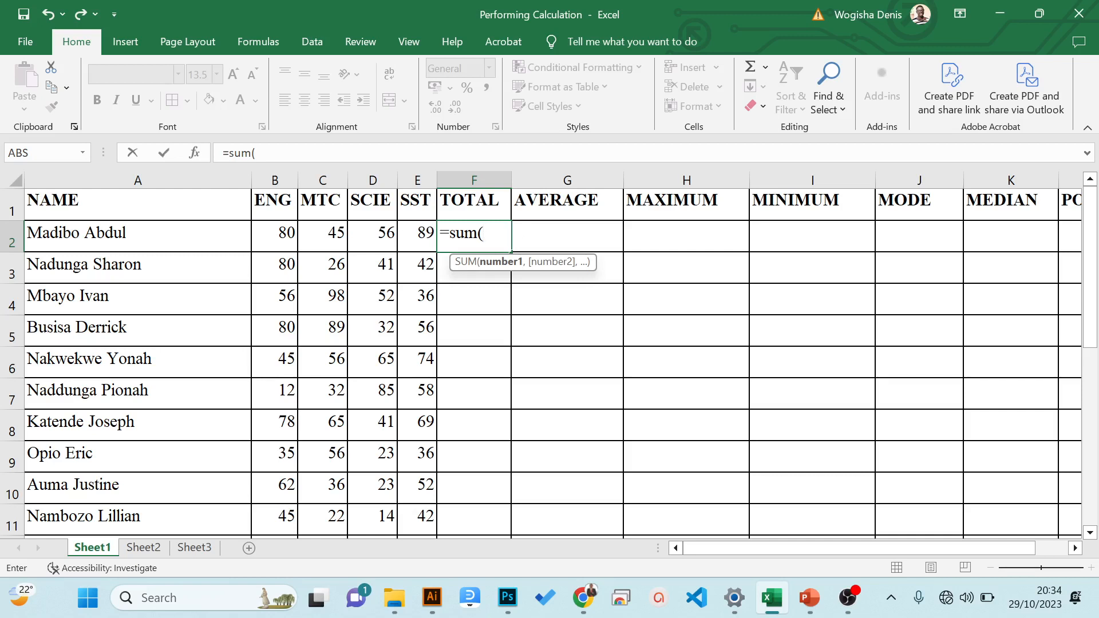
left_click(284, 232)
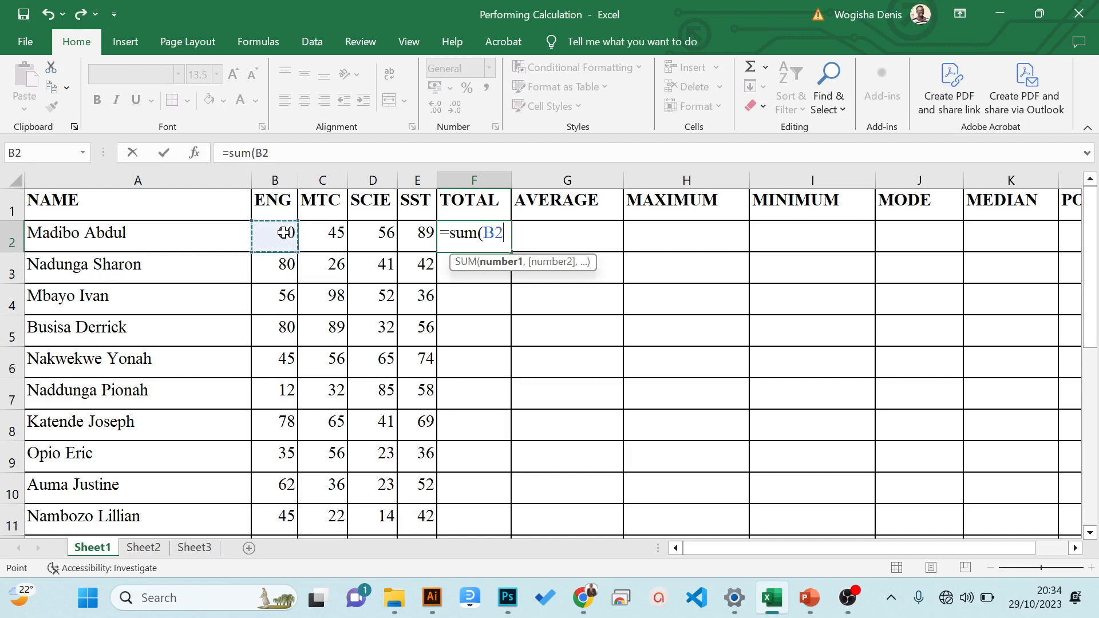
type(",")
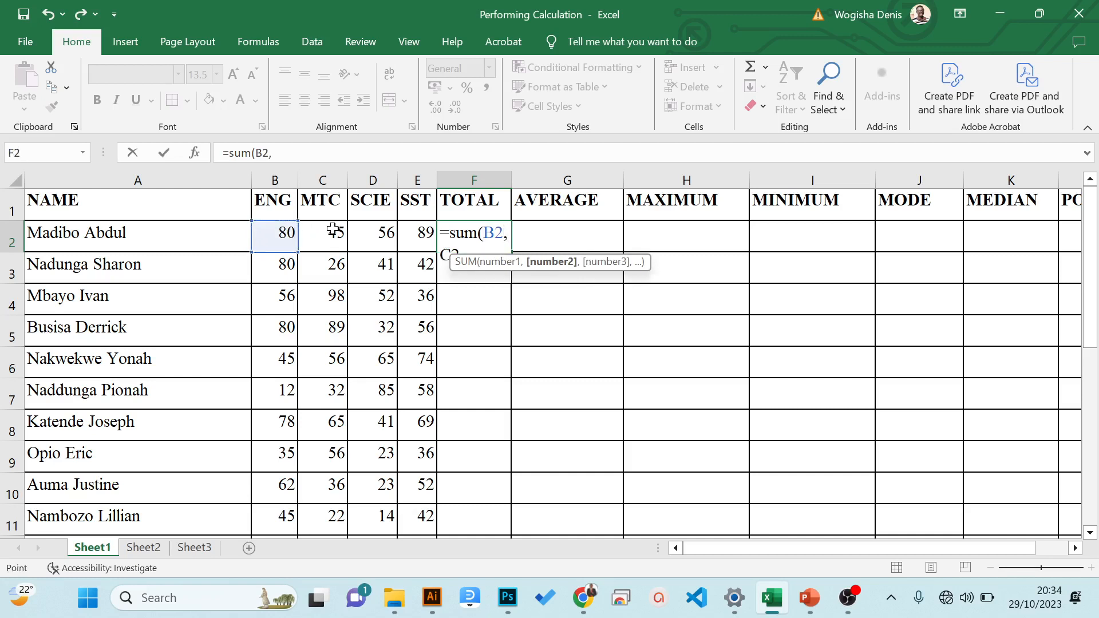
left_click(333, 230)
type(",")
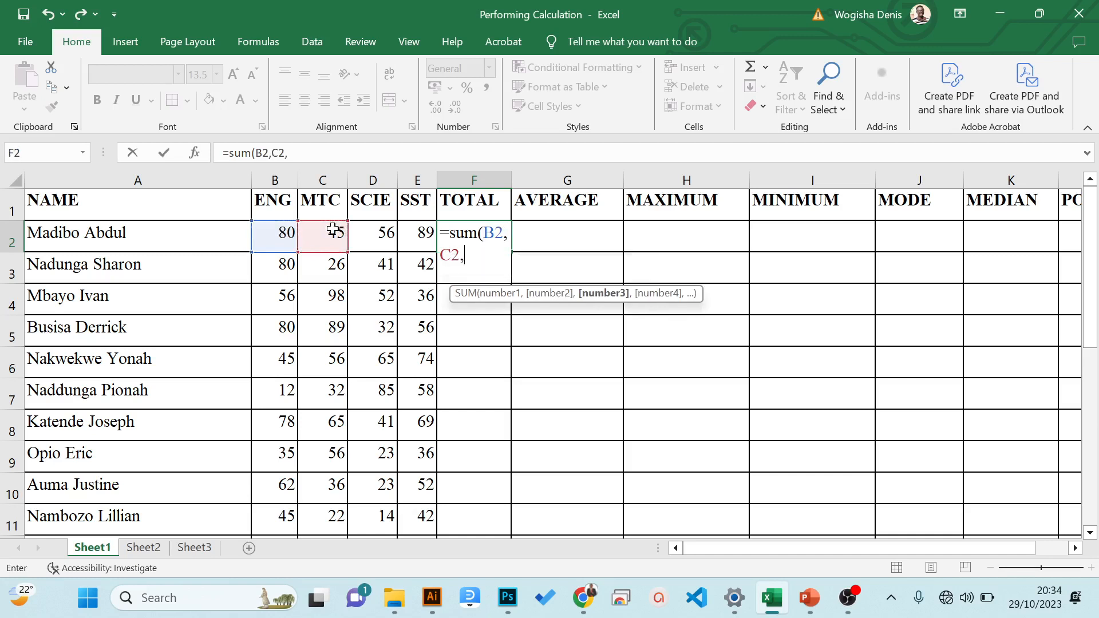
left_click(365, 232)
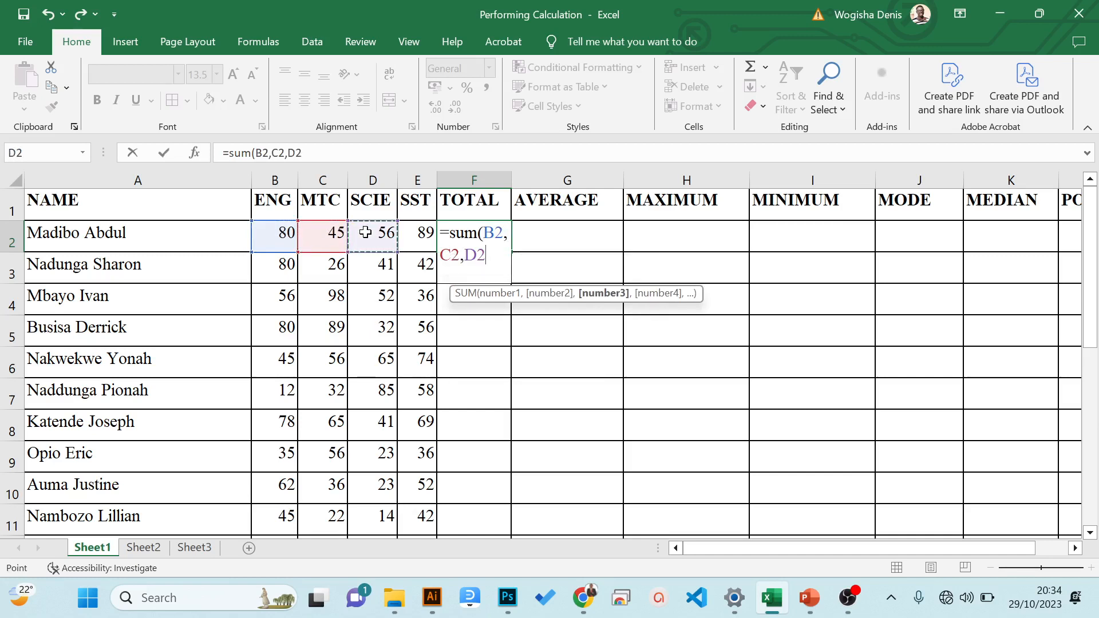
type(",")
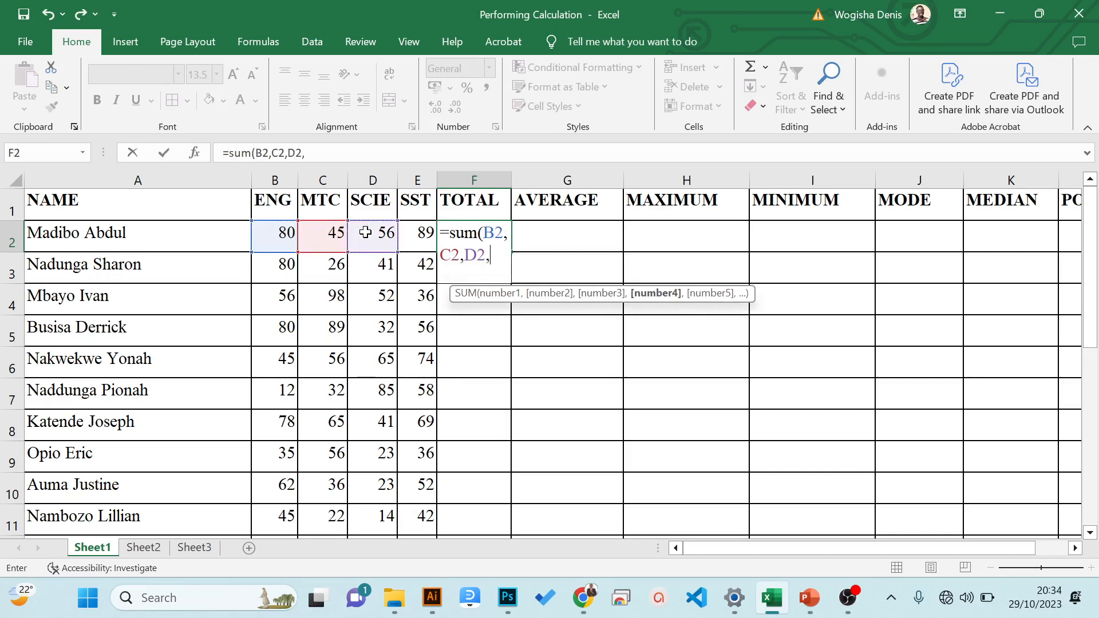
left_click(422, 233)
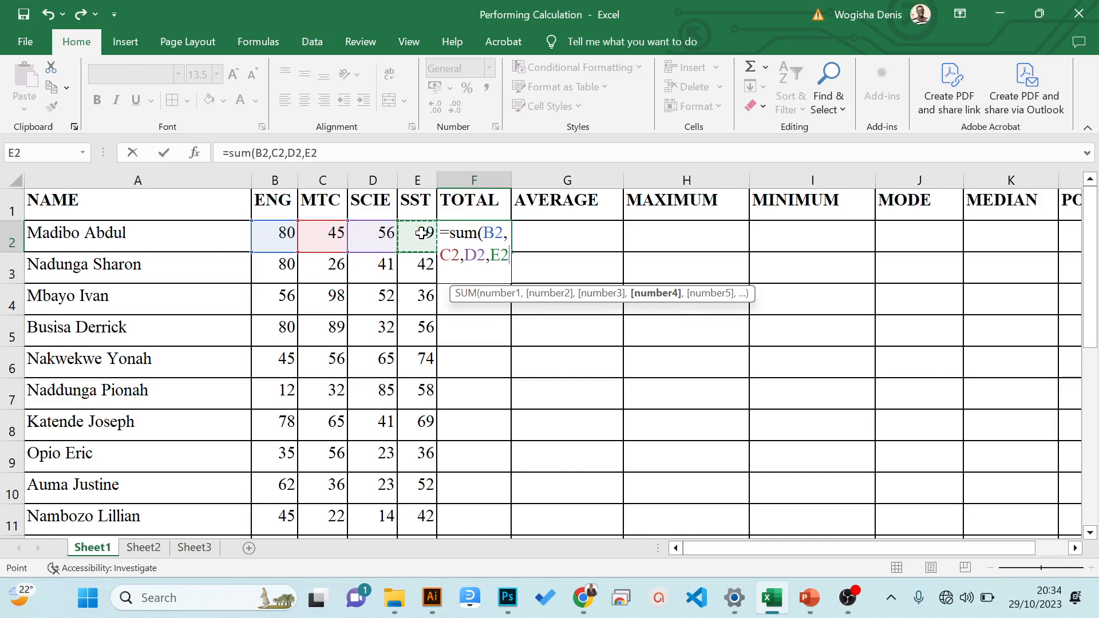
type(")")
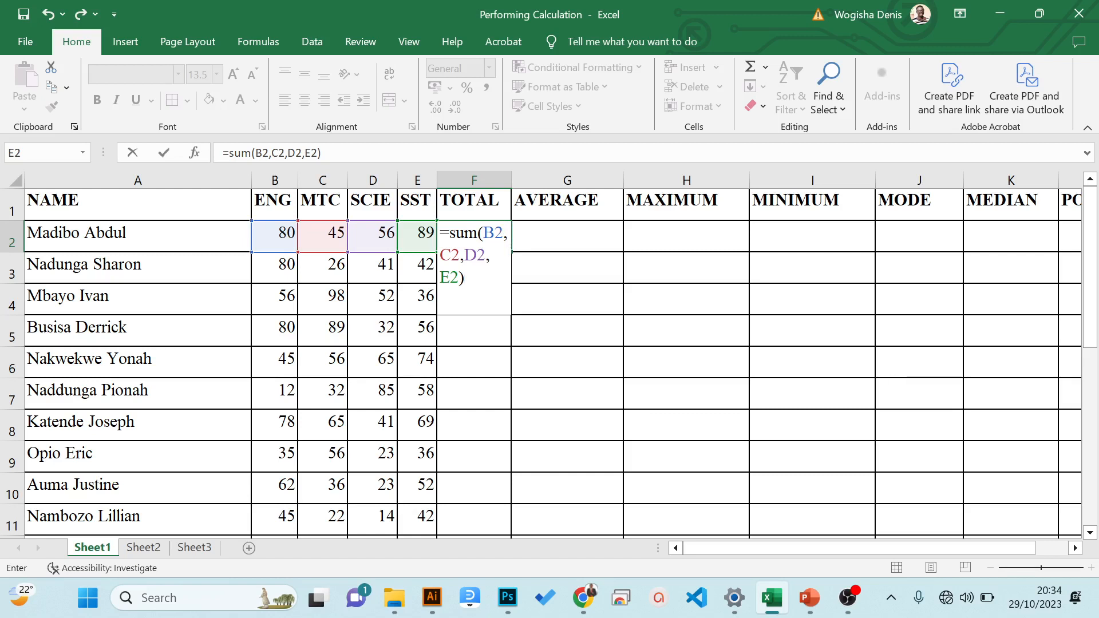
key("Return")
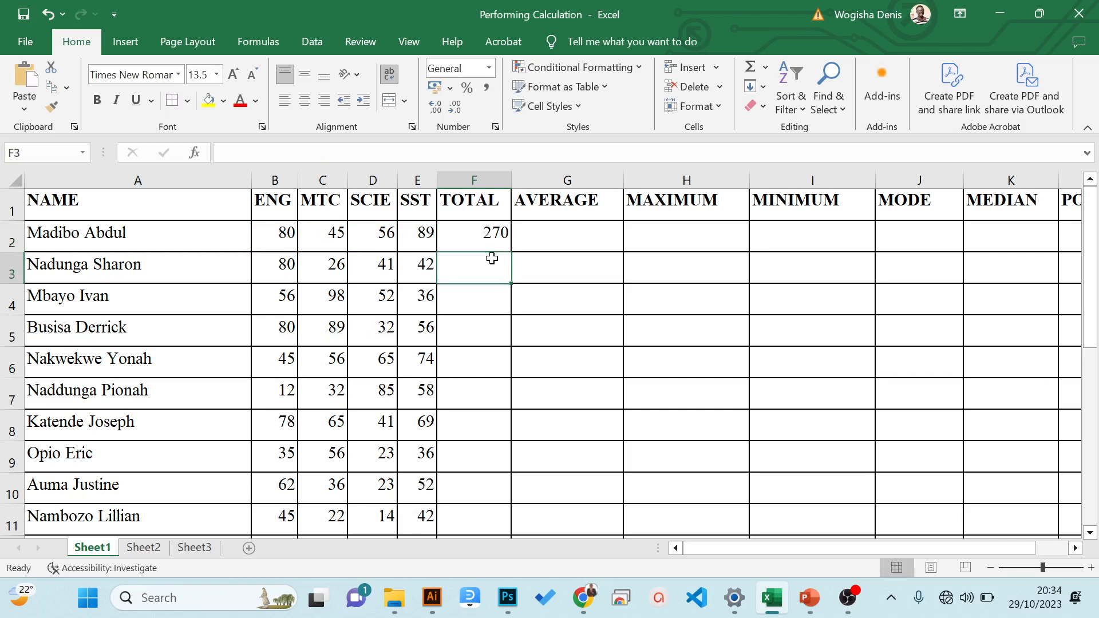
- Check the finished SUM formula in cell F2 and clear the cell
left_click(490, 233)
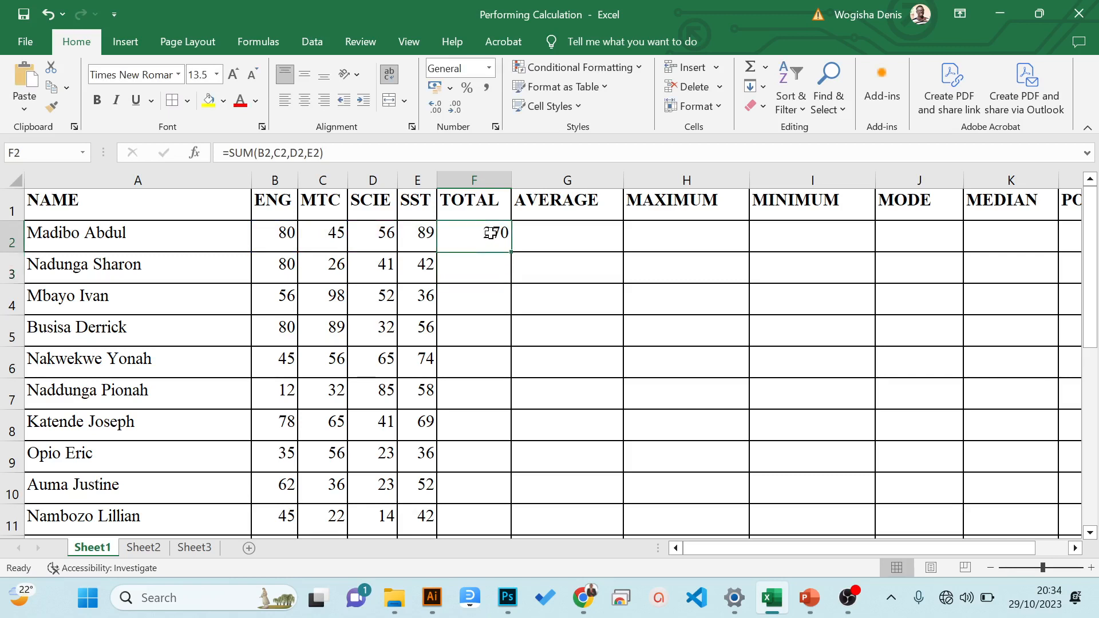
key("Delete")
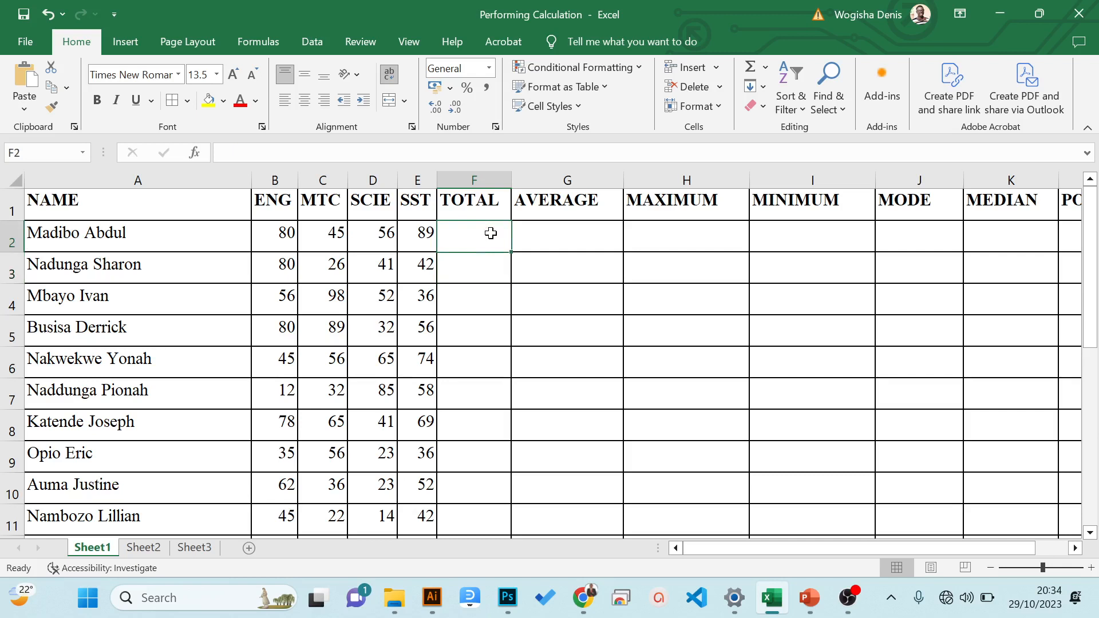
- Write =SUM(B2:E2) in cell F2, picking the first student's marks on the sheet as the range
type("=")
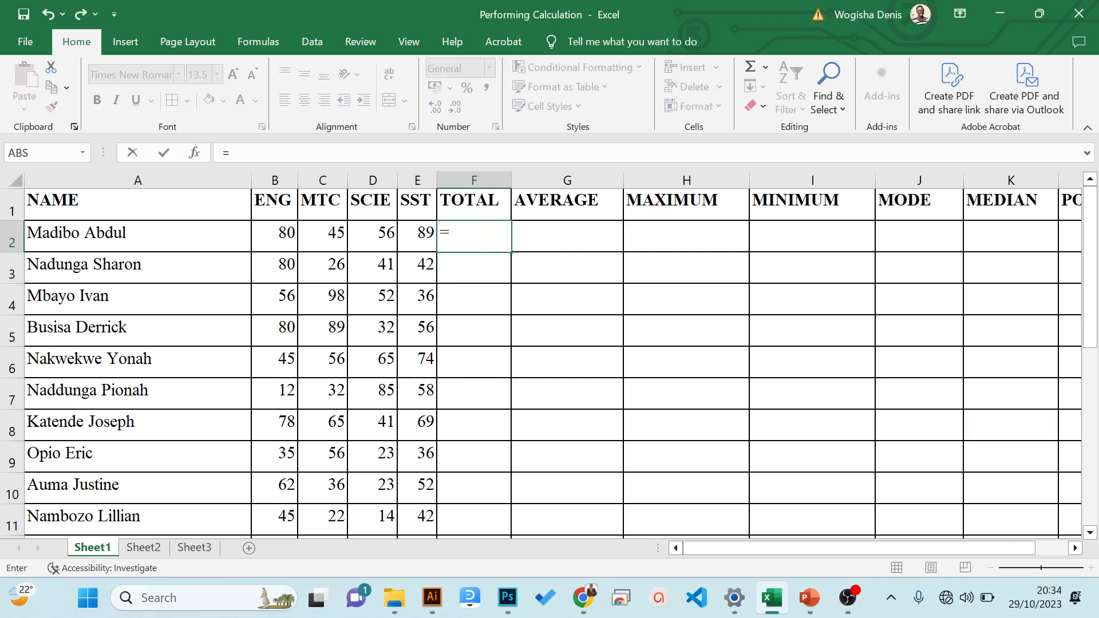
type("sum")
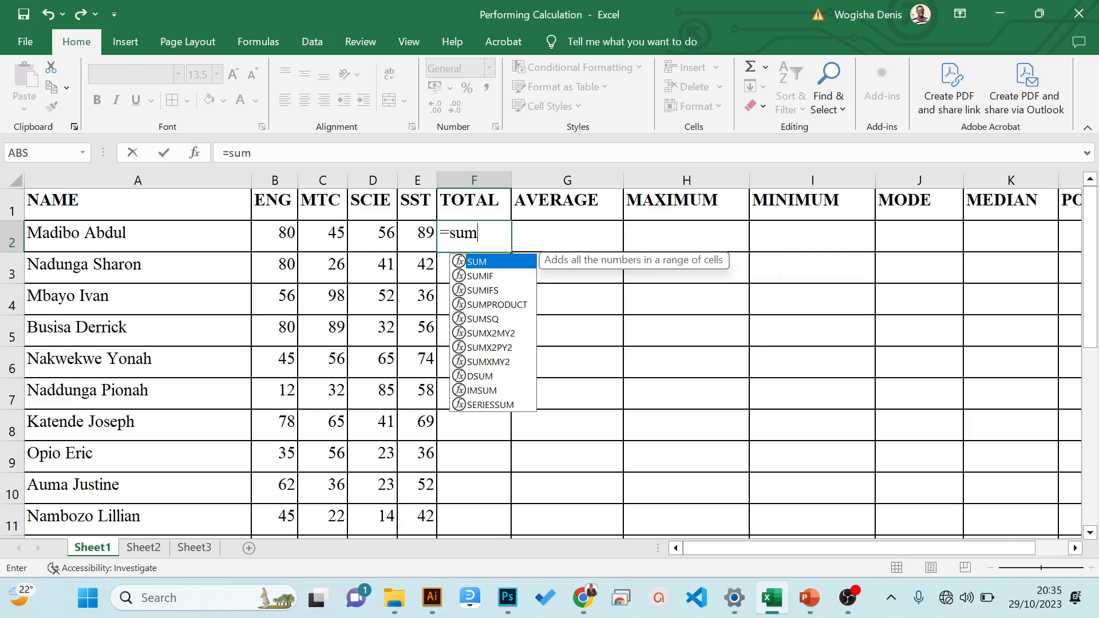
type("(")
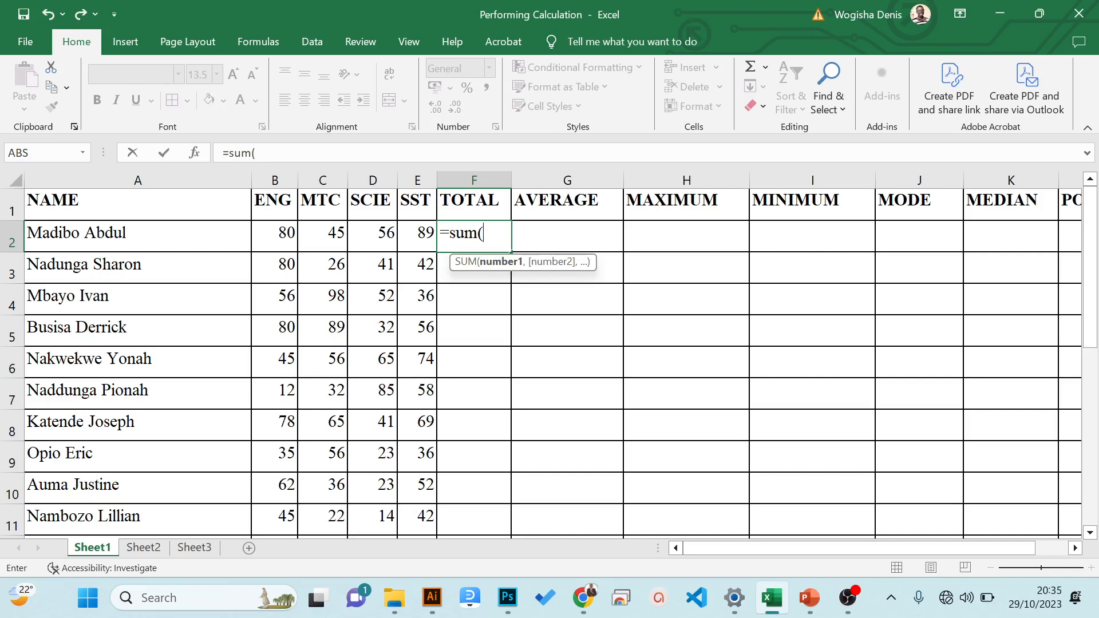
left_click_drag(283, 234, 405, 238)
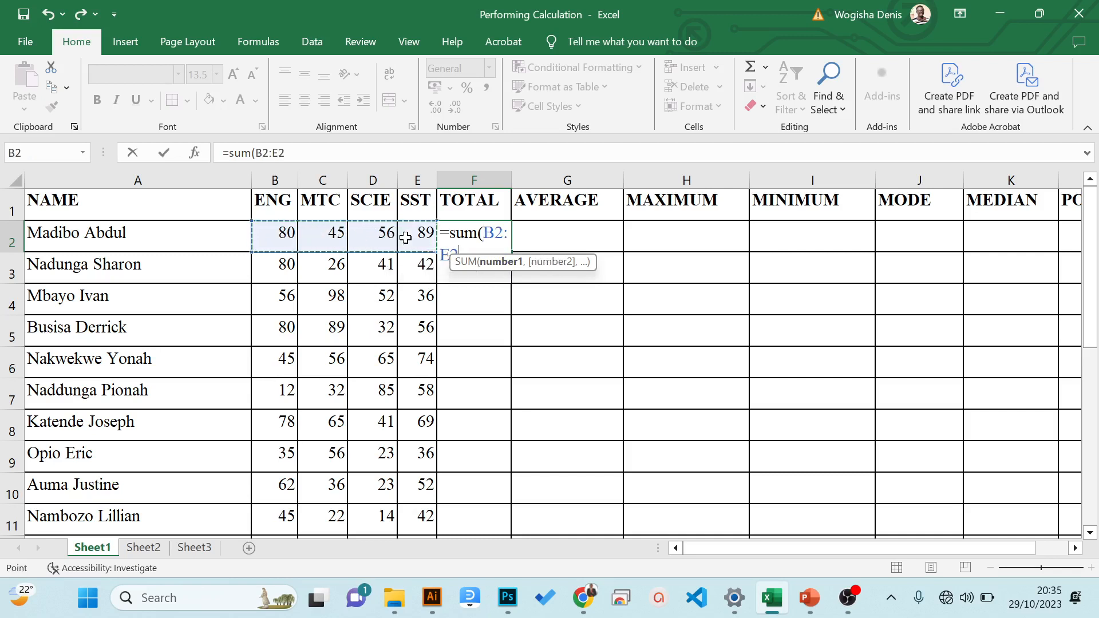
type(")")
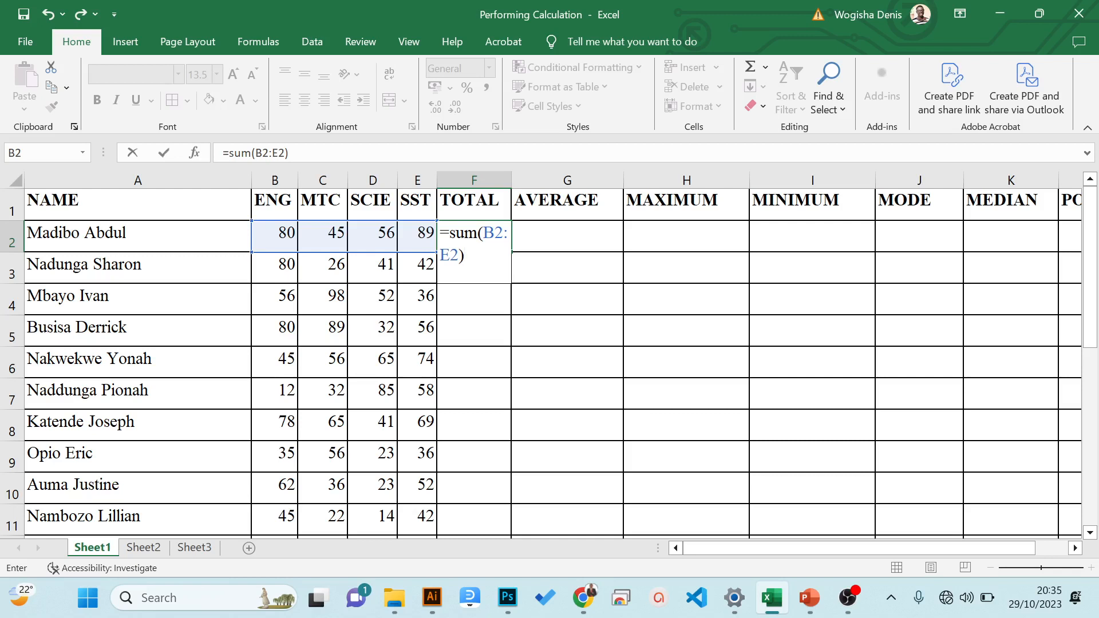
- Replace the argument of the SUM formula in F2 with the manually written range b2:e2 and complete the formula
key("BackSpace")
key("BackSpace")
key("BackSpace")
key("BackSpace")
key("BackSpace")
key("BackSpace")
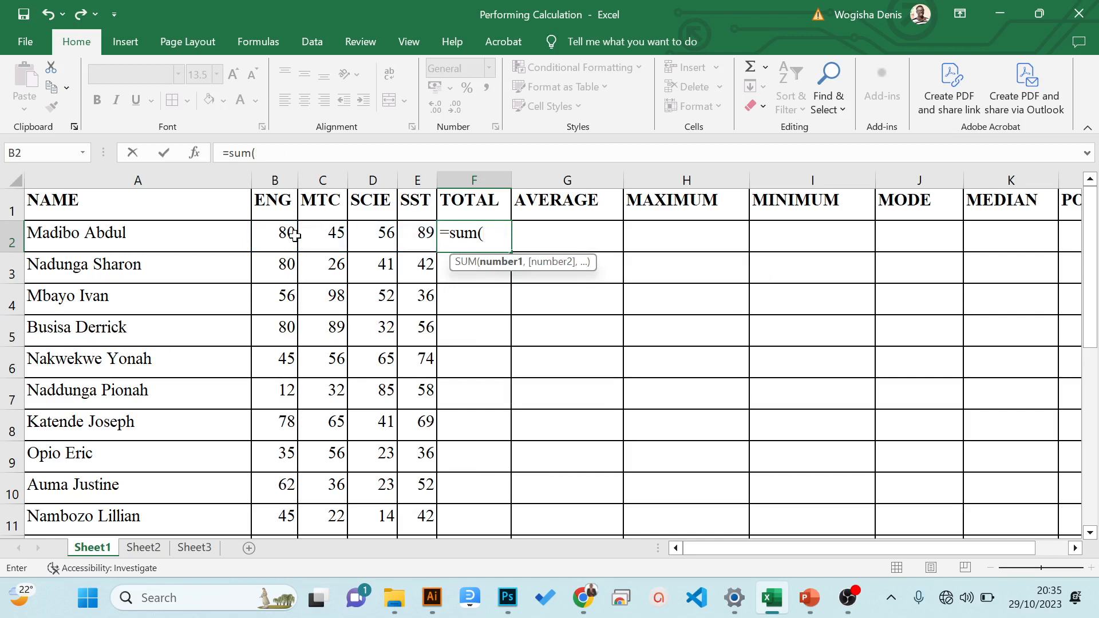
type("b")
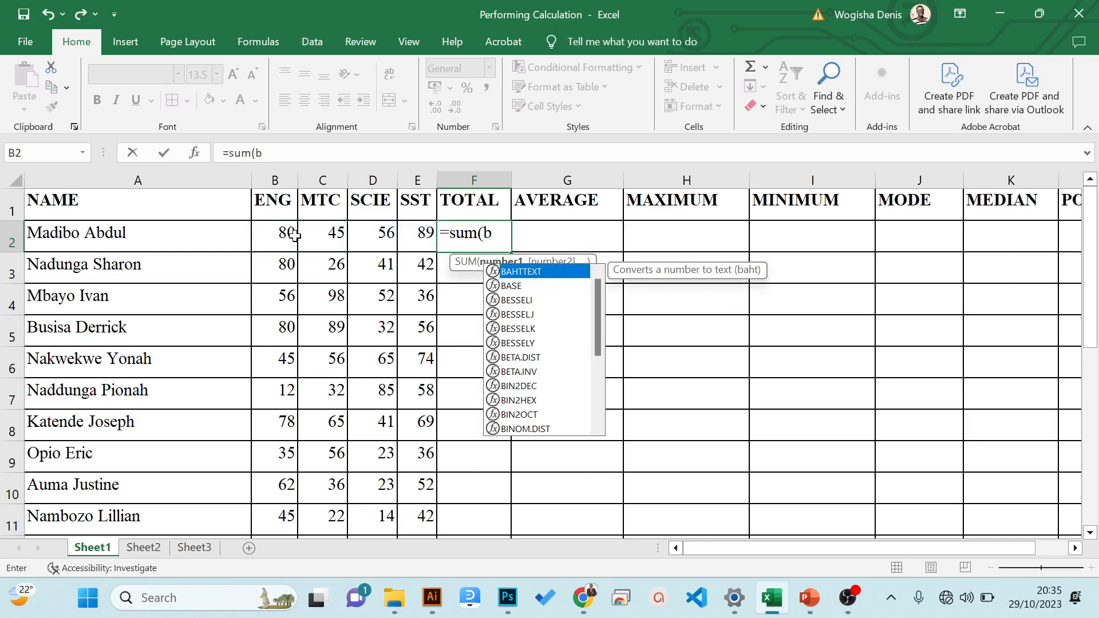
type("2:")
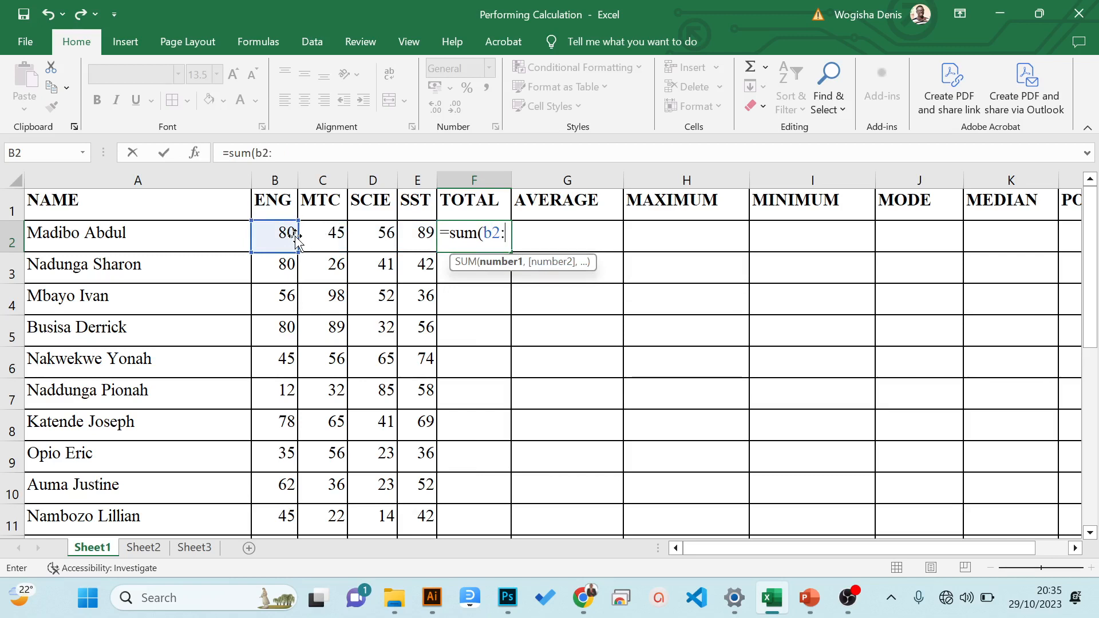
type("e")
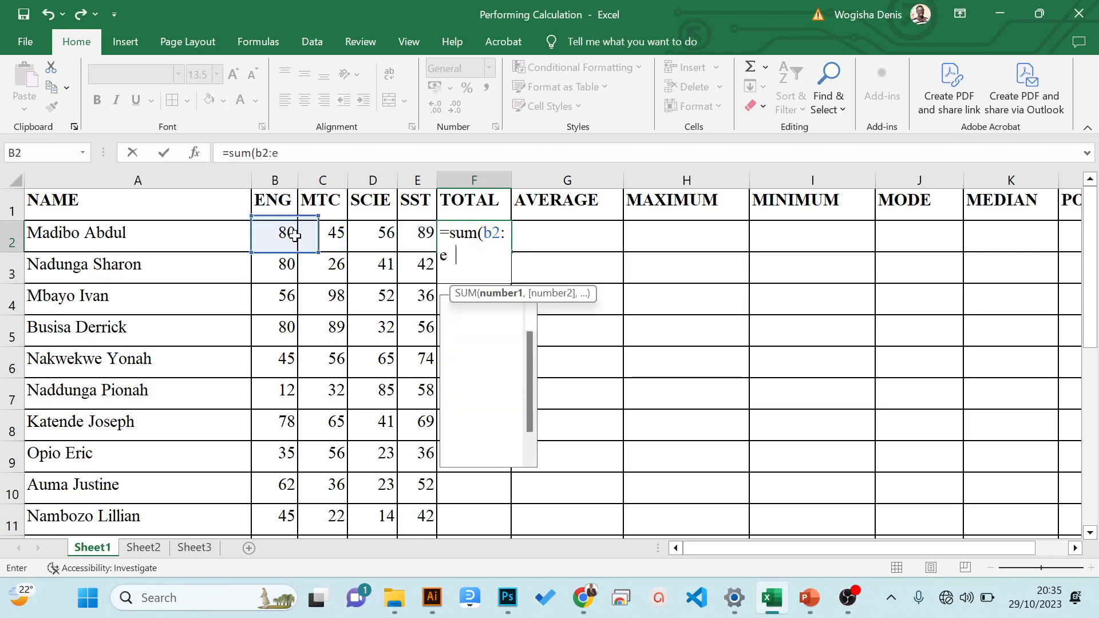
type("2)")
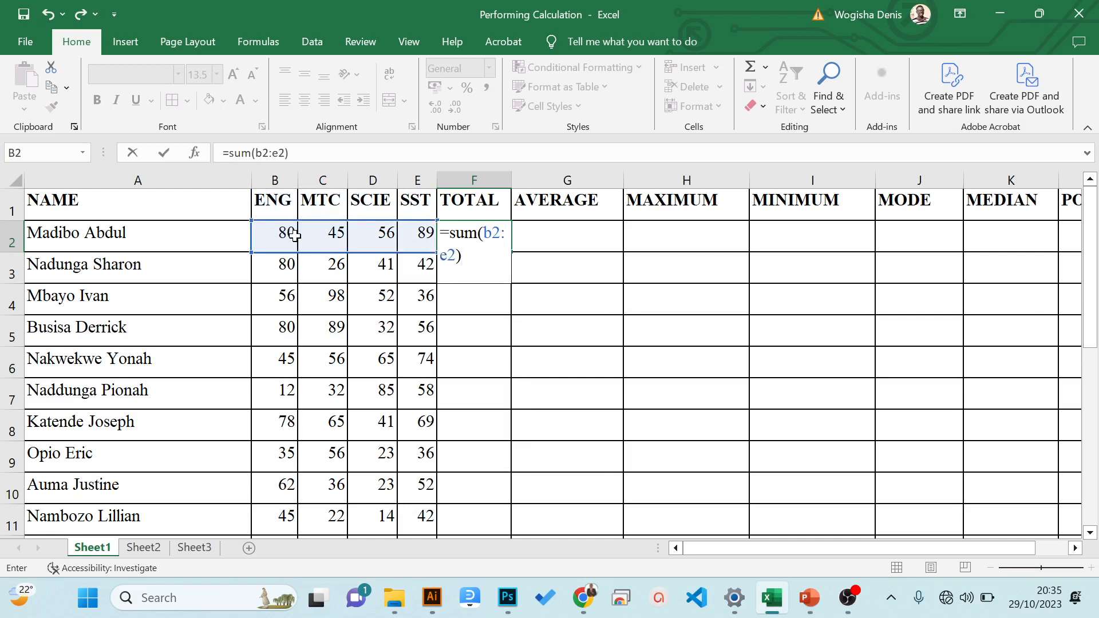
key("Return")
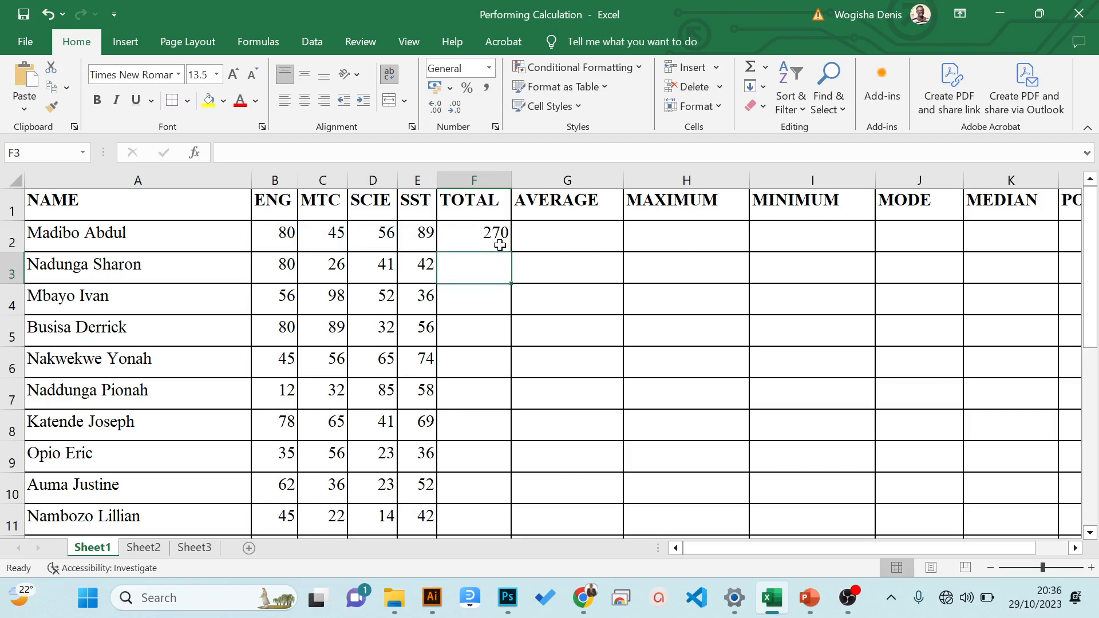
- Fill the range-based SUM formula from F2 down the TOTAL column to F16
left_click(494, 242)
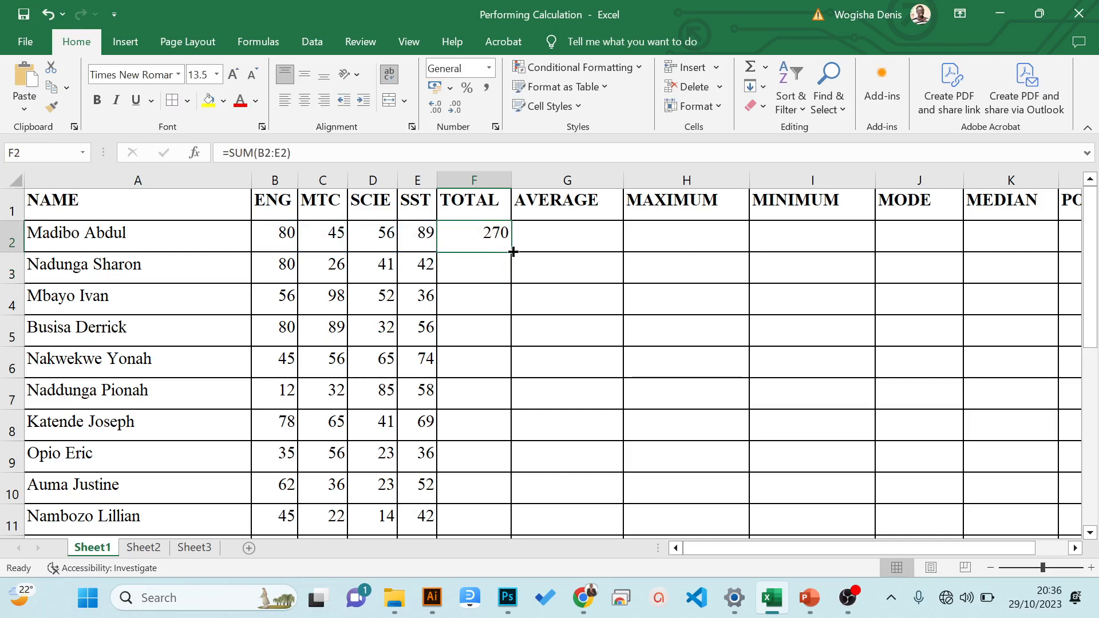
left_click_drag(513, 252, 490, 476)
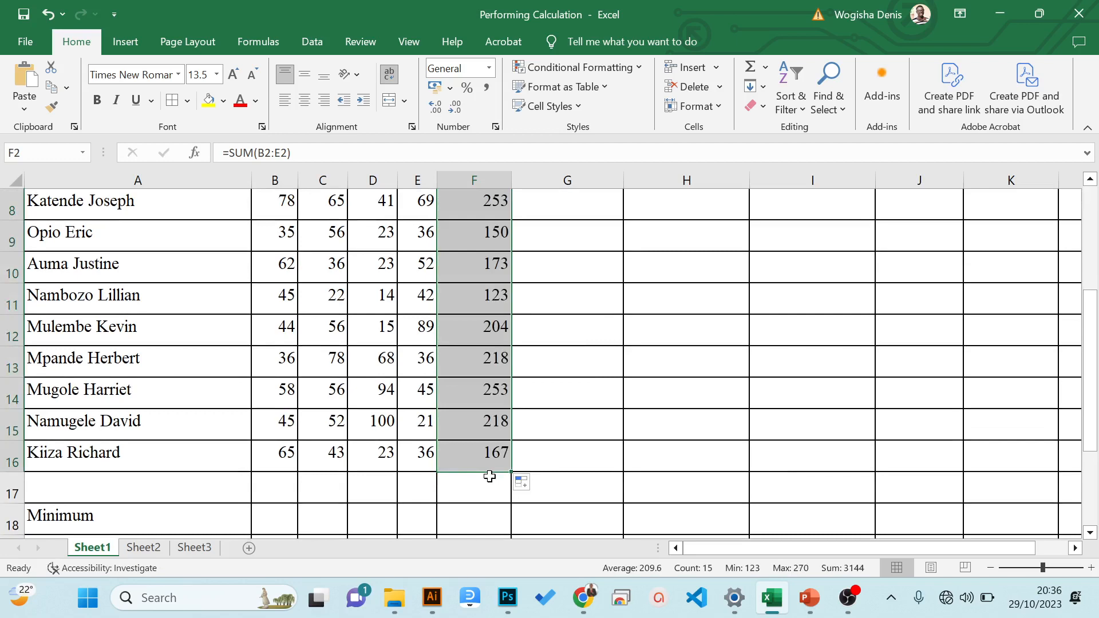
left_click_drag(1093, 394, 1059, 245)
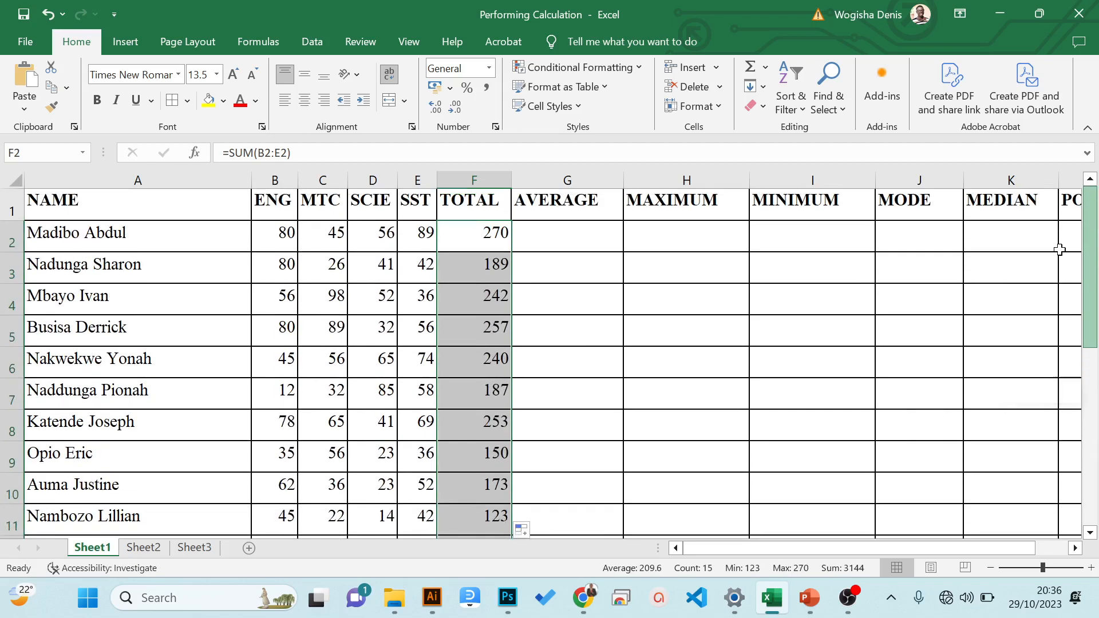
- Undo the fill of the TOTAL column and clear the SUM formula from cell F2
left_click(494, 241)
key("ctrl+z")
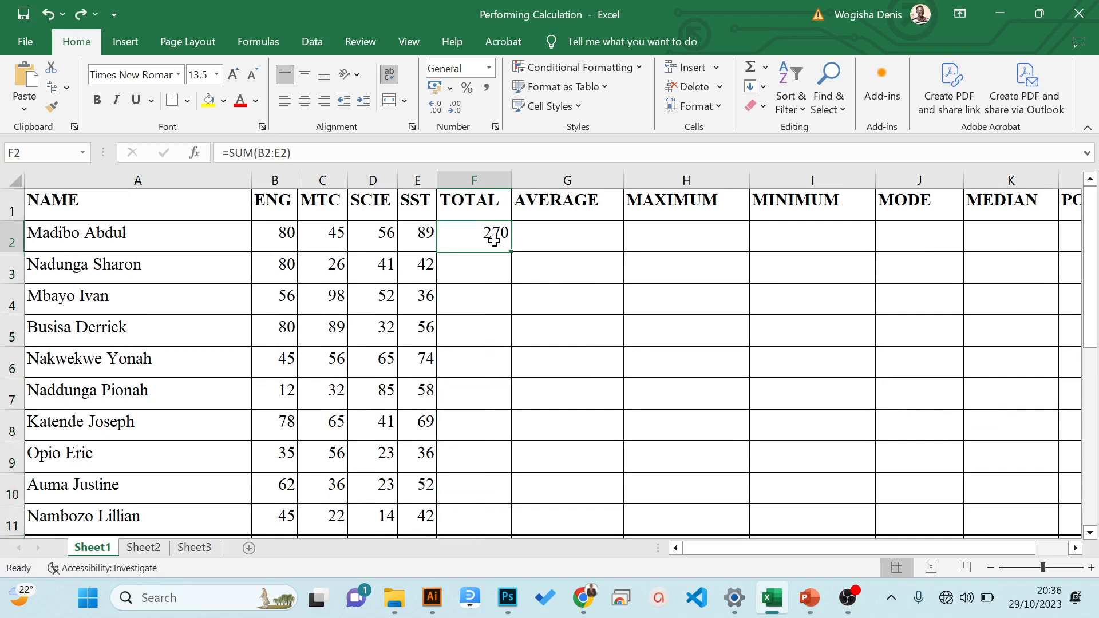
key("Delete")
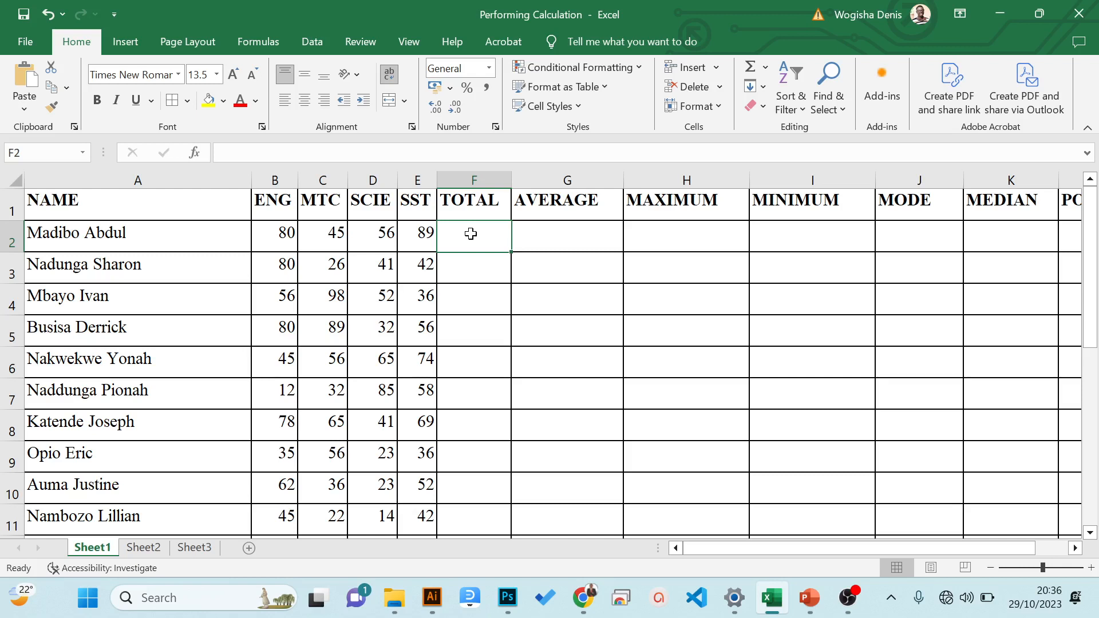
- Calculate the first student's total in F2 with AutoSum over B2:E2 and fill the formula down to F16
key("alt")
key("alt+equal")
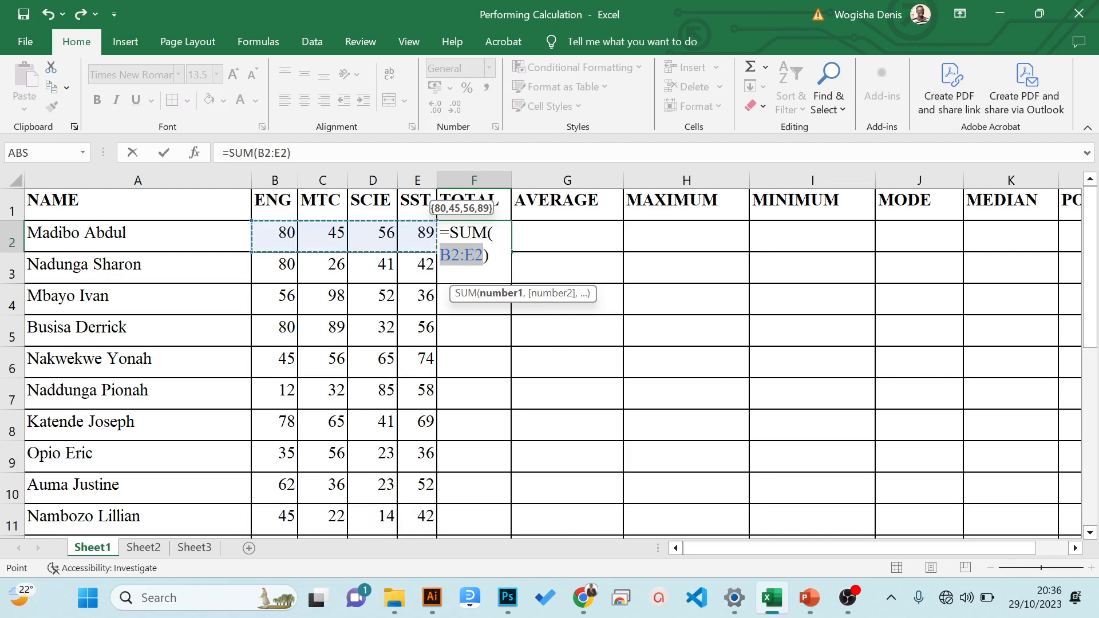
key("Return")
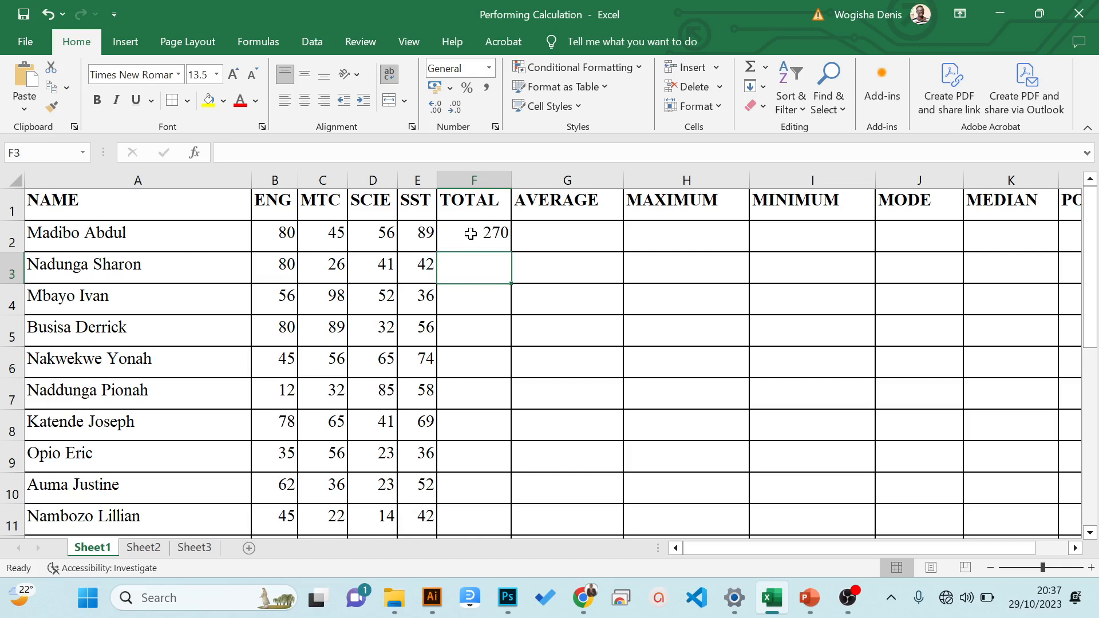
left_click(477, 237)
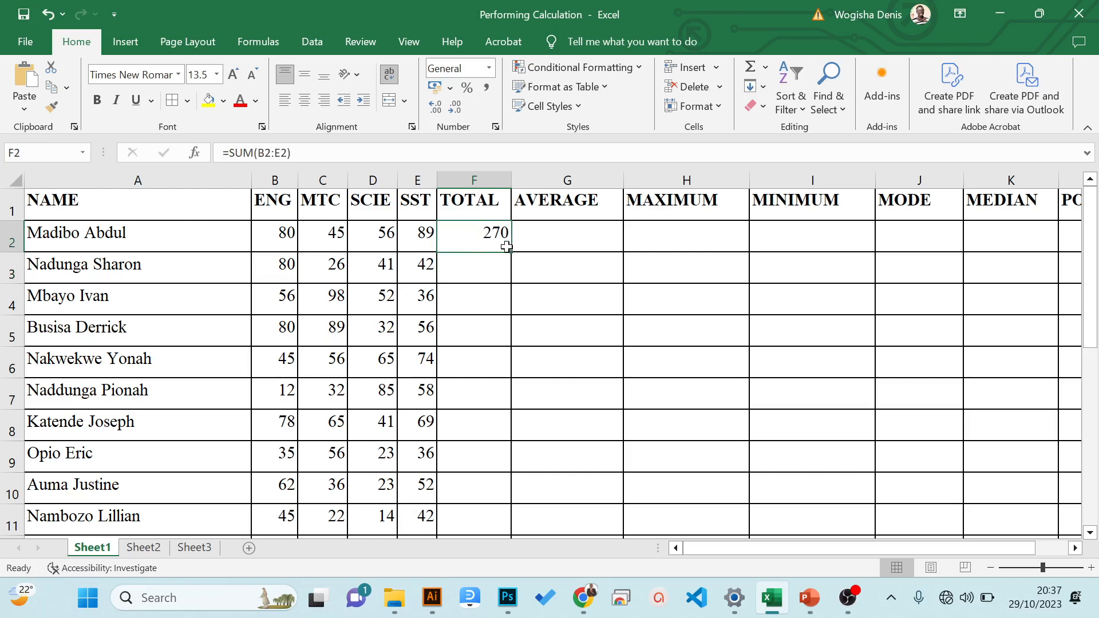
left_click_drag(510, 251, 492, 535)
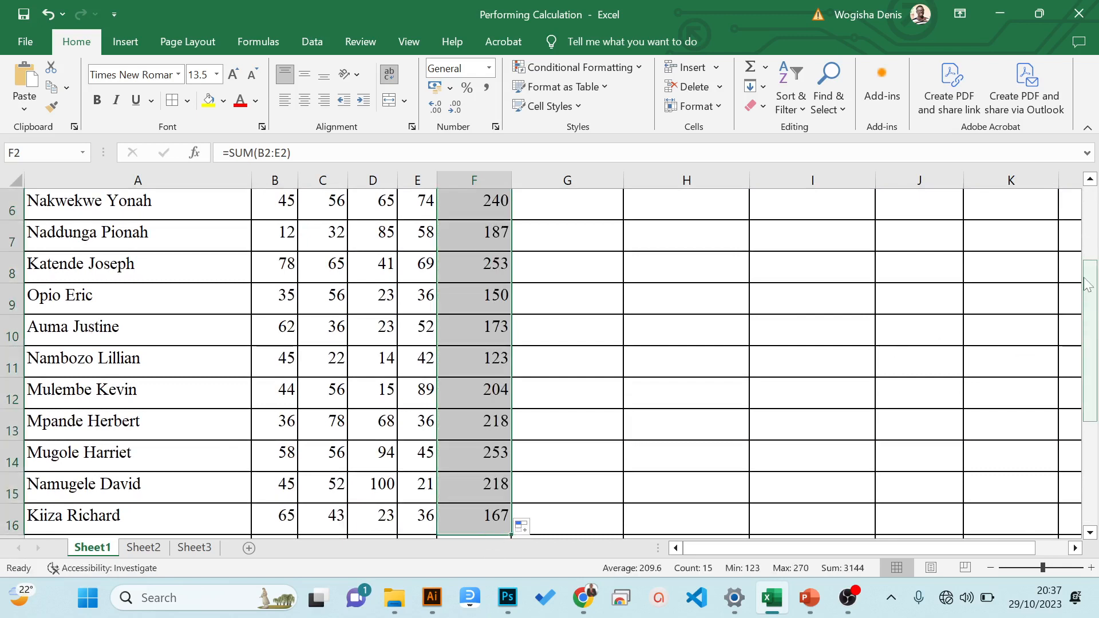
- Begin an AVERAGE function in cell G2, the first student's cell in the AVERAGE column
left_click(566, 224)
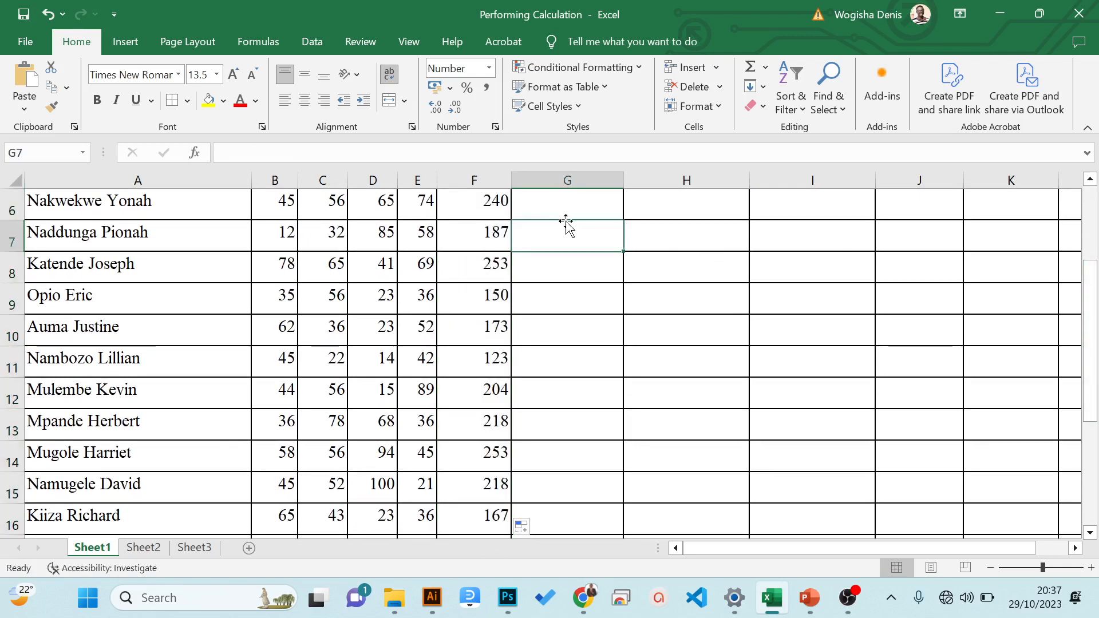
key("Up")
key("Up")
key("Up")
key("Up")
key("Up")
key("Up")
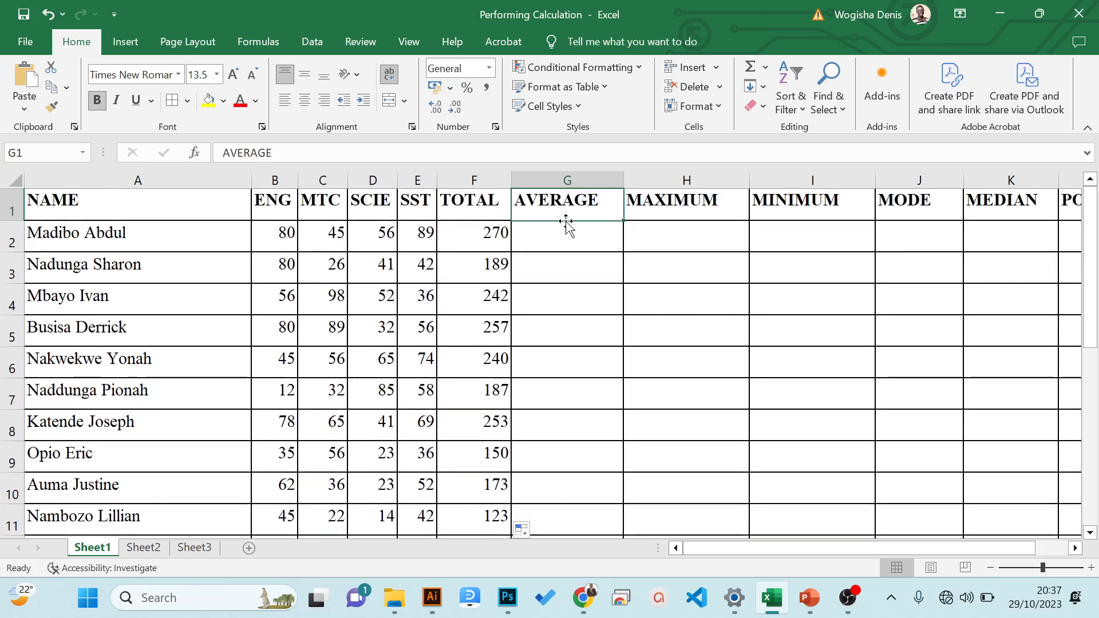
key("Down")
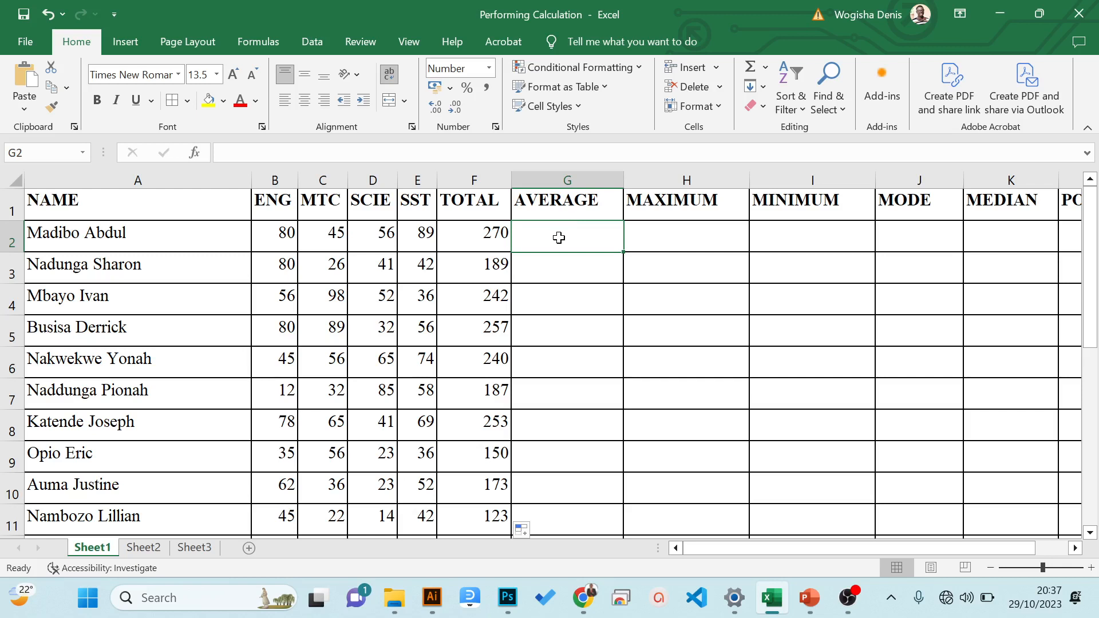
type("=")
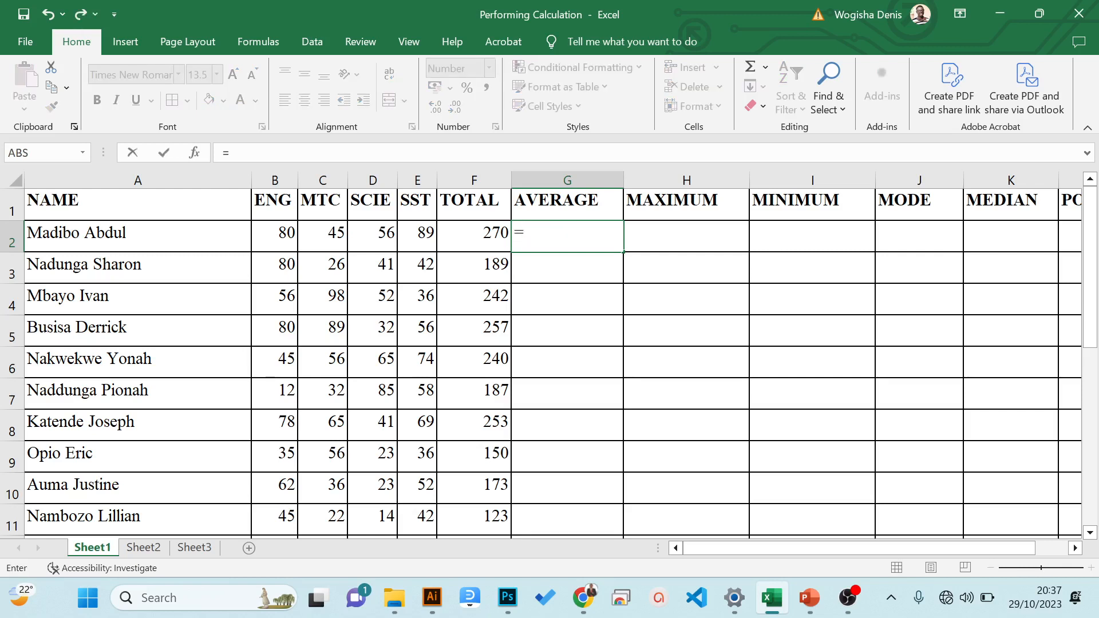
type("avera")
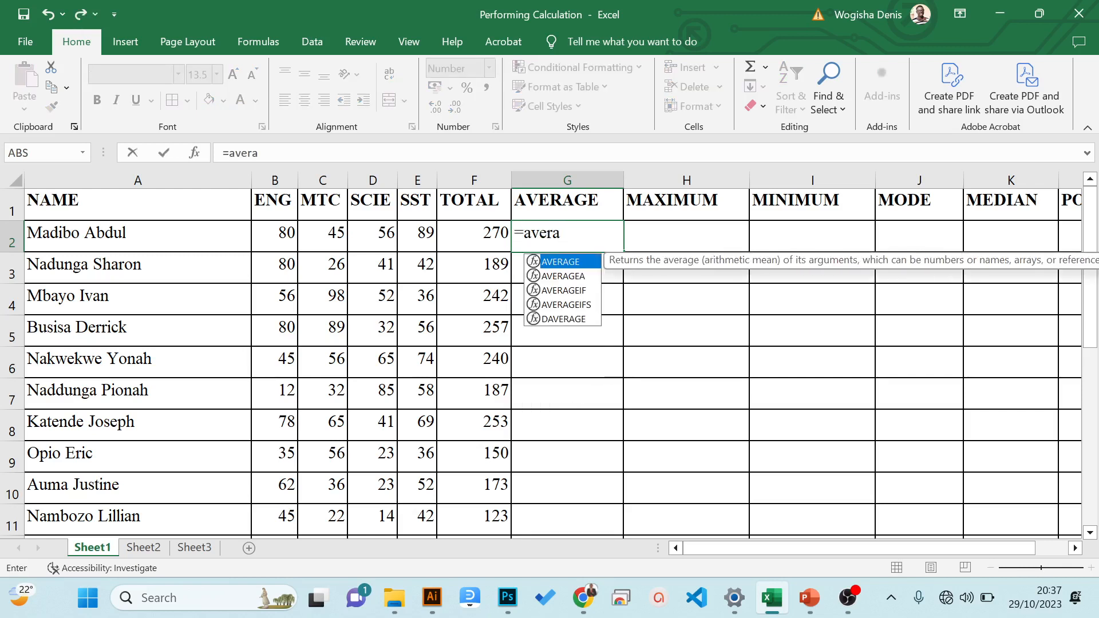
type("e")
key("BackSpace")
type("ge(")
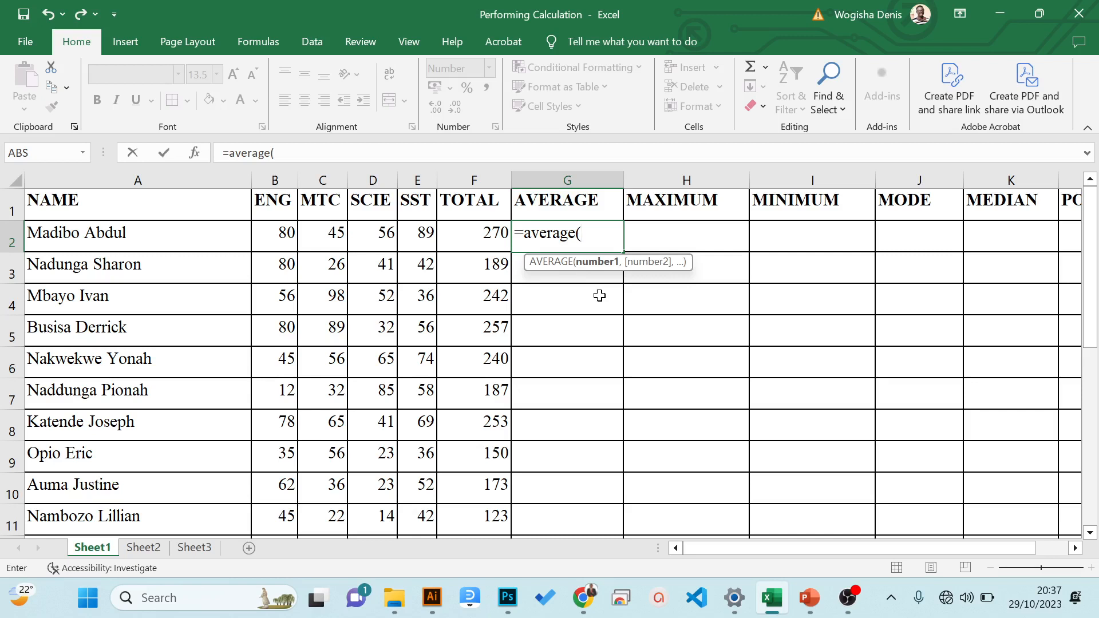
- Complete the formula in G2 with separate cell references as =AVERAGE(B2,C2,D2,E2)
left_click(287, 236)
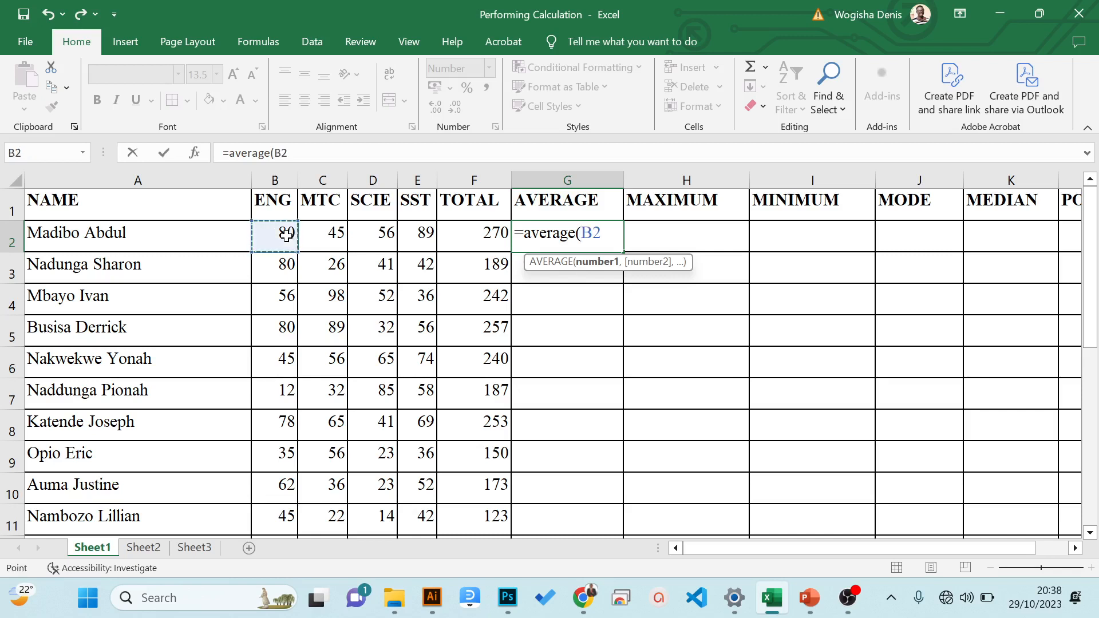
type(",")
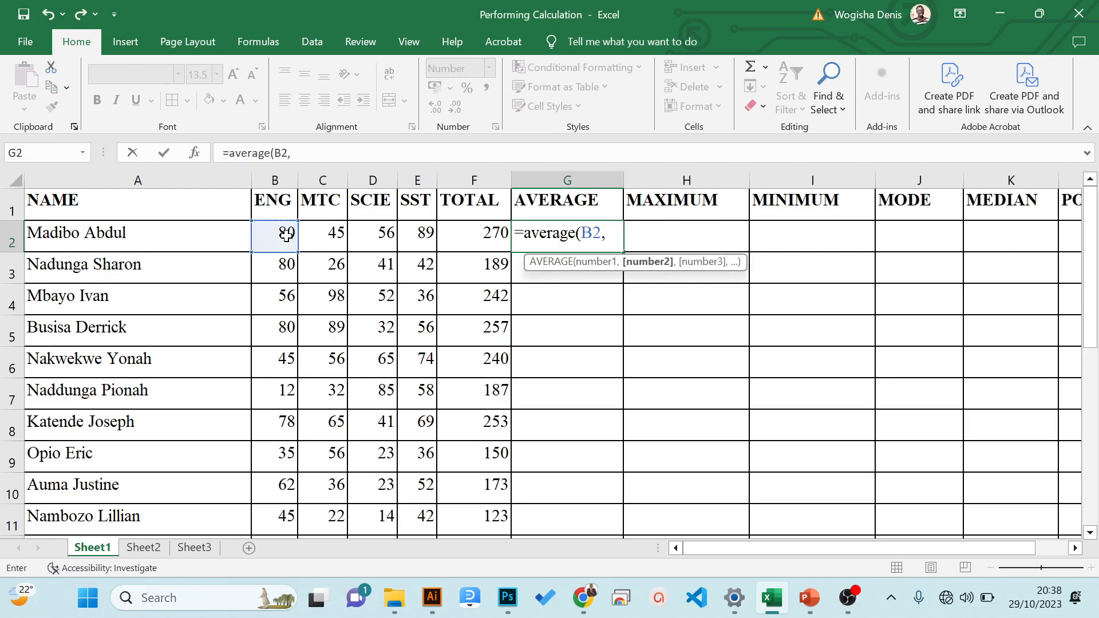
left_click(319, 237)
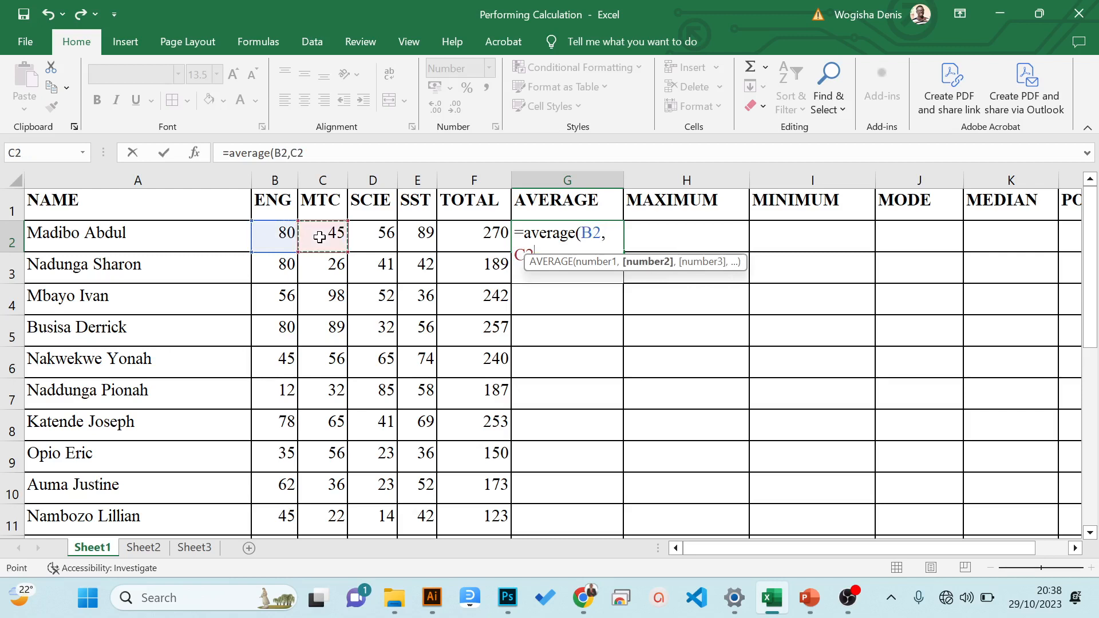
type(",")
left_click(366, 237)
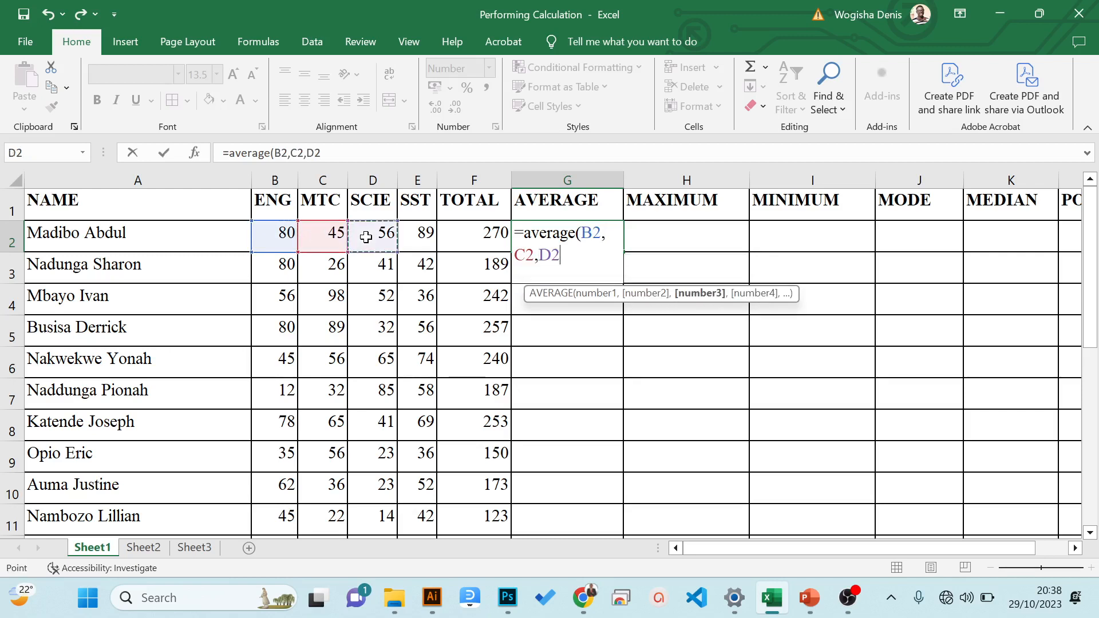
type(",")
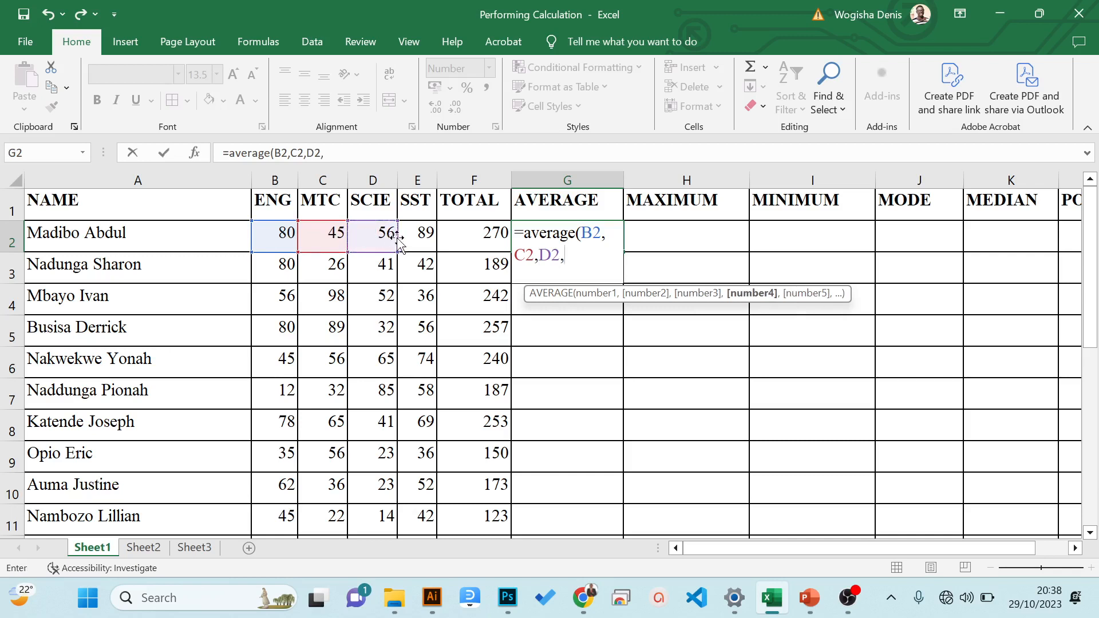
left_click(418, 236)
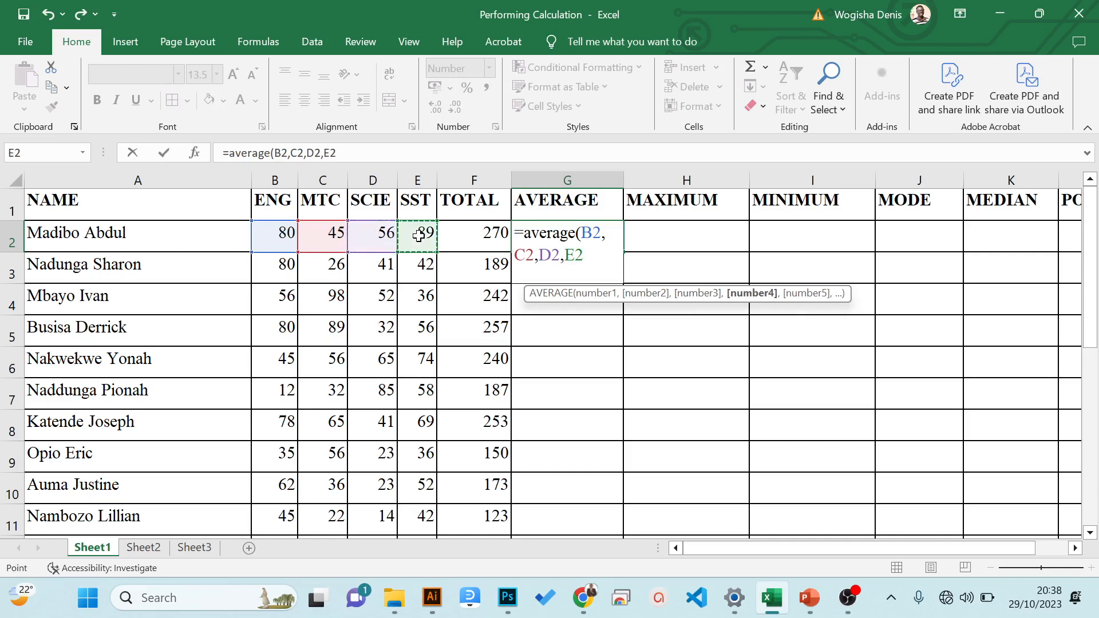
type(")")
key("Return")
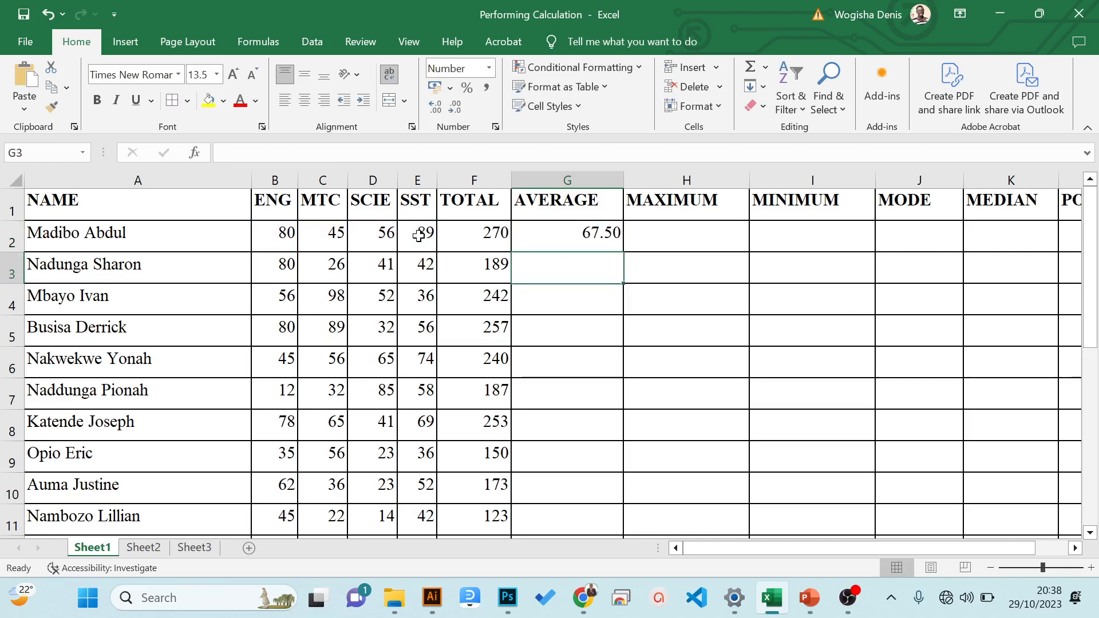
- Check the finished AVERAGE formula in cell G2 and clear the cell
key("Up")
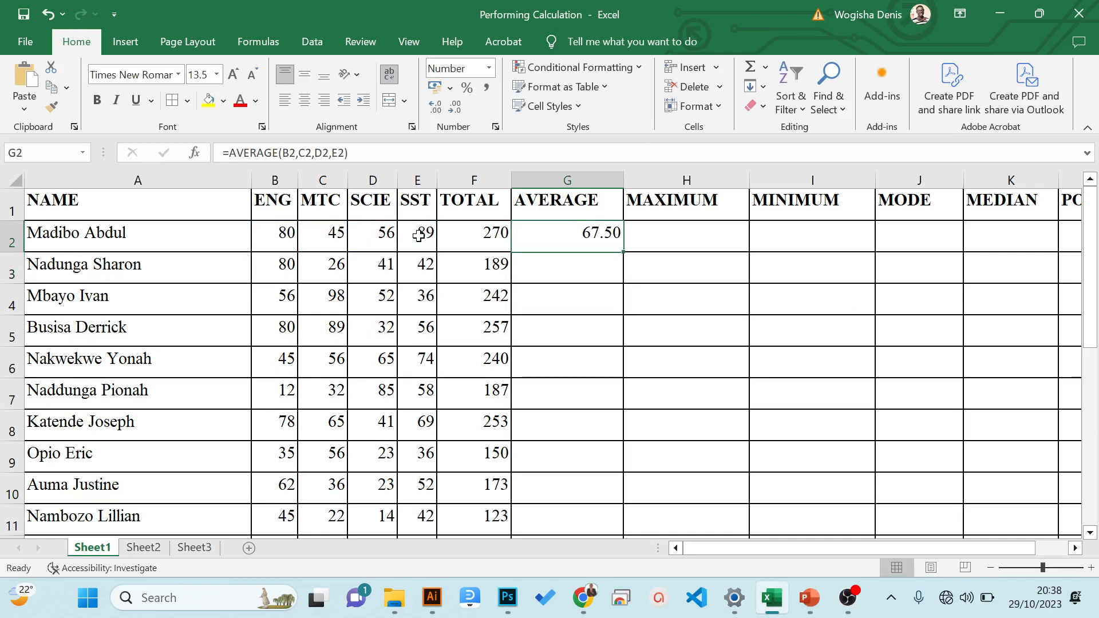
key("Delete")
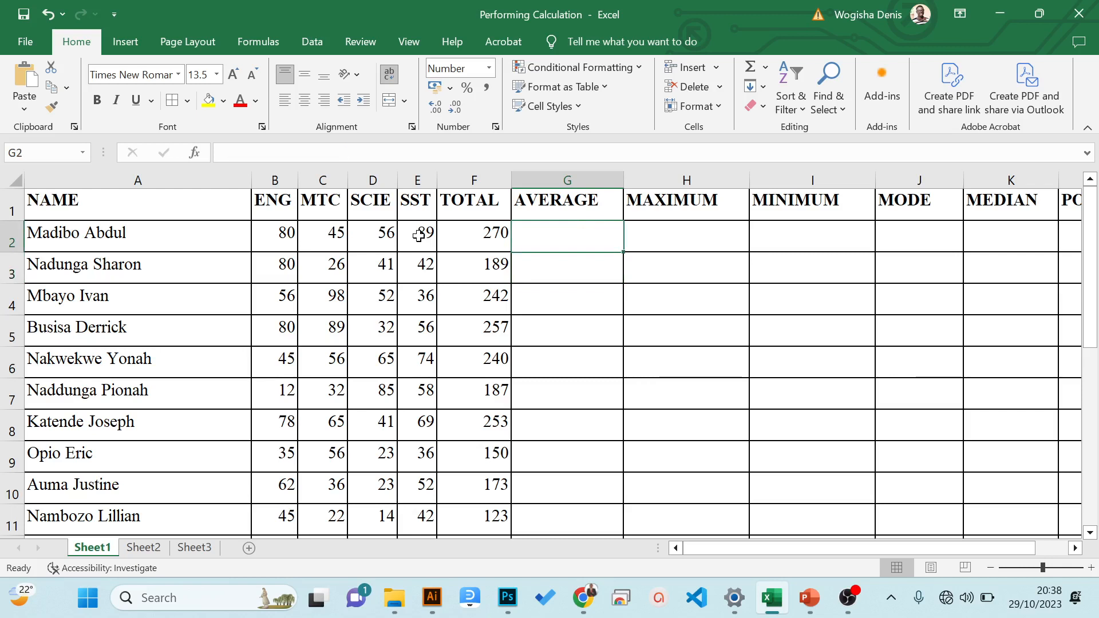
- Calculate the first student's average in G2 with the range formula =AVERAGE(B2:E2)
type("=averaf")
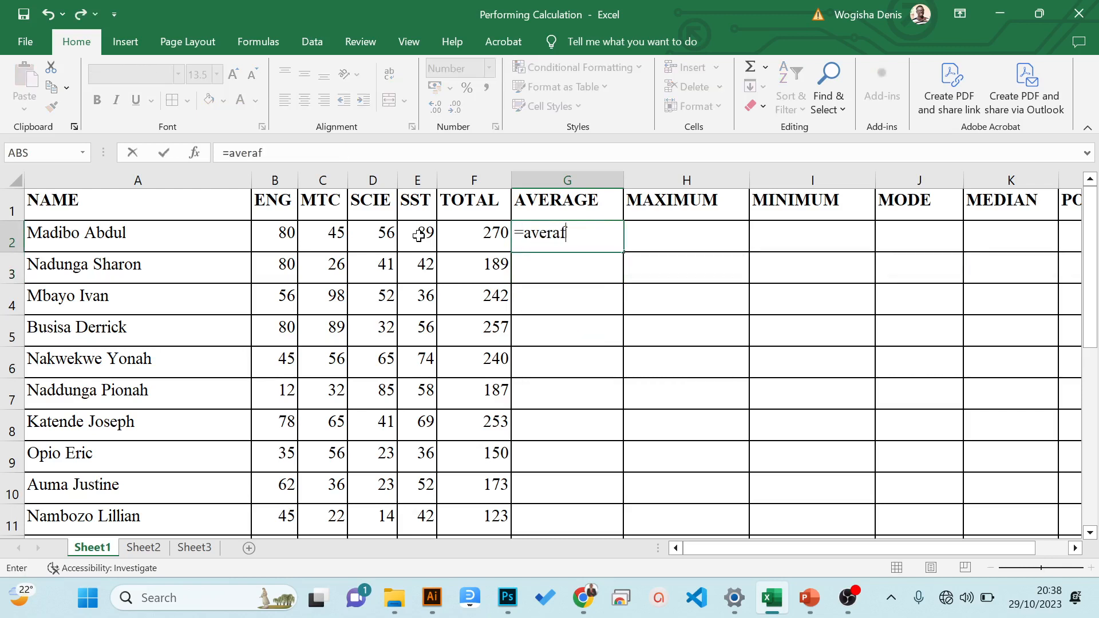
key("BackSpace")
type("ge")
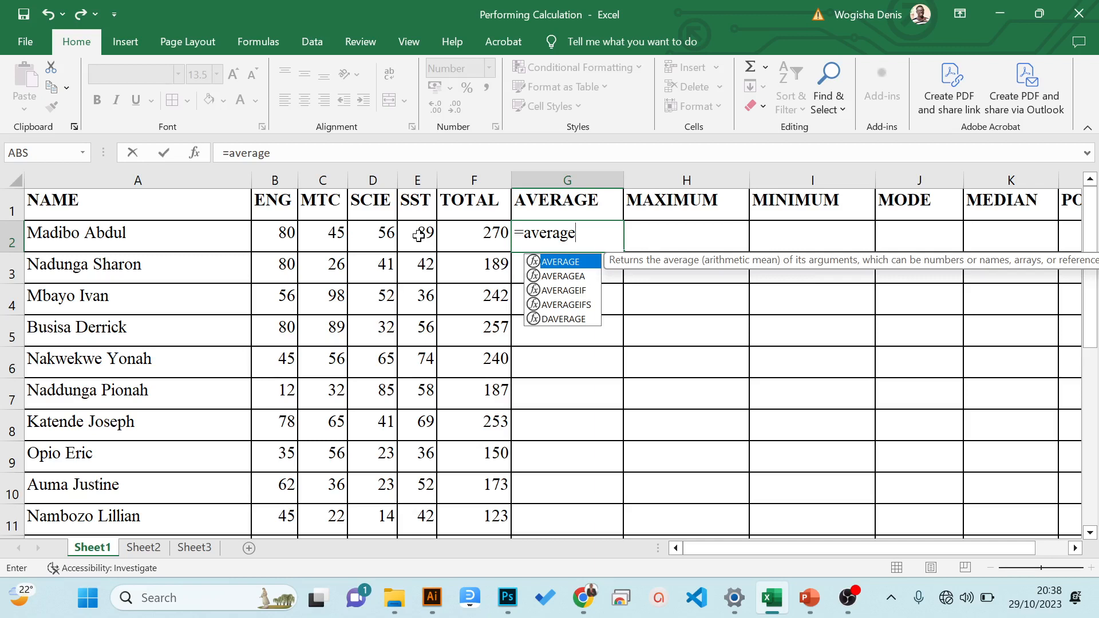
type("(")
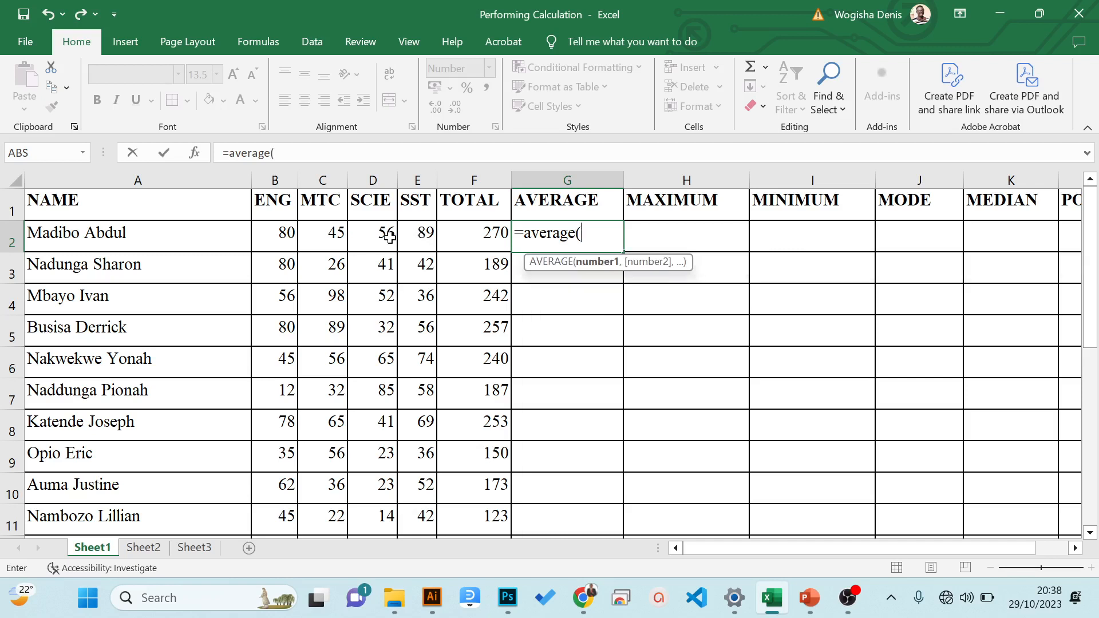
left_click_drag(280, 237, 420, 242)
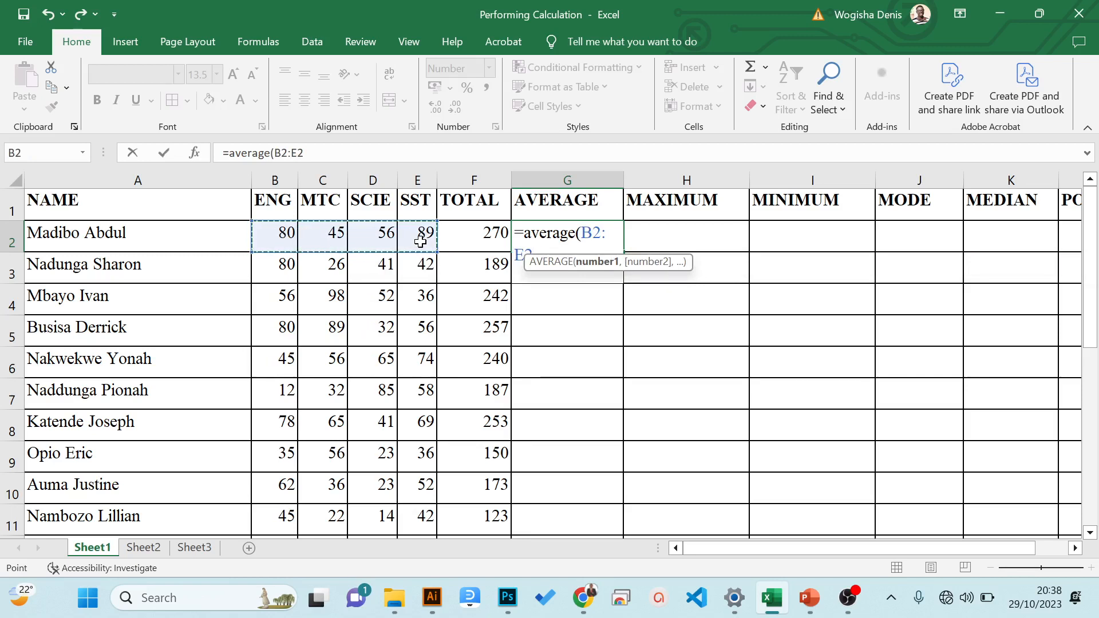
type(")")
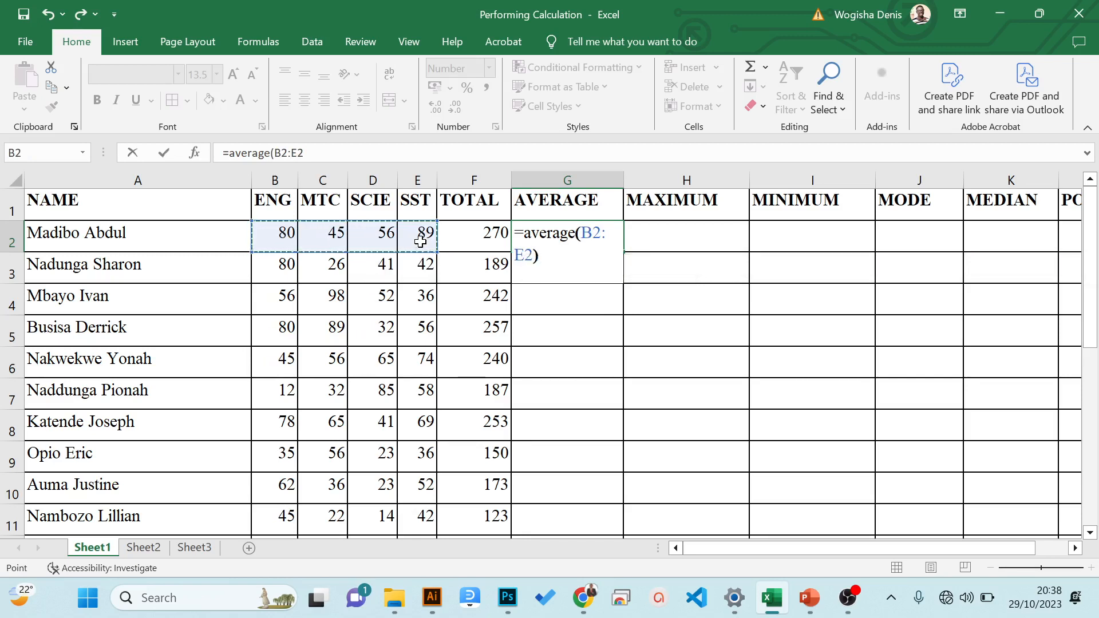
key("Return")
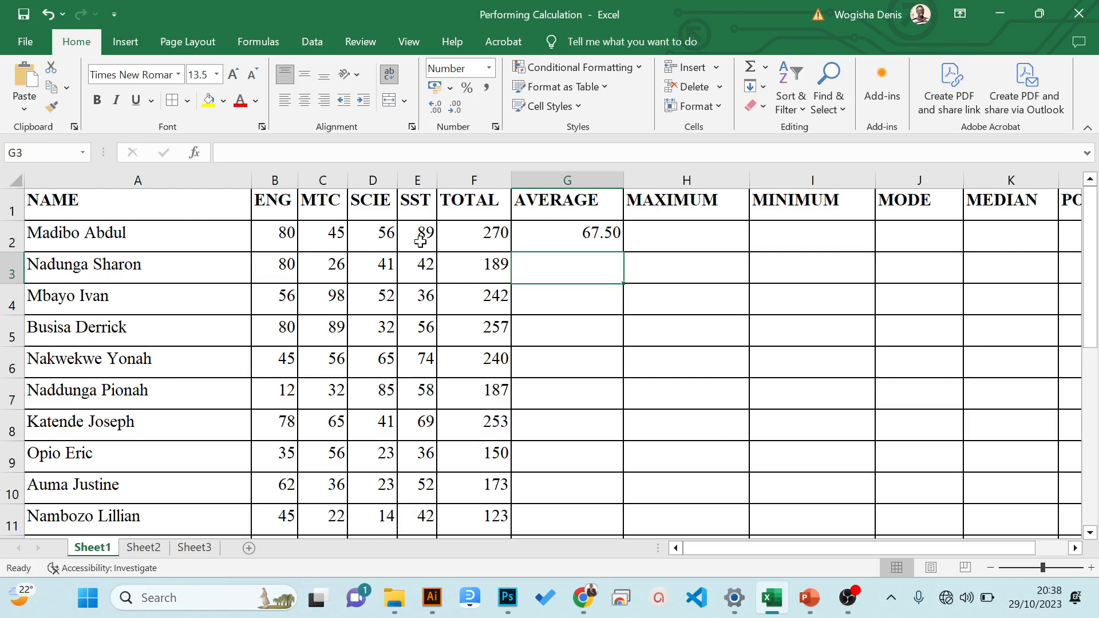
- Fill the AVERAGE formula from G2 down to G16 and return to the first student's average
left_click(557, 231)
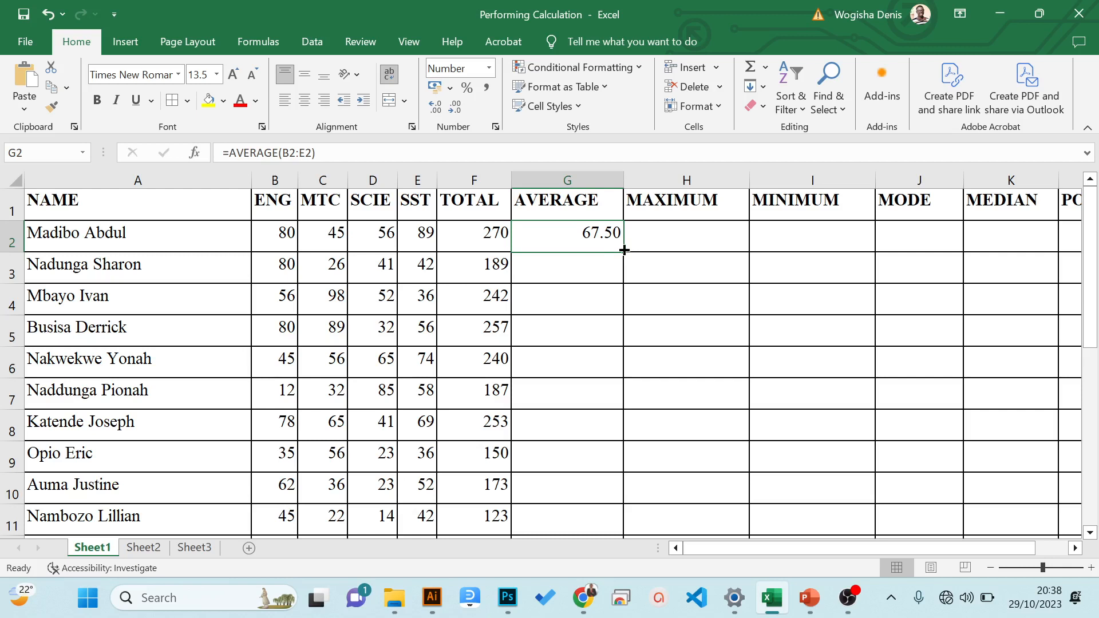
left_click_drag(624, 250, 605, 466)
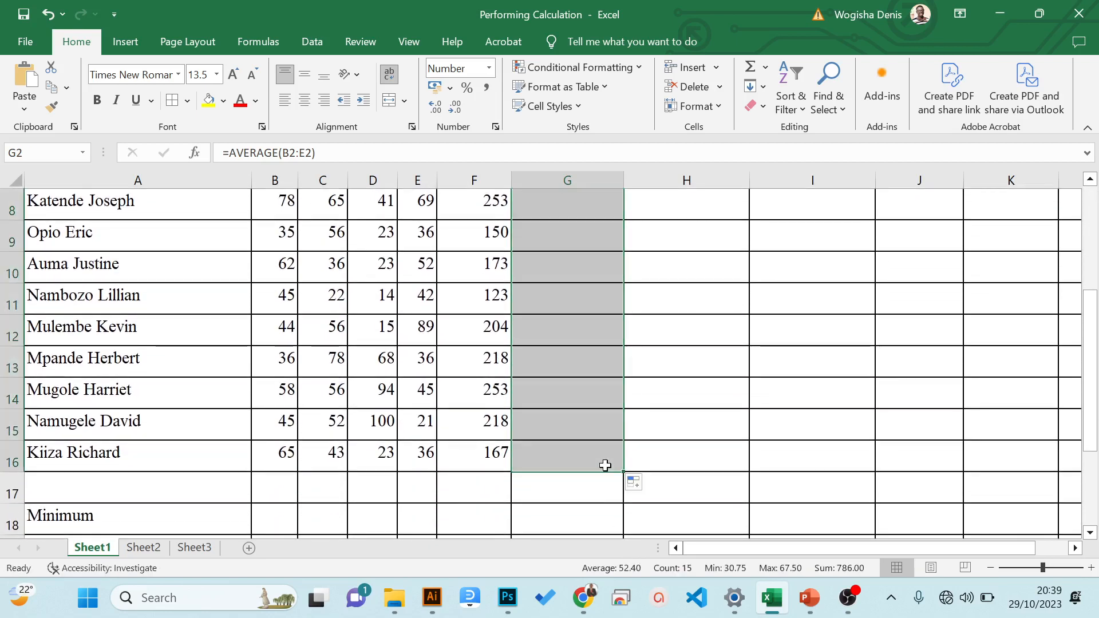
left_click_drag(1088, 403, 1051, 227)
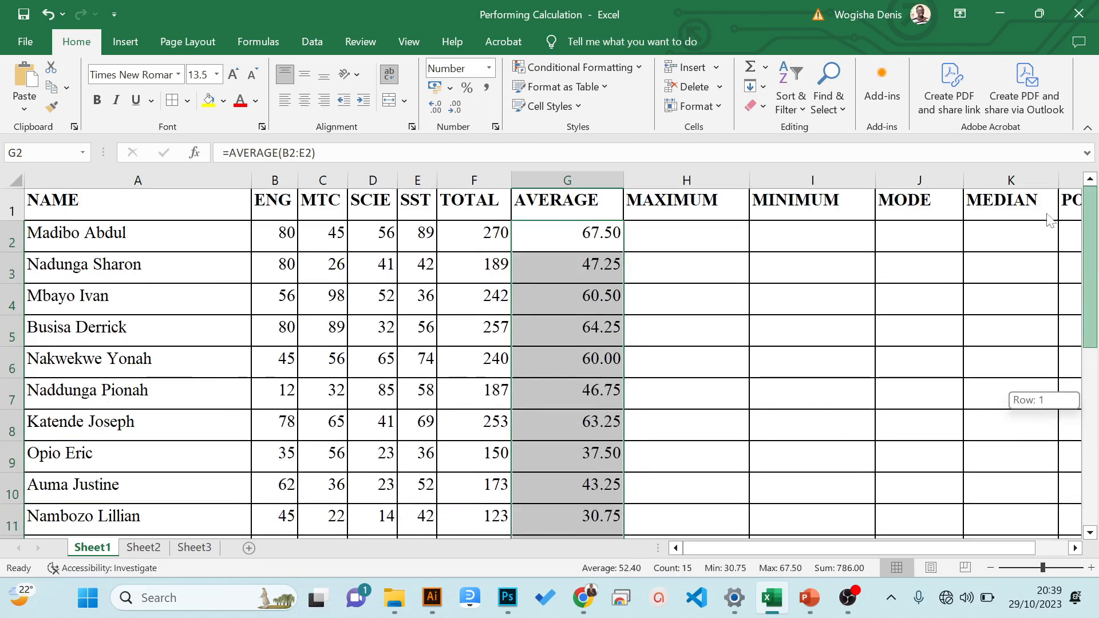
left_click(587, 232)
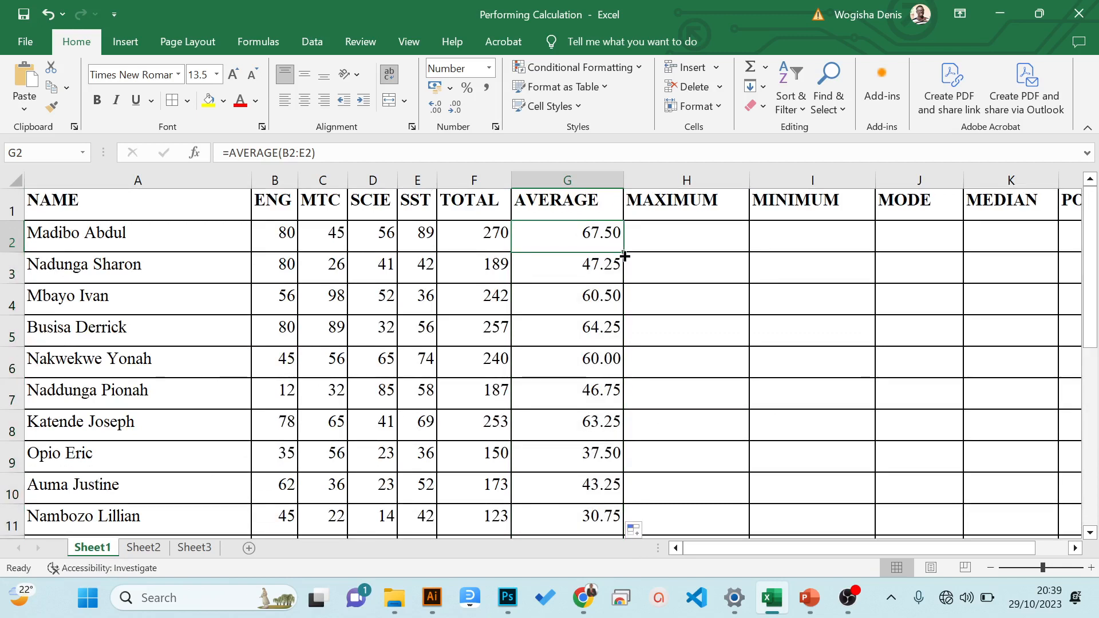
left_click(659, 241)
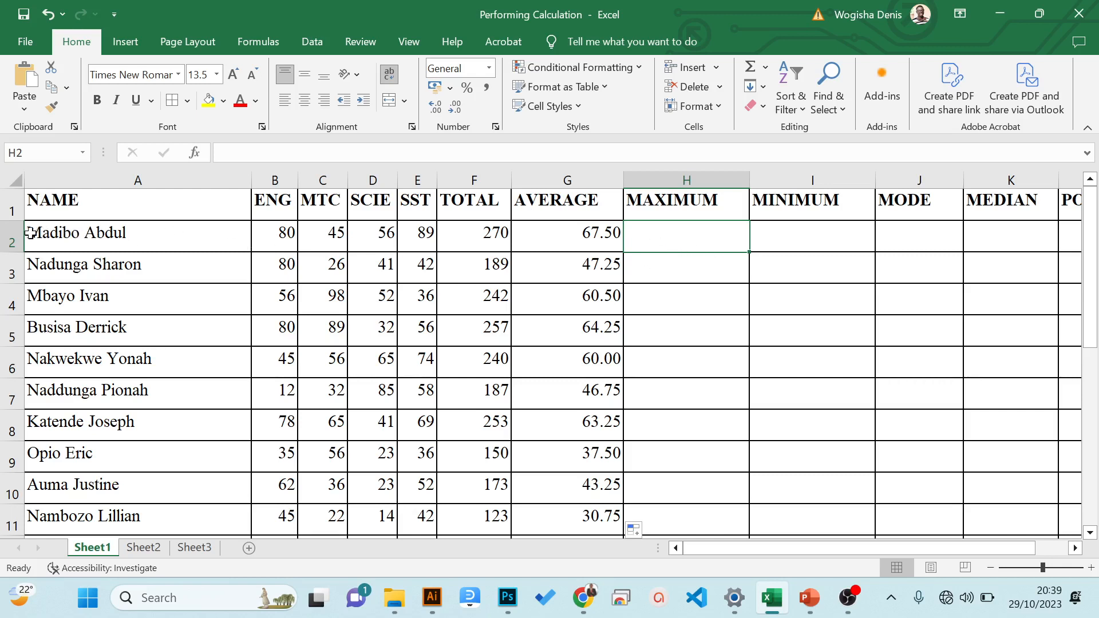
left_click(11, 235)
left_click(8, 266)
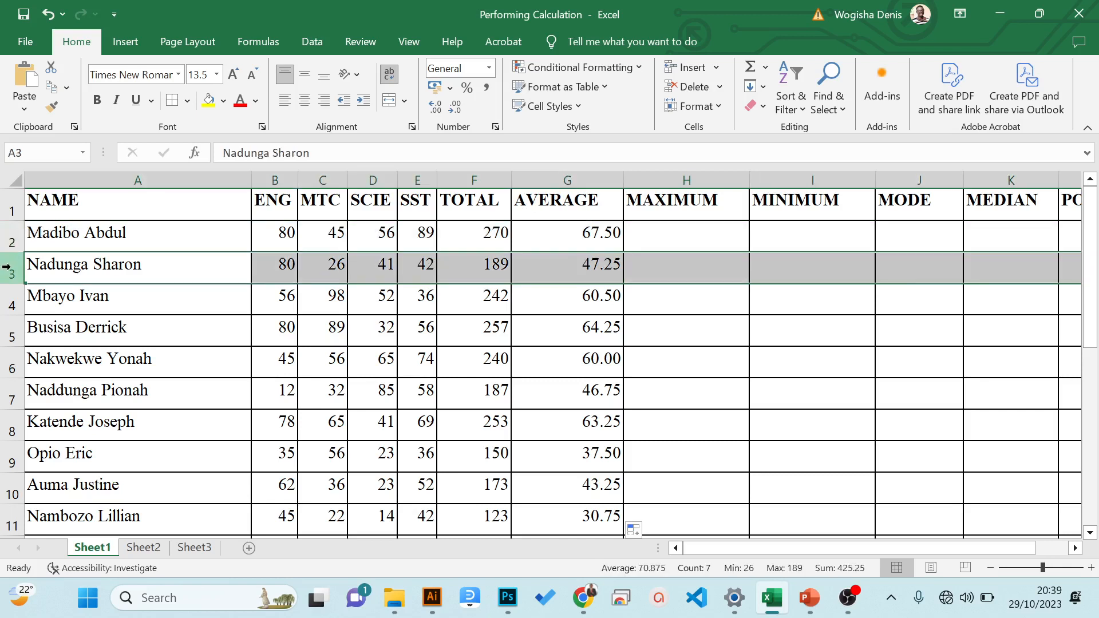
left_click(9, 295)
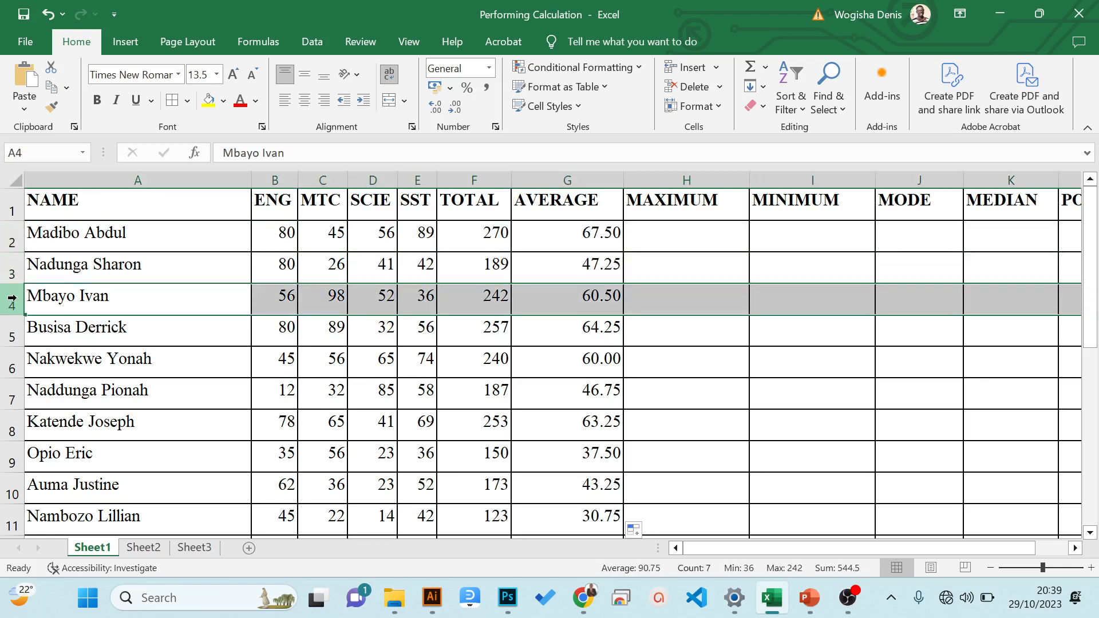
left_click(57, 236)
- Find the first student's highest mark in H2 under MAXIMUM with the formula =MAX(B2:E2)
left_click(668, 244)
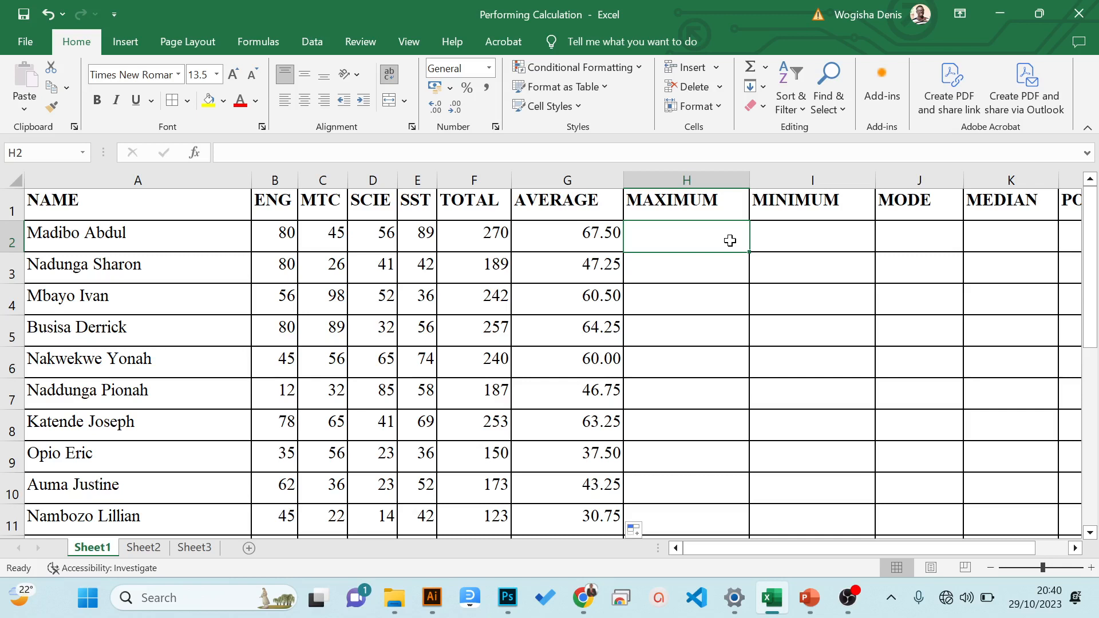
type("=")
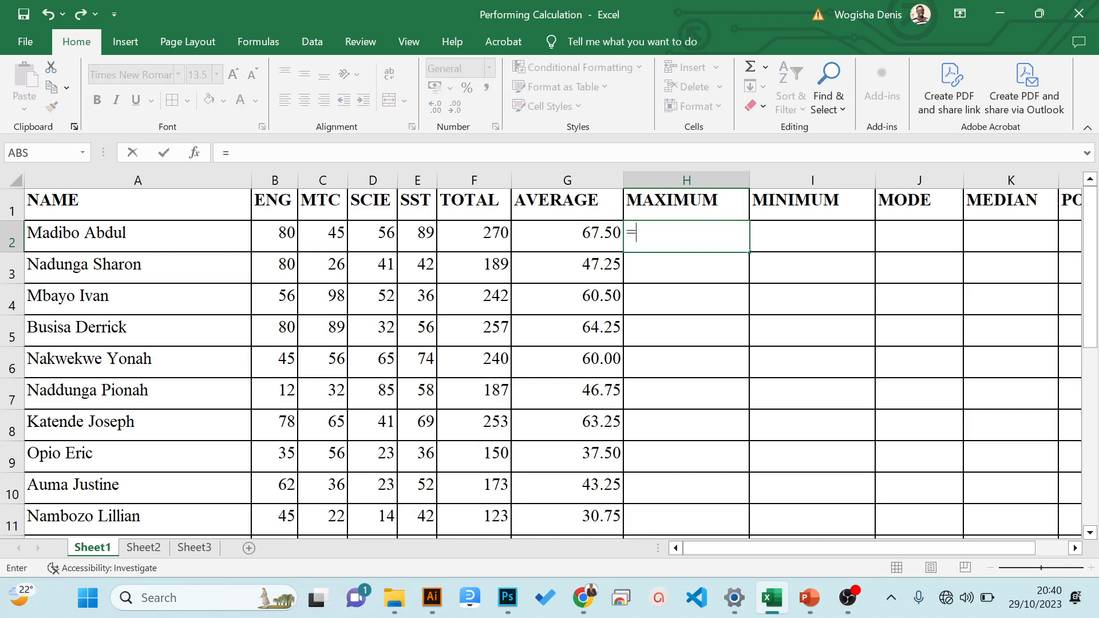
type("ma")
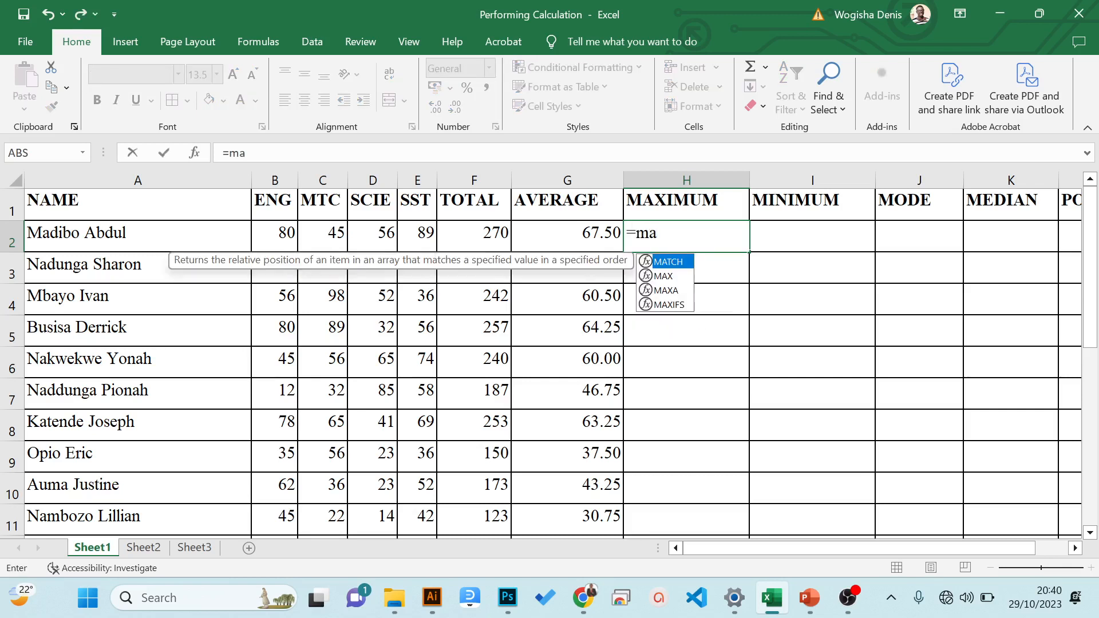
type("x")
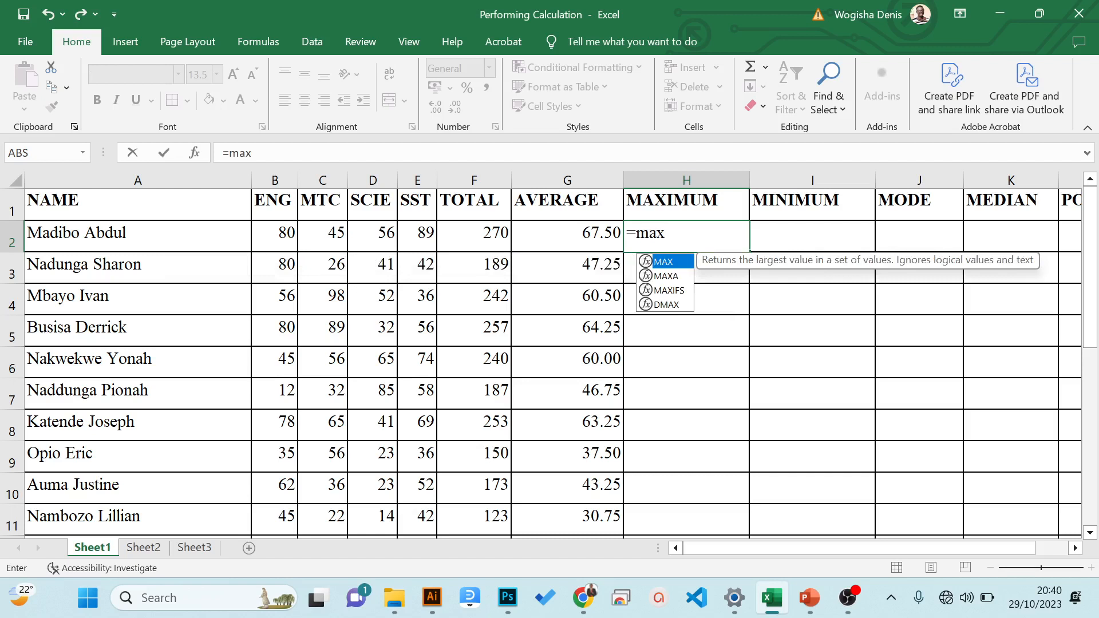
type("(")
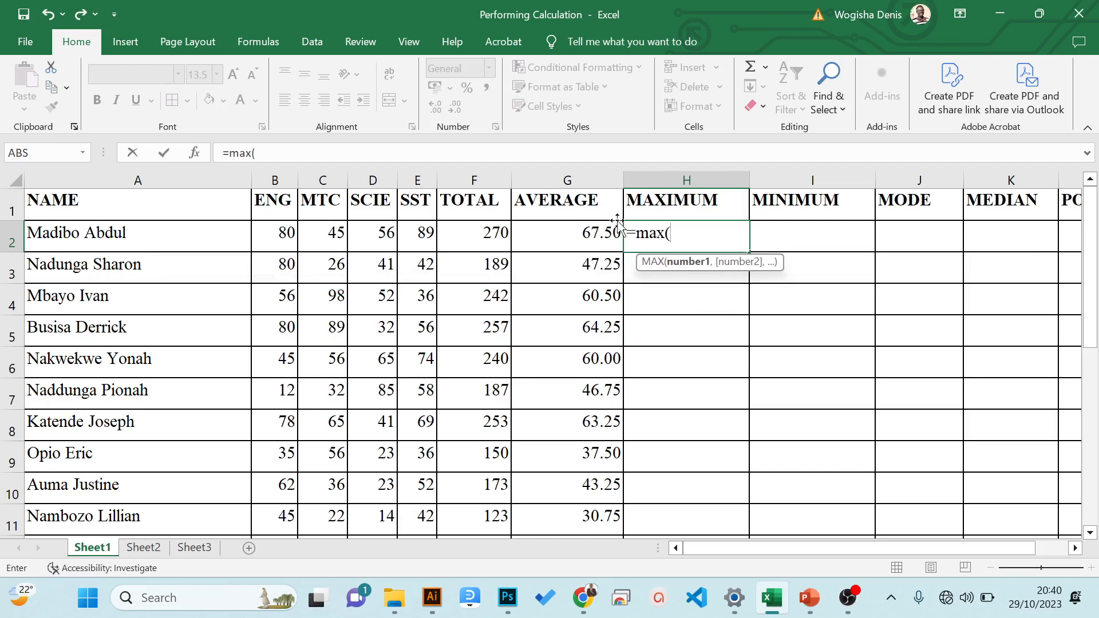
left_click(283, 236)
left_click_drag(283, 236, 412, 235)
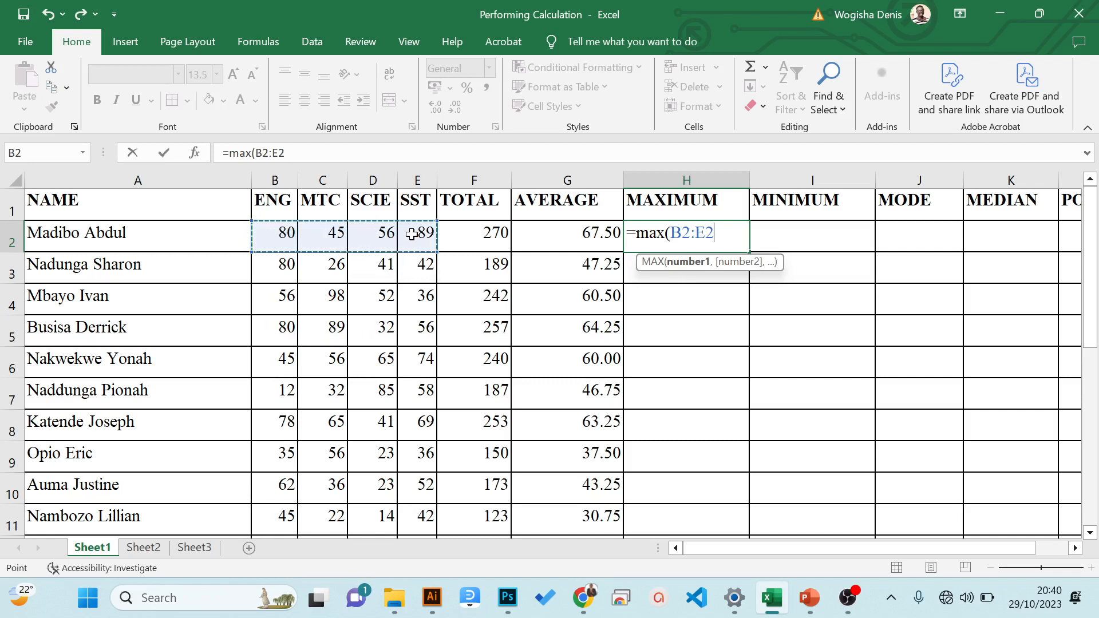
type(")")
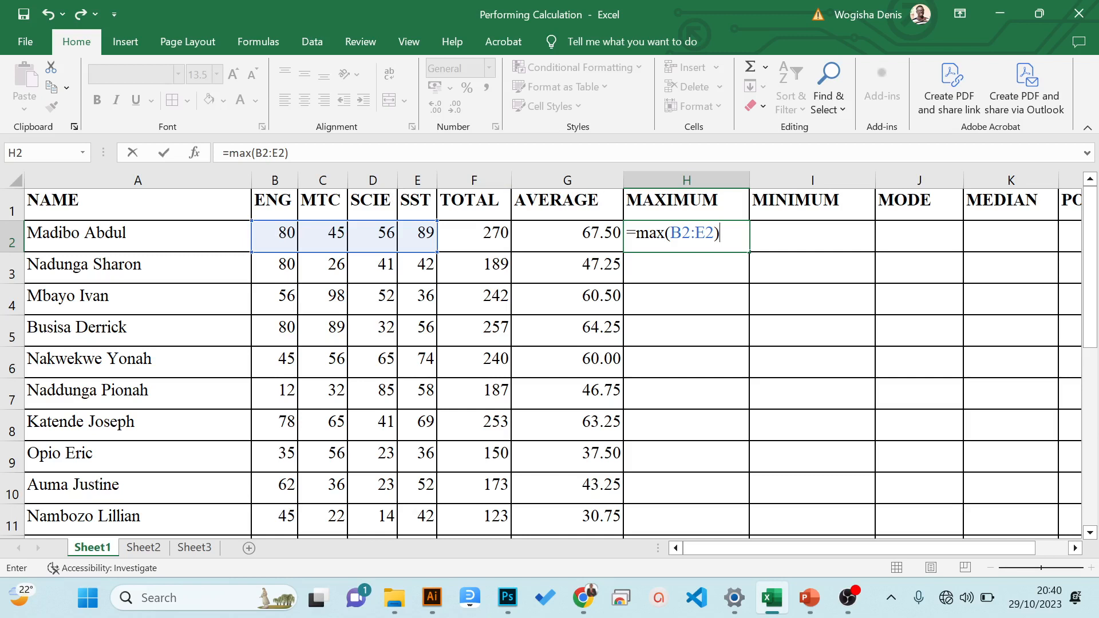
key("Return")
- Fill the MAX formula from H2 down to H16 and check the copied formula in H4
left_click(733, 247)
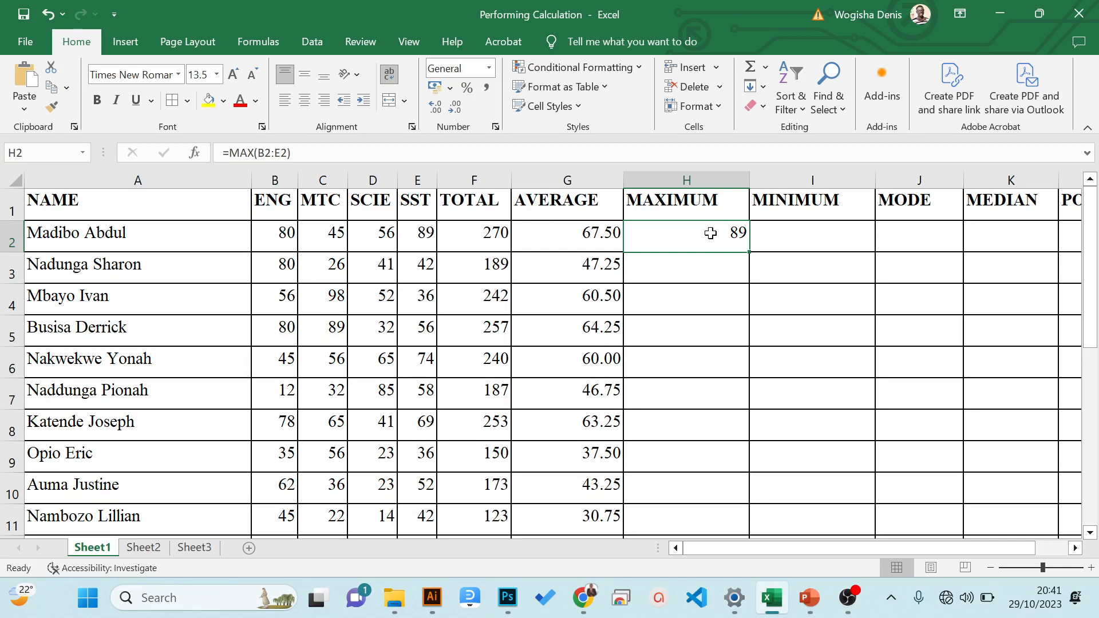
double_click(750, 254)
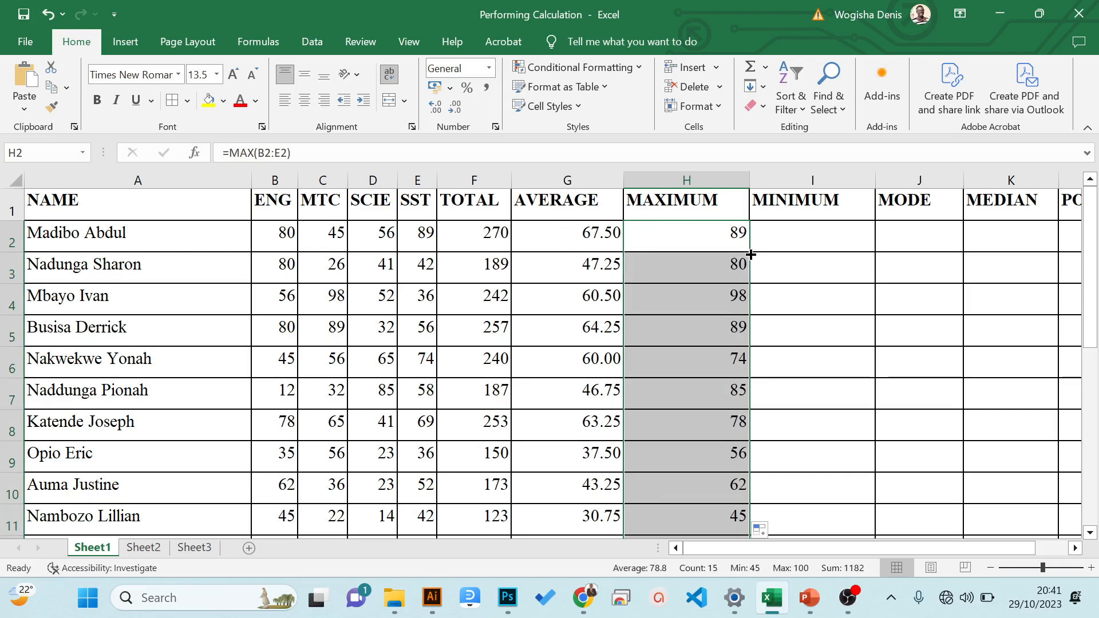
key("ctrl+z")
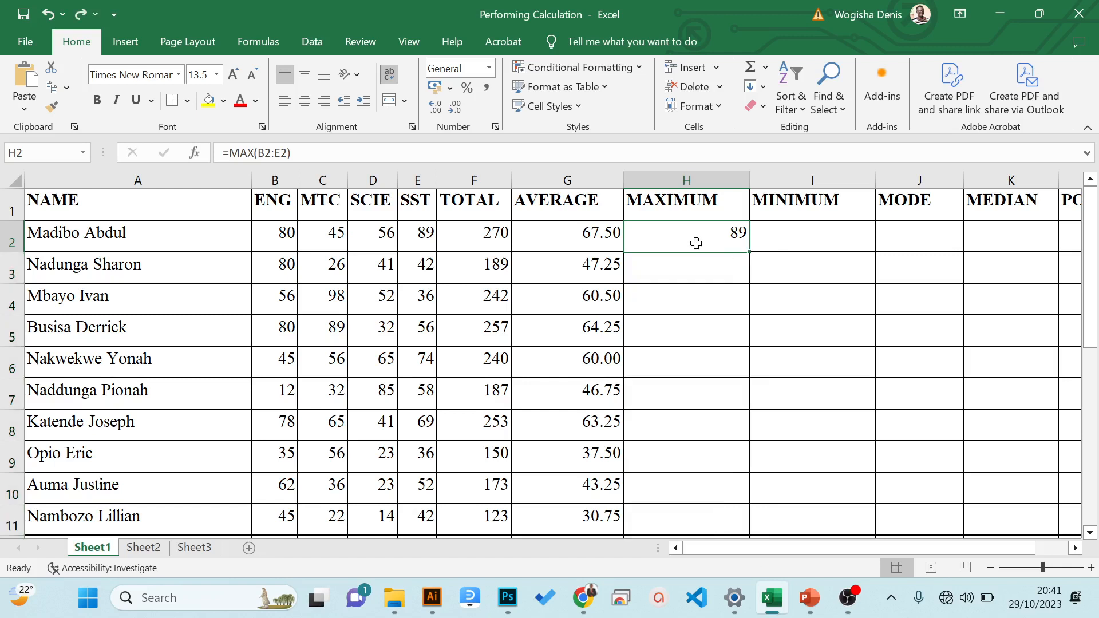
double_click(750, 251)
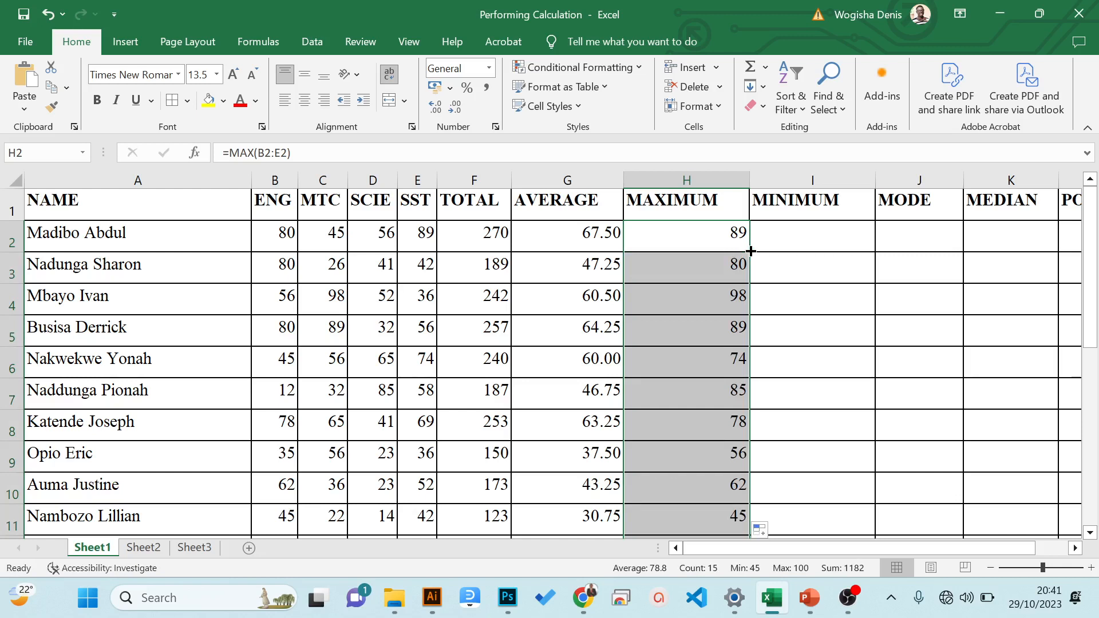
left_click(189, 300)
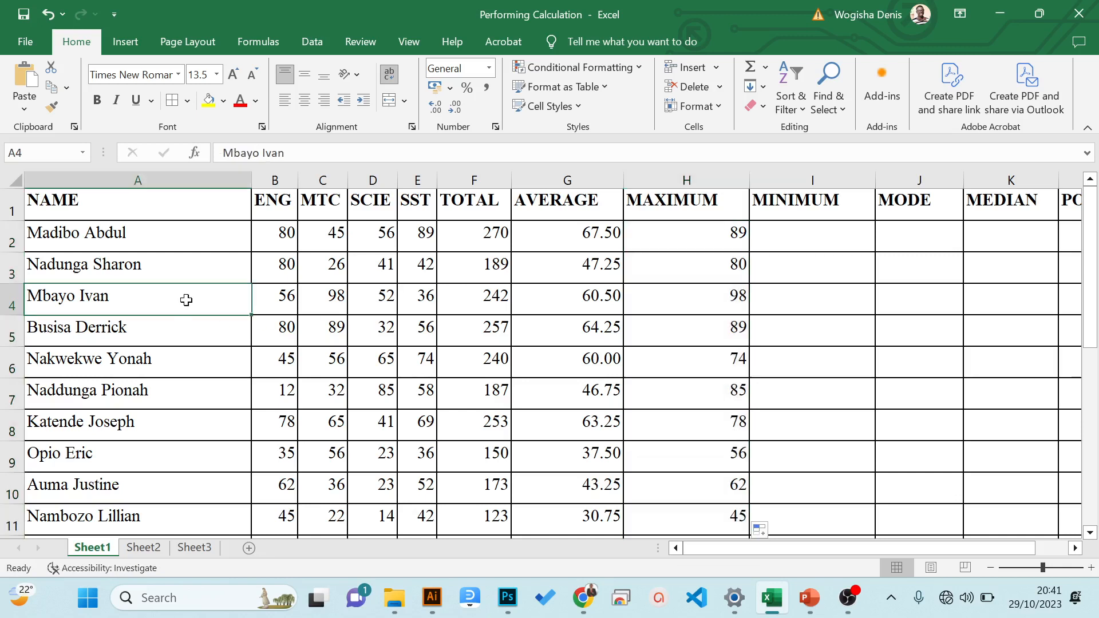
left_click(722, 309)
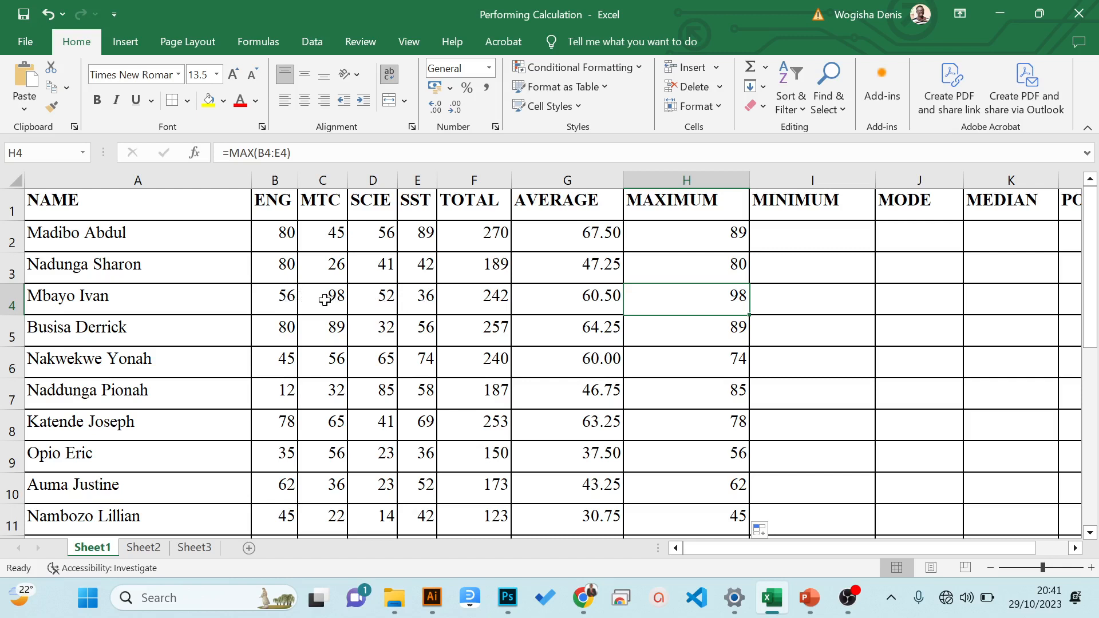
left_click(814, 202)
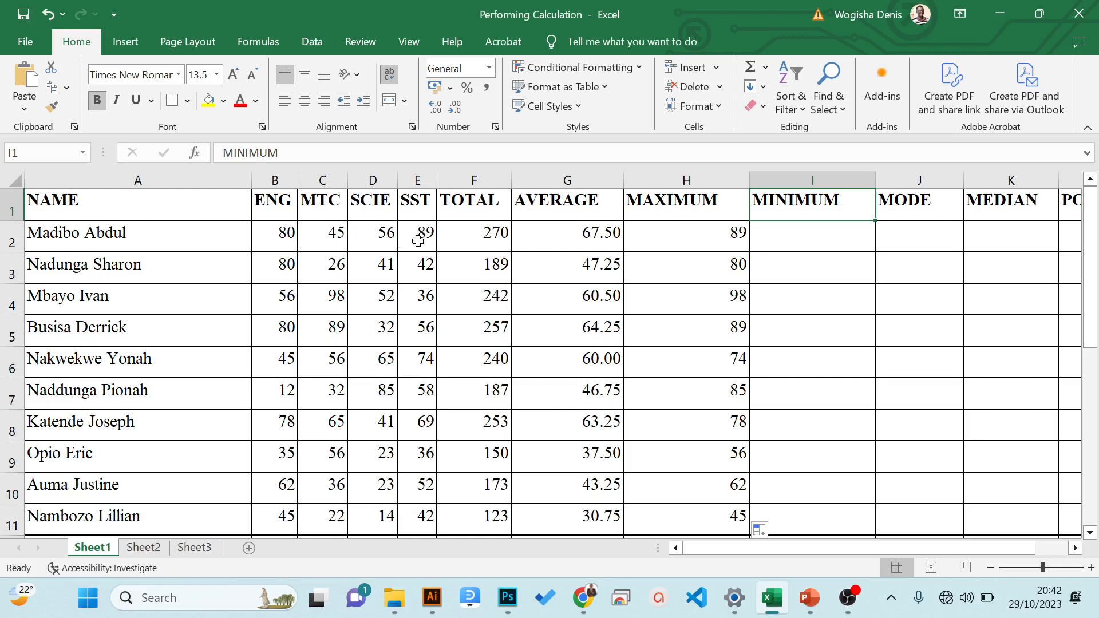
left_click_drag(290, 229, 403, 238)
left_click(344, 233)
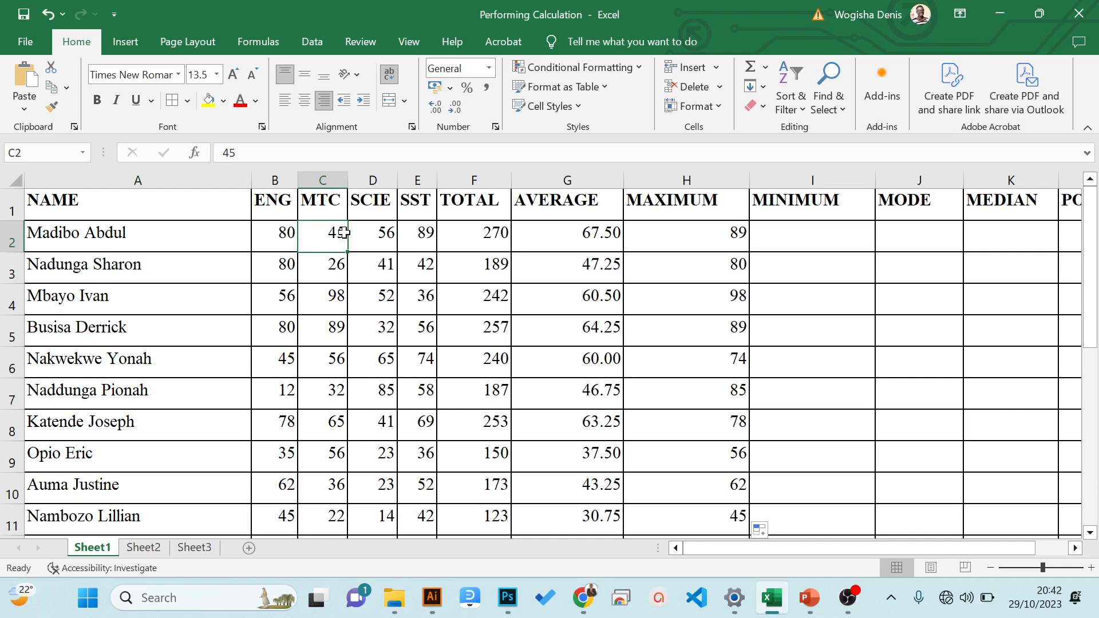
- Find the first student's lowest mark in I2 under MINIMUM with the formula =MIN(B2:E2)
left_click(790, 236)
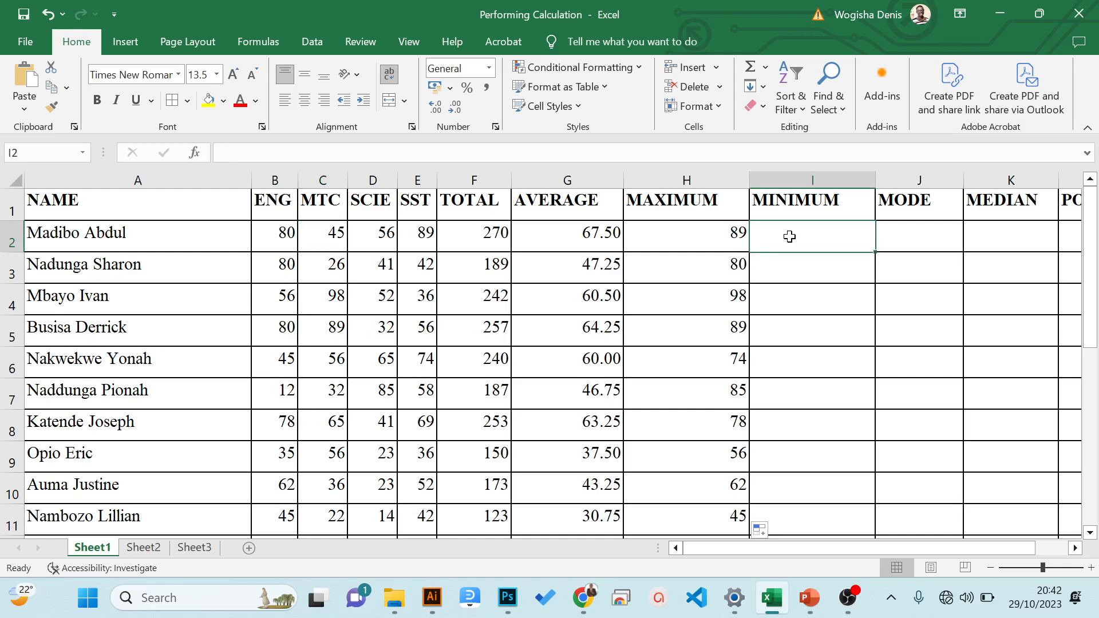
type("=")
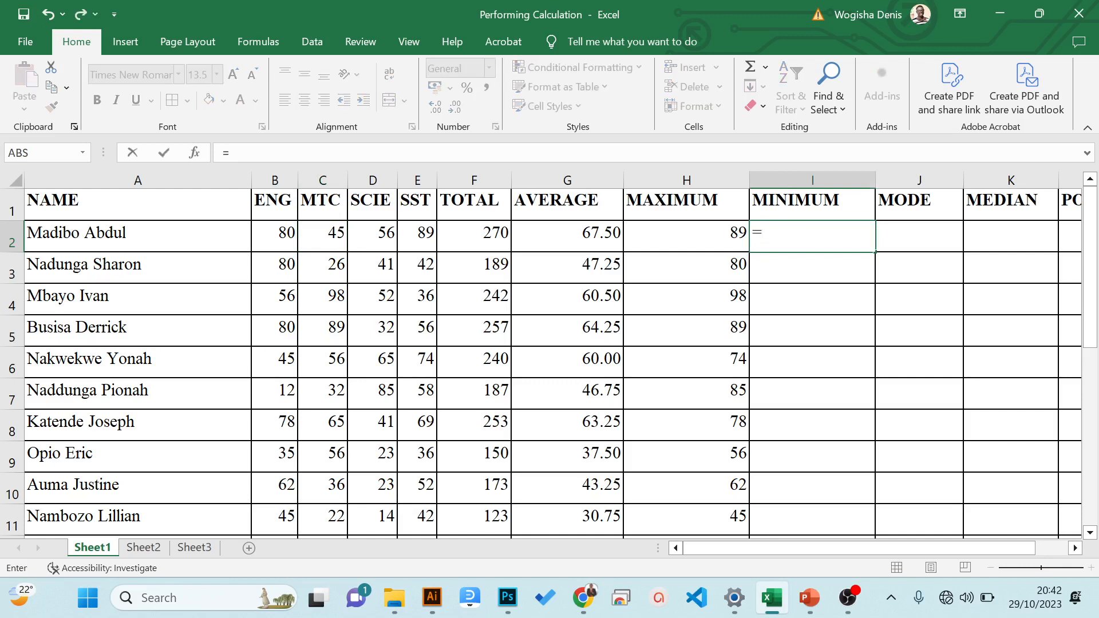
type("min")
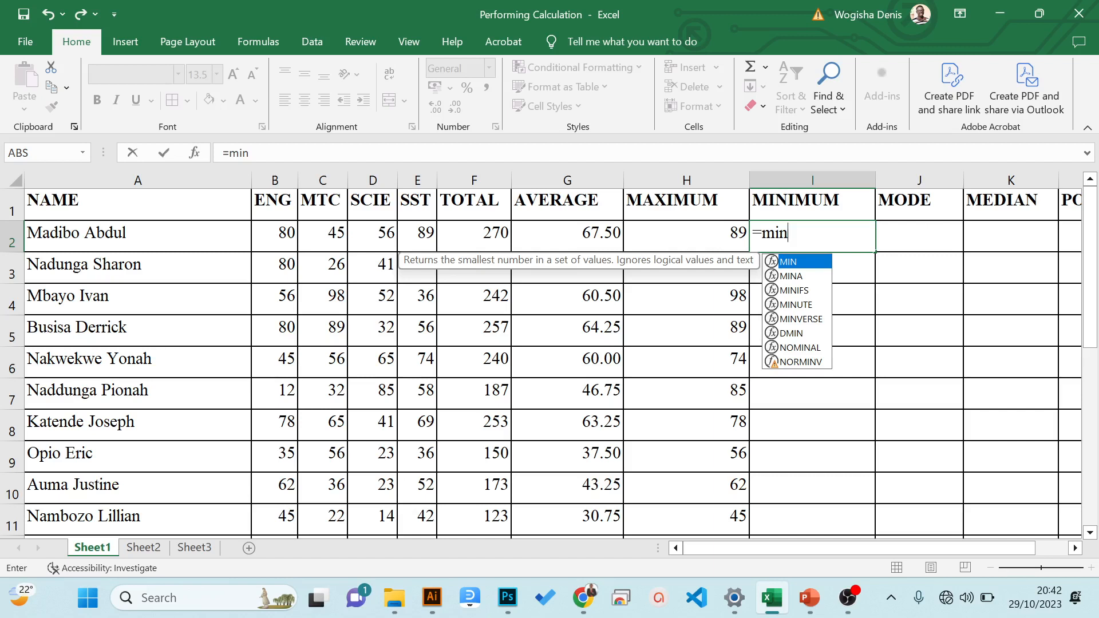
type("(")
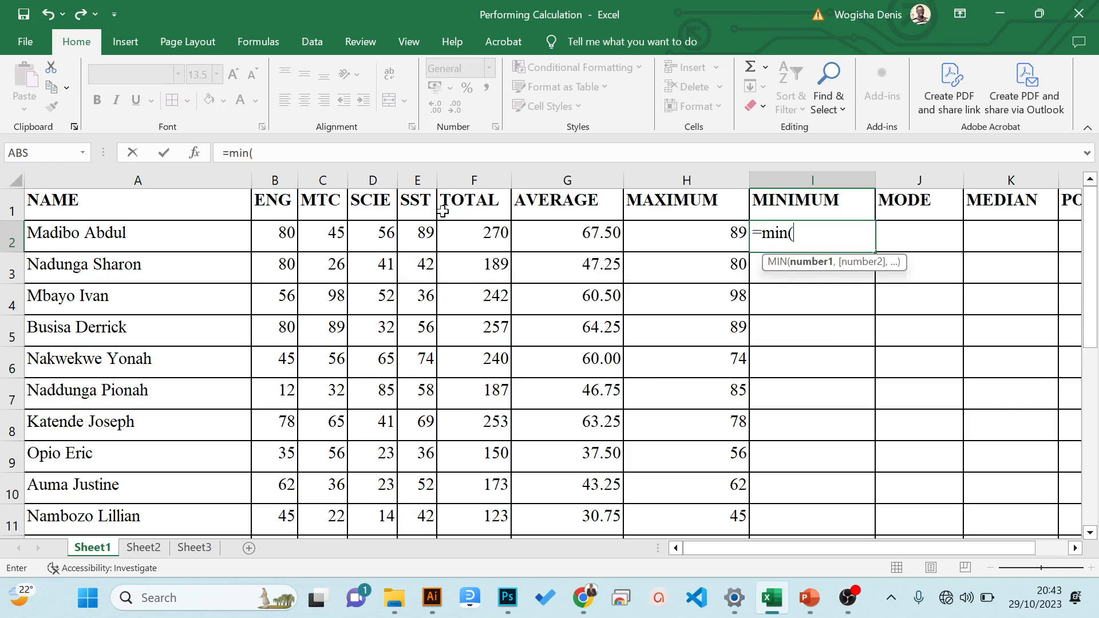
left_click_drag(287, 232, 407, 241)
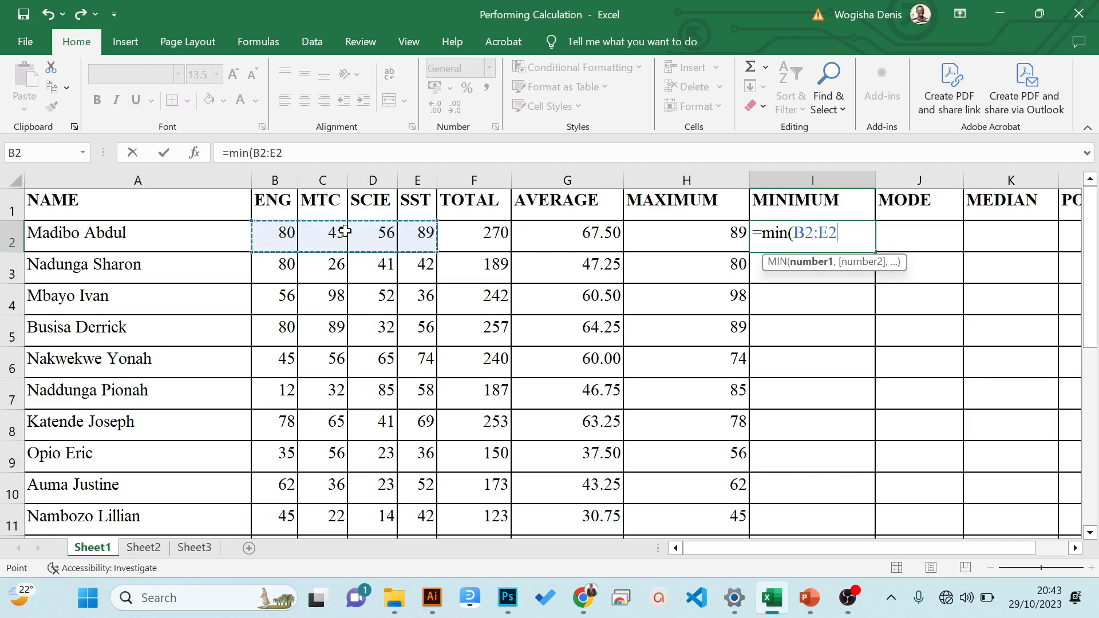
type(")")
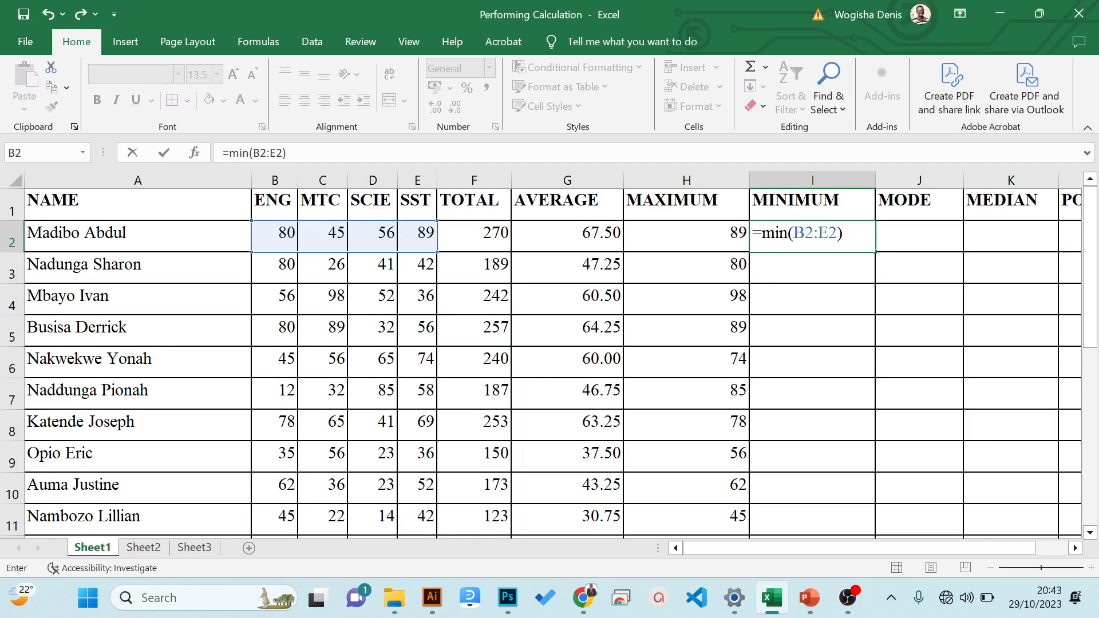
key("Return")
left_click(839, 233)
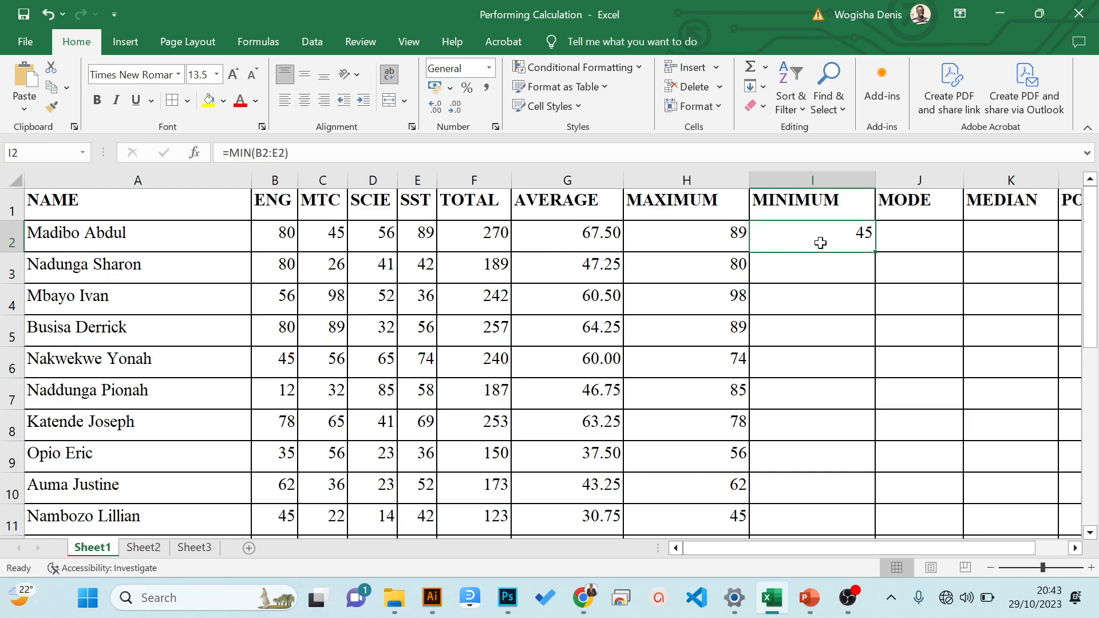
- Fill the MIN formula from I2 down to I16 and move on to the MODE heading in J1
double_click(878, 255)
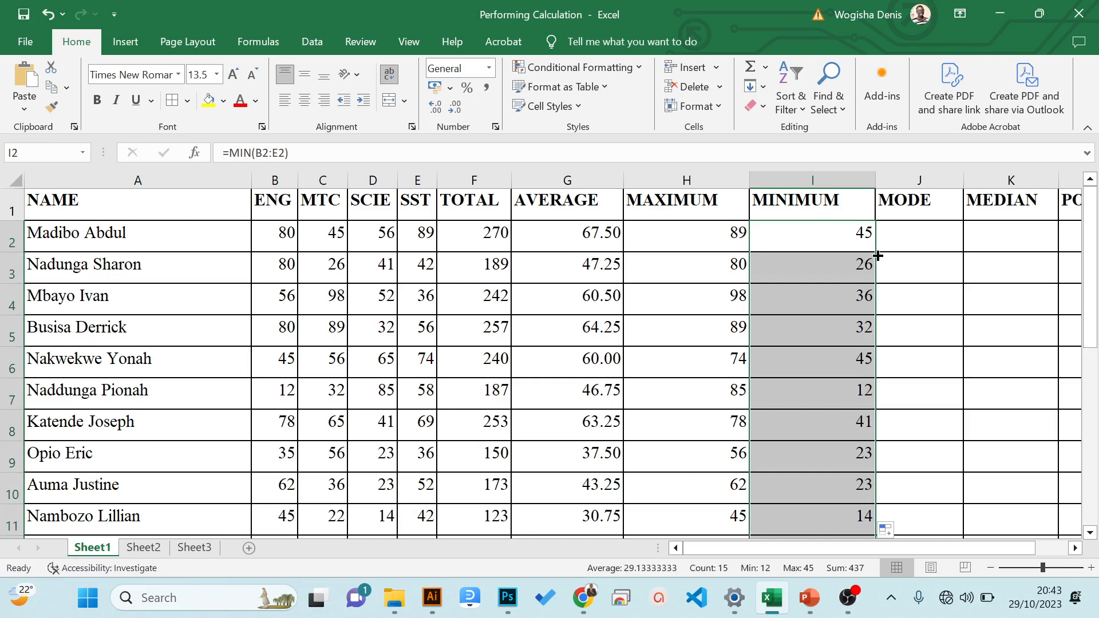
left_click(918, 204)
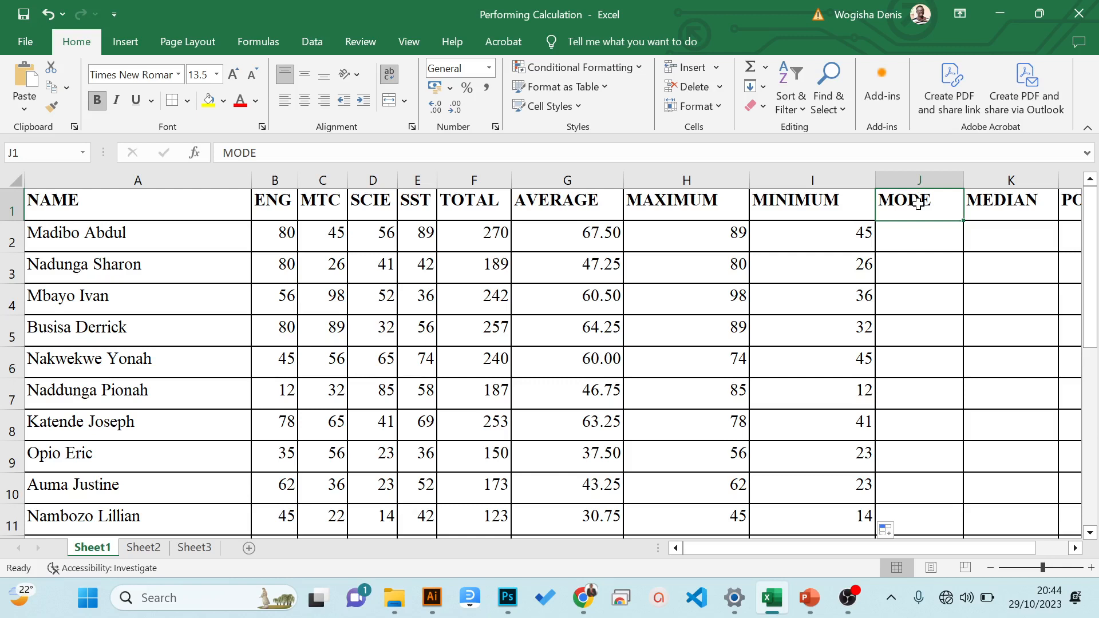
- Find the first student's most frequent mark in J2 under MODE with the formula =MODE(B2:E2)
left_click(902, 242)
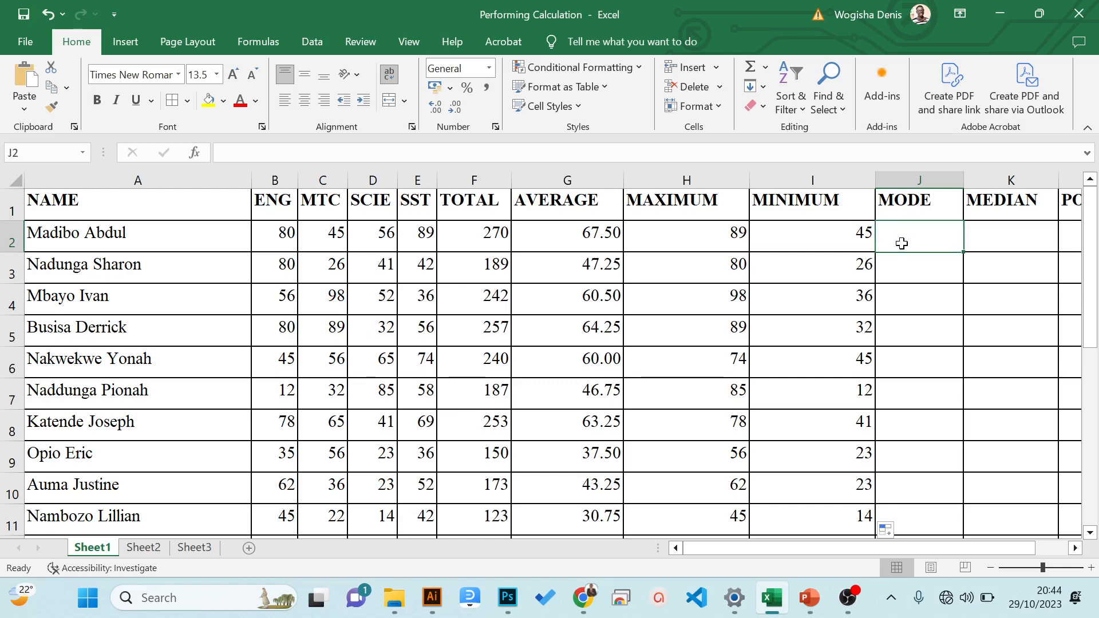
type("=mode")
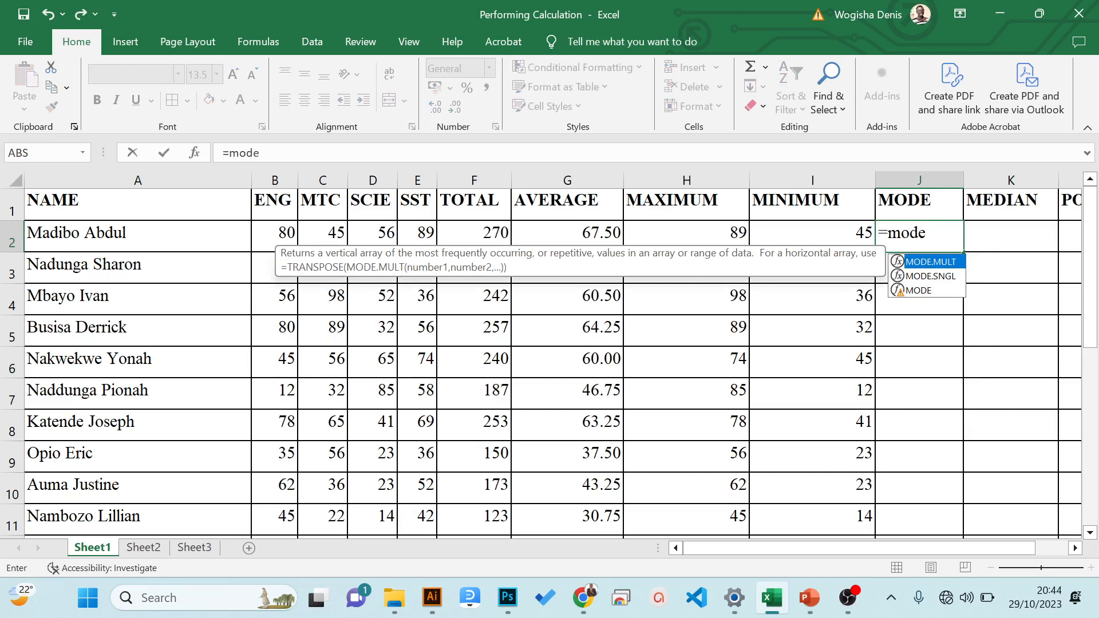
type("(")
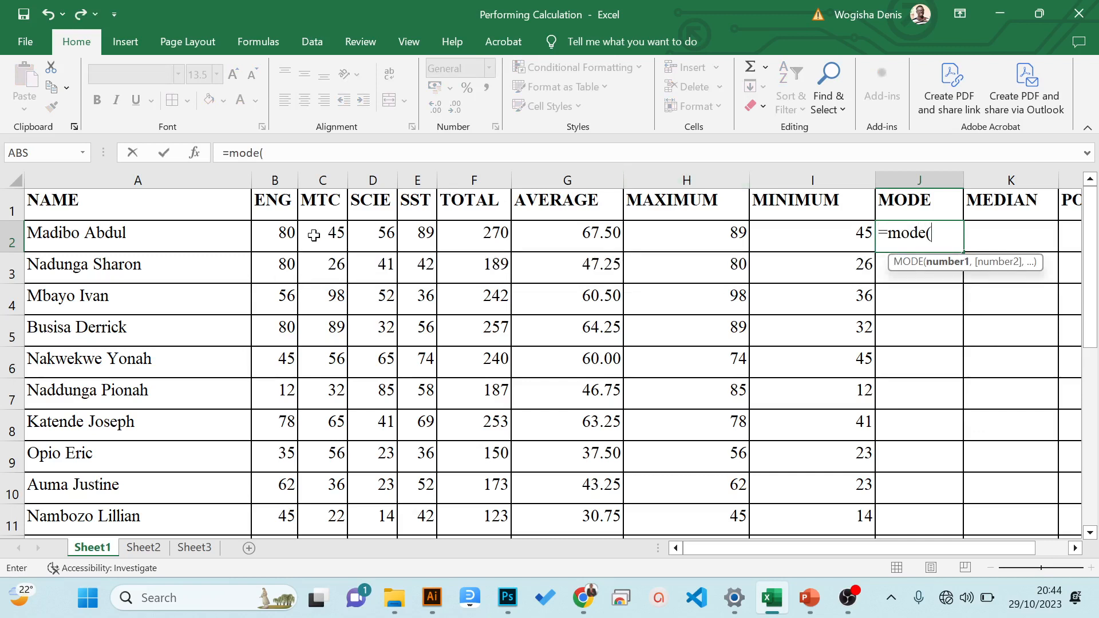
left_click_drag(276, 234, 412, 243)
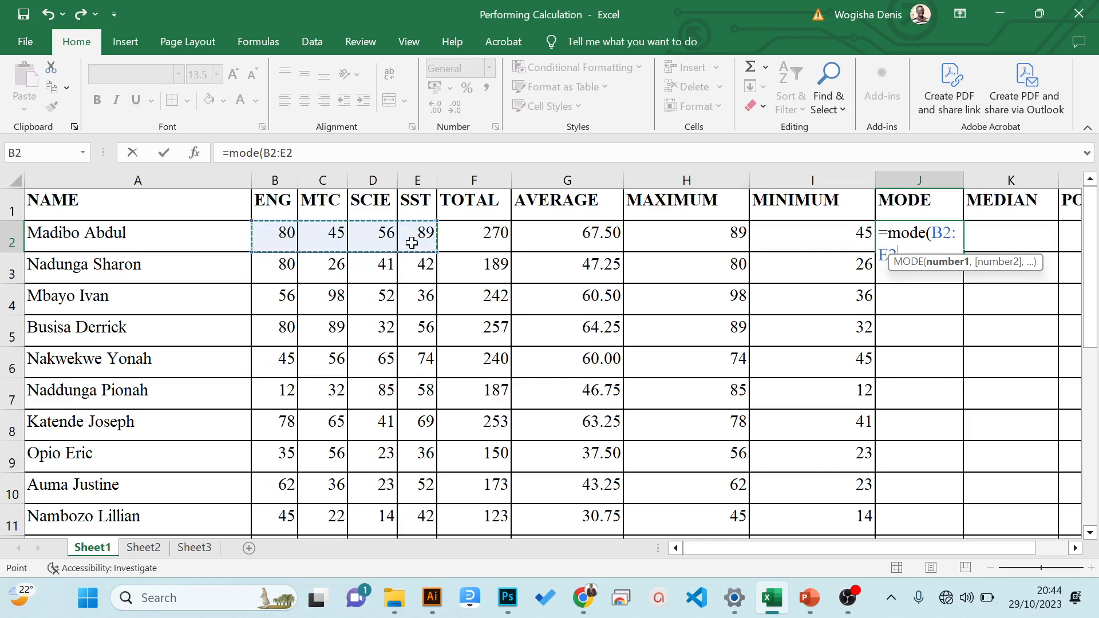
type(")")
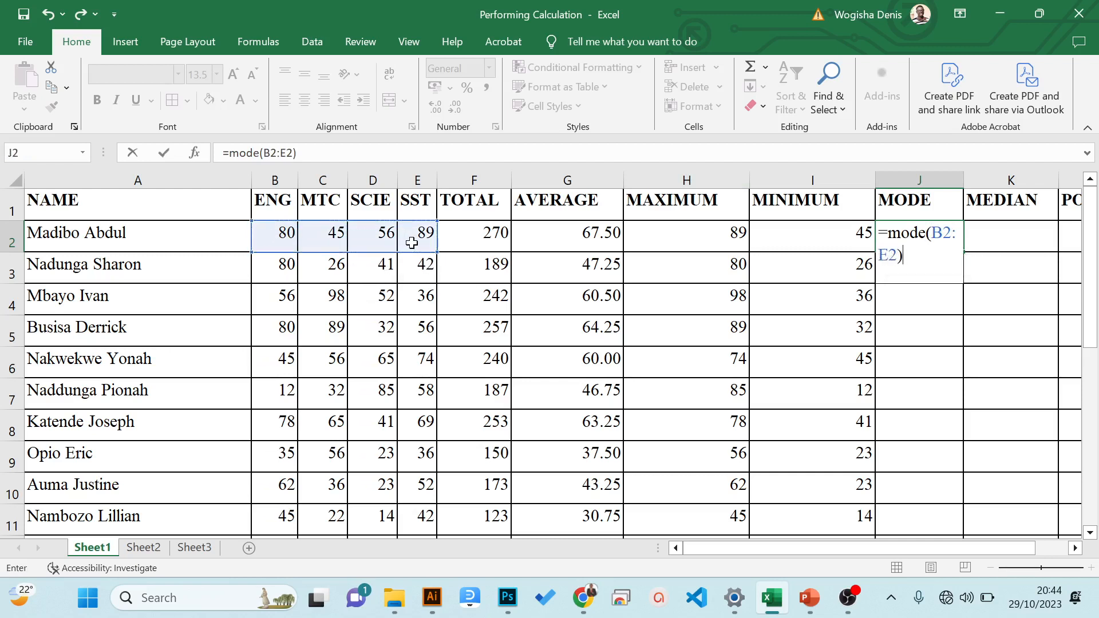
key("Return")
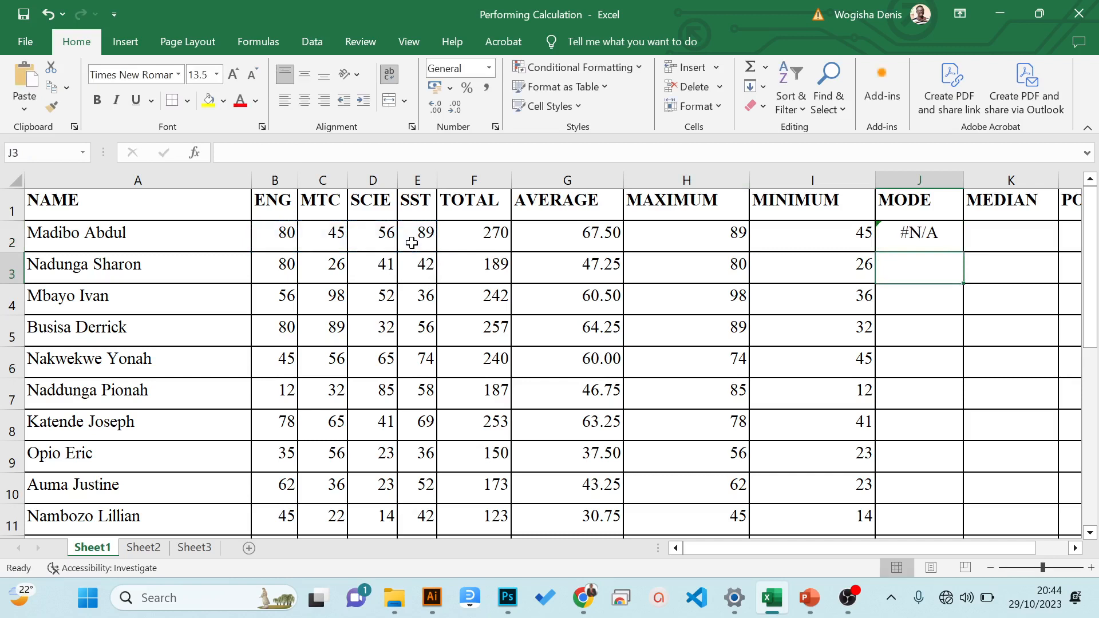
- Check the mode formula in J2 against the first student's marks and fill it down to J16
left_click(914, 235)
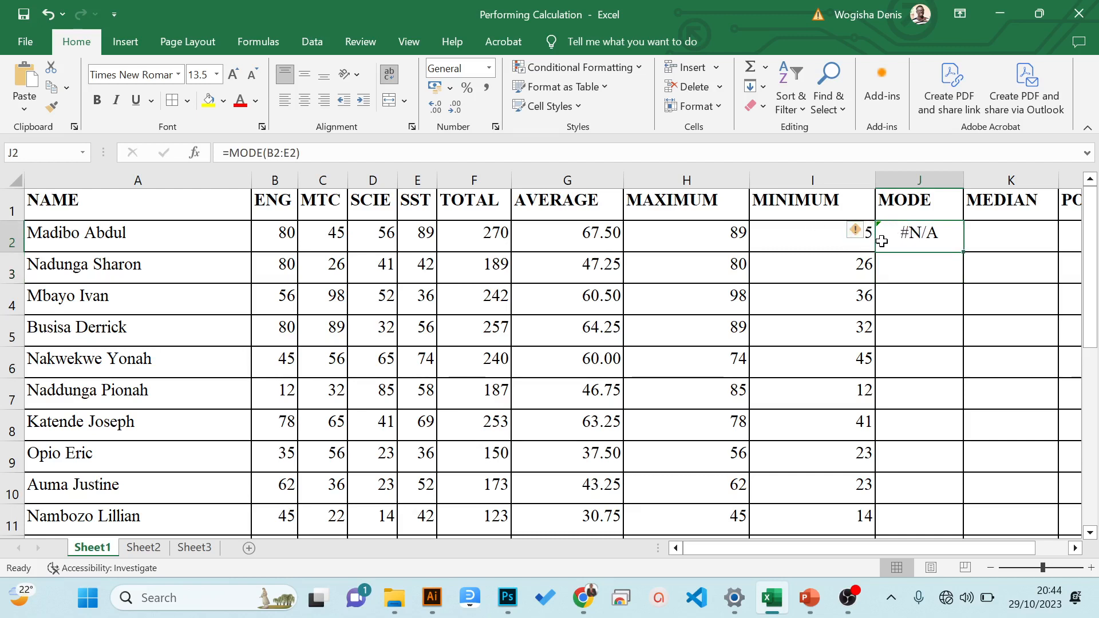
left_click(289, 237)
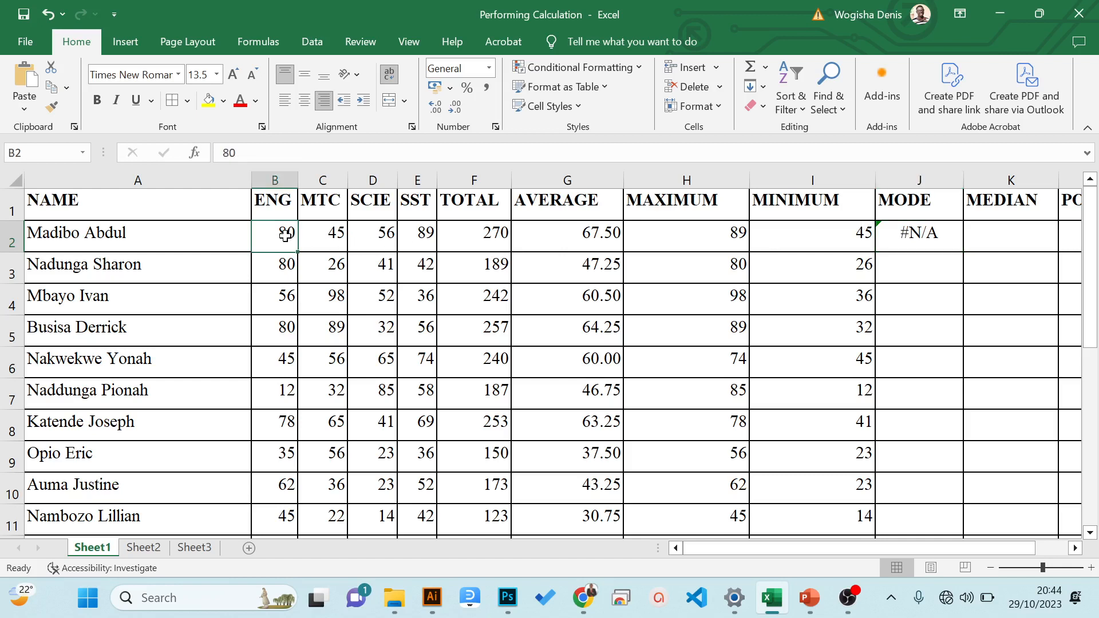
left_click(915, 232)
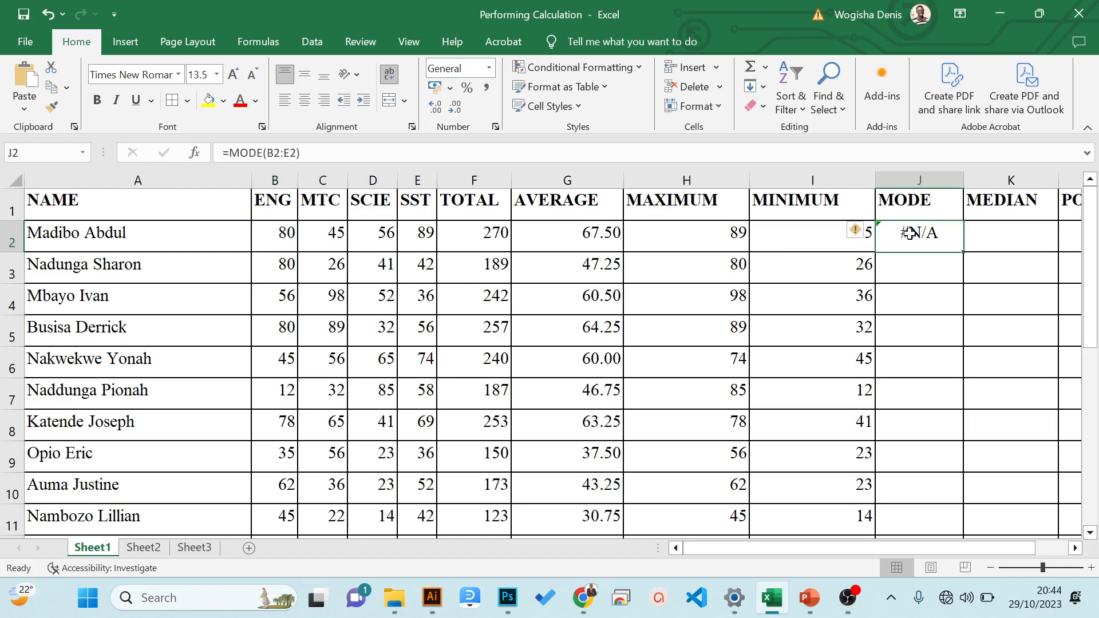
double_click(964, 250)
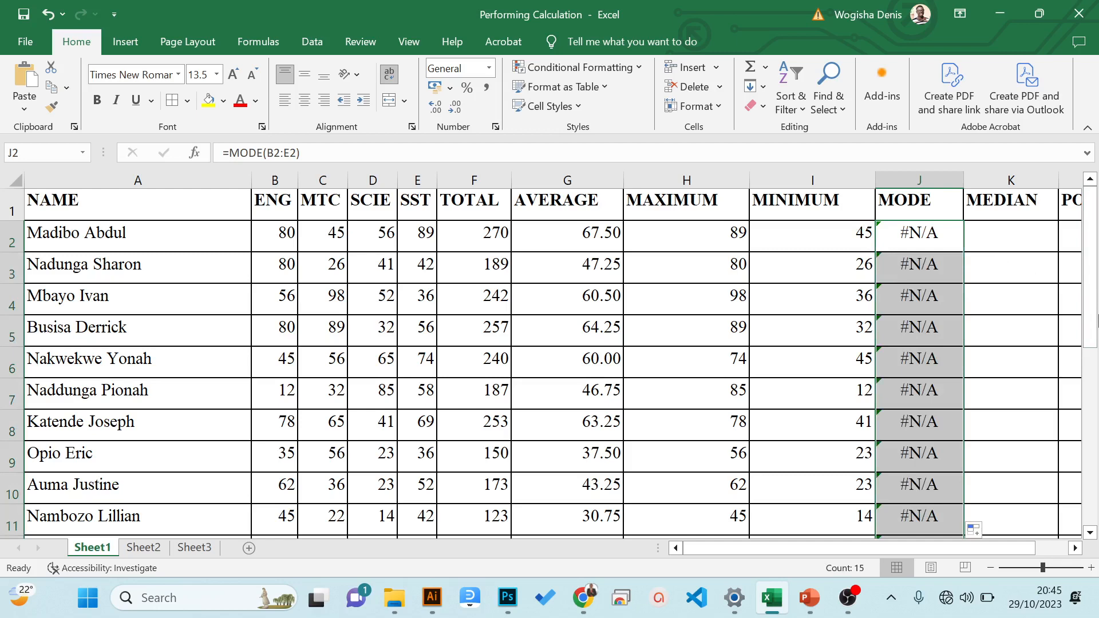
- Go through the copied MODE results one row at a time, from J3 down to J13
left_click(901, 250)
key("Down")
key("Down")
key("Down")
key("Down")
key("Down")
key("Down")
key("Down")
key("Down")
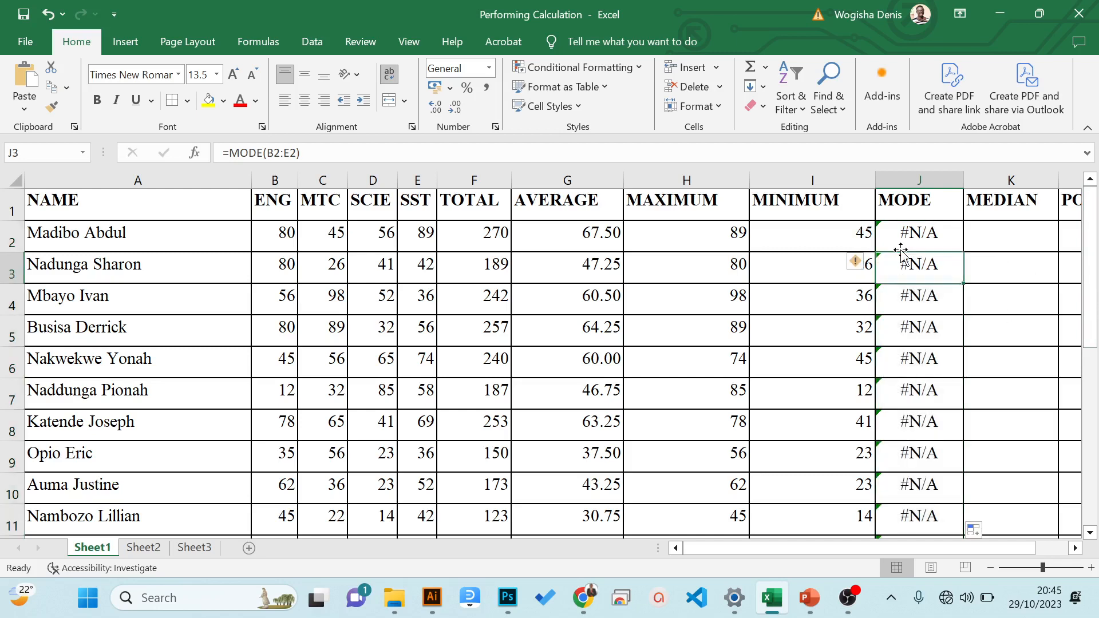
key("Down")
key("Down")
key("Down")
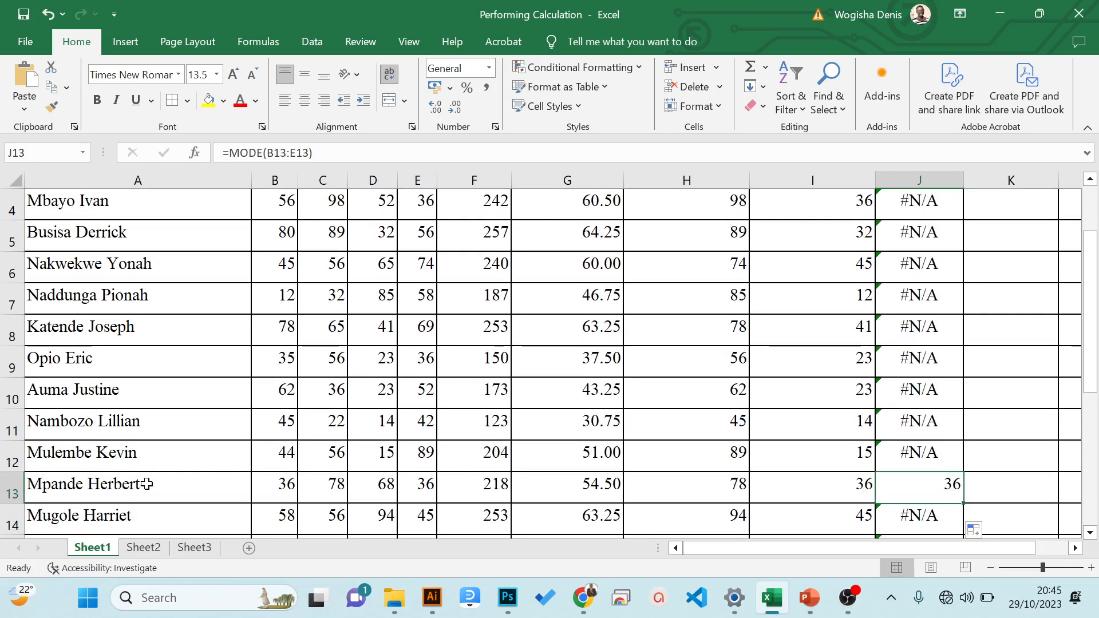
- Compare the four marks in B13:E13 with the mode in J13, and return up the MODE column to J2
left_click(275, 494)
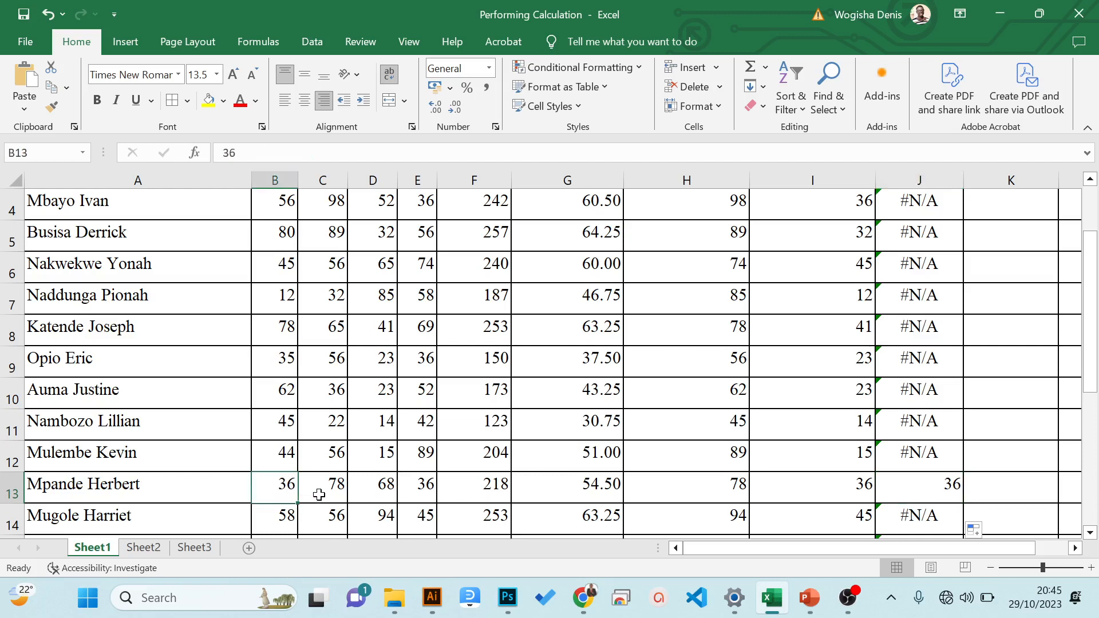
left_click(316, 496)
left_click(381, 496)
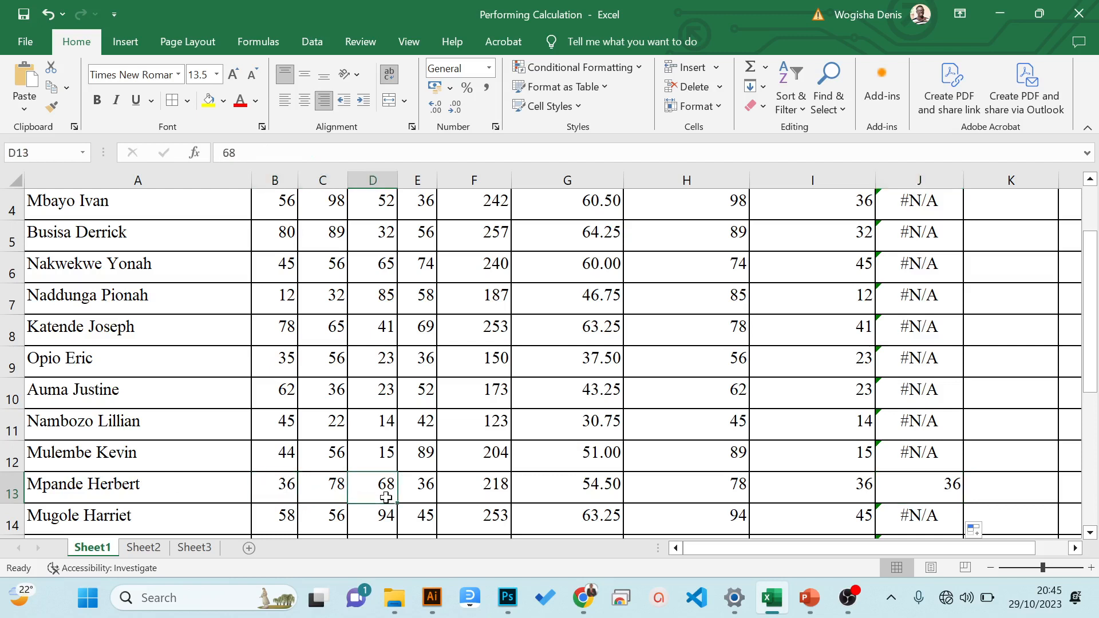
left_click(418, 491)
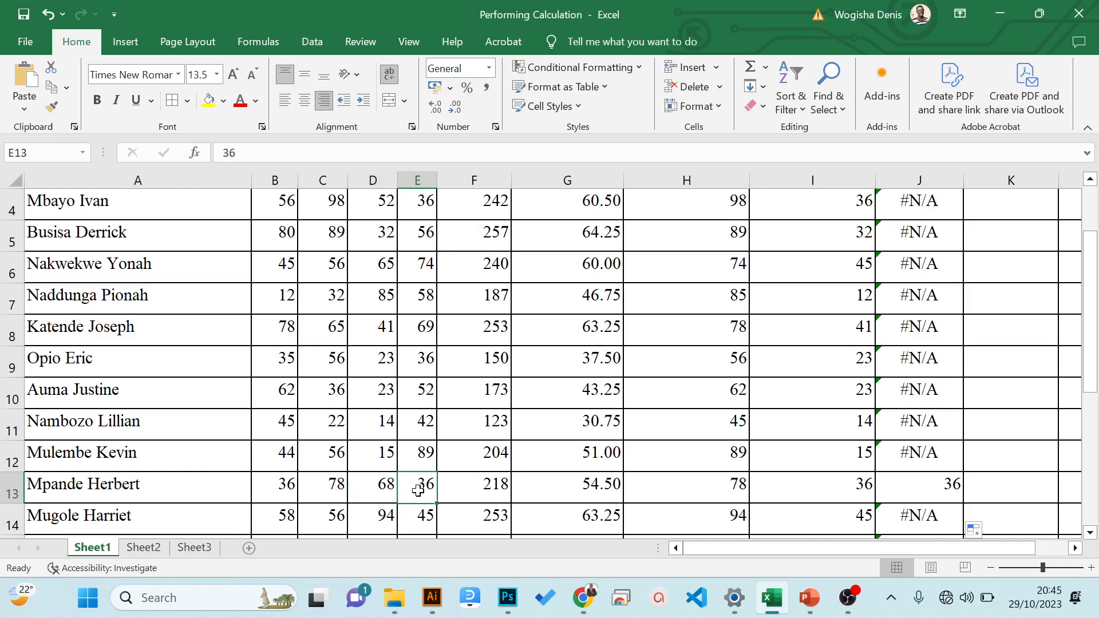
left_click(890, 485)
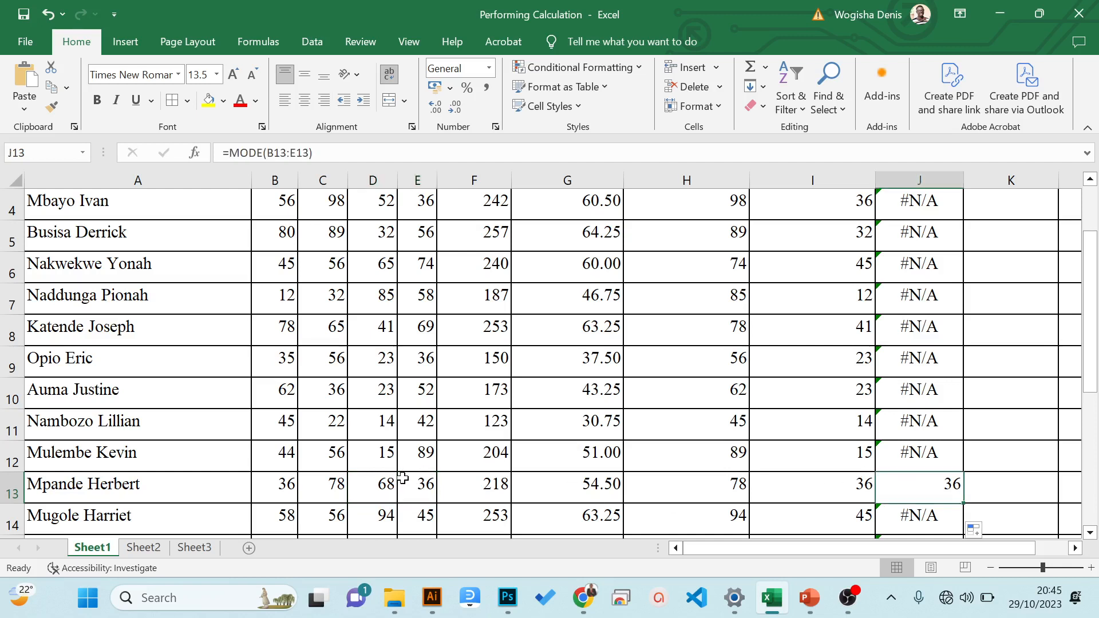
left_click(421, 487)
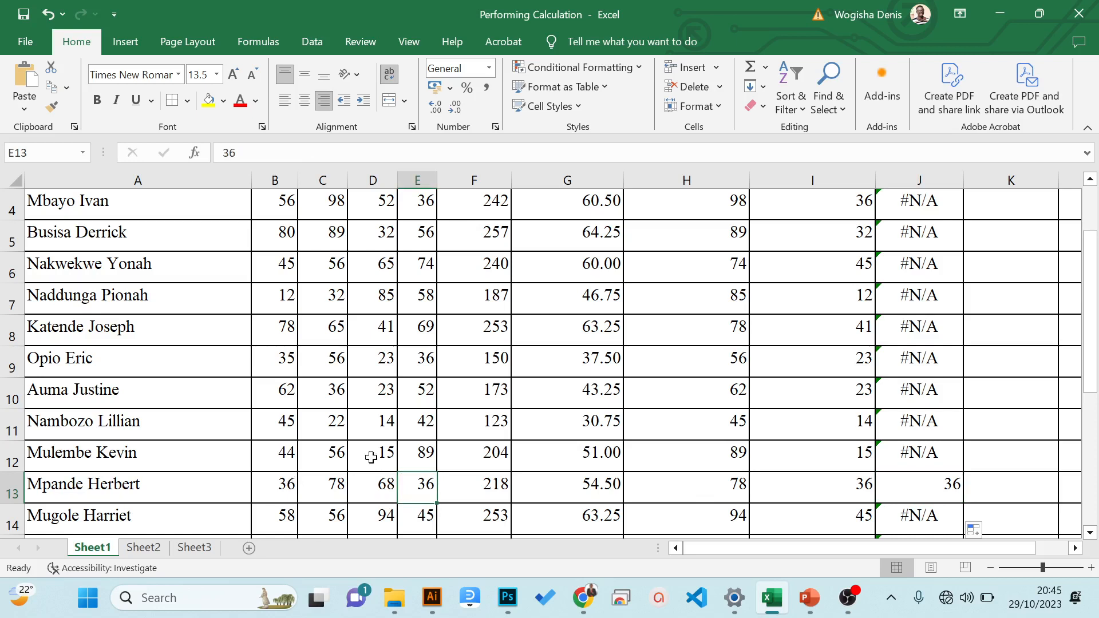
left_click(923, 330)
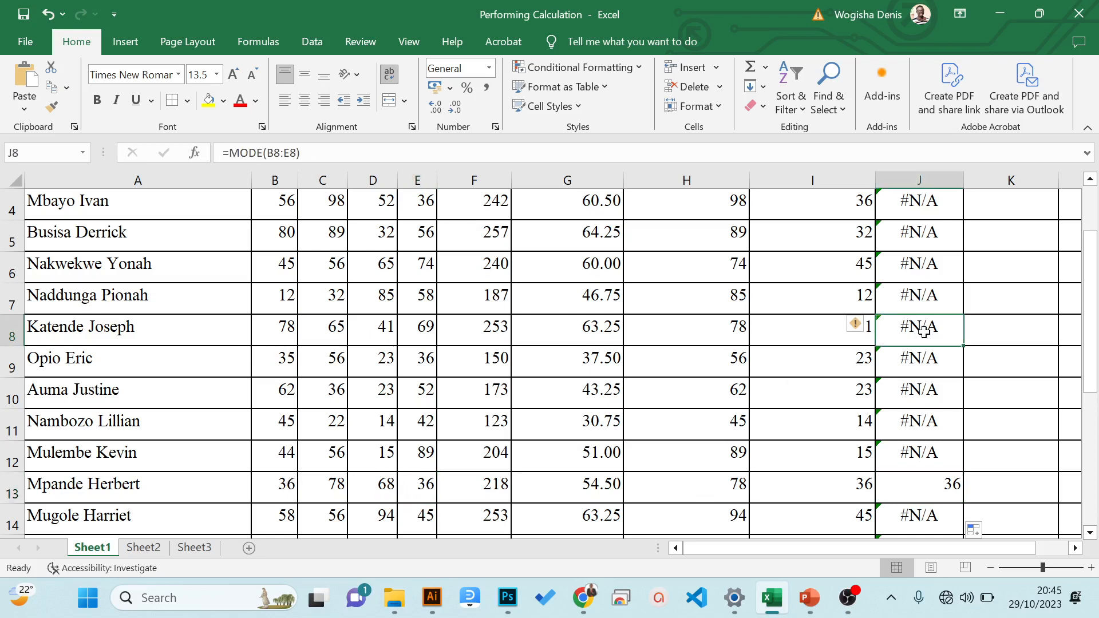
key("Up")
key("Up")
key("Up")
key("Up")
key("Up")
key("Up")
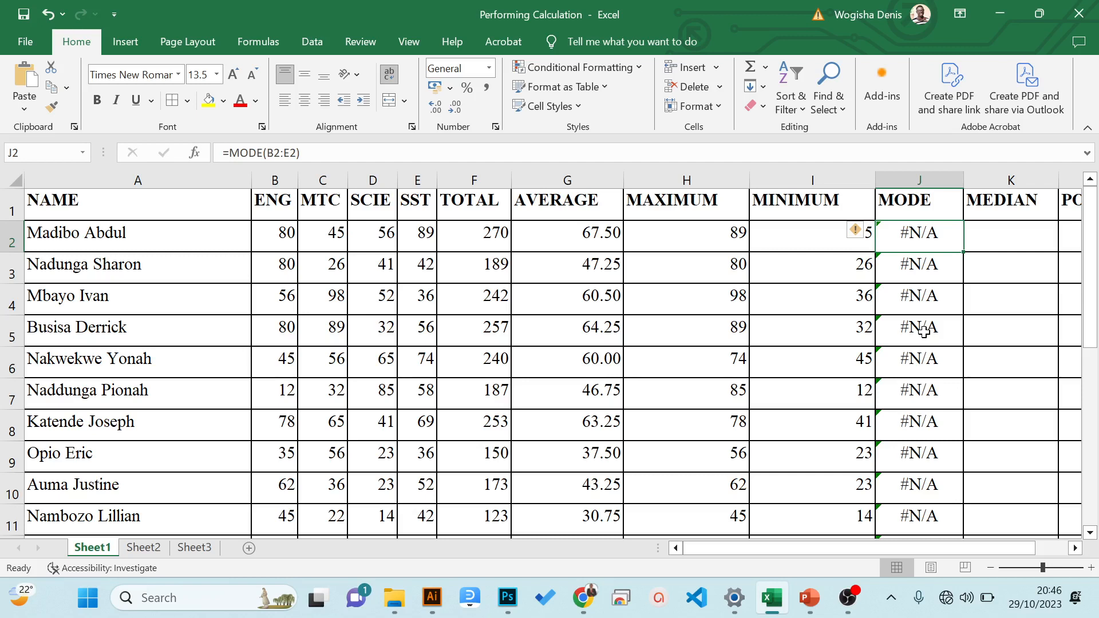
- Find the first student's median mark in K2 under MEDIAN with the formula =MEDIAN(B2:E2)
left_click_drag(284, 238, 415, 242)
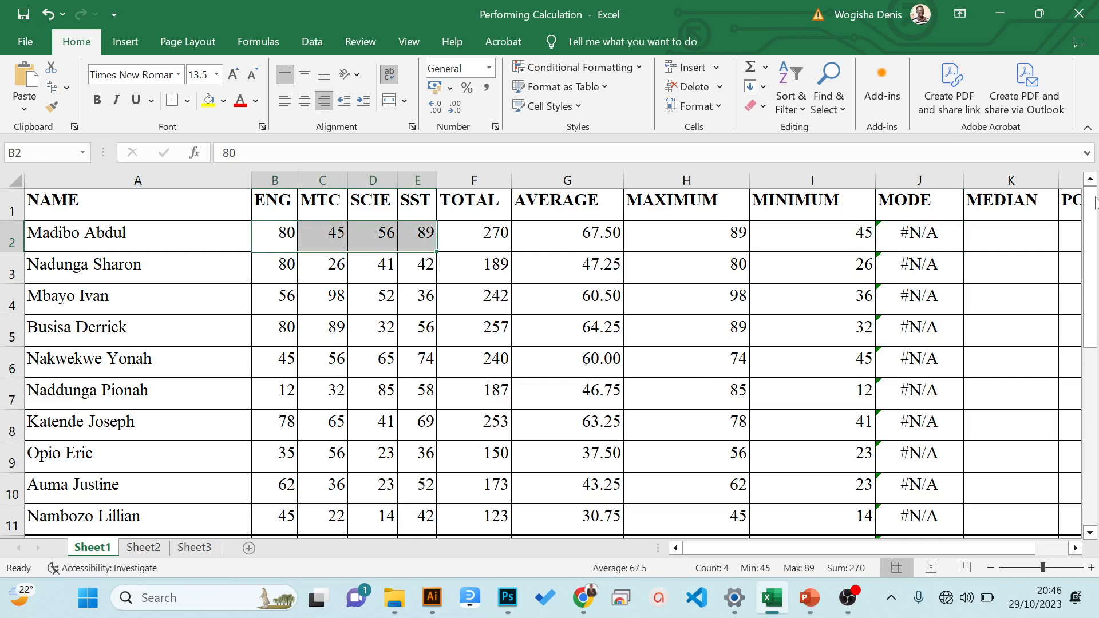
left_click(1009, 232)
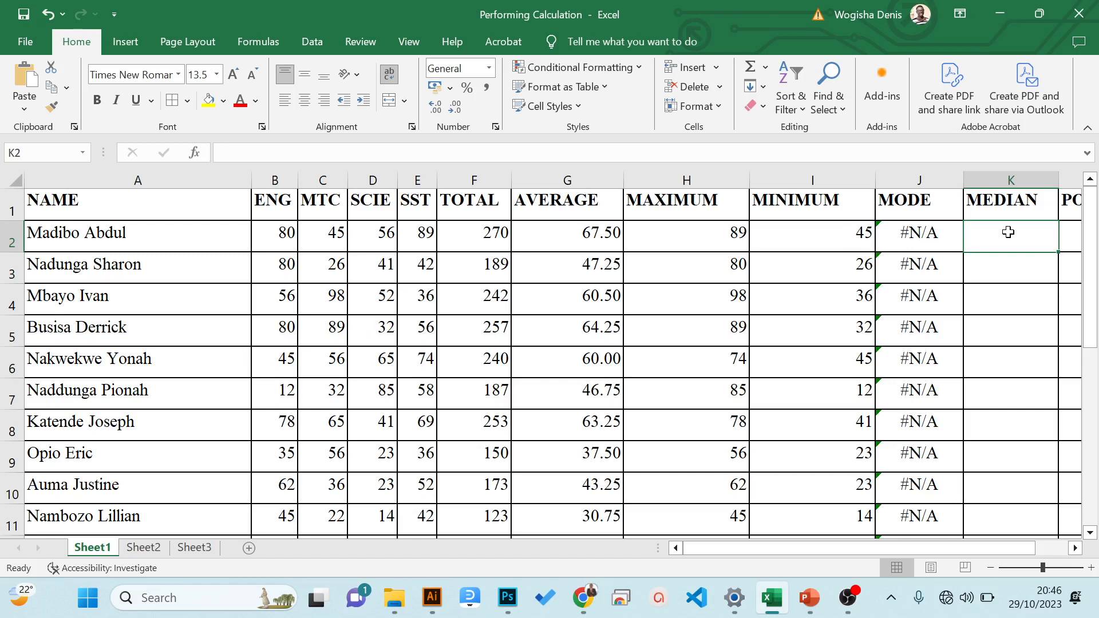
type("=")
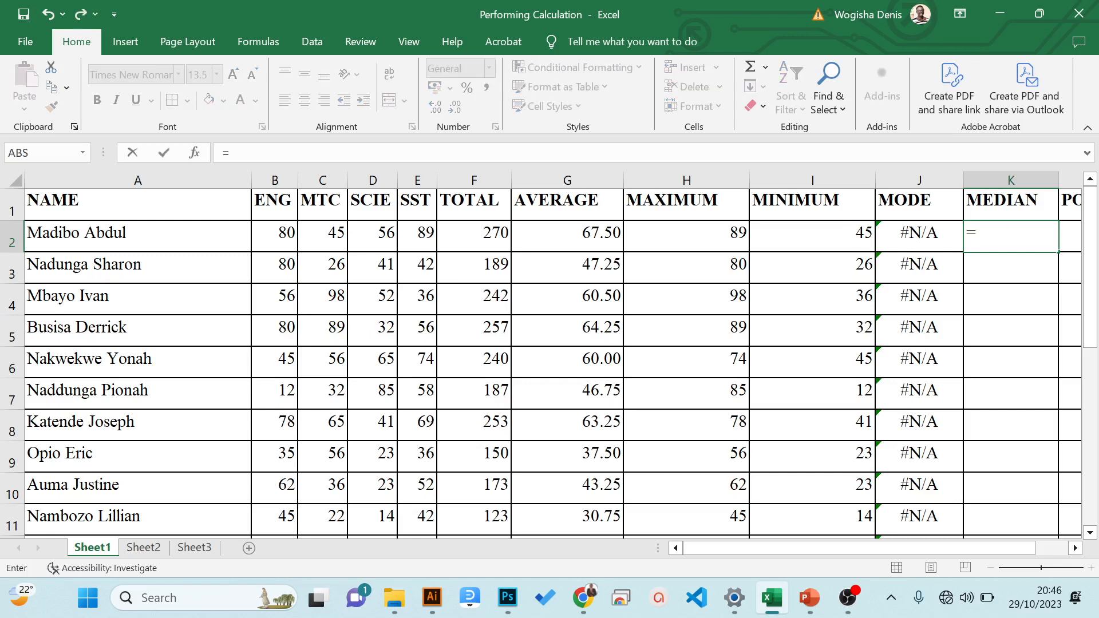
type("me")
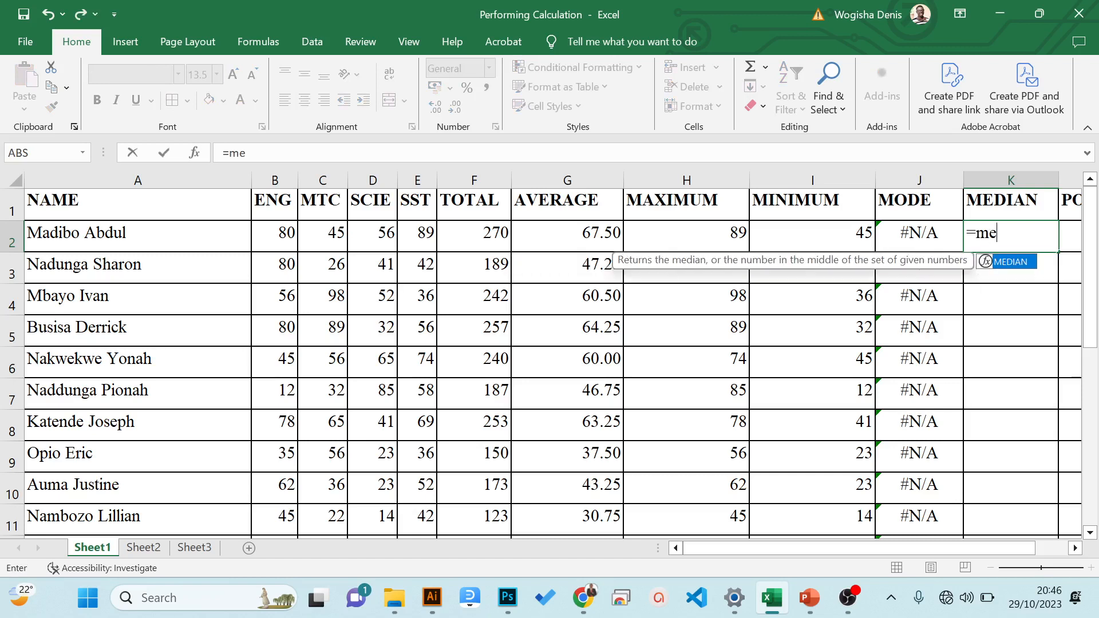
type("dian(")
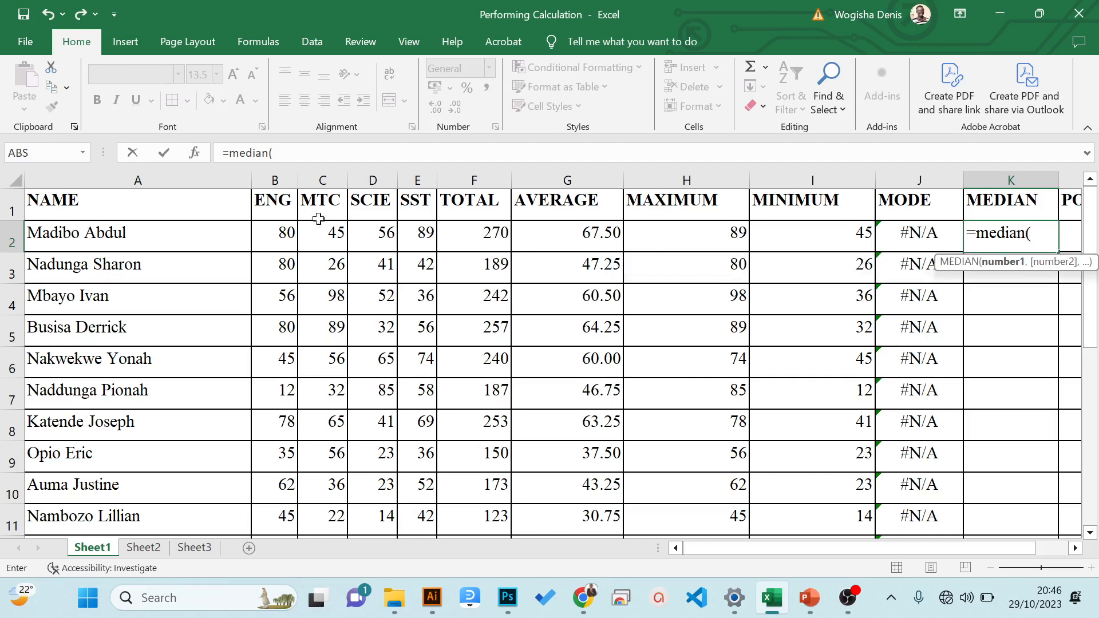
left_click(284, 230)
left_click_drag(284, 230, 422, 238)
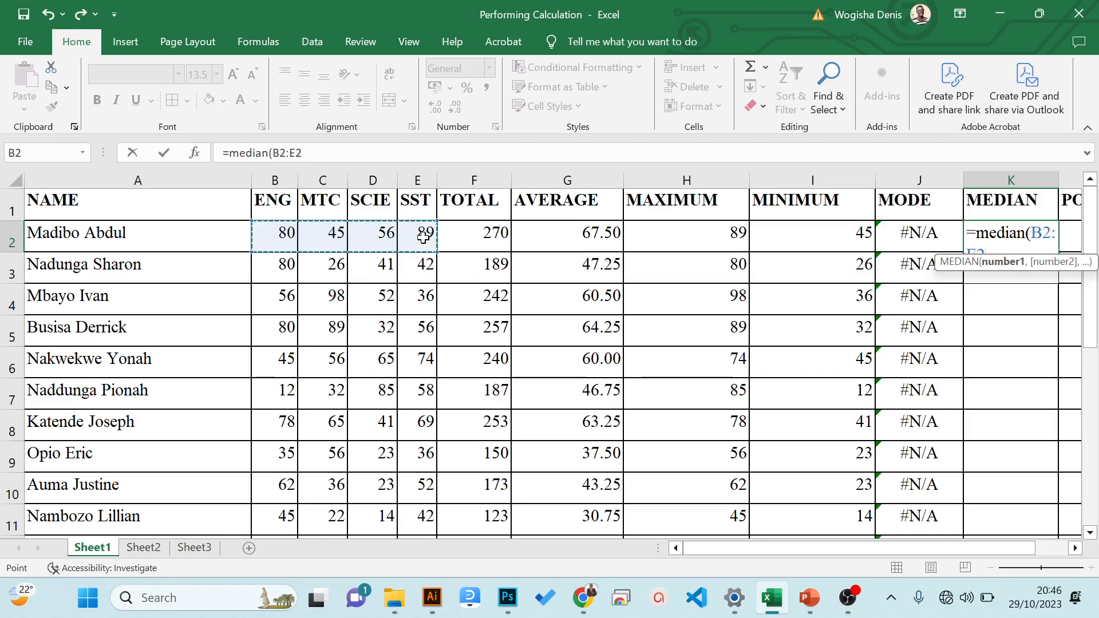
type(")")
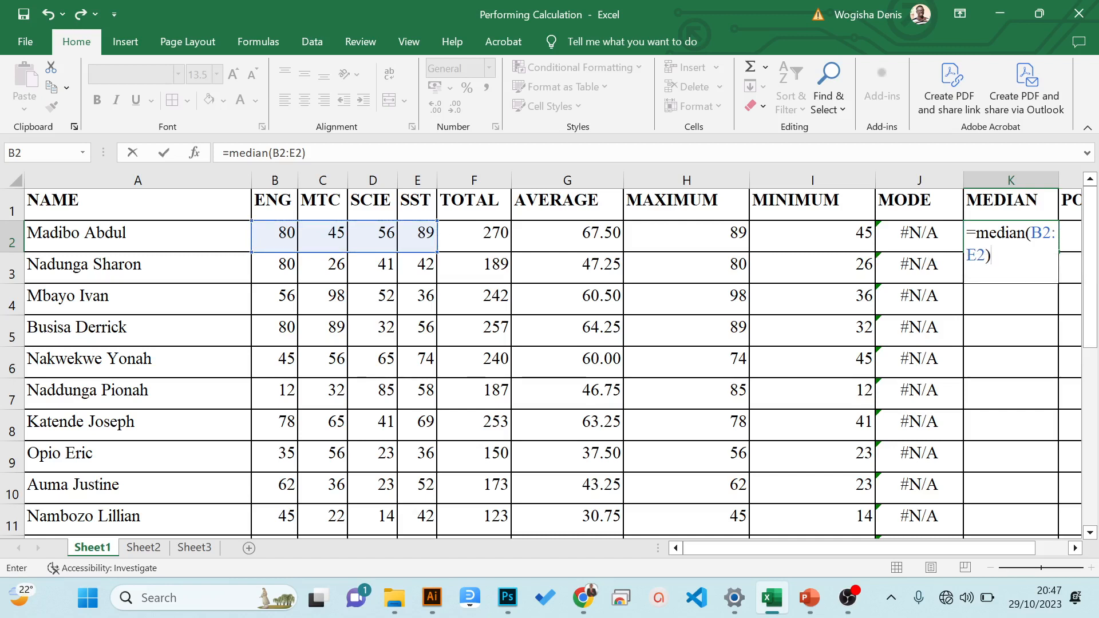
left_click_drag(1031, 233, 993, 255)
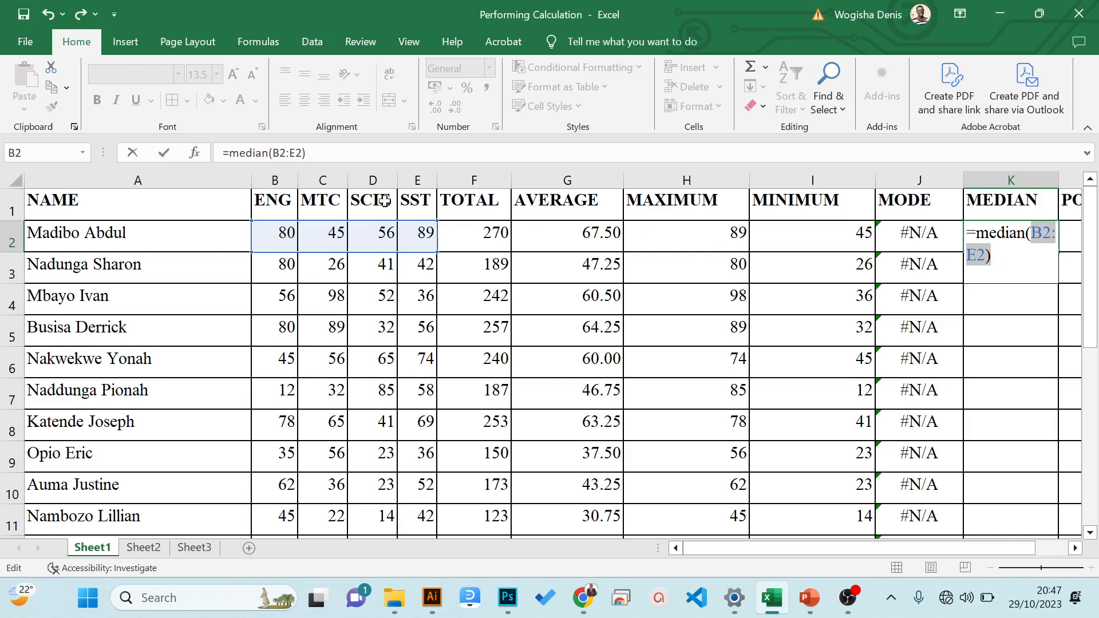
key("Return")
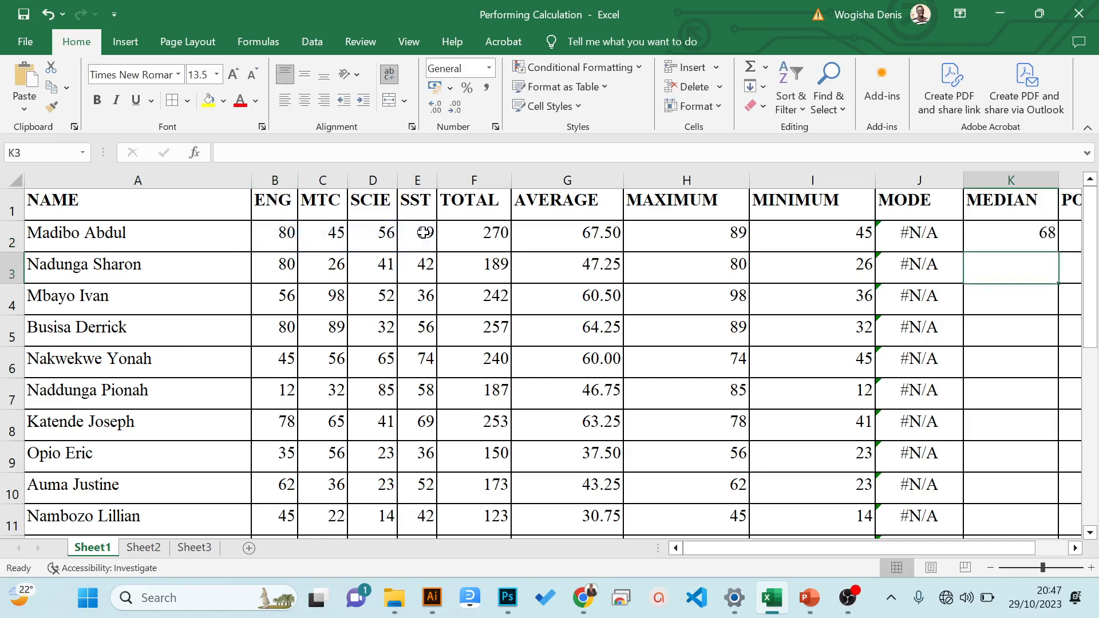
- Copy the median formula from K2 down the MEDIAN column to K16
left_click(1045, 225)
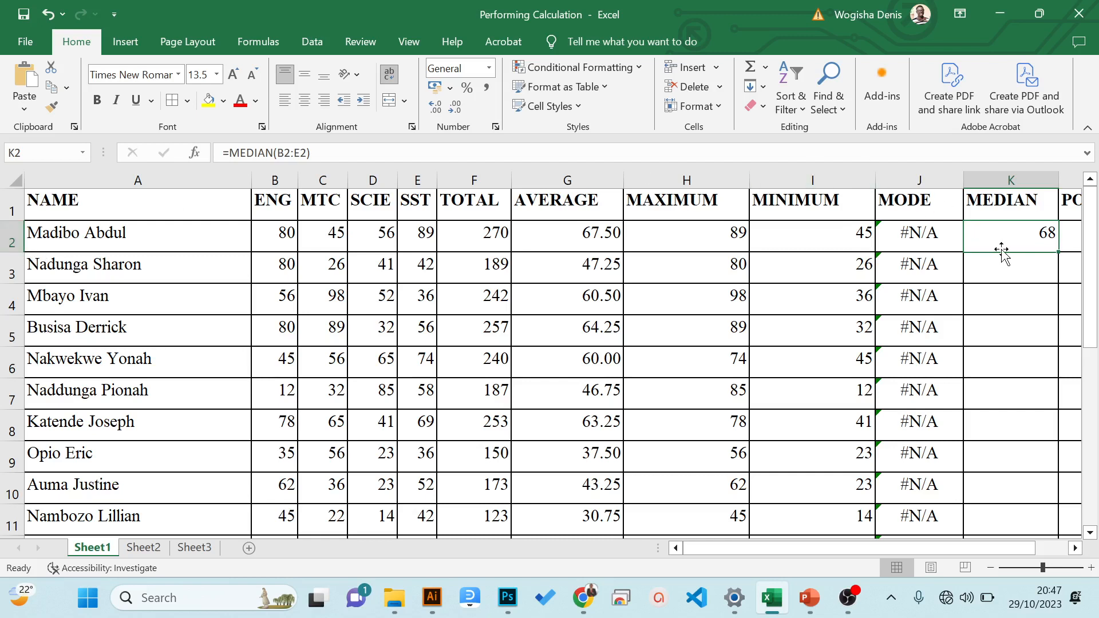
double_click(1057, 253)
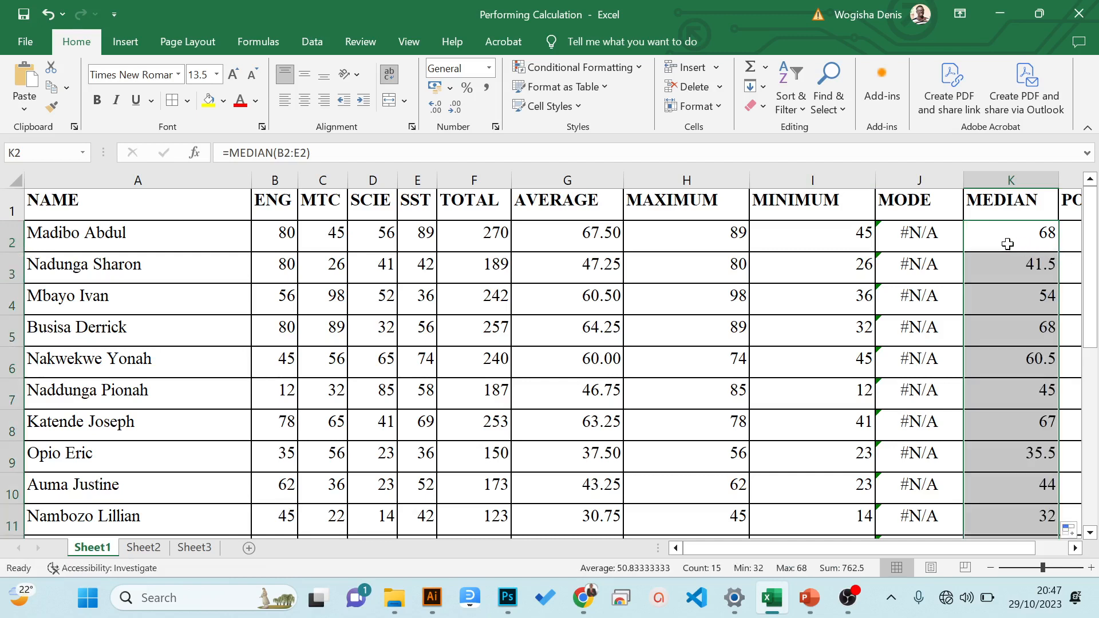
left_click(1003, 226)
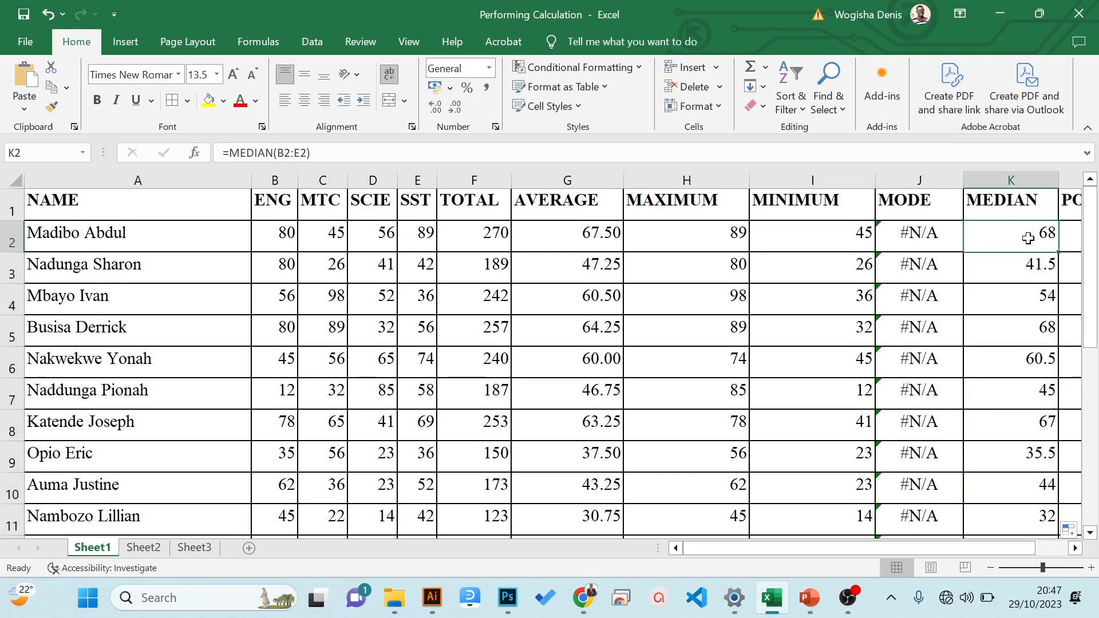
- Look over row 2 out to POSITION/RANK and column A down to the COUNT IF label, and return to A1
key("Right")
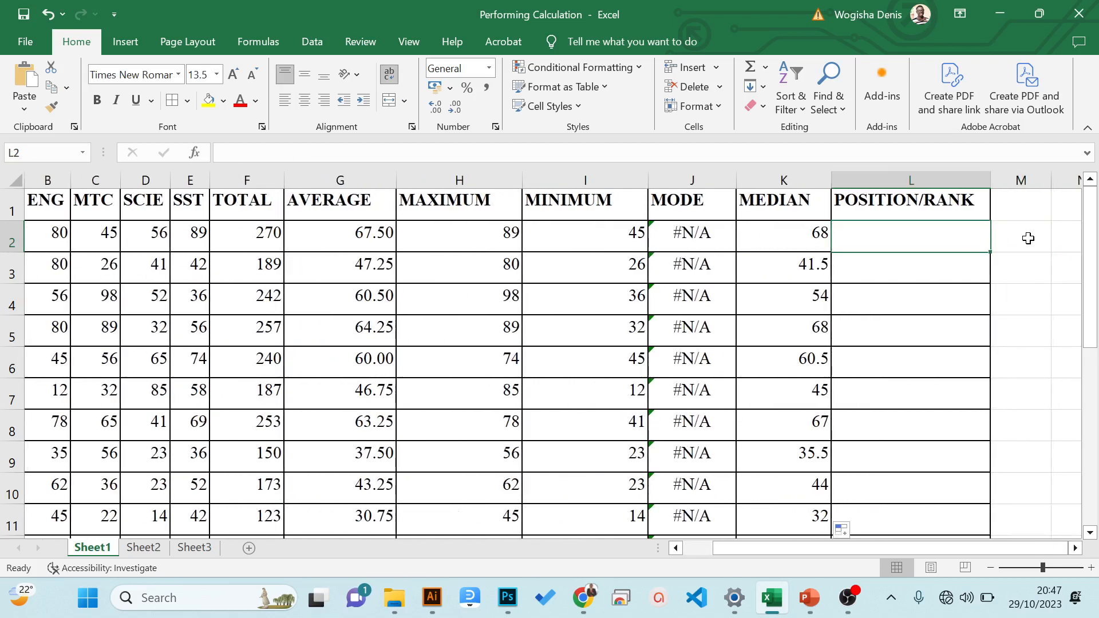
key("Left")
key("Left")
key("Left")
key("Left")
key("Left")
key("Left")
key("Left")
key("Left")
key("Left")
key("Left")
key("Left")
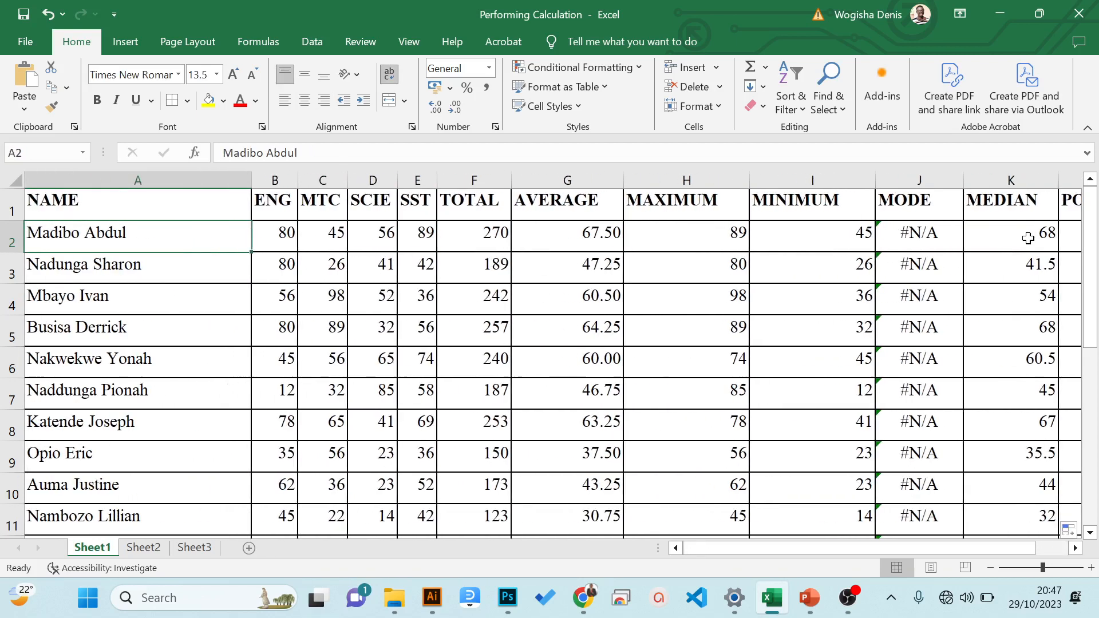
key("Down")
key("Down")
key("Down")
key("Down")
key("Down")
key("Down")
key("Down")
key("Down")
key("Down")
key("Down")
key("Down")
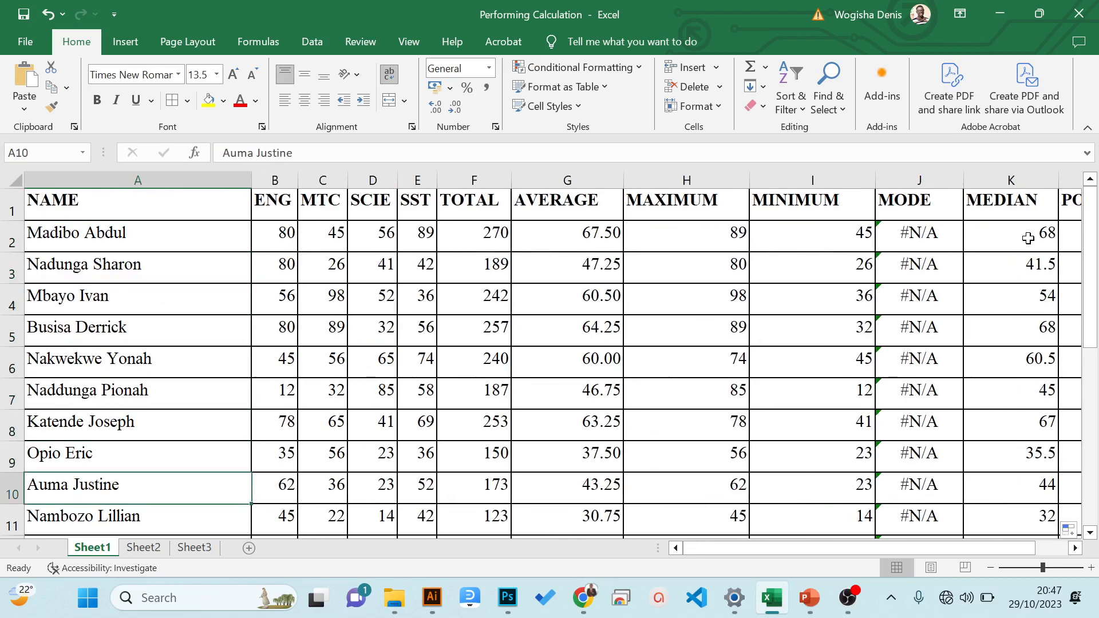
key("Down")
key("Down")
key("Down")
key("Down")
key("Down")
key("Down")
key("Down")
key("Down")
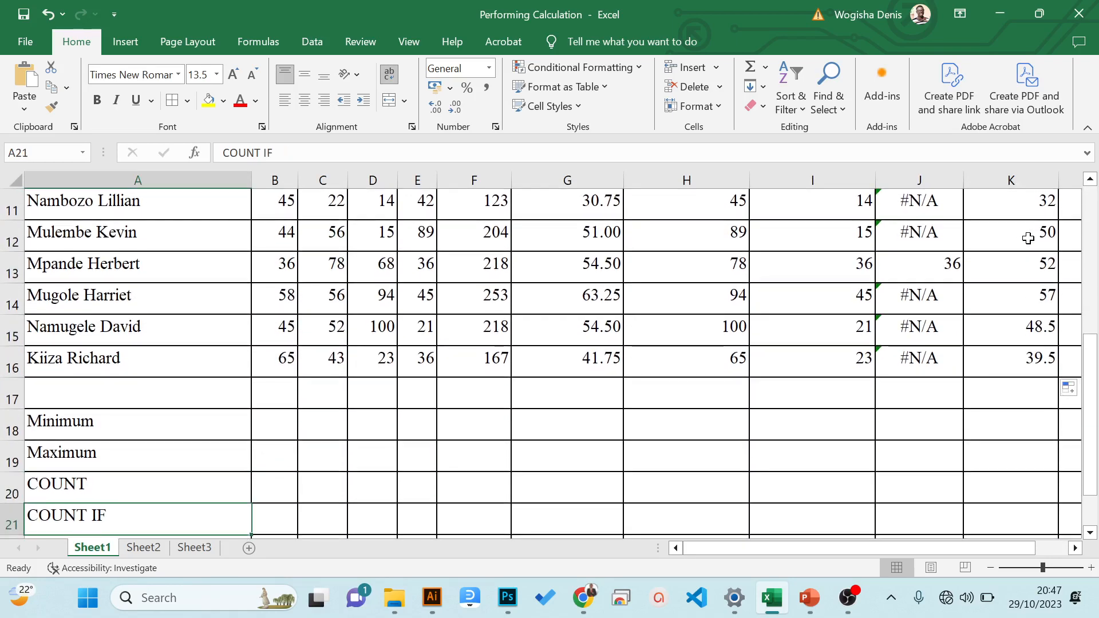
key("Up")
key("Up")
key("Up")
key("Up")
key("Up")
key("Up")
key("Up")
key("Up")
key("Up")
key("Up")
key("Up")
key("Up")
key("Up")
key("Up")
key("Up")
key("Up")
key("Up")
key("Up")
key("Up")
key("Up")
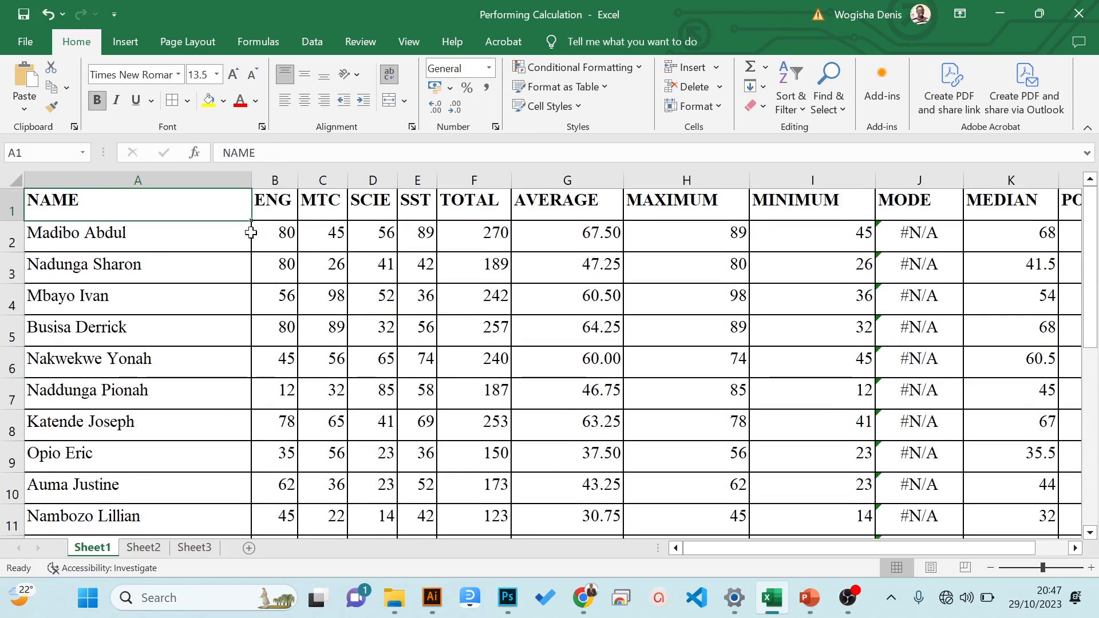
- Review the first student's MAX and MIN formulas in H2 and I2 and the summary labels in column A down to SUMIF
left_click_drag(711, 238, 799, 246)
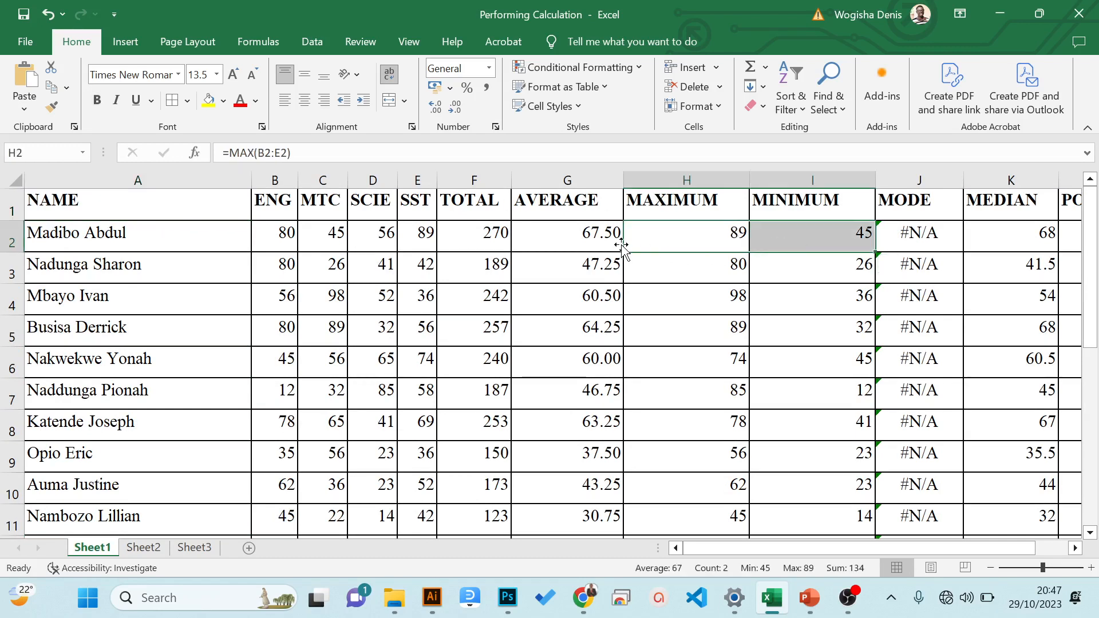
left_click(665, 238)
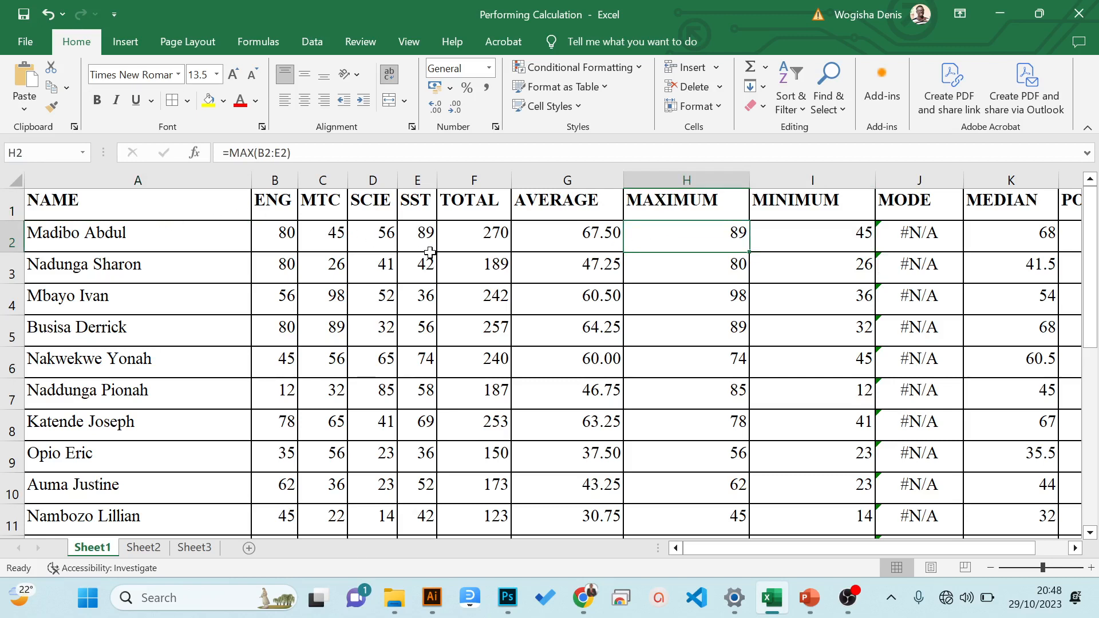
left_click(779, 237)
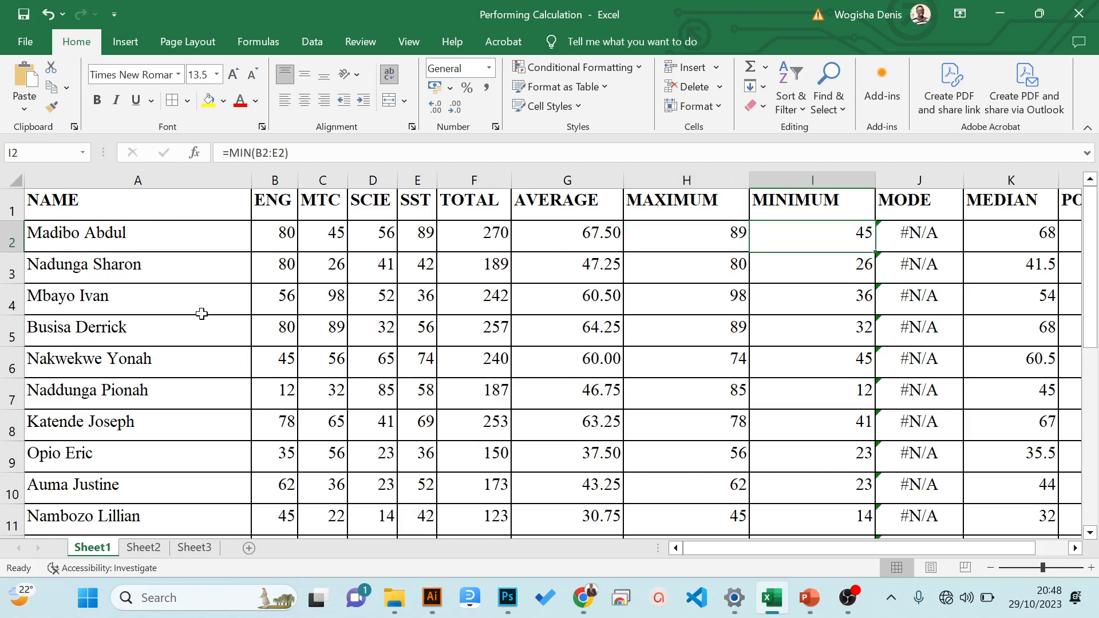
left_click(212, 373)
key("Down")
key("Down")
key("Down")
key("Down")
key("Down")
key("Down")
key("Down")
key("Down")
key("Down")
key("Down")
key("Down")
key("Down")
key("Down")
key("Down")
key("Down")
key("Down")
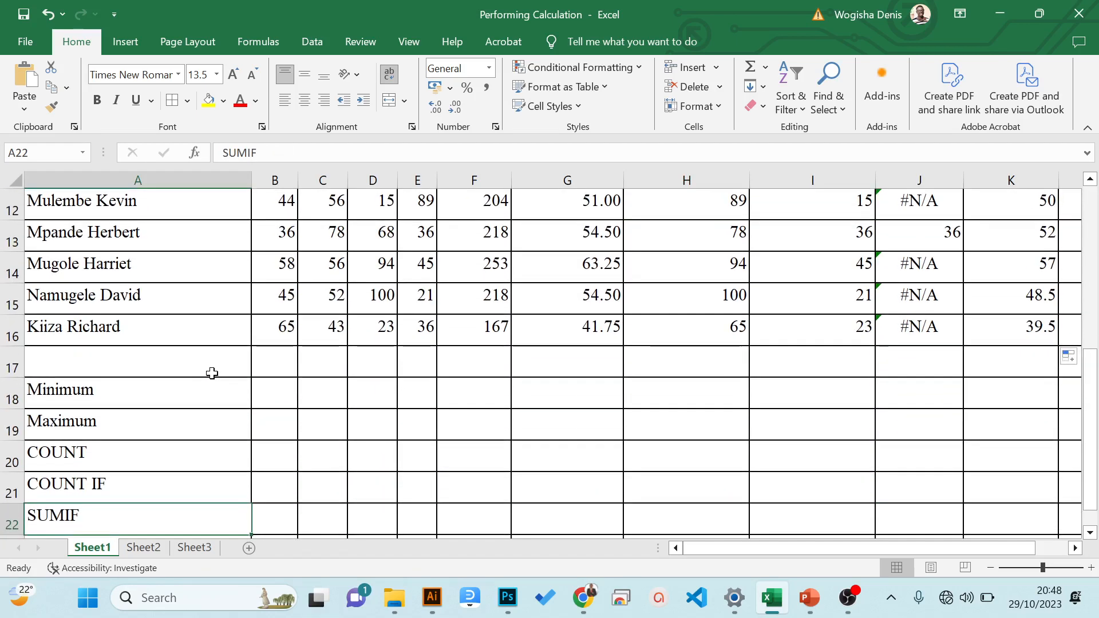
- Write the formula =MIN(B2:B16) in B18 of the Minimum row to find the lowest ENG mark
left_click(262, 390)
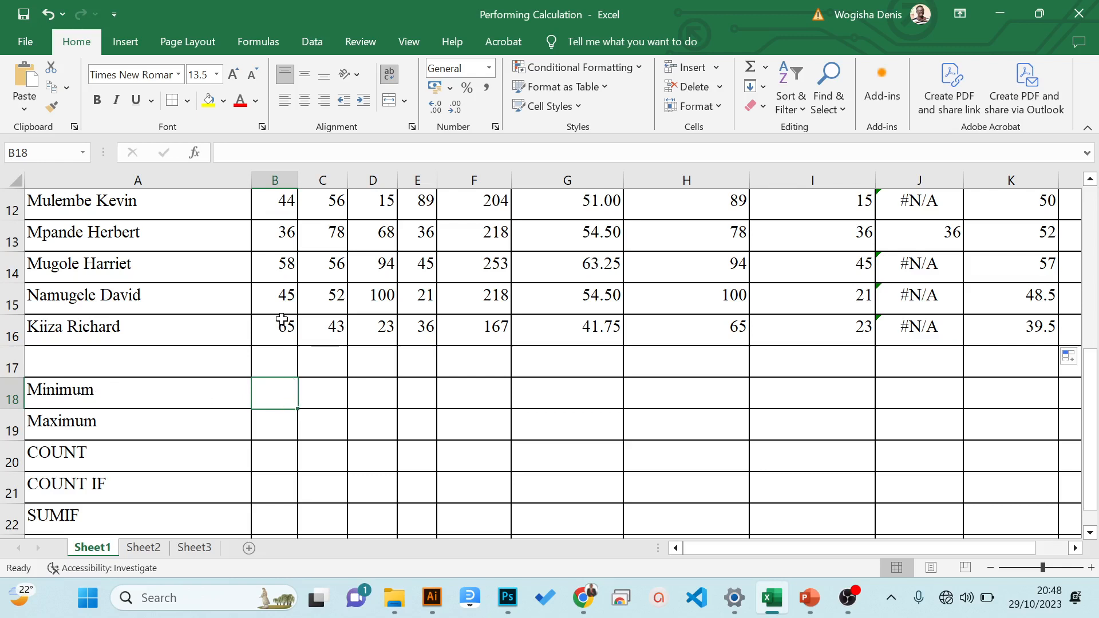
left_click_drag(1087, 381, 1074, 219)
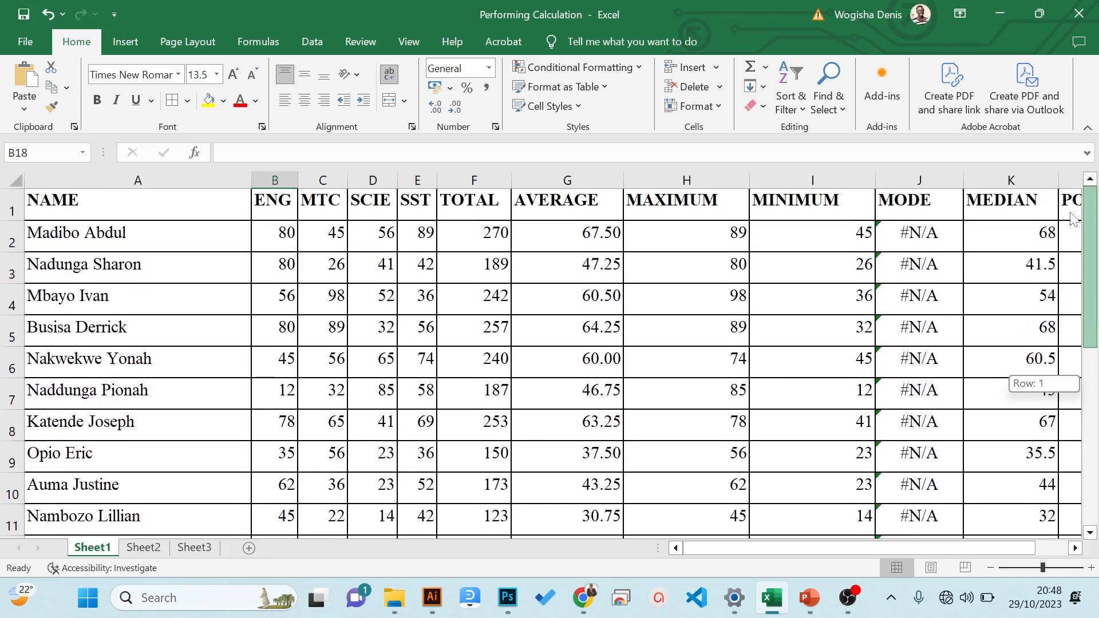
left_click_drag(1073, 219, 1097, 359)
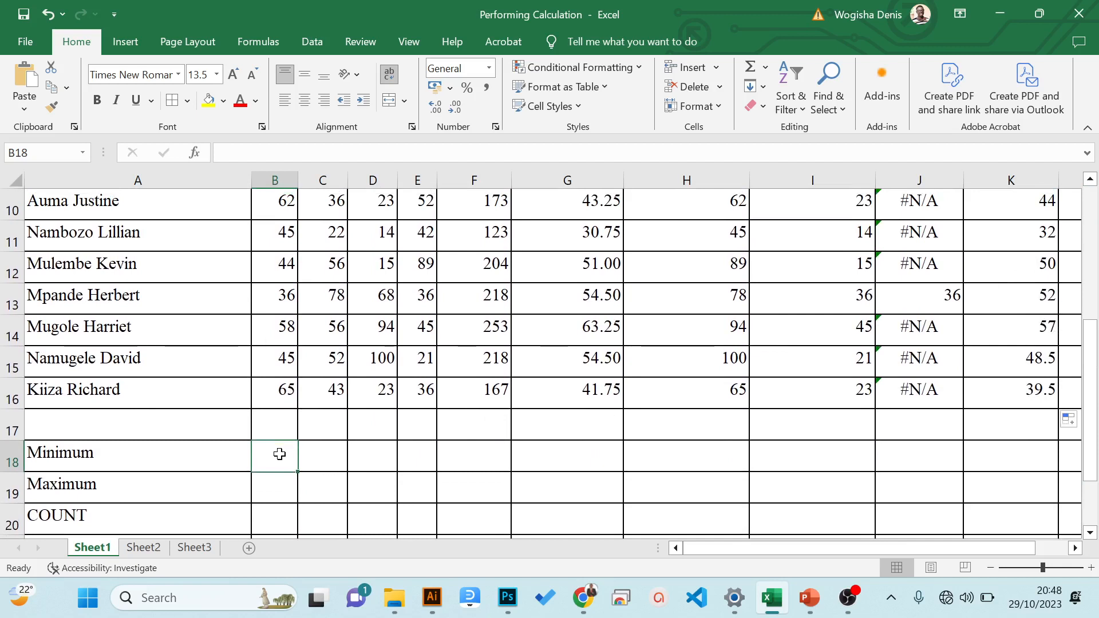
type("=")
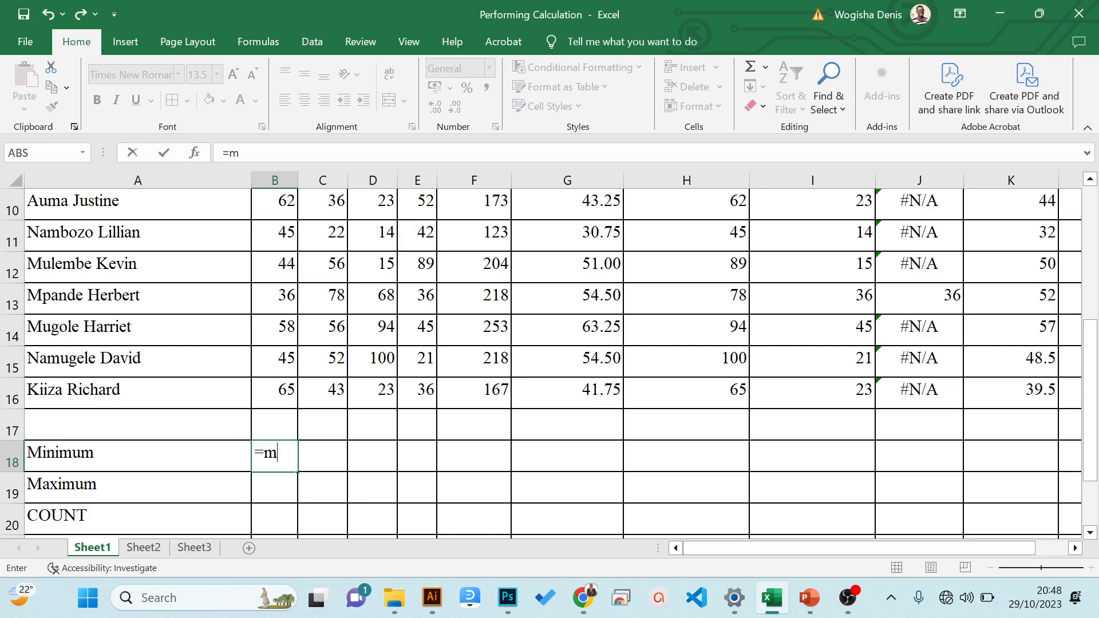
type("min")
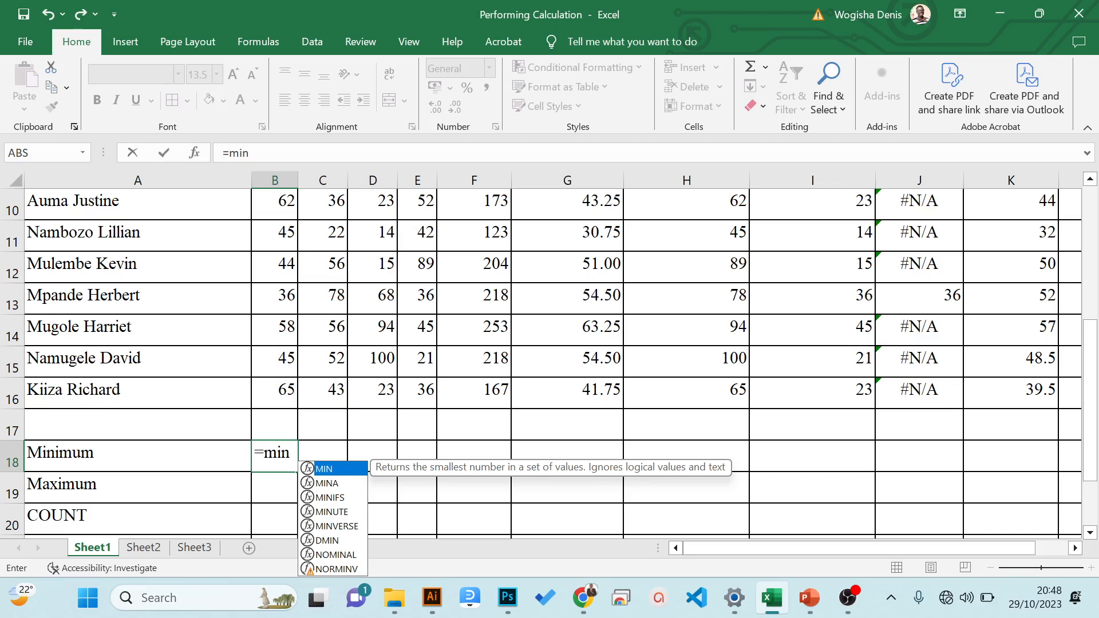
type("(")
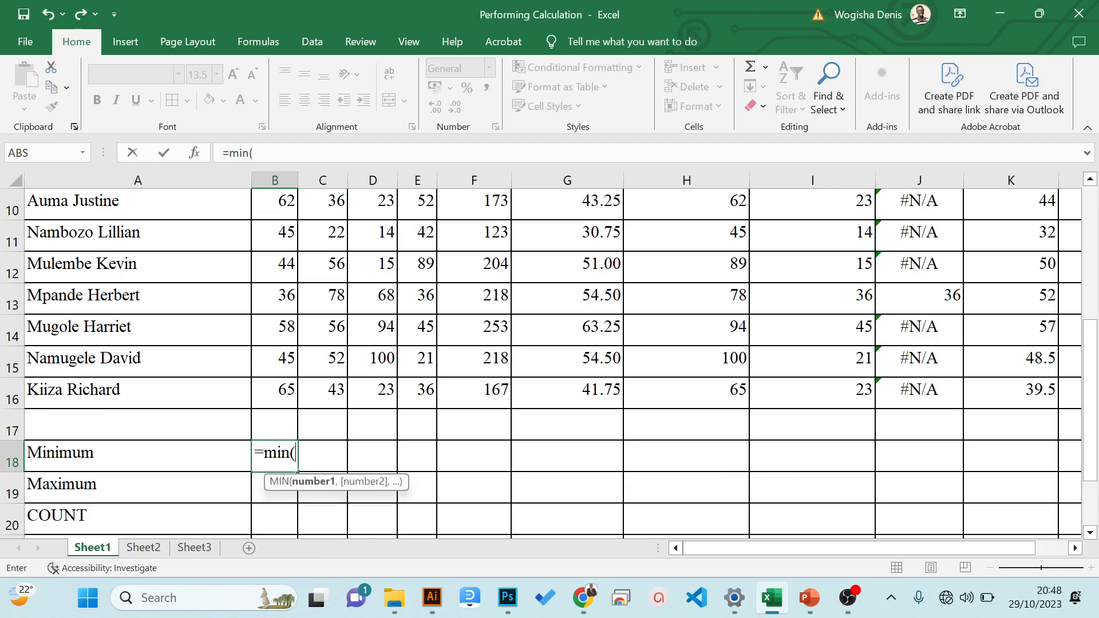
left_click_drag(1090, 410, 1090, 273)
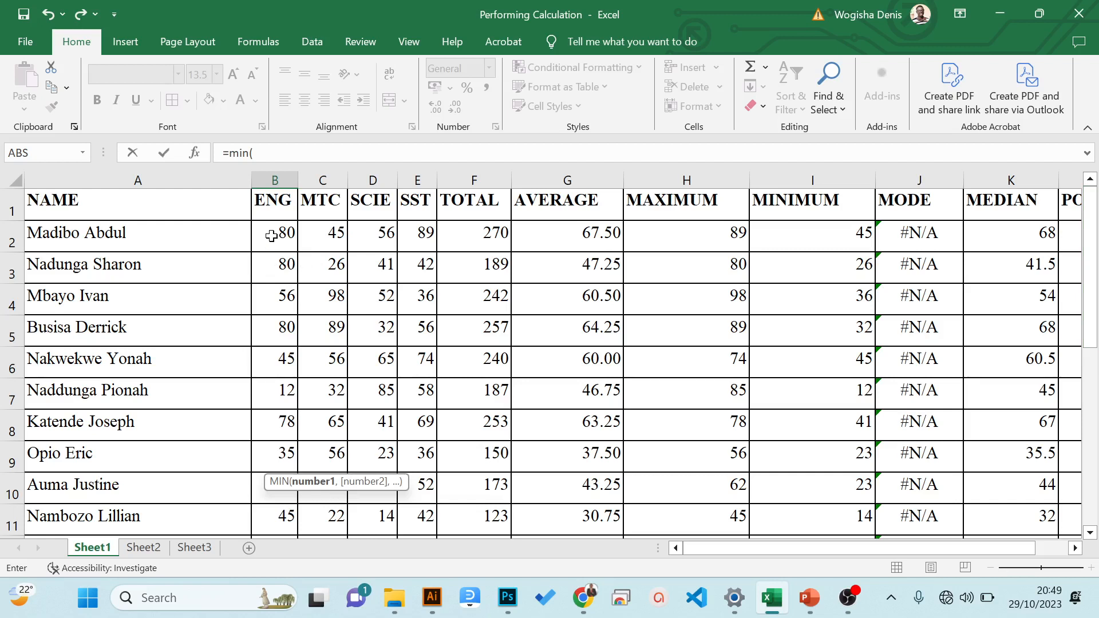
left_click_drag(271, 236, 280, 425)
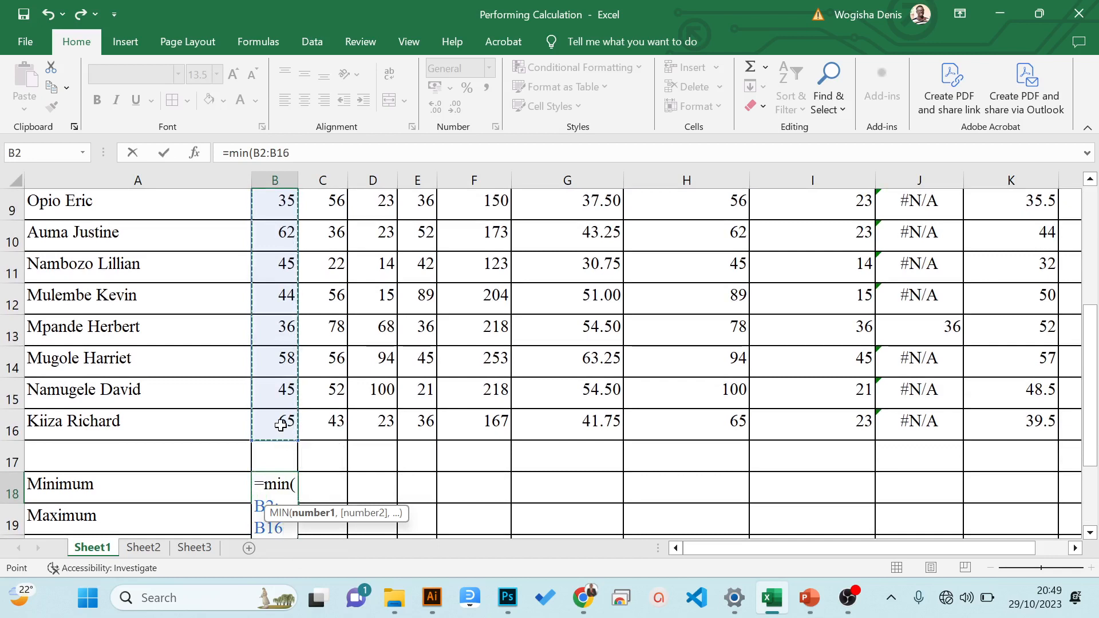
type(")")
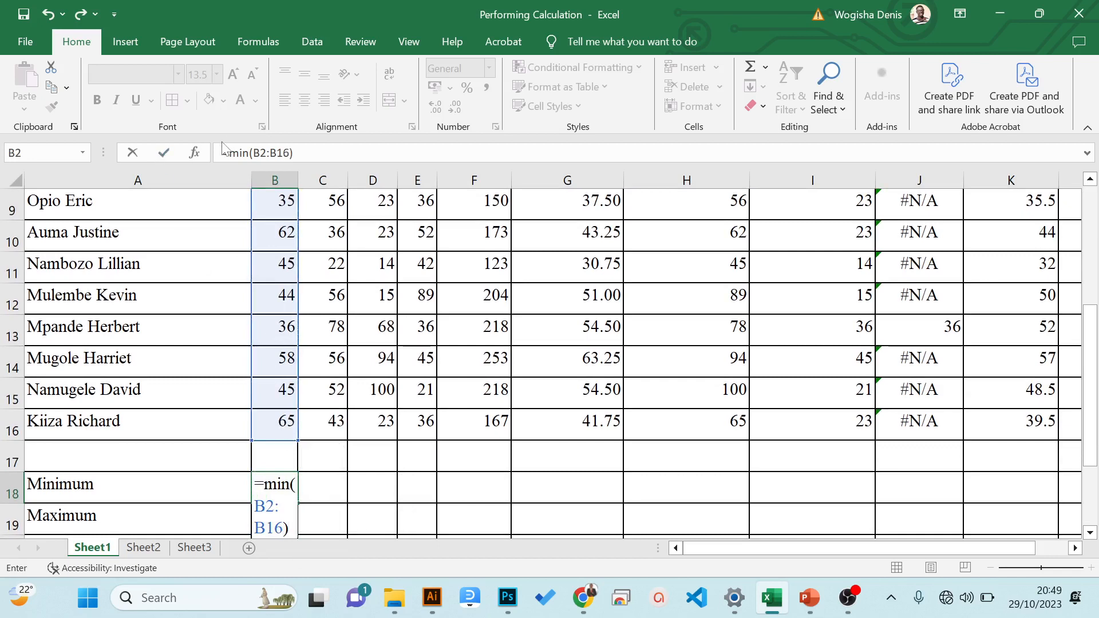
- Check the minimum formula in B18 against the ENG marks, and copy it across the Minimum row to F18
left_click(239, 153)
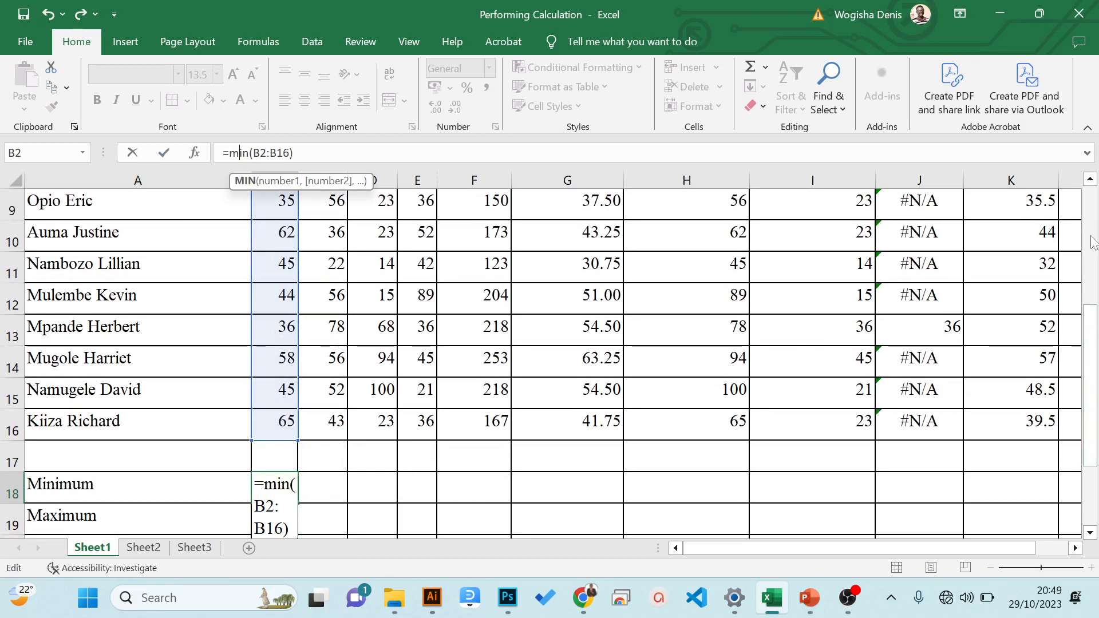
left_click_drag(1093, 313, 1077, 172)
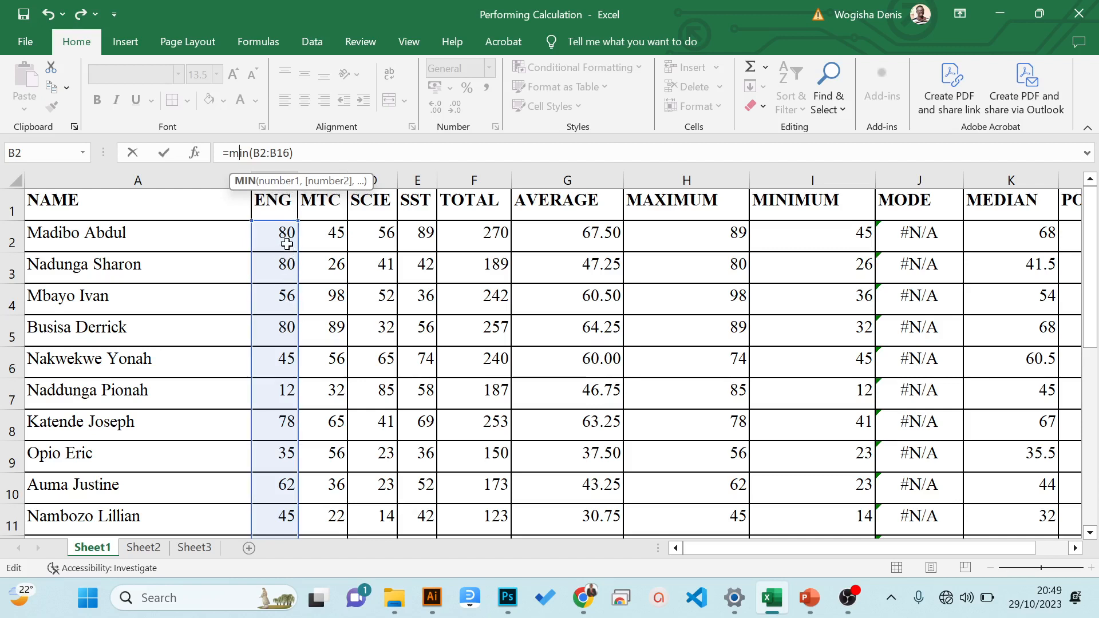
key("ctrl+Return")
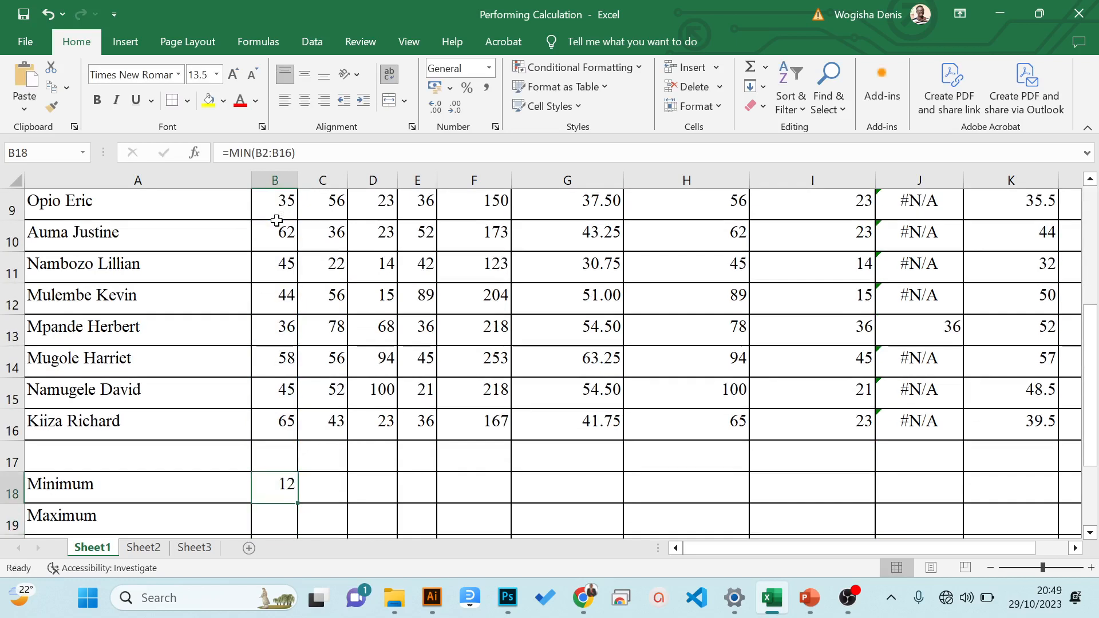
left_click_drag(1093, 356, 1097, 400)
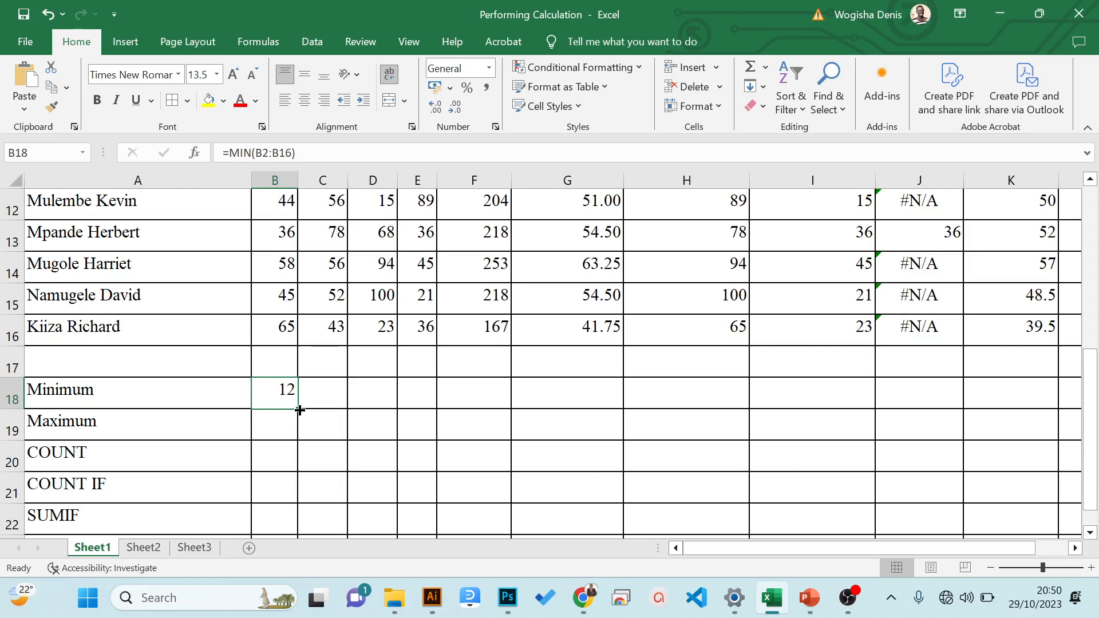
left_click_drag(299, 410, 491, 417)
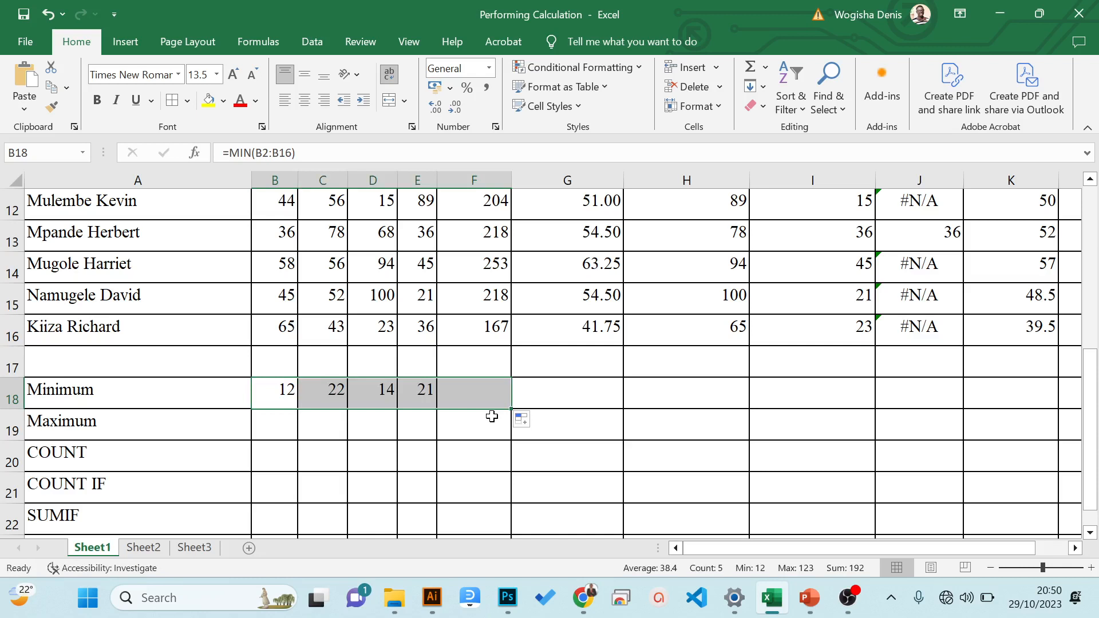
- Check the MIN formulas in B18, C18 and D18 and the mark ranges they refer to
left_click(329, 389)
left_click(281, 389)
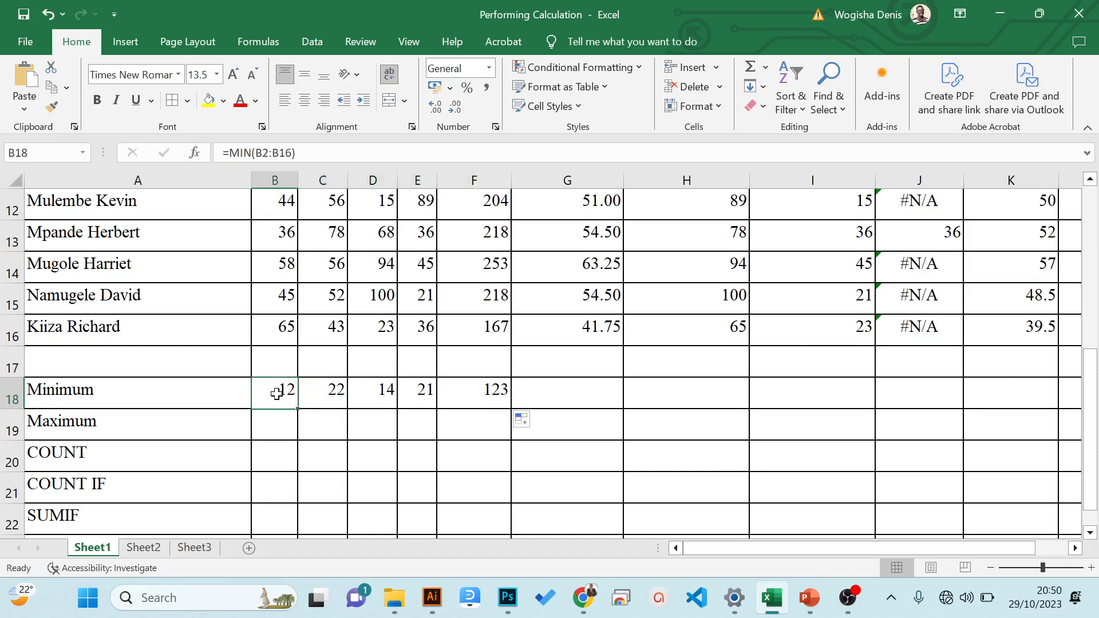
left_click(331, 394)
key("F2")
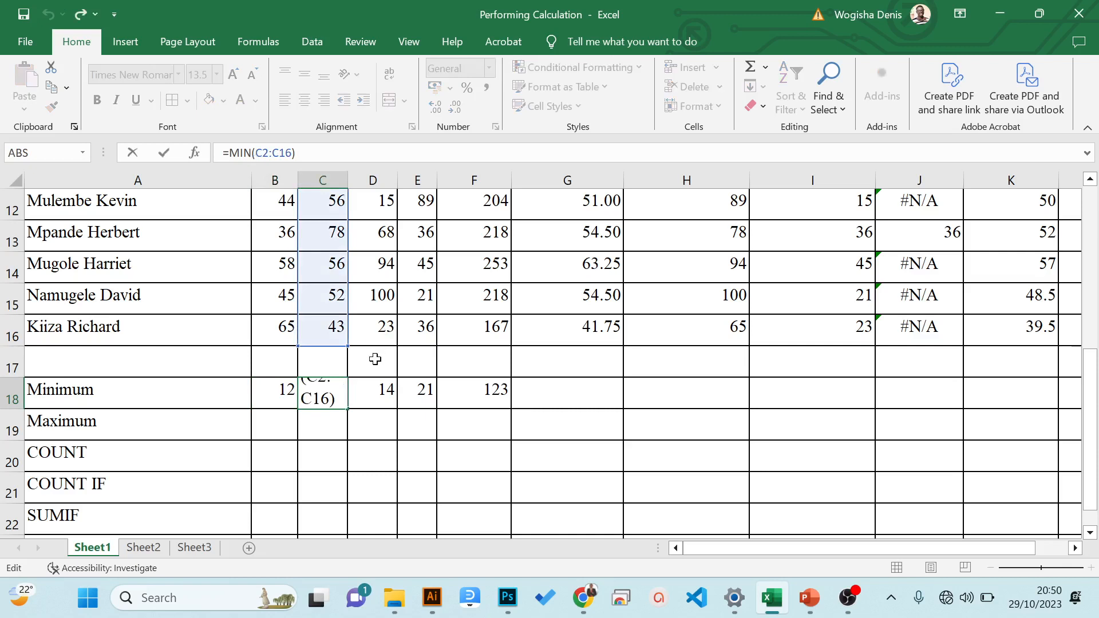
key("Escape")
left_click(380, 394)
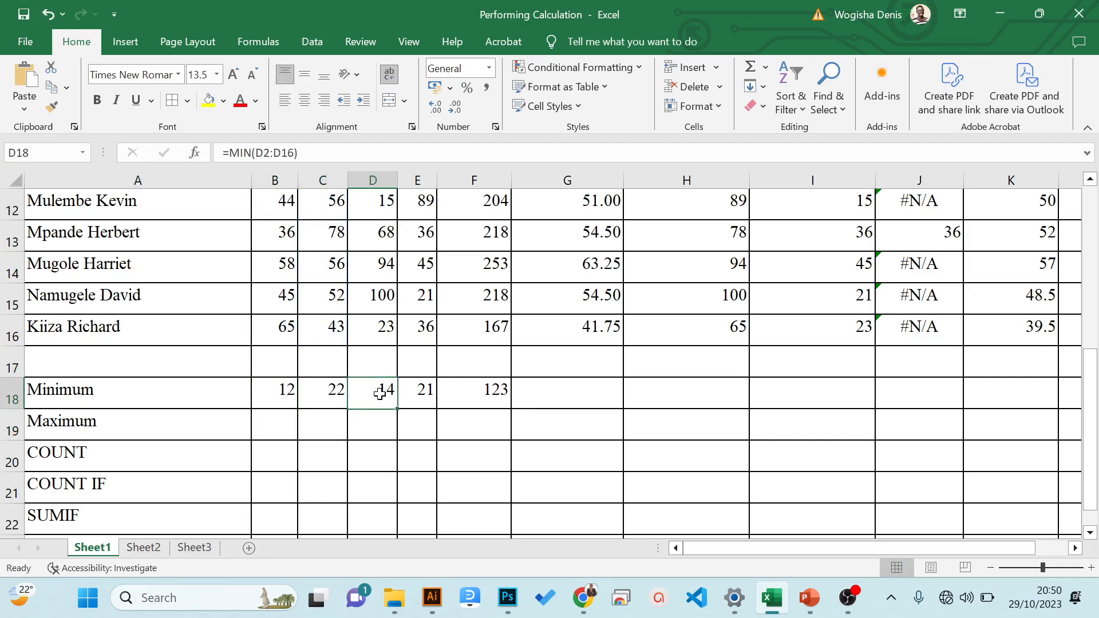
key("F2")
left_click_drag(1094, 377, 1093, 401)
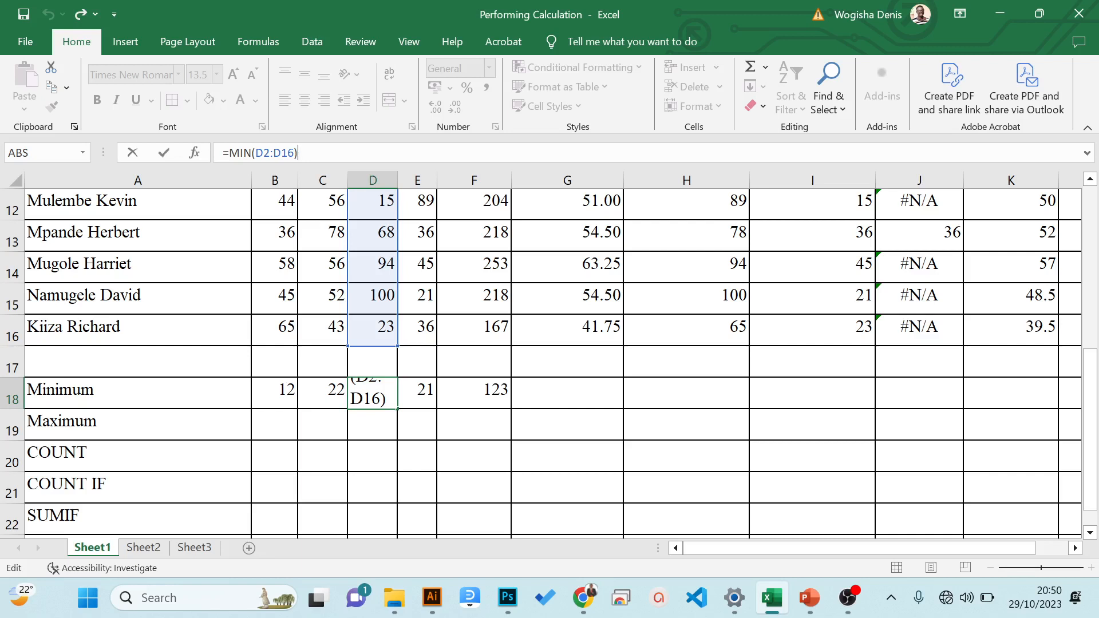
key("Return")
key("Left")
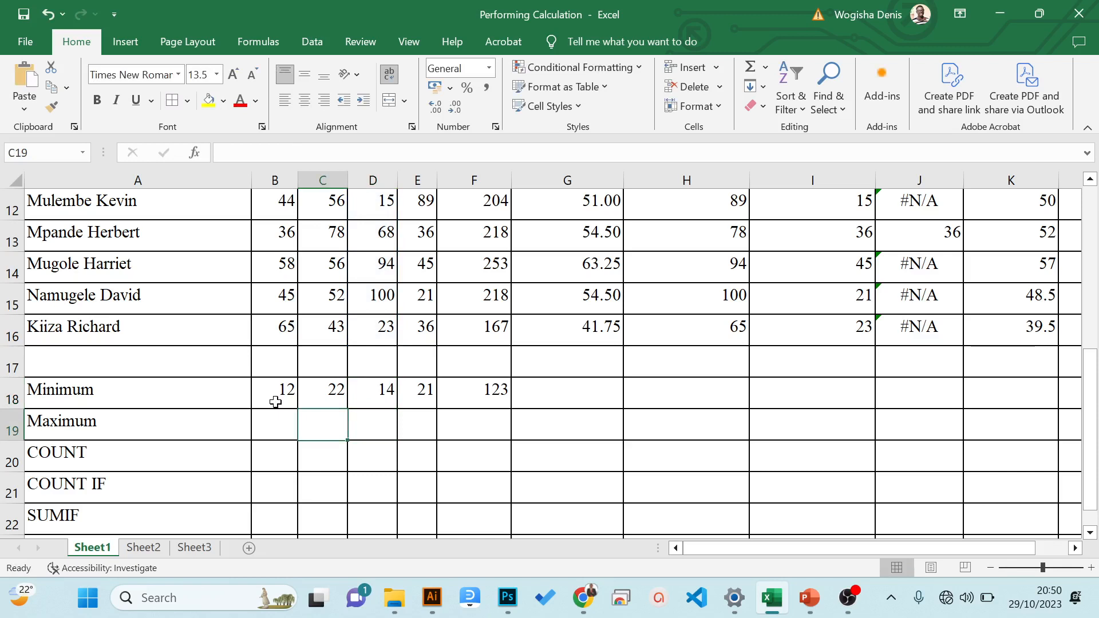
- Clear the minimum formula under the TOTAL column in F18, keeping only the four subject minimums
left_click_drag(276, 394, 465, 391)
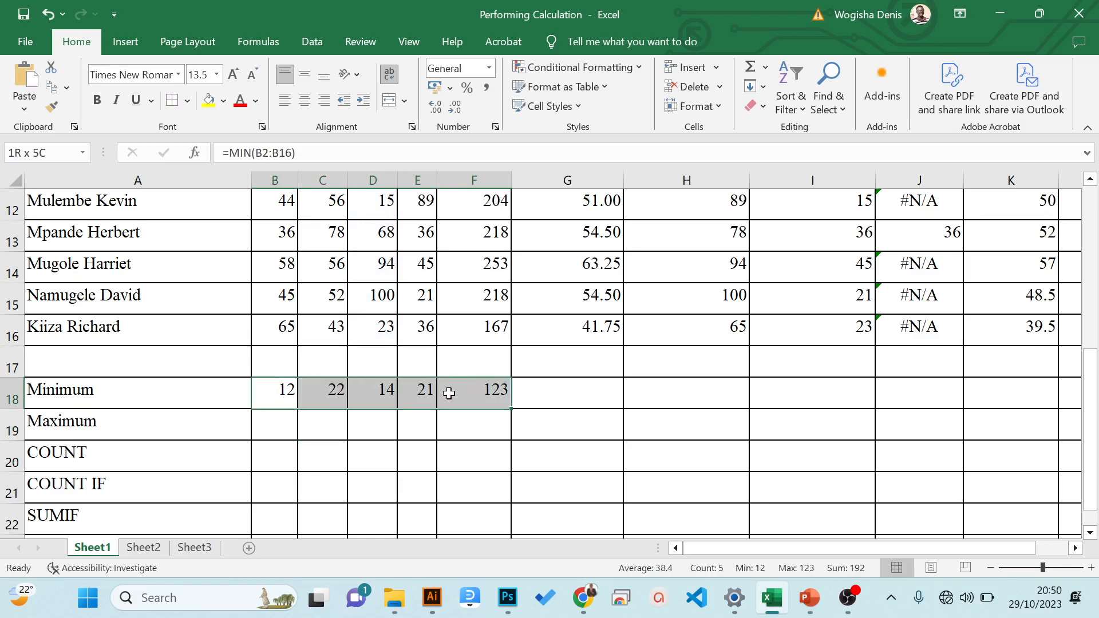
left_click(484, 395)
key("Delete")
left_click(283, 391)
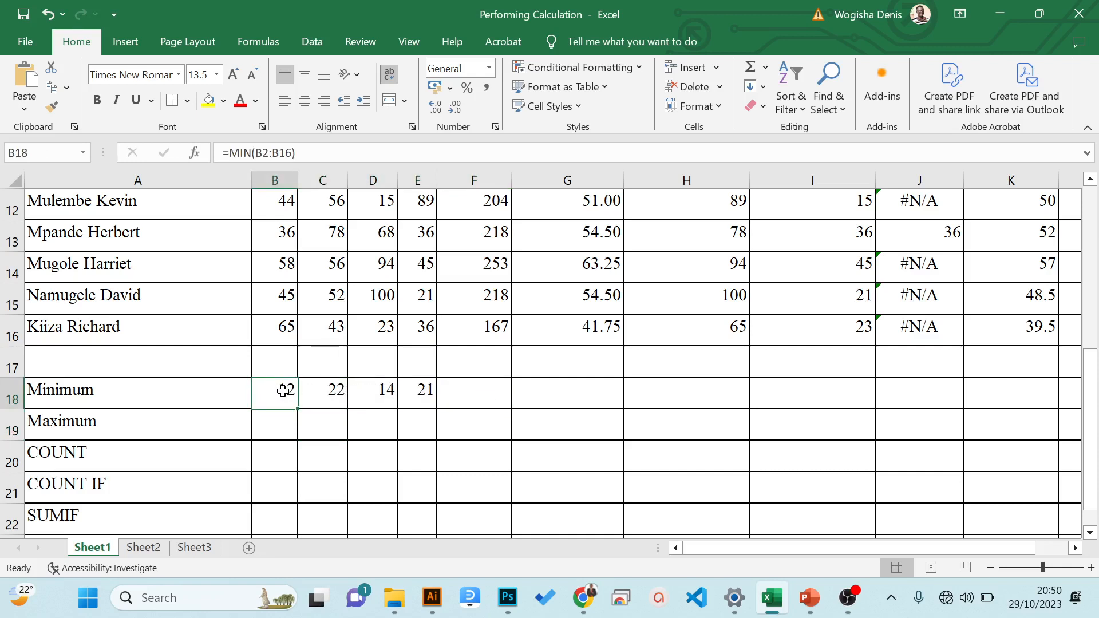
- Review the first student's MAX formula in H2 and the ENG marks in column B, and return to B19 of the Maximum row
left_click(277, 426)
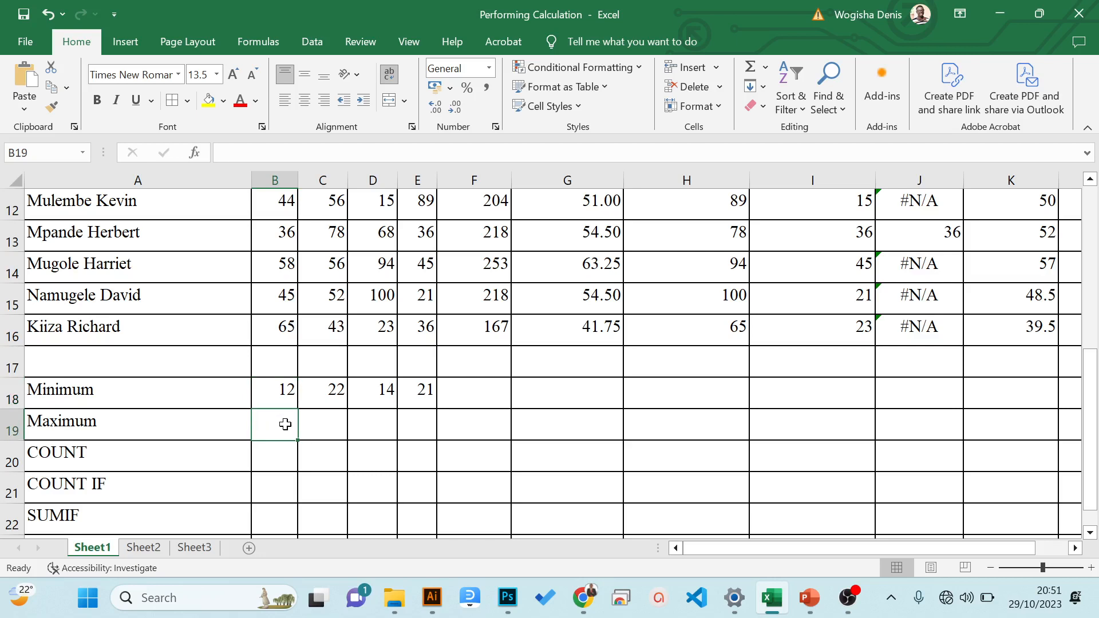
left_click_drag(1094, 452, 1063, 252)
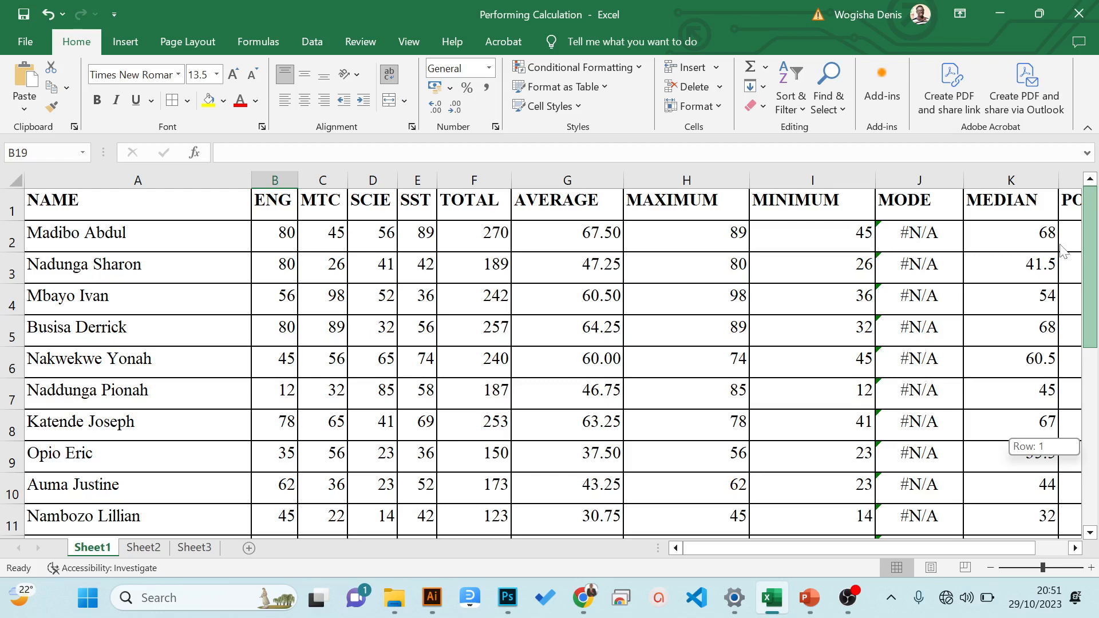
left_click_drag(1063, 251, 1097, 450)
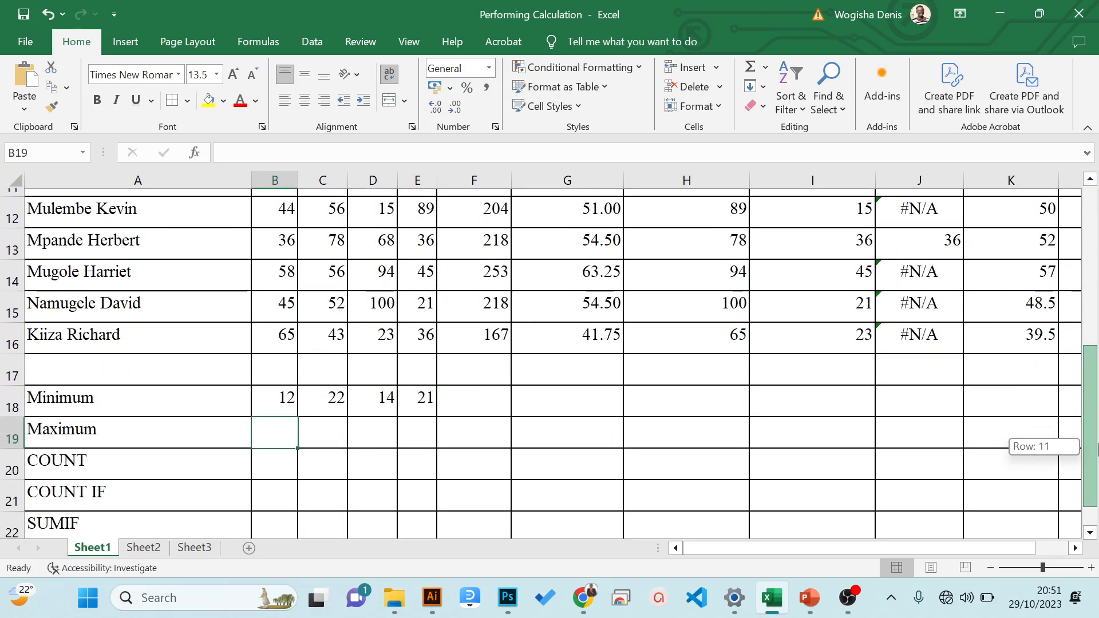
left_click_drag(1097, 449, 1046, 255)
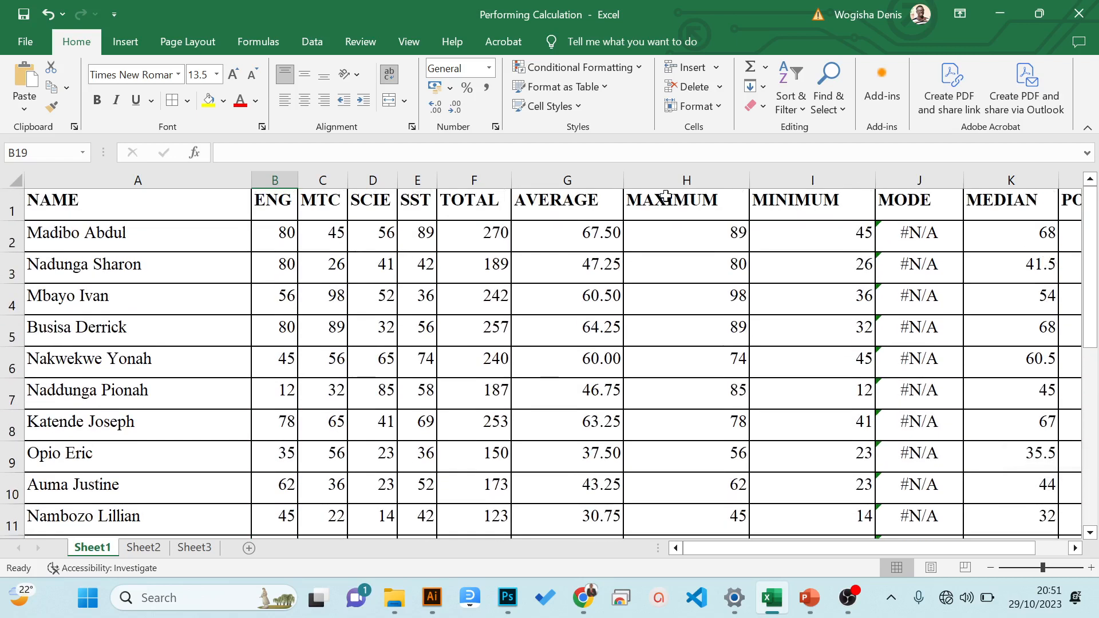
left_click(683, 232)
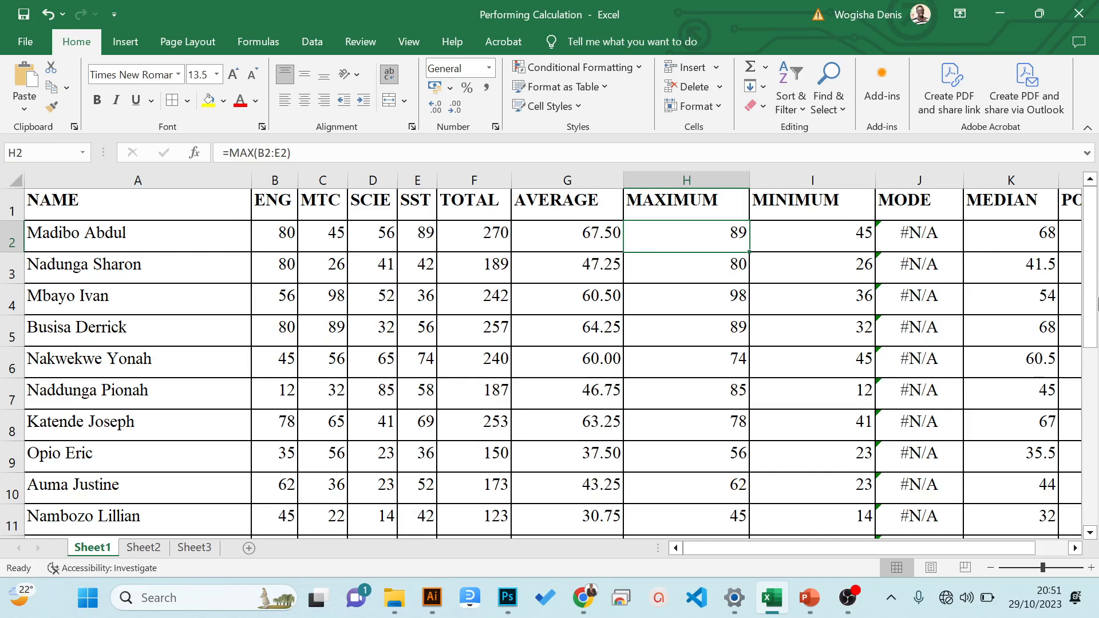
left_click(324, 370)
left_click(285, 369)
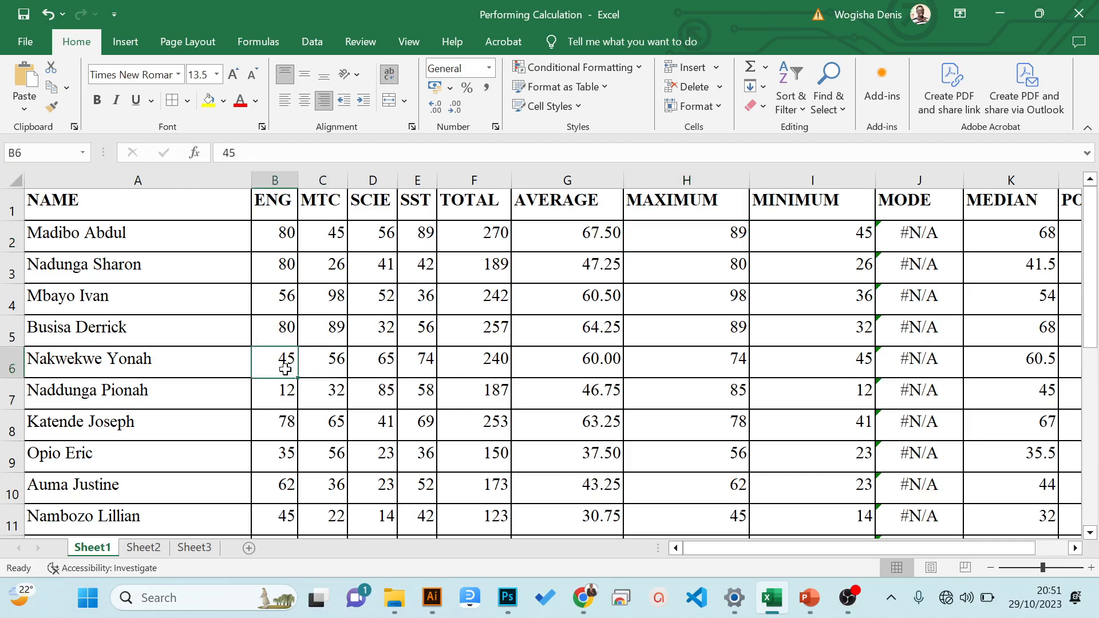
key("Down")
key("Down")
key("Down")
key("Down")
key("Down")
key("Down")
key("Down")
key("Down")
key("Down")
key("Down")
key("Down")
key("Down")
key("Down")
key("Down")
key("Down")
key("Down")
key("Down")
key("Down")
key("Down")
key("Down")
key("Up")
key("Up")
key("Up")
key("Up")
key("Up")
key("Up")
key("Up")
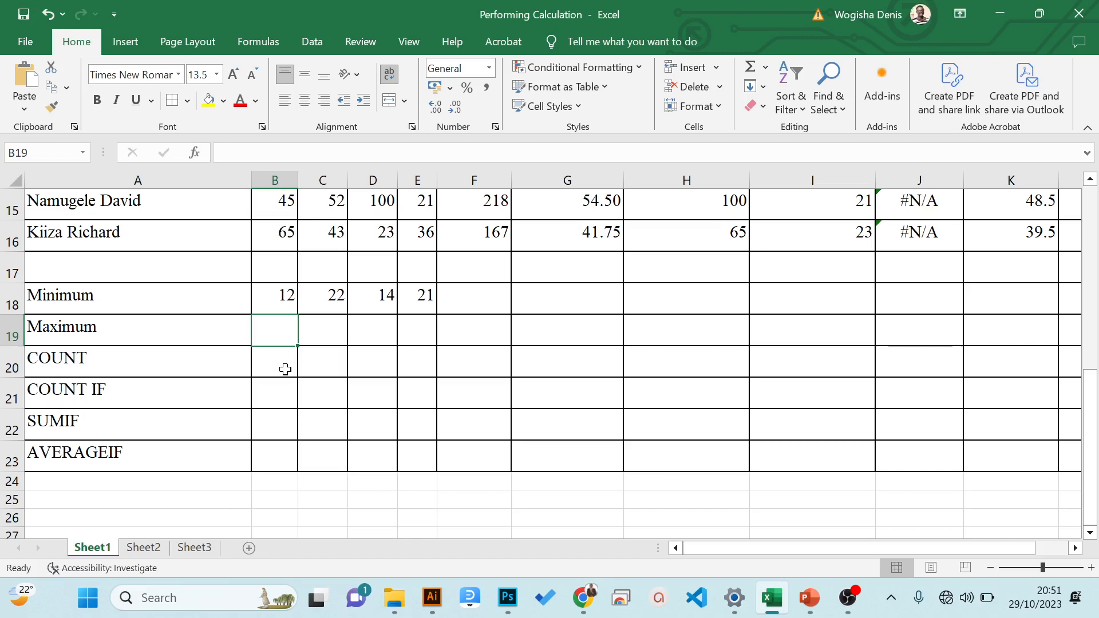
- Write the formula =MAX(B2:B16) in B19 of the Maximum row to find the highest ENG mark
type("=")
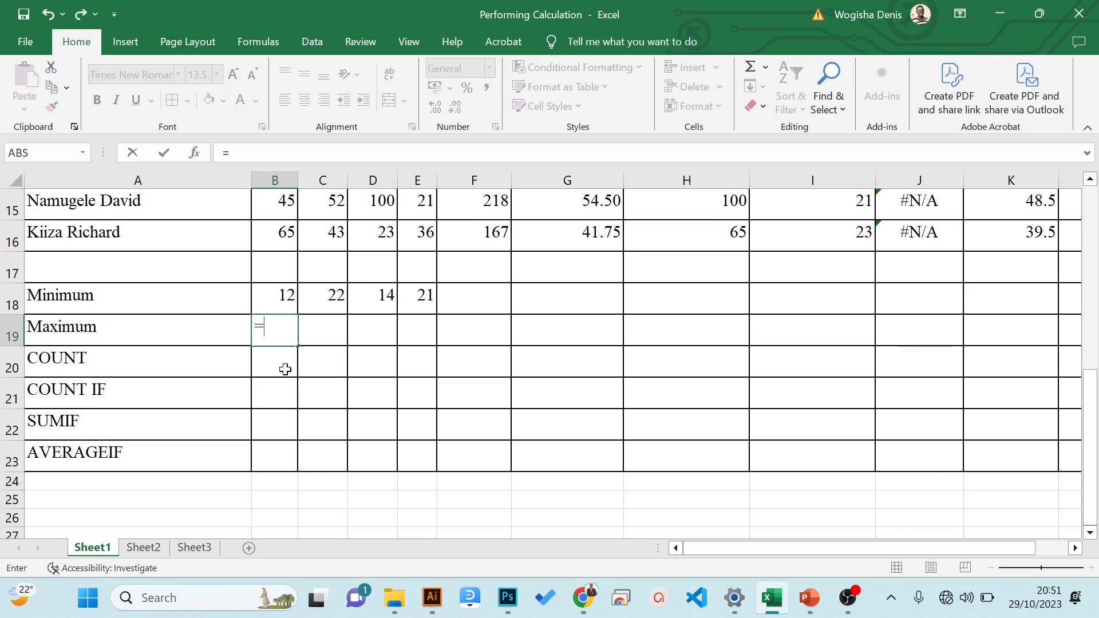
type("max")
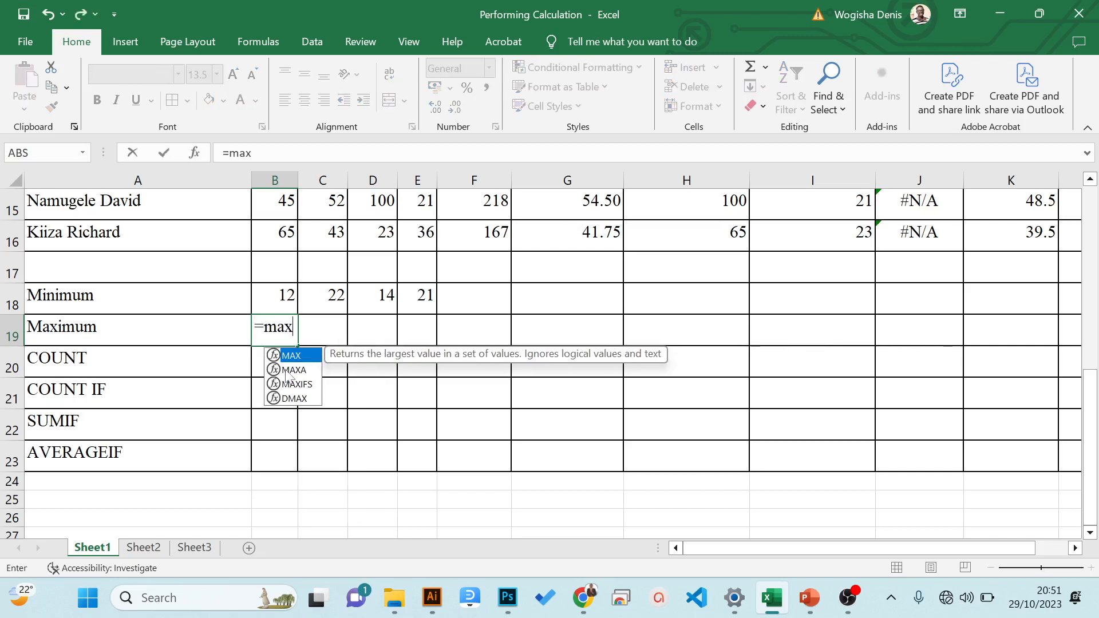
type("(")
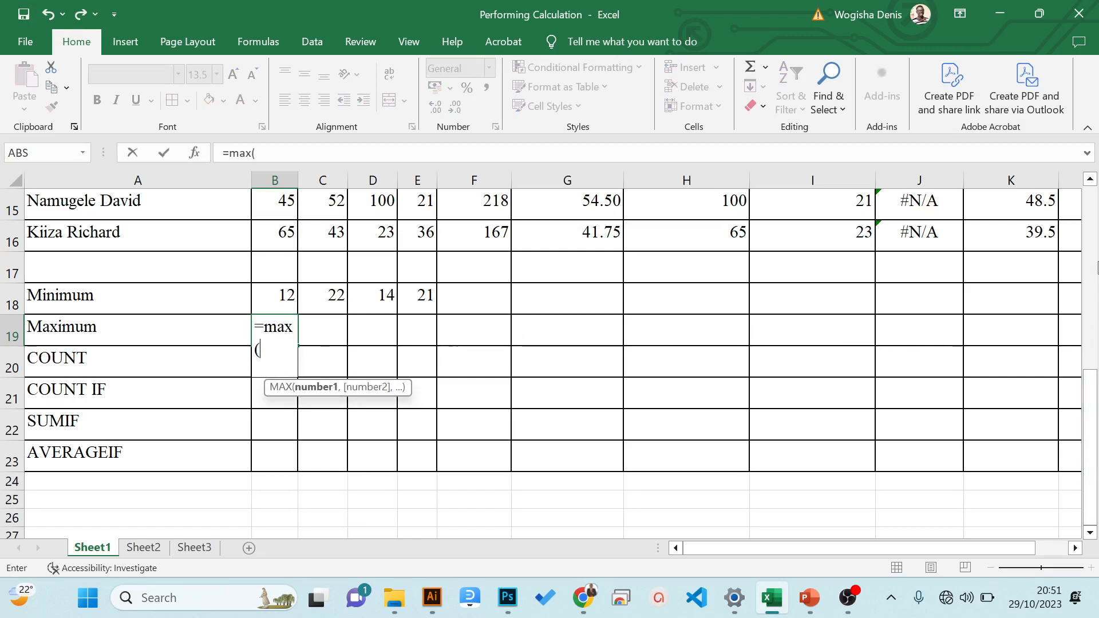
left_click_drag(1092, 445, 1089, 256)
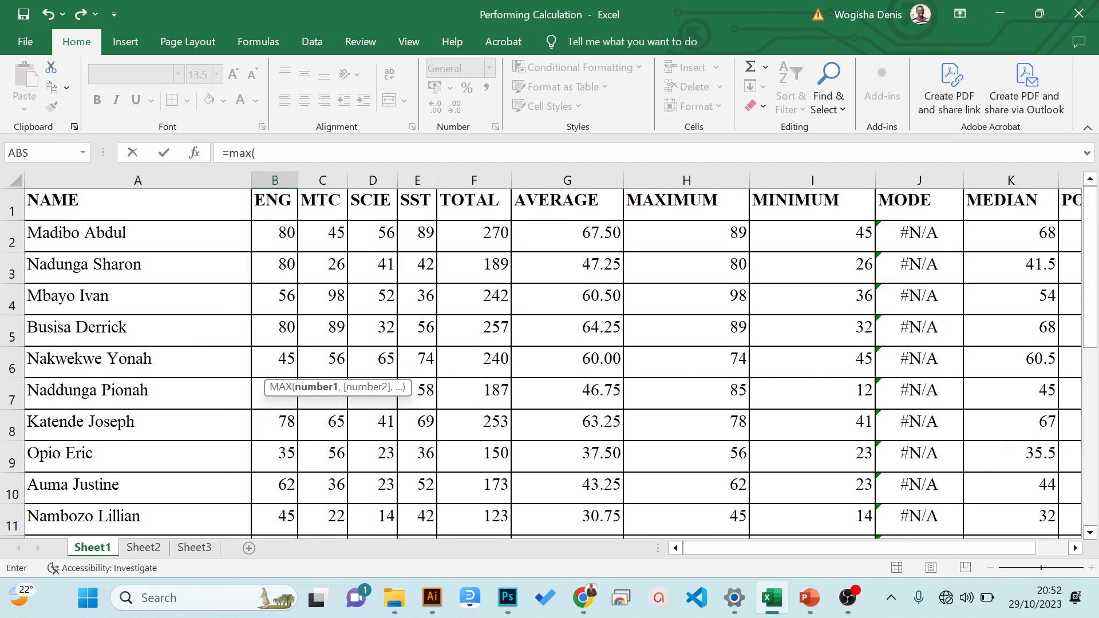
left_click_drag(285, 237, 277, 456)
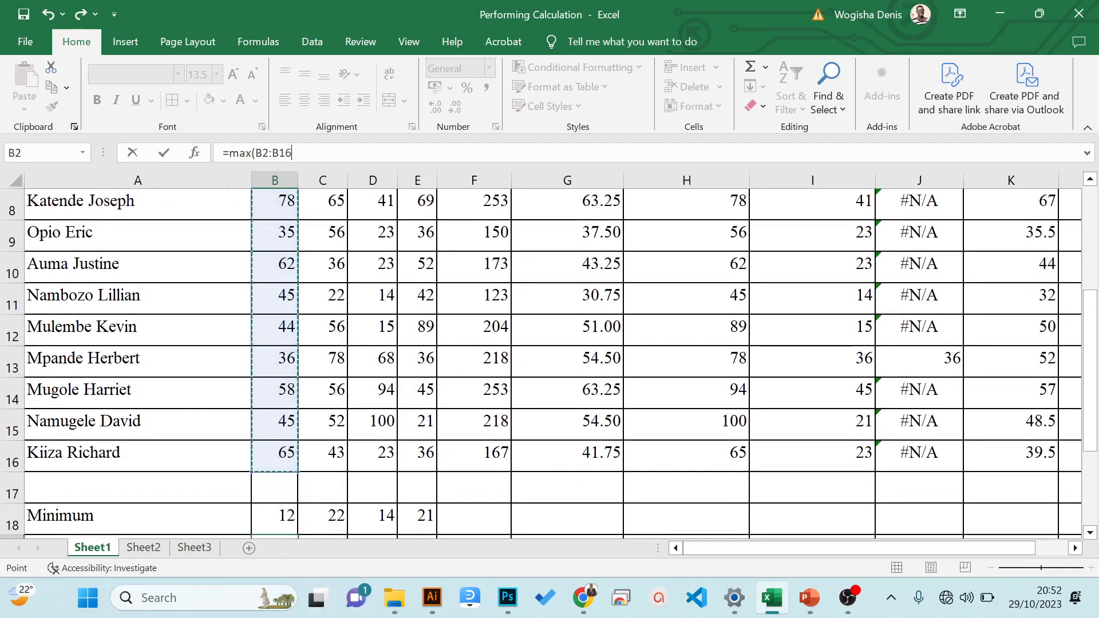
left_click(298, 153)
type(")")
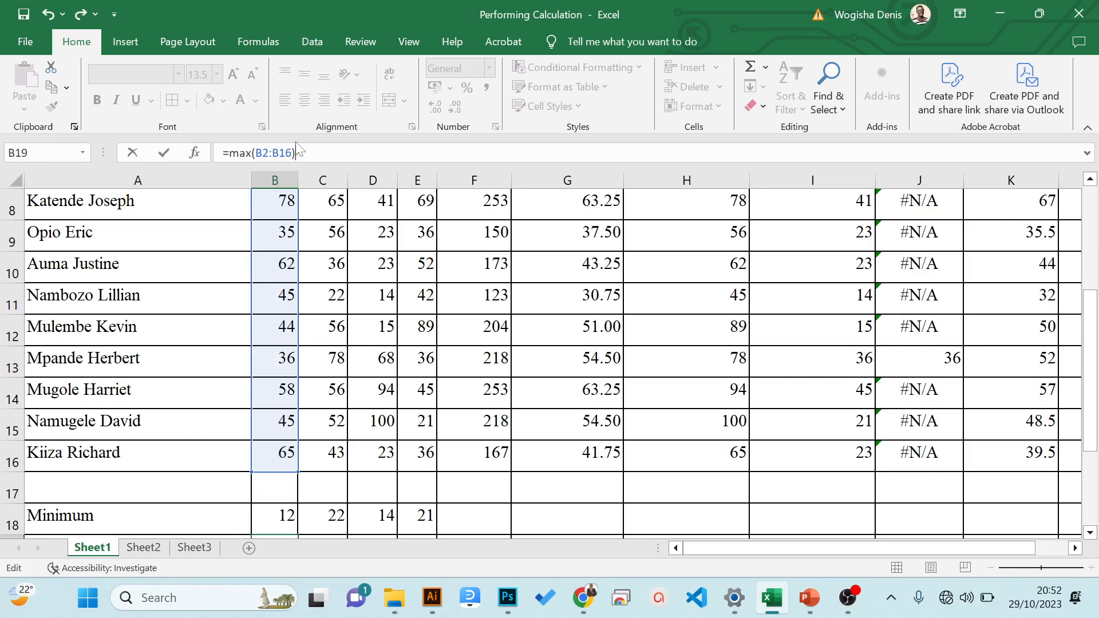
key("Return")
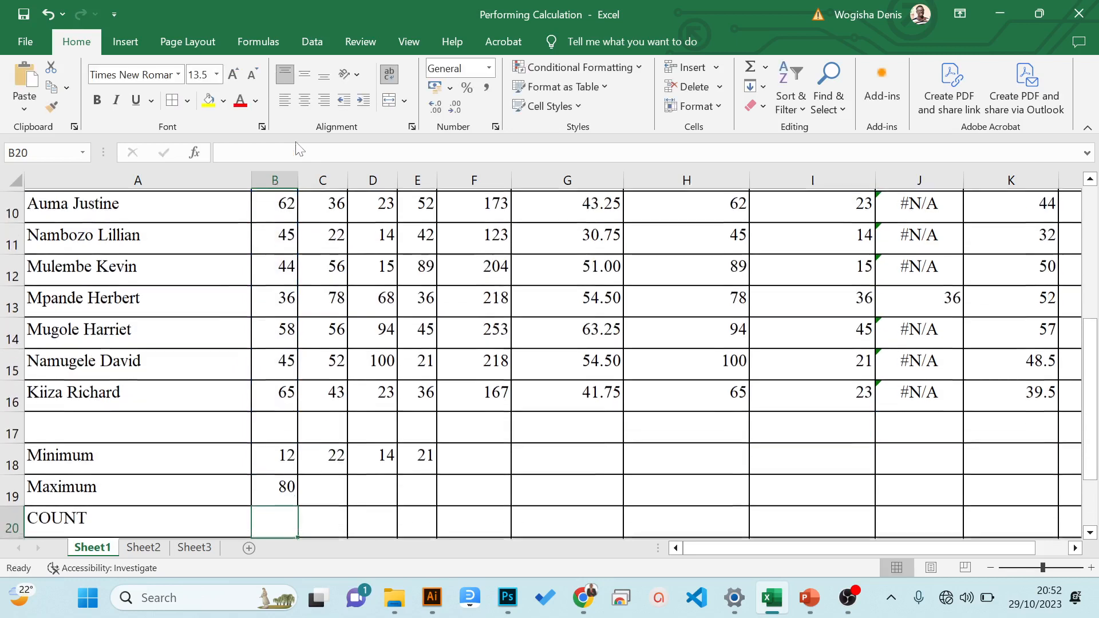
- Copy the maximum formula from B19 across to E19, and check the formulas in D19, C19 and B19
key("Up")
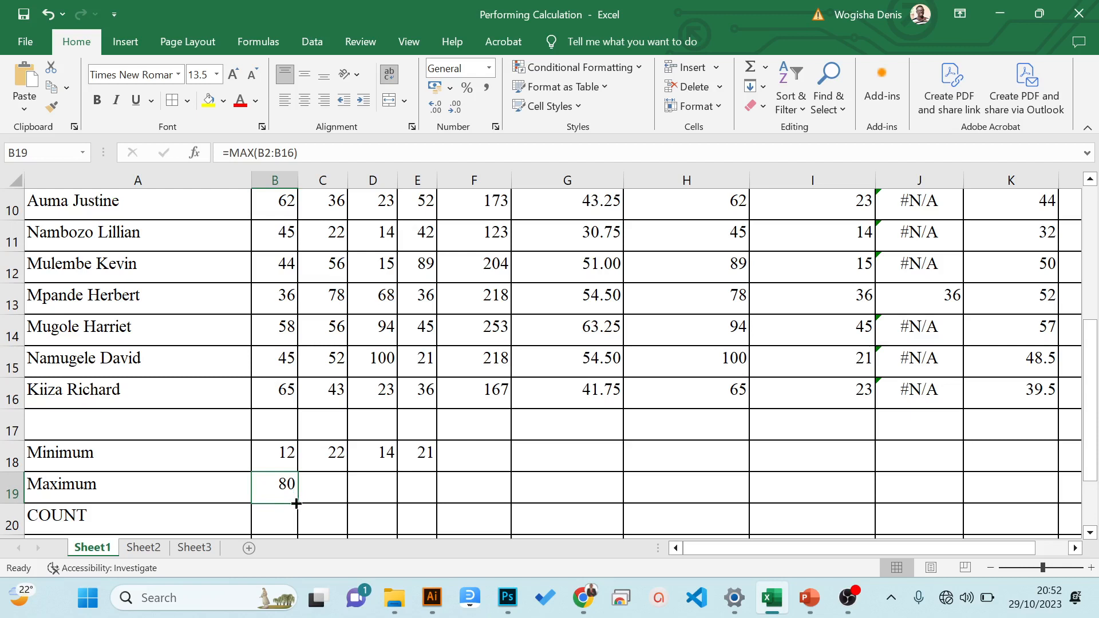
left_click_drag(296, 503, 421, 504)
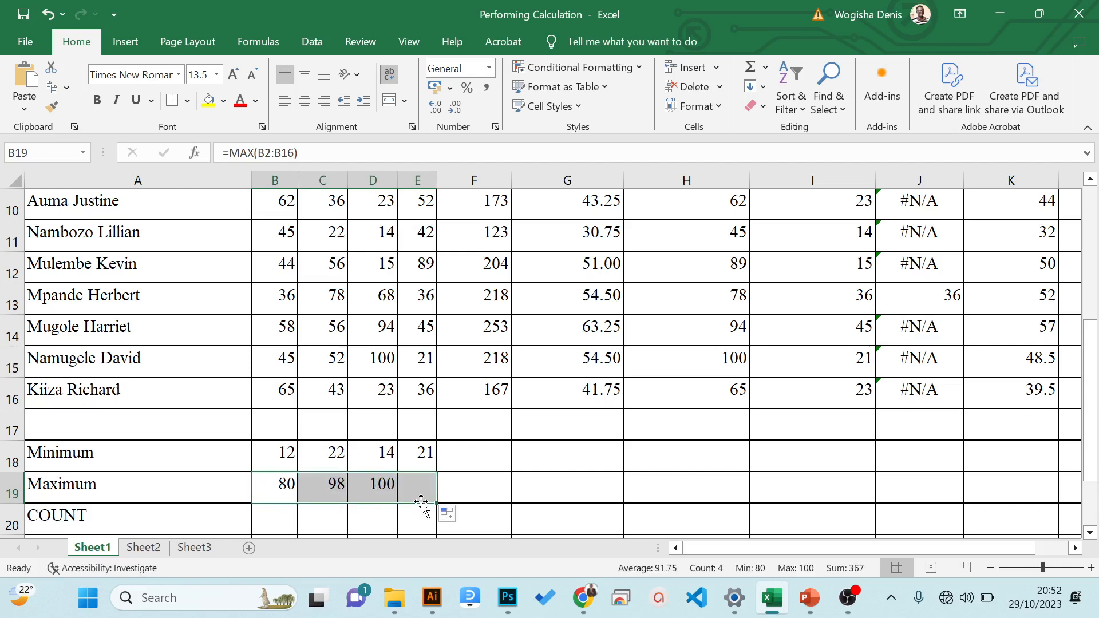
left_click(365, 488)
mouse_move(1080, 397)
left_mouse_down()
mouse_move(1084, 349)
mouse_move(1058, 213)
mouse_move(1055, 247)
mouse_move(1096, 361)
mouse_move(1097, 408)
left_mouse_up()
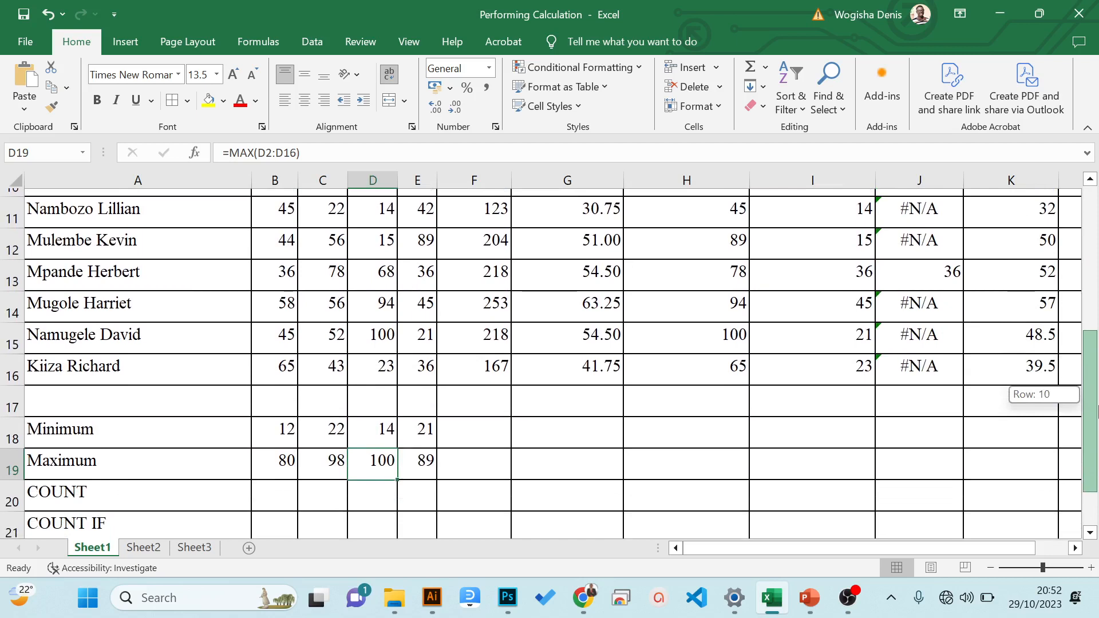
left_click_drag(1097, 408, 1097, 408)
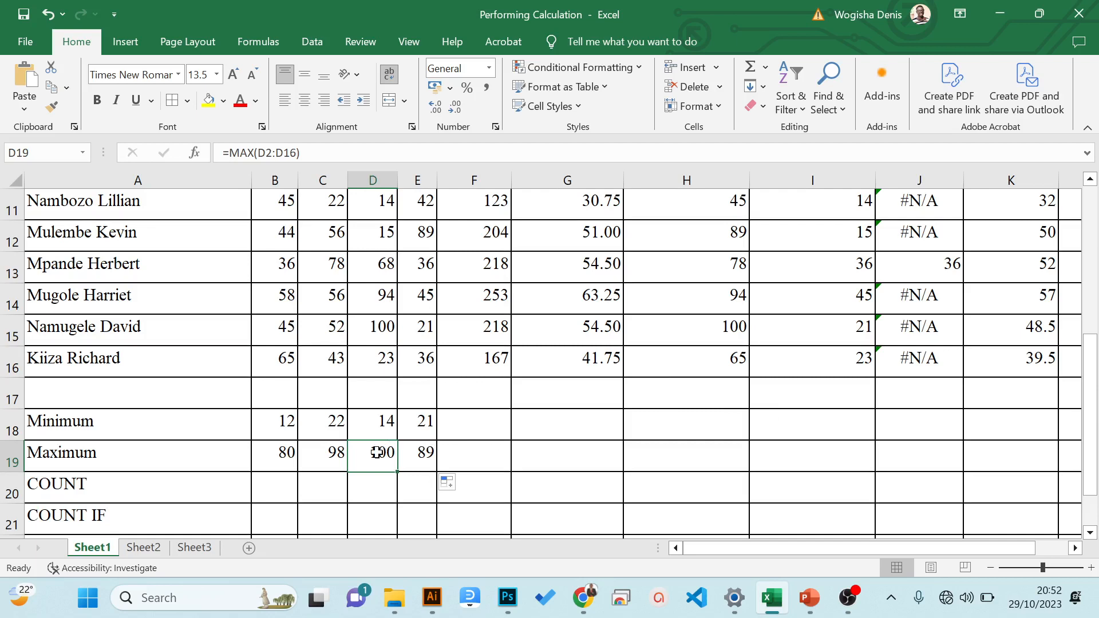
left_click(319, 444)
left_click_drag(1090, 412, 1096, 390)
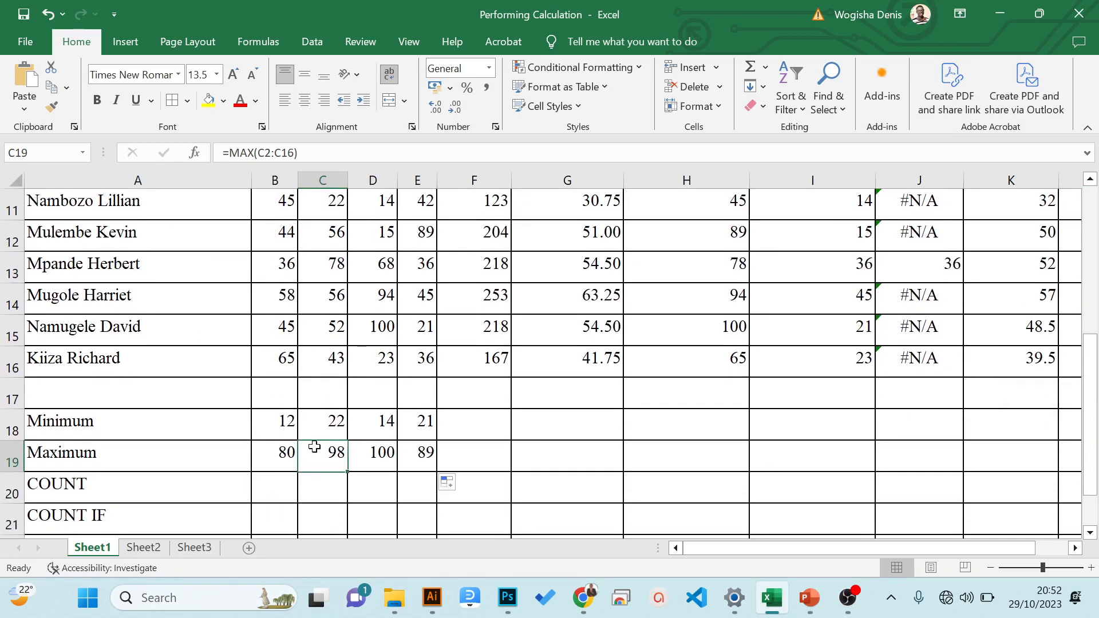
left_click(285, 455)
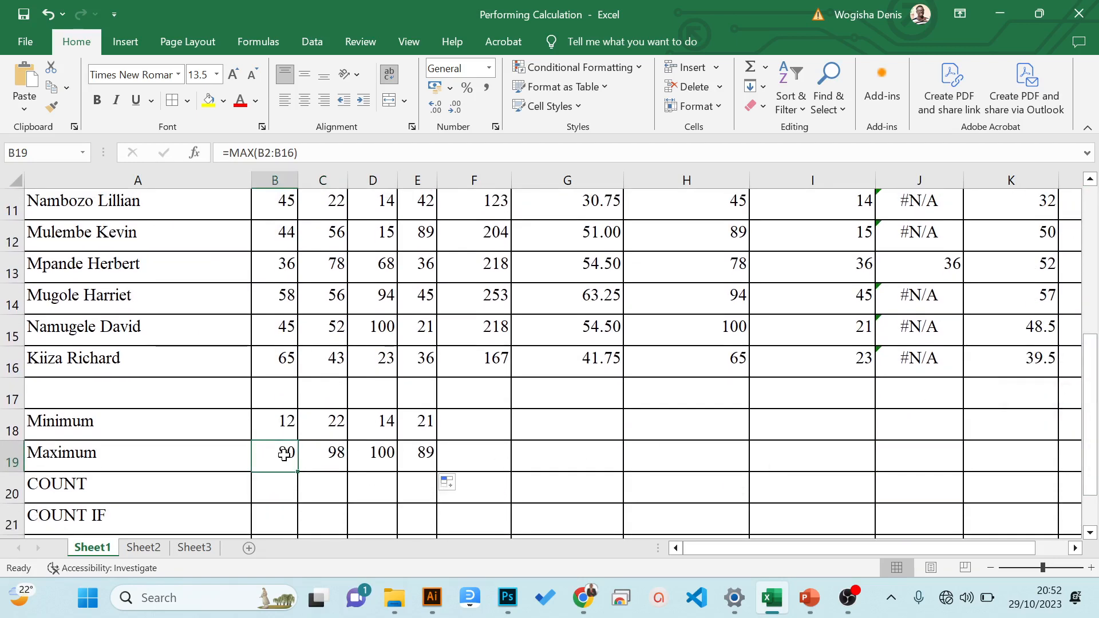
- Write the formula =COUNT(B2:B16) in B20 of the COUNT row to count the students with ENG marks
left_click(286, 479)
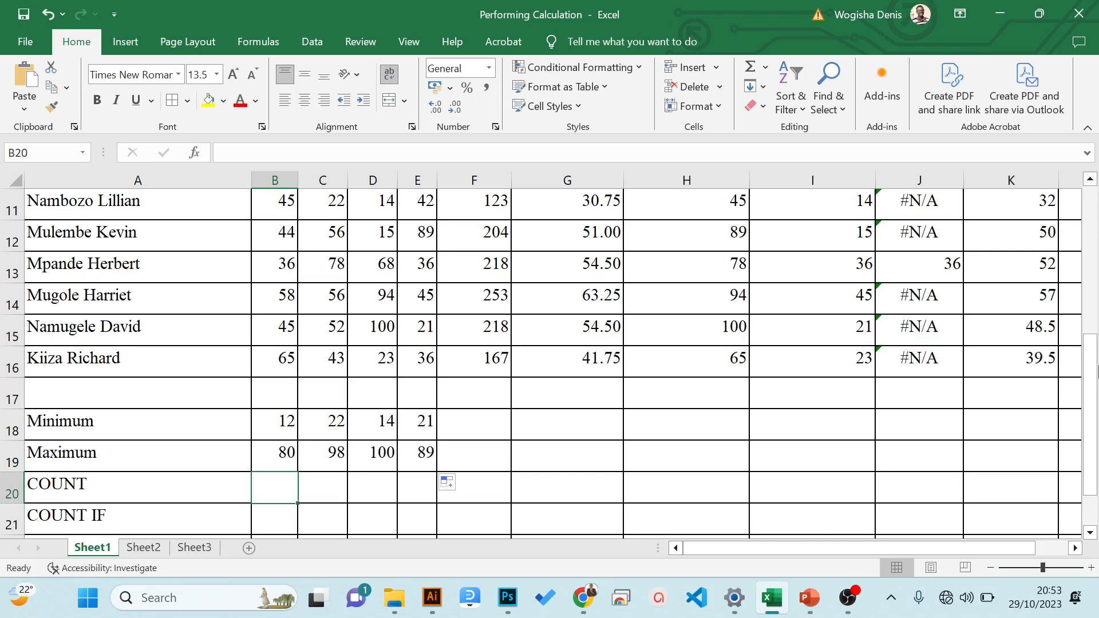
left_click_drag(1090, 358, 1075, 207)
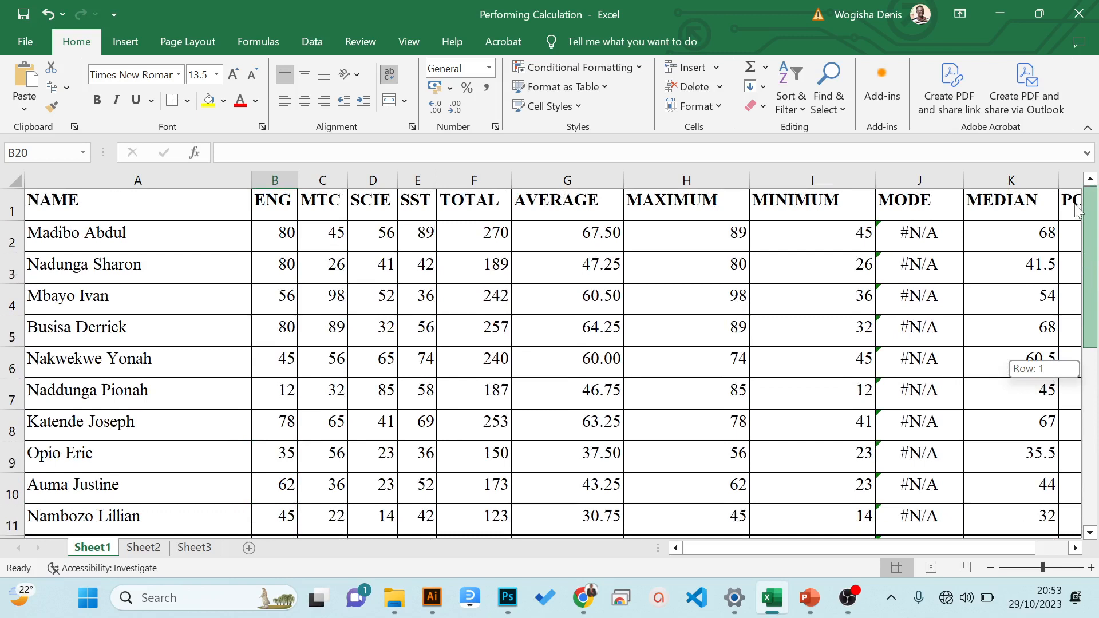
left_click_drag(1075, 207, 1075, 207)
left_click_drag(1077, 211, 1097, 402)
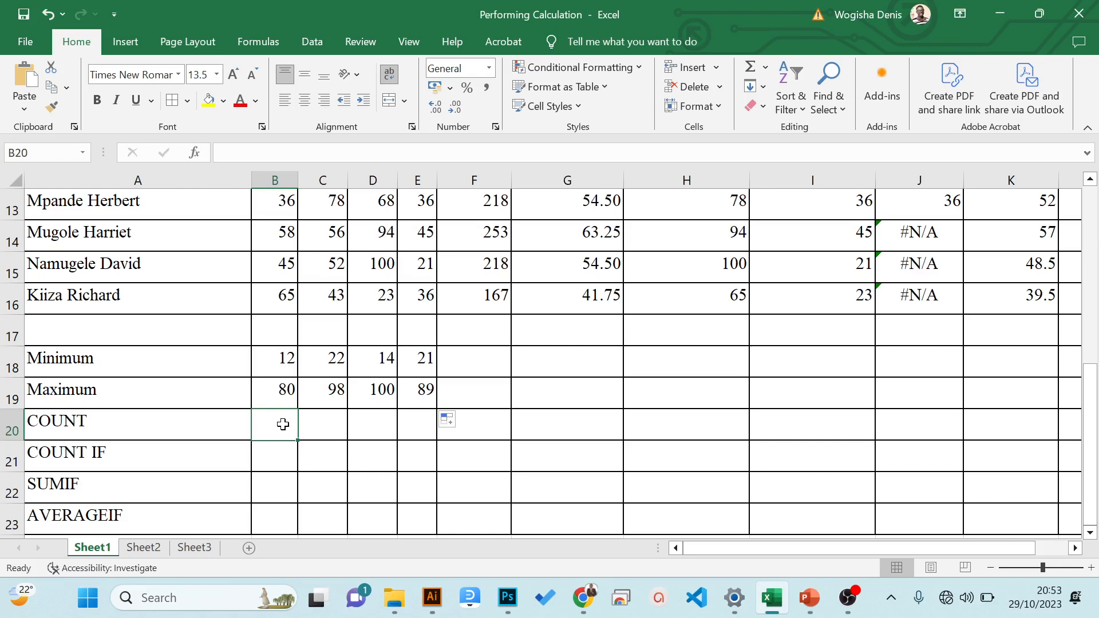
type("=")
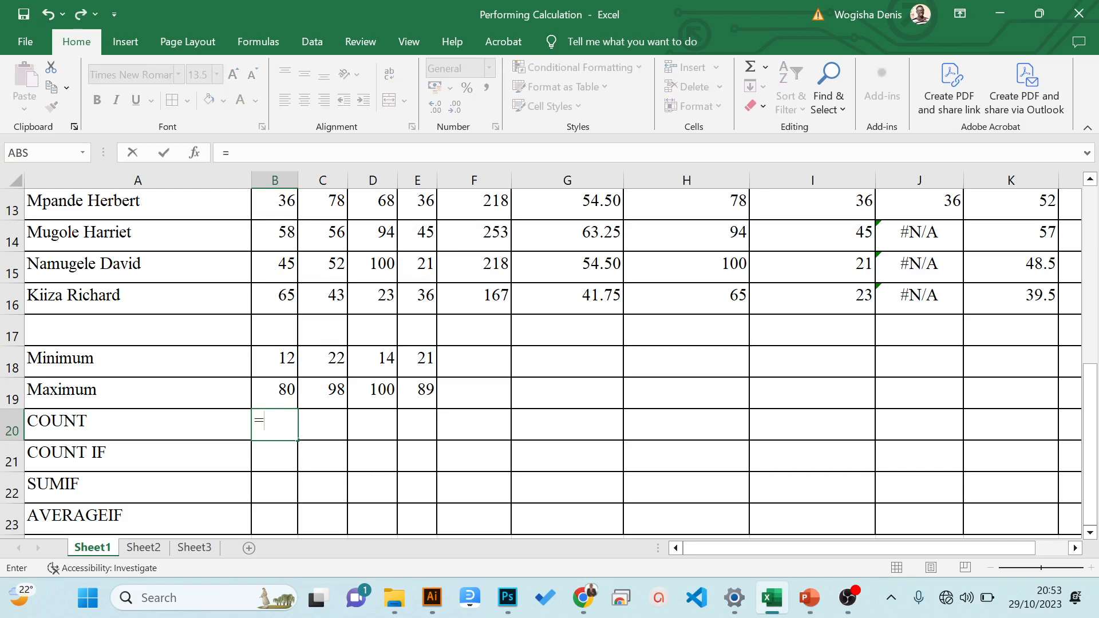
type("count")
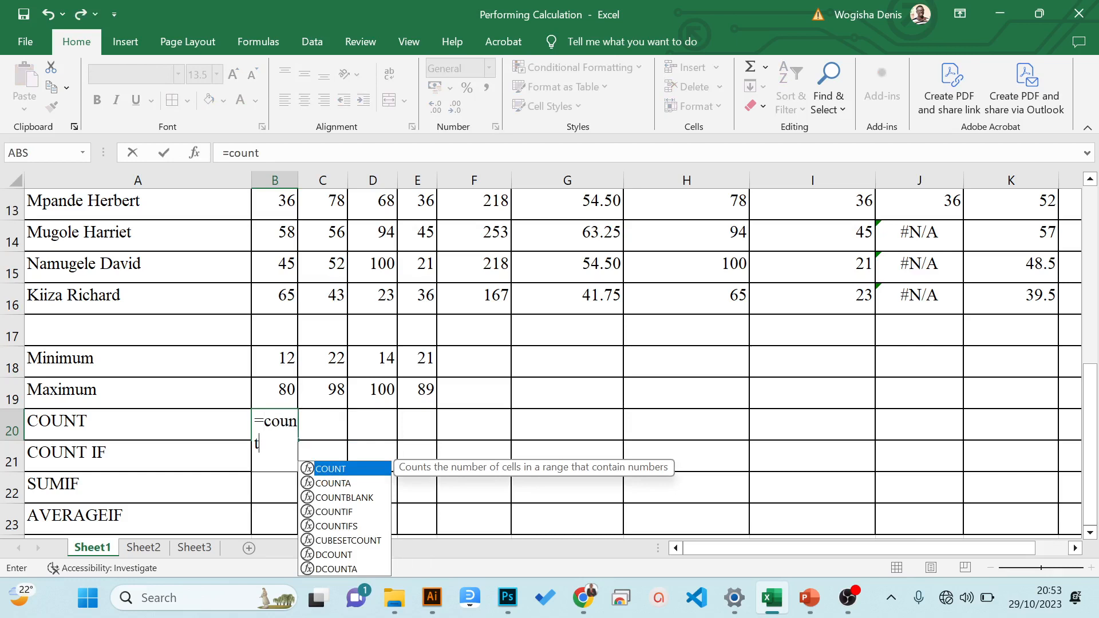
type("(")
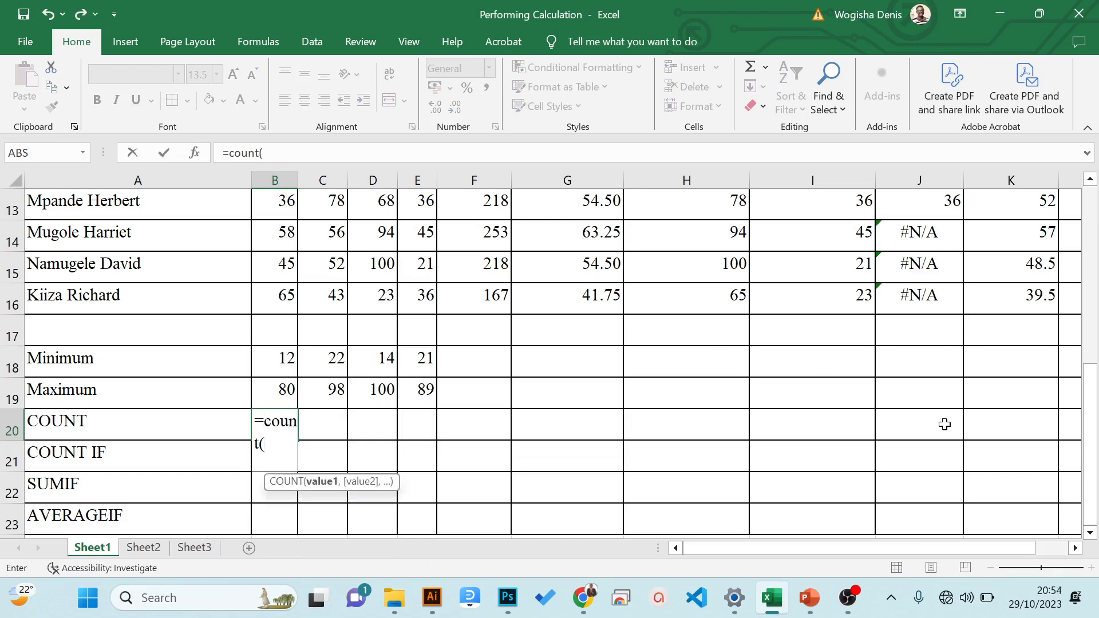
left_click_drag(1092, 447, 1096, 238)
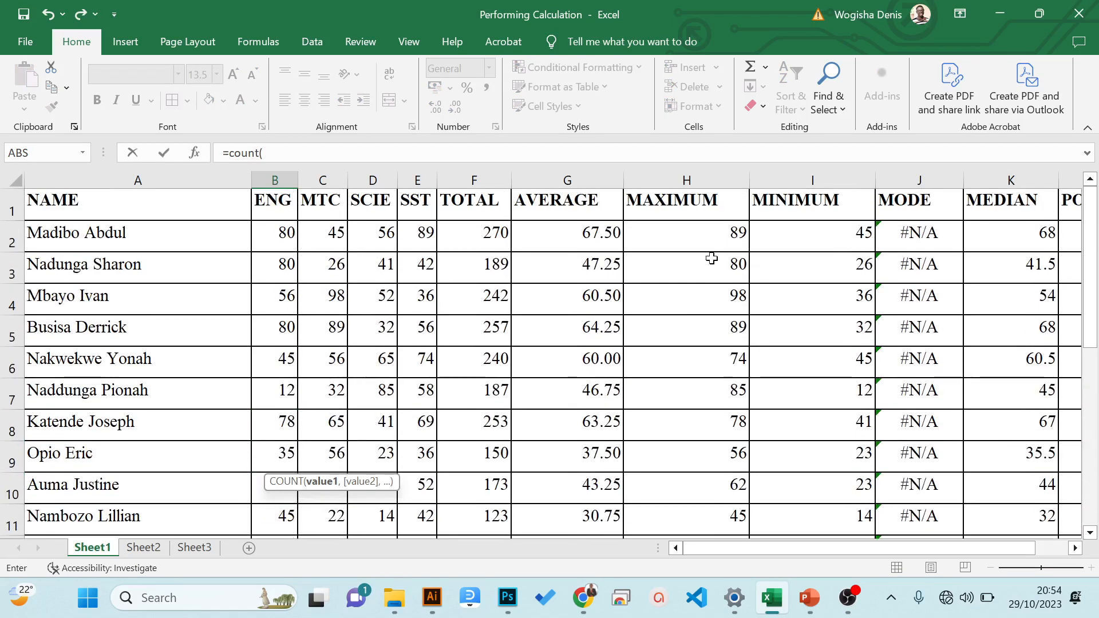
left_click_drag(286, 232, 275, 461)
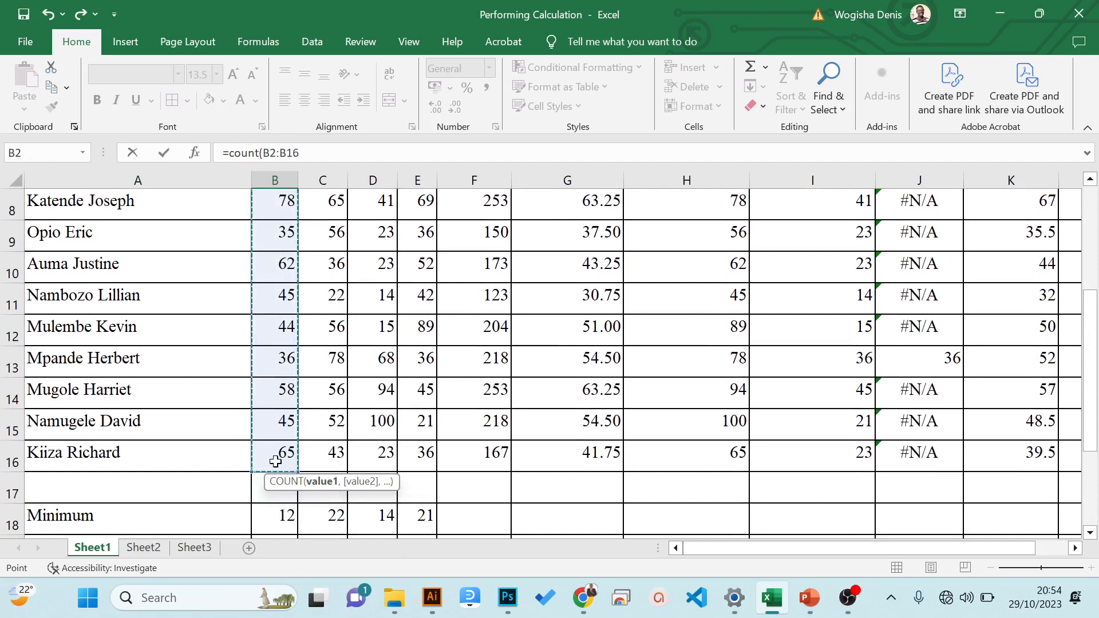
type(")")
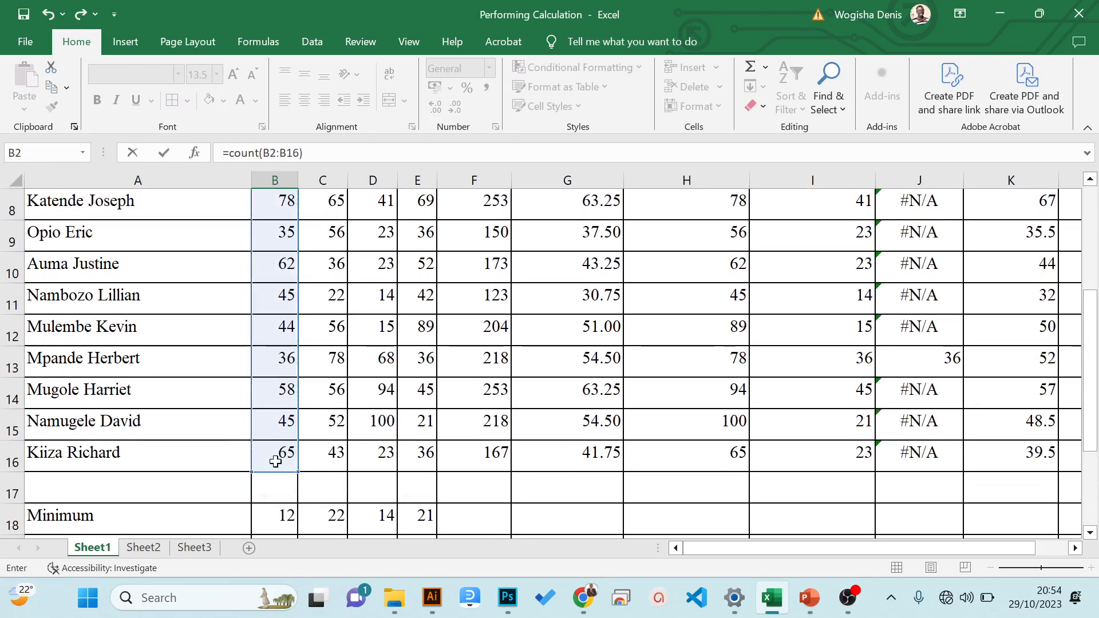
key("Return")
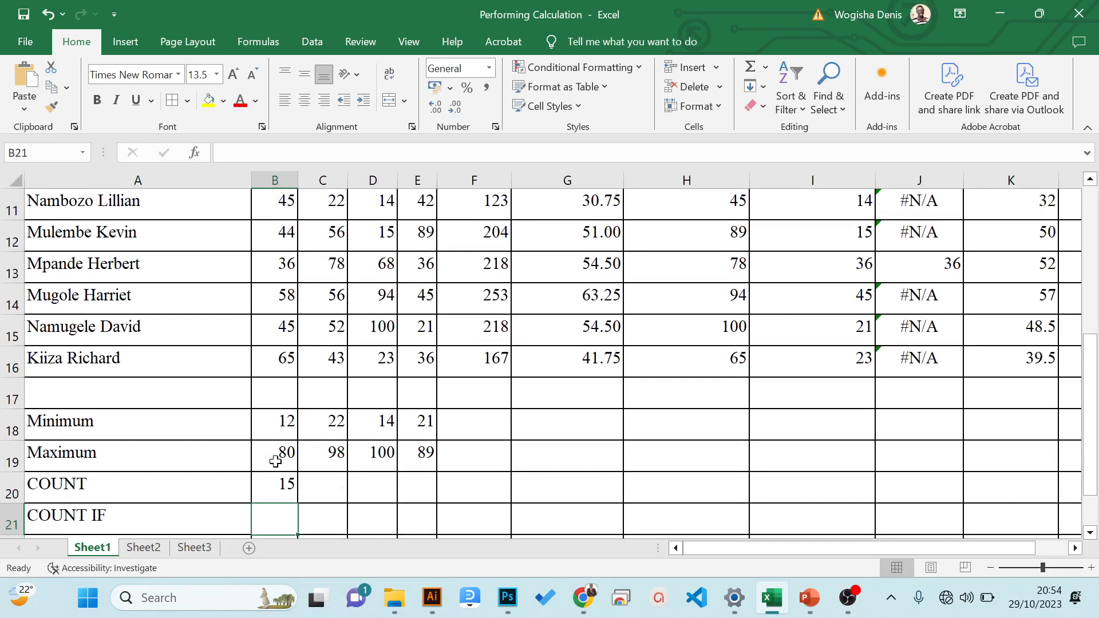
- Check the function and the B2:B16 range of the COUNT formula in B20, and close it unchanged
key("Up")
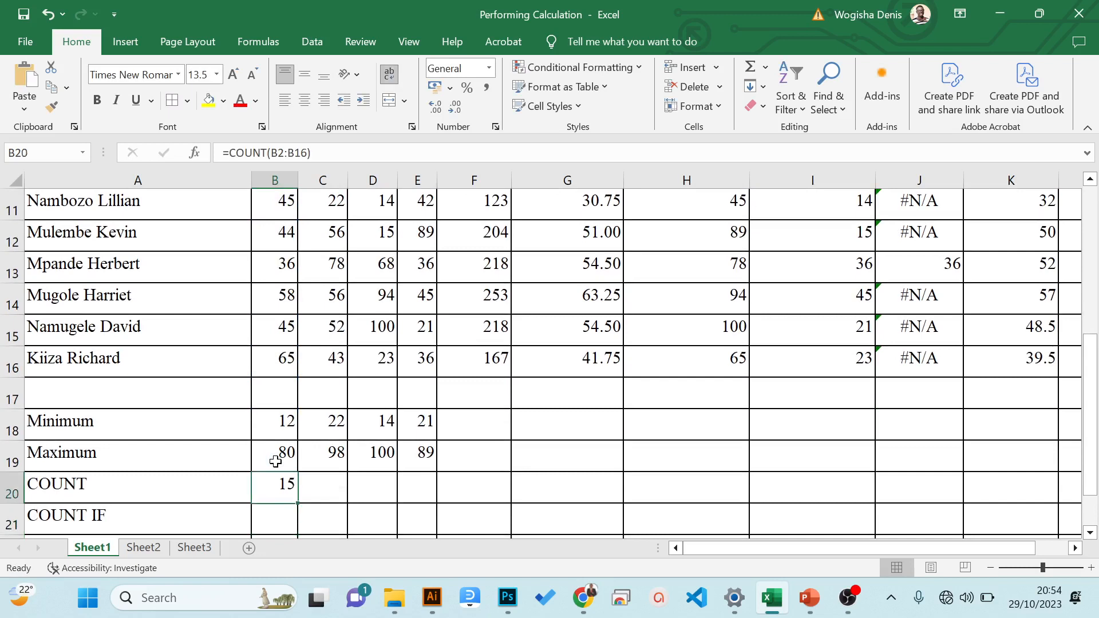
key("F2")
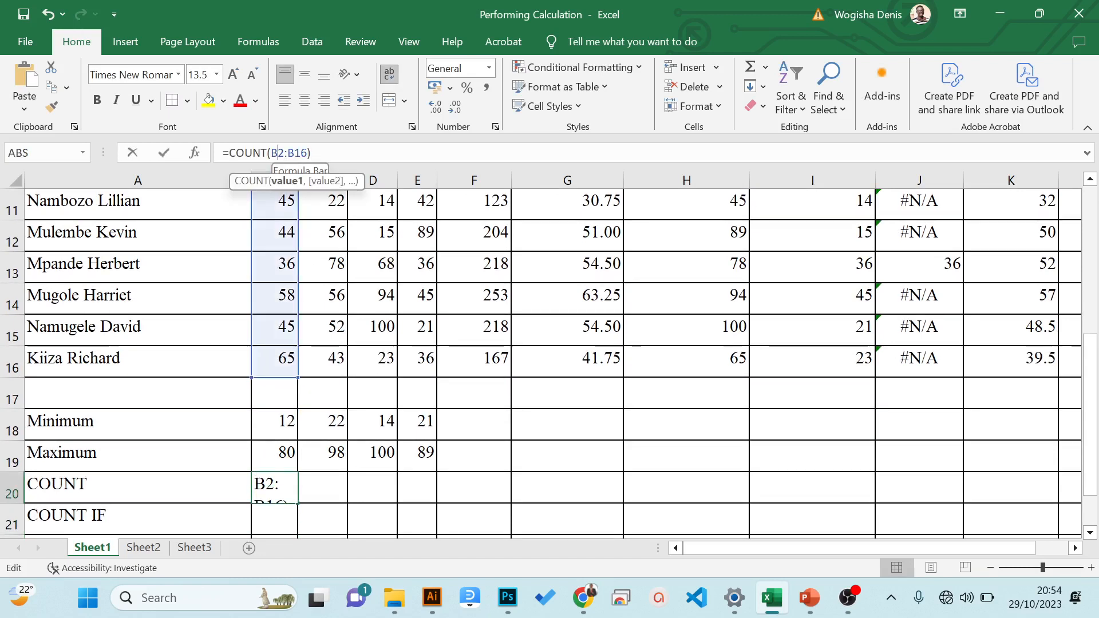
left_click(273, 152)
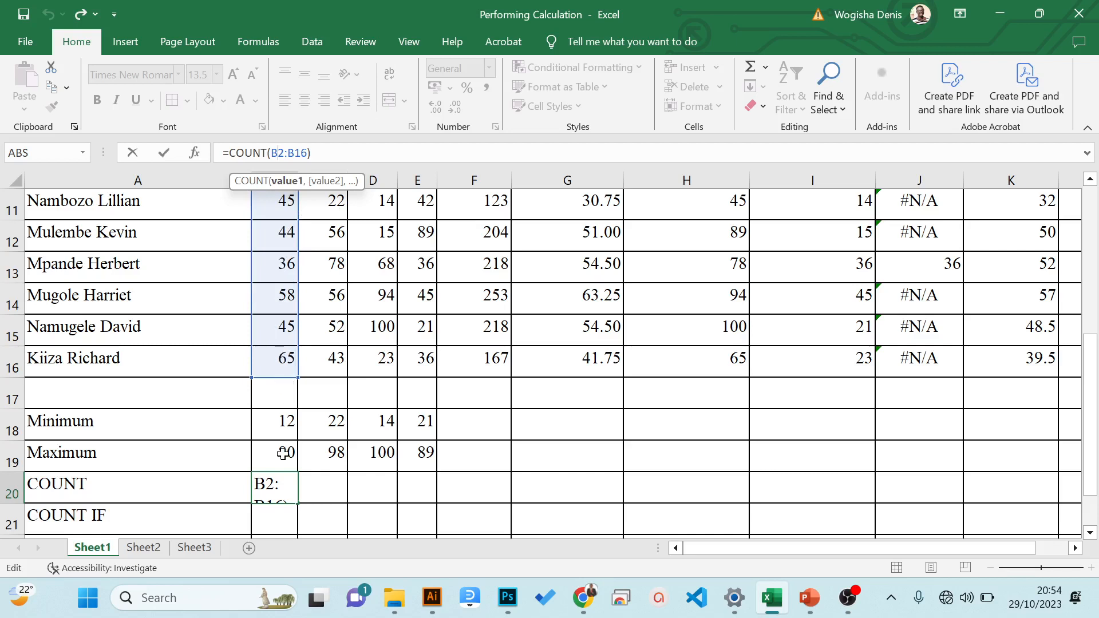
key("ctrl+Return")
key("Down")
key("Down")
key("Down")
key("Down")
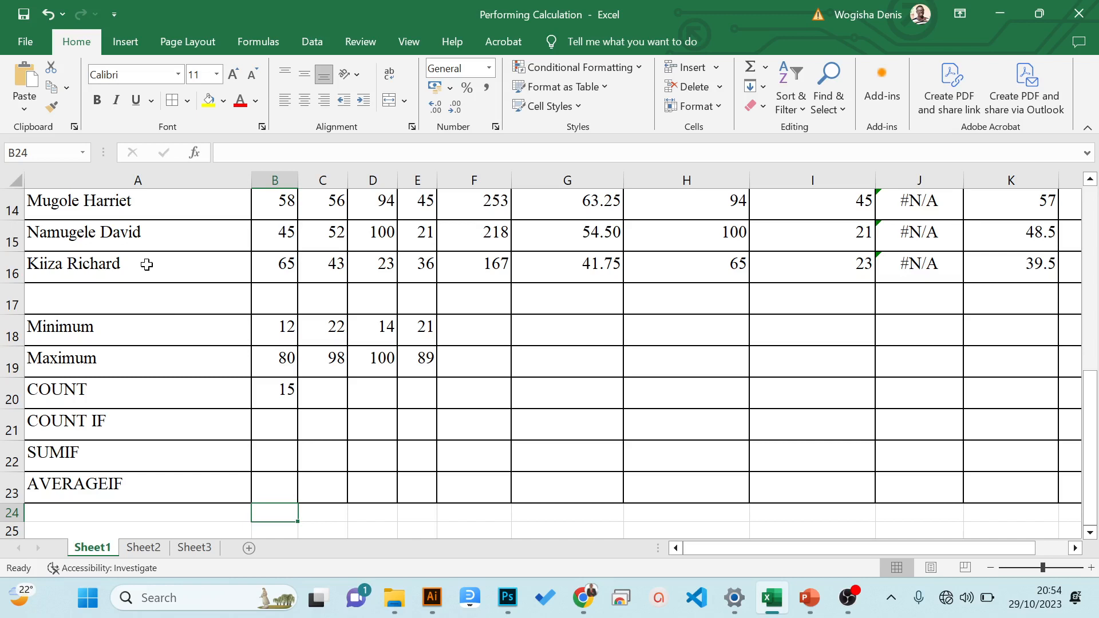
- Replace the formula in B20 with =COUNT(A2:A16) to try counting the student names with COUNT
left_click(263, 384)
key("Delete")
type("=")
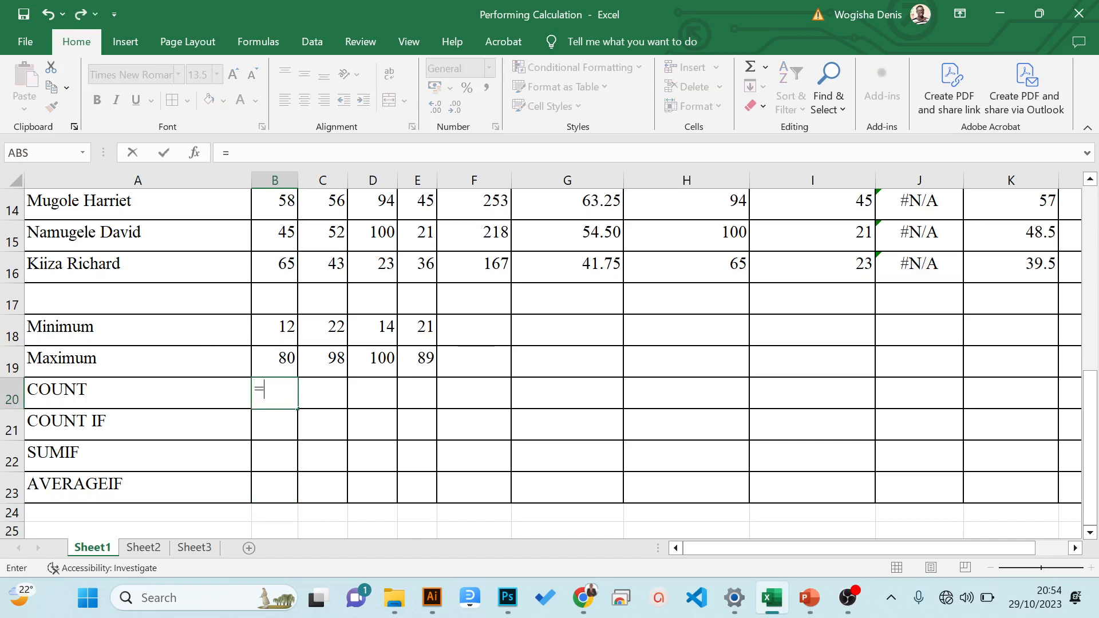
type("count")
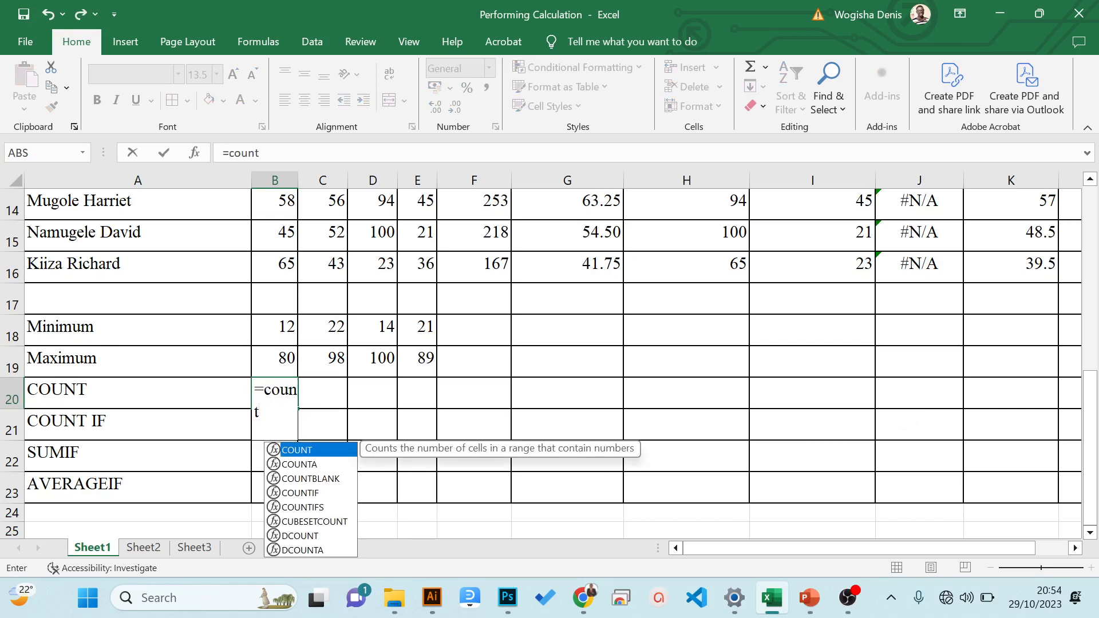
type("(")
left_click_drag(1094, 378, 1080, 205)
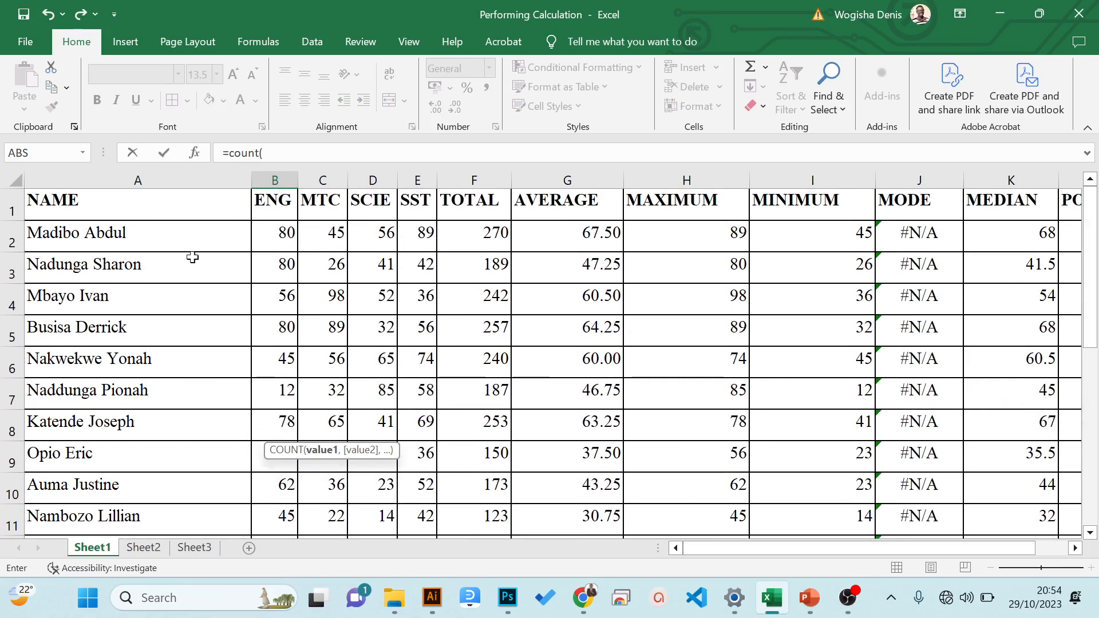
left_click_drag(110, 232, 127, 484)
type(")")
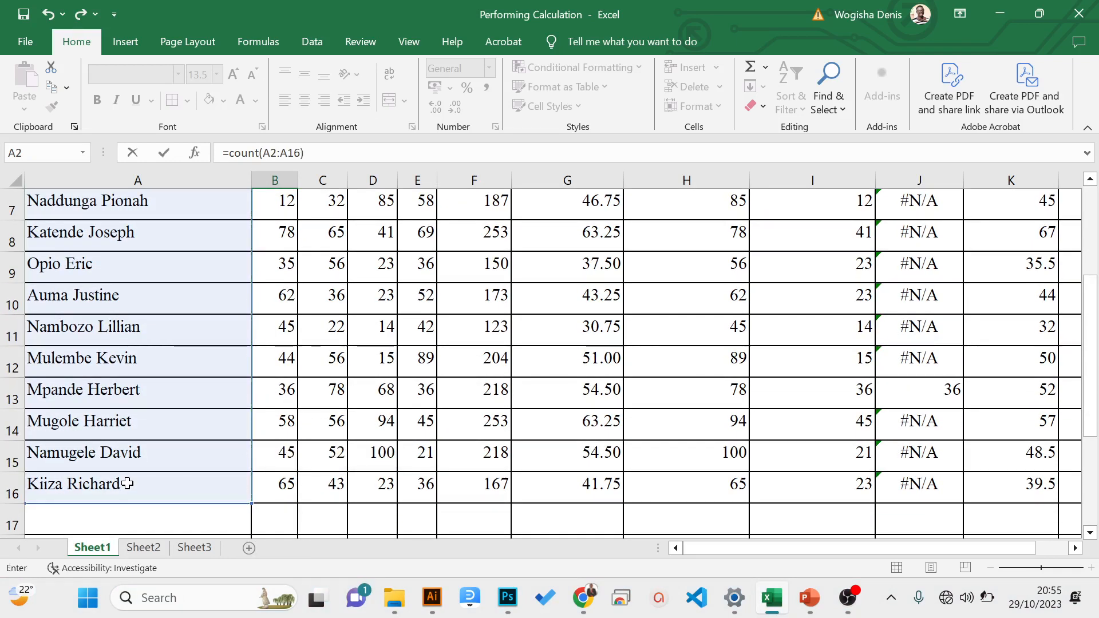
key("ctrl+Return")
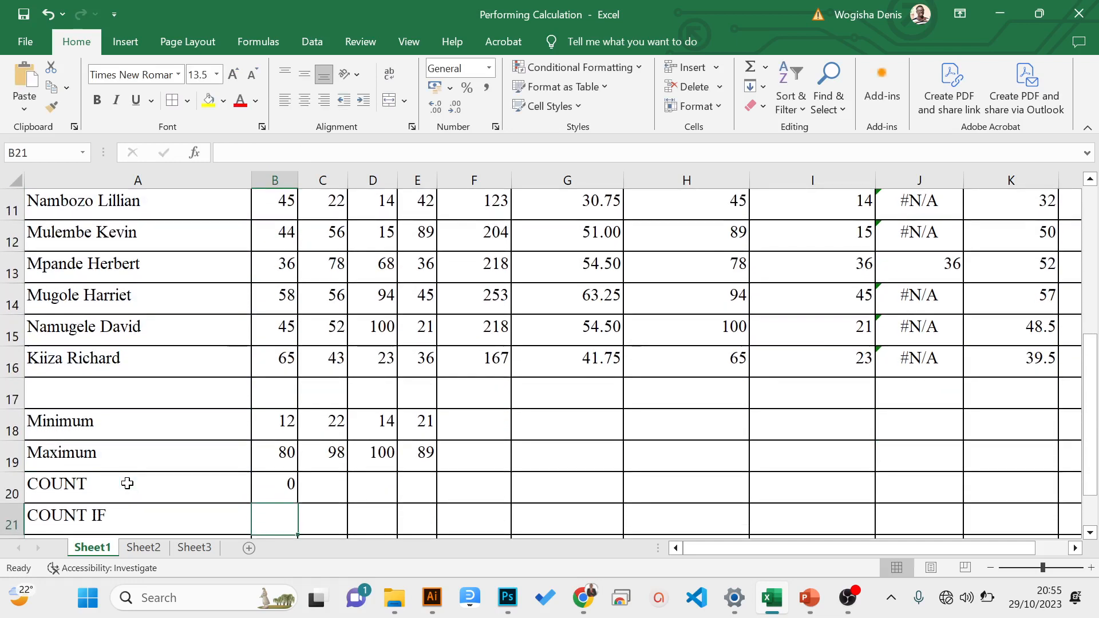
key("Right")
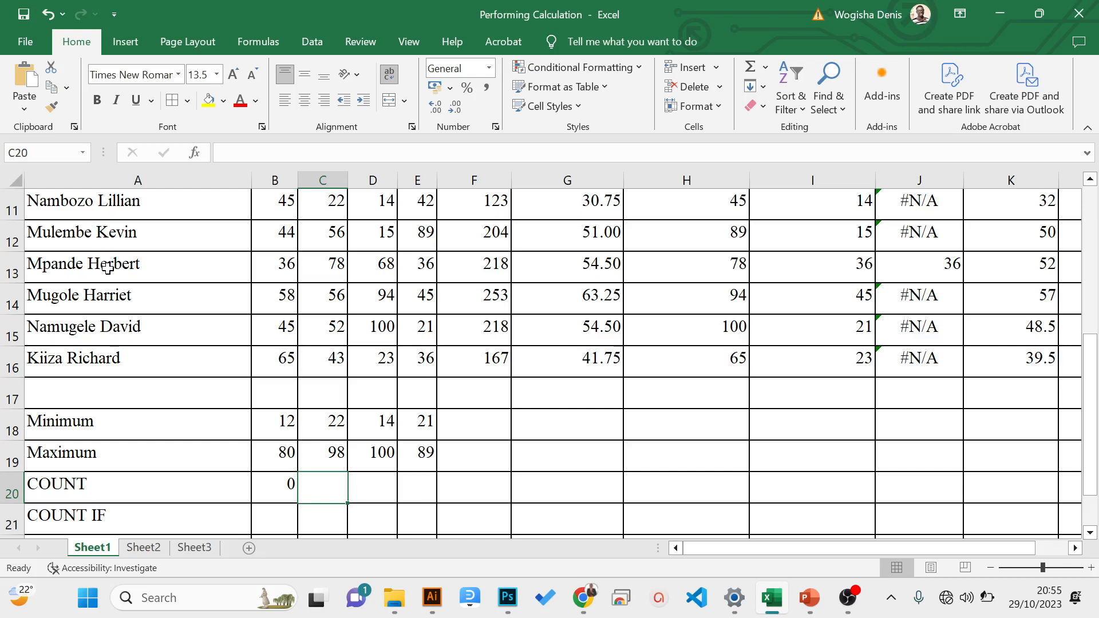
- Clear the COUNT formula in B20 and write =COUNTA(A2:A16) there to count the student names
left_click(265, 488)
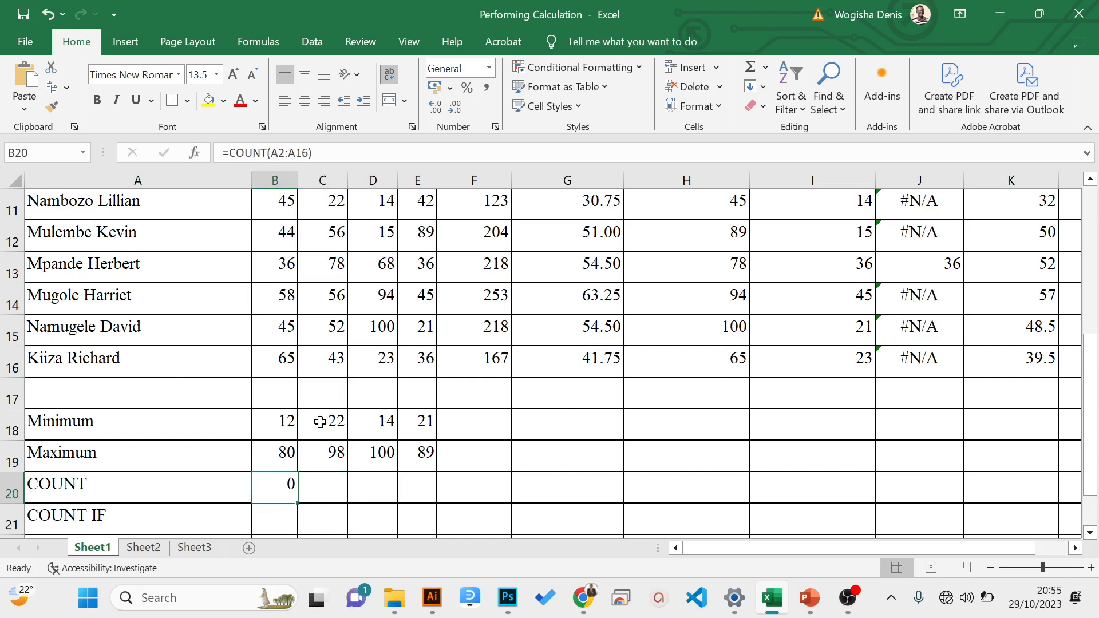
key("Delete")
type("=")
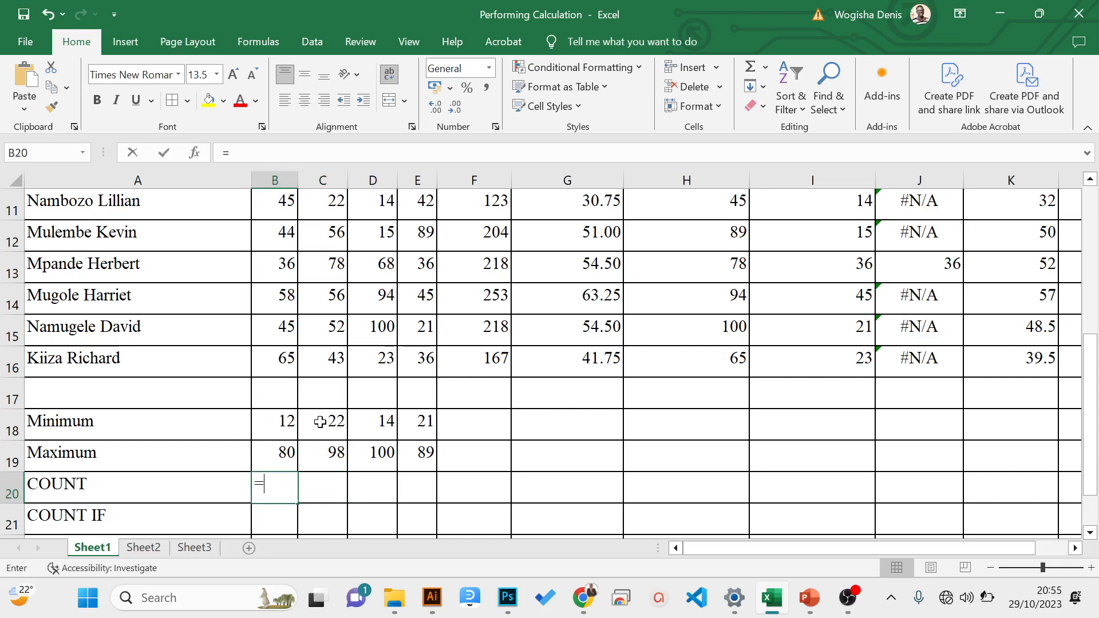
key("BackSpace")
type("=cou")
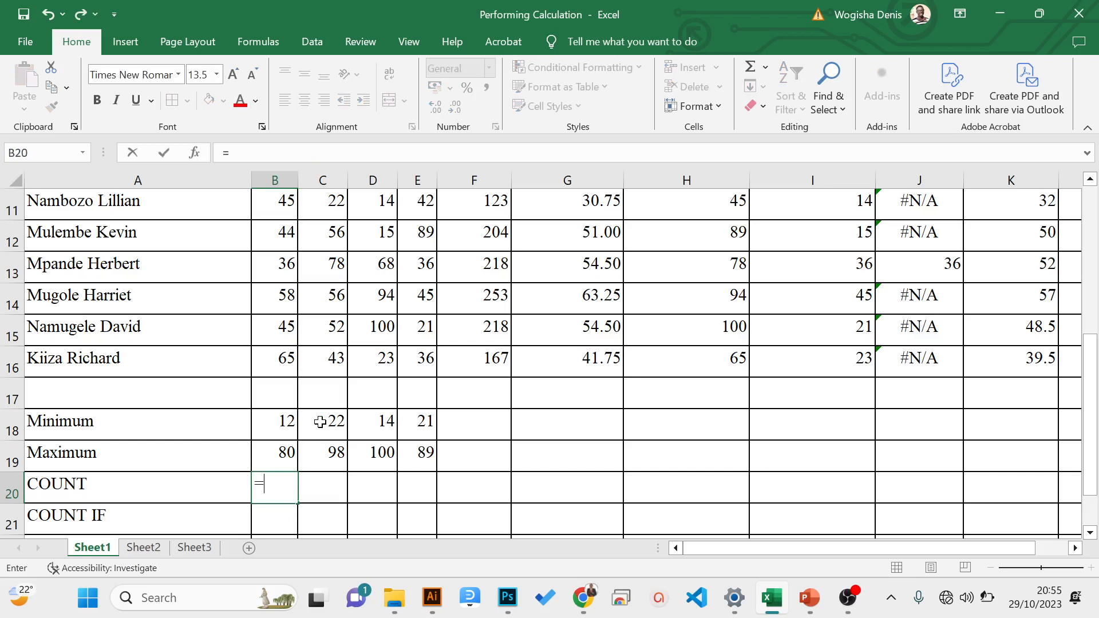
type("ntt")
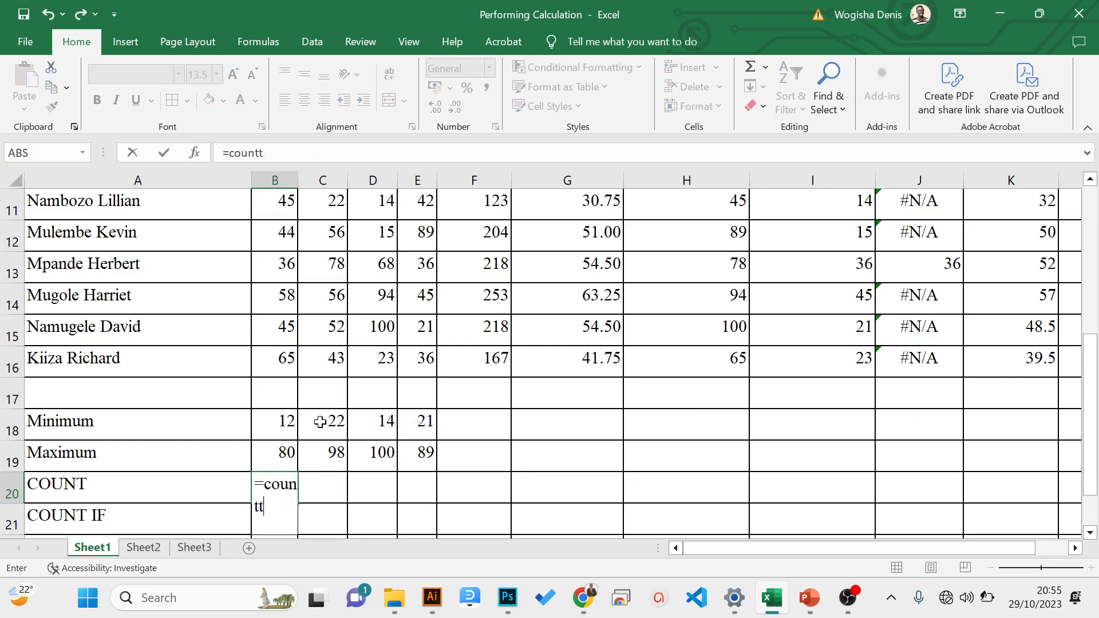
key("BackSpace")
type("a")
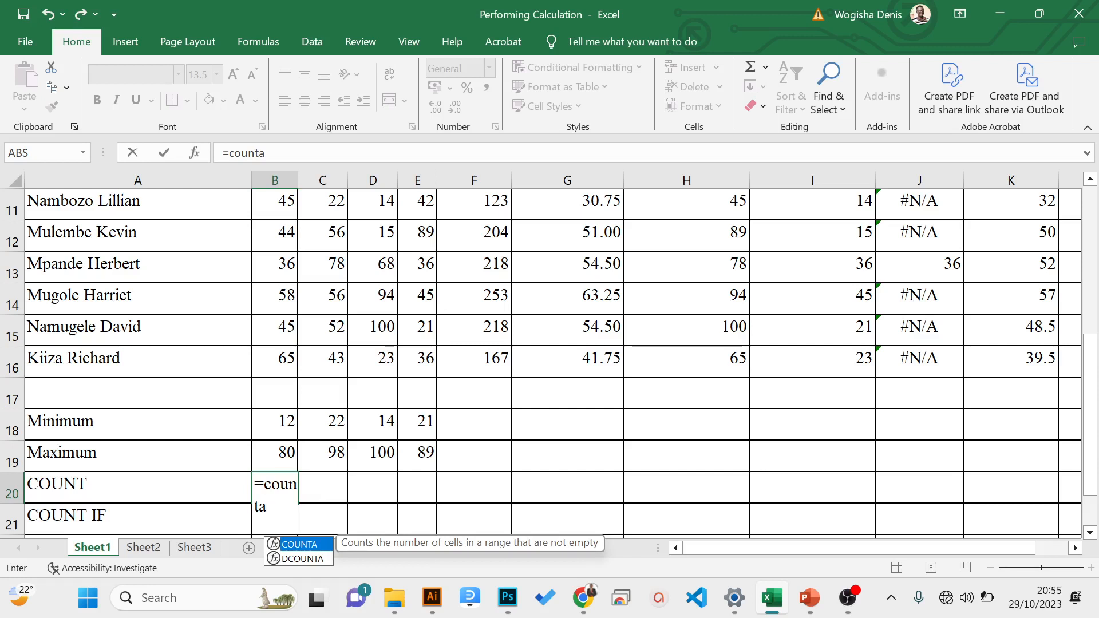
type("(")
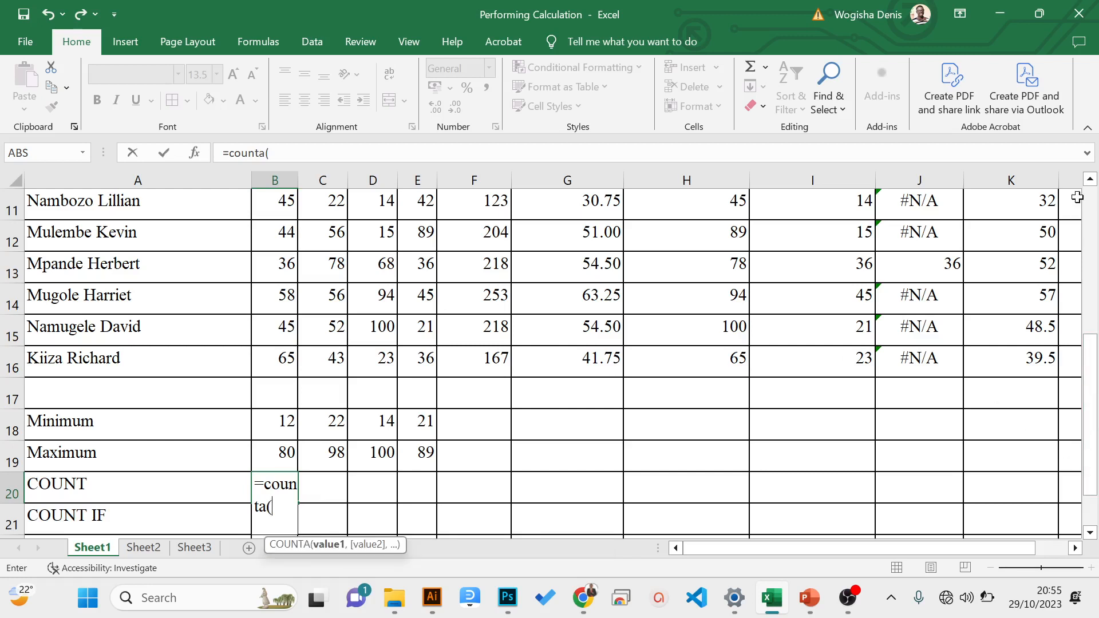
left_click_drag(1093, 357, 1091, 194)
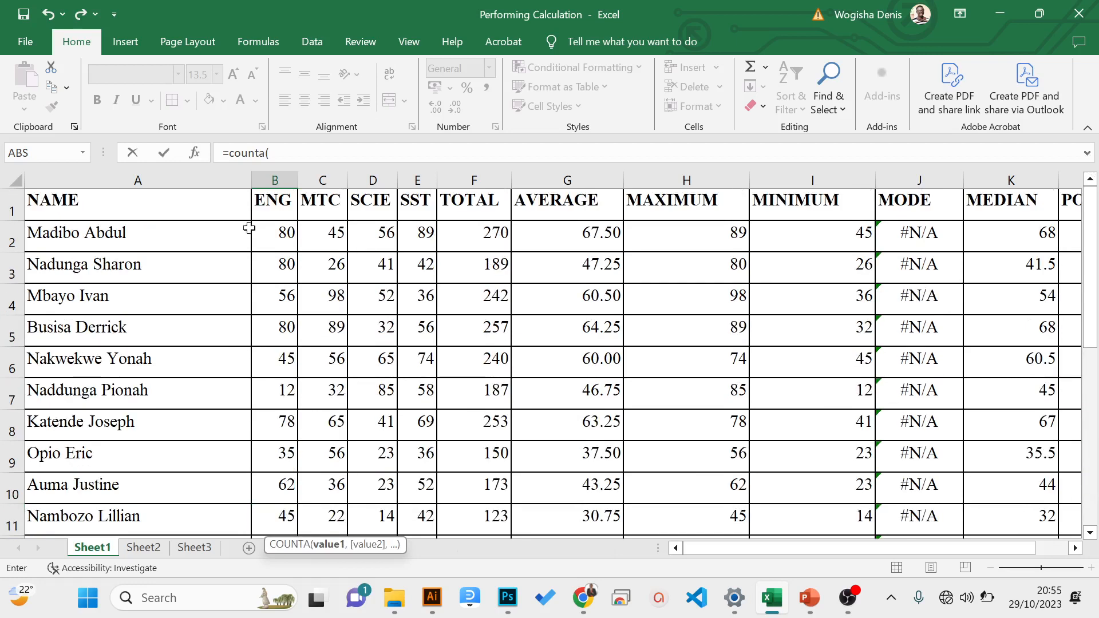
left_click_drag(185, 238, 167, 502)
type(")")
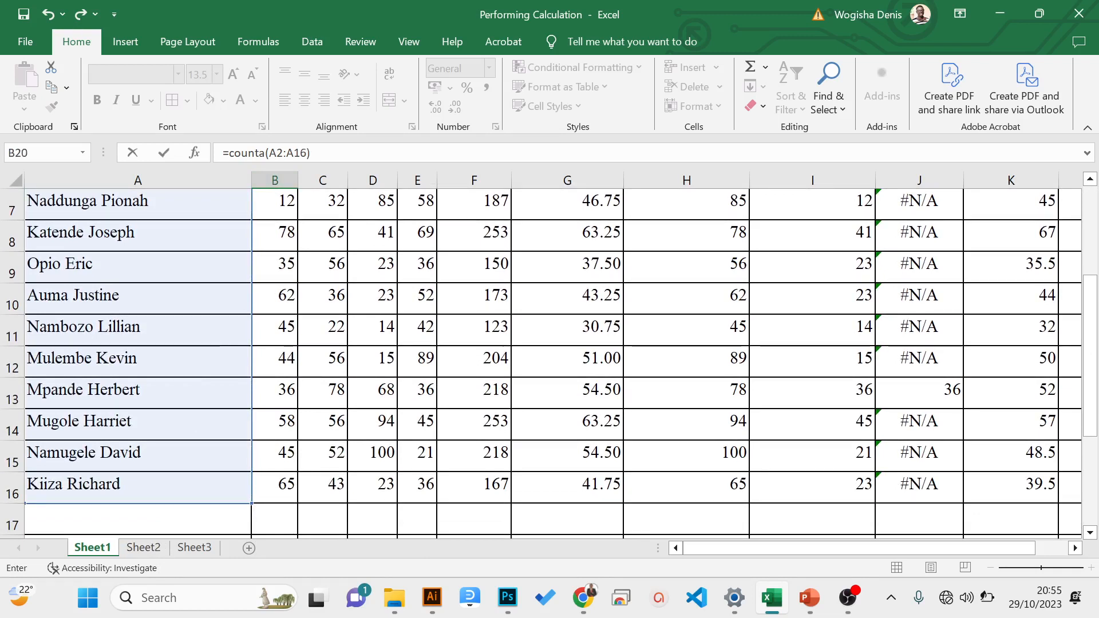
- Highlight the function name and the A2:A16 range in the COUNTA formula, and enter the formula in B20
key("F2")
left_click_drag(265, 153, 235, 152)
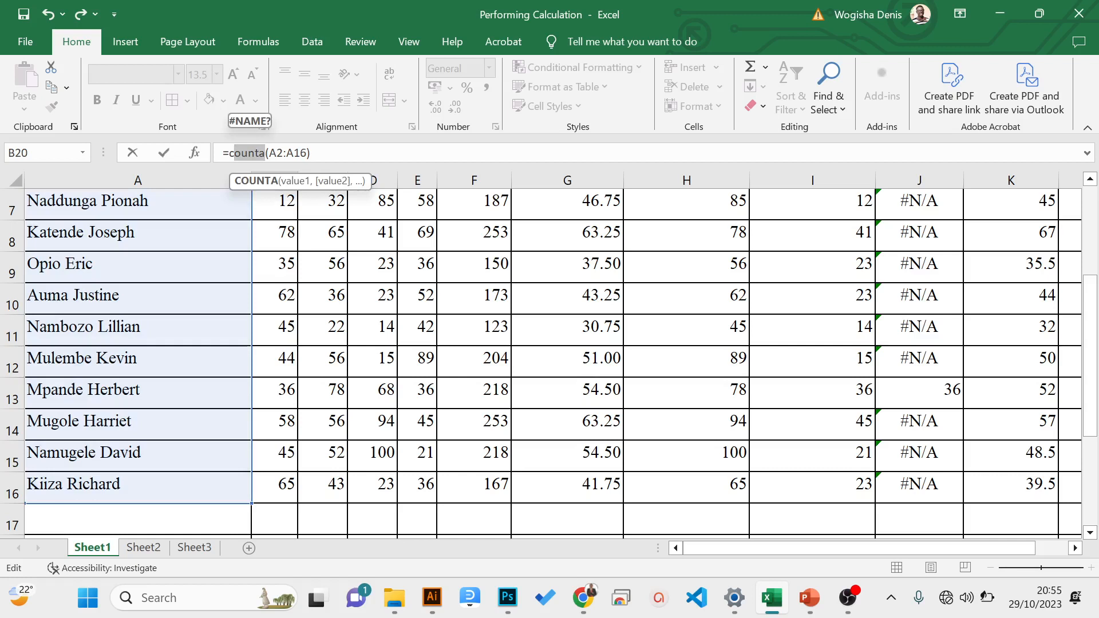
left_click_drag(308, 153, 270, 153)
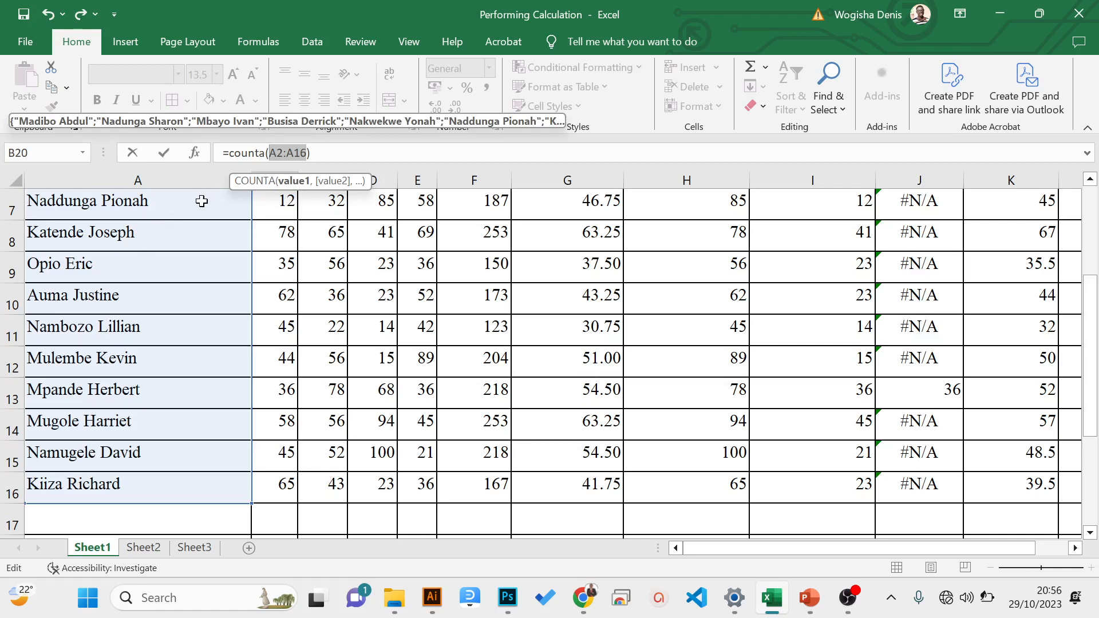
key("Return")
key("Up")
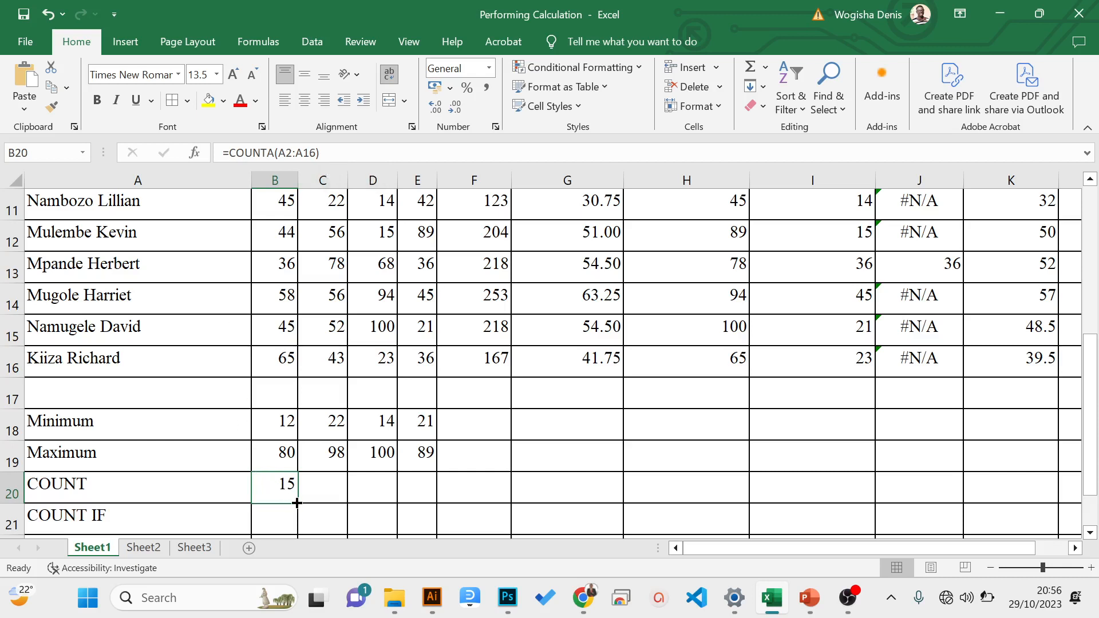
- Look over the COUNT IF and SUMIF rows, and examine the ENG marks in B2 to B5
key("Down")
key("Down")
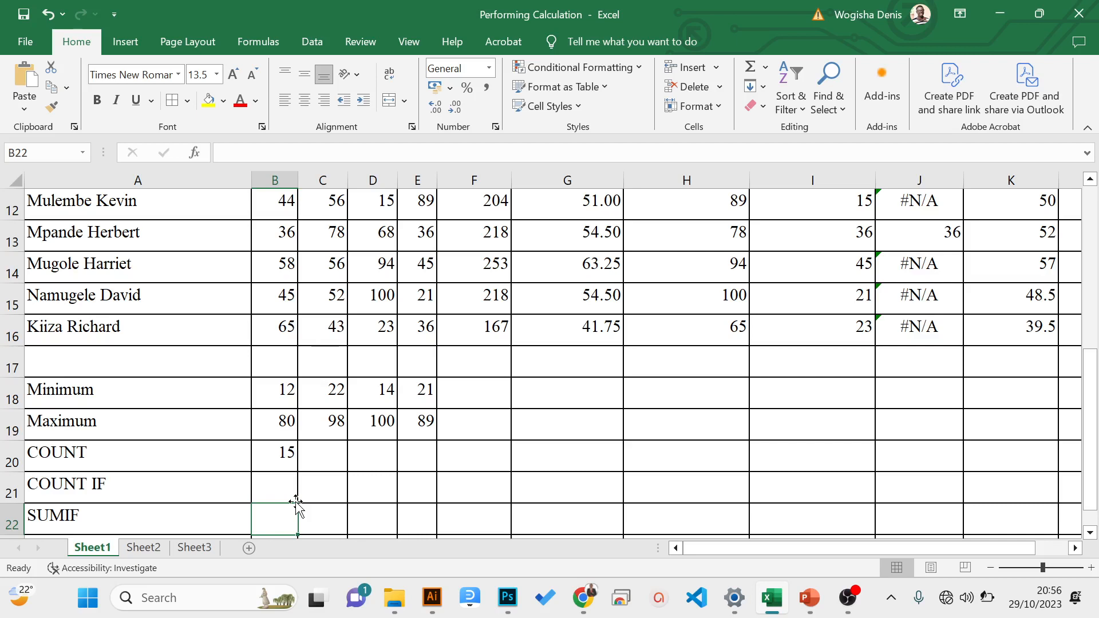
key("Up")
key("Up")
key("Up")
key("Up")
key("Up")
key("Up")
key("Up")
key("Up")
key("Up")
key("Up")
key("Up")
key("Up")
key("Up")
key("Up")
key("Up")
key("Up")
key("Up")
key("Up")
key("Up")
key("Up")
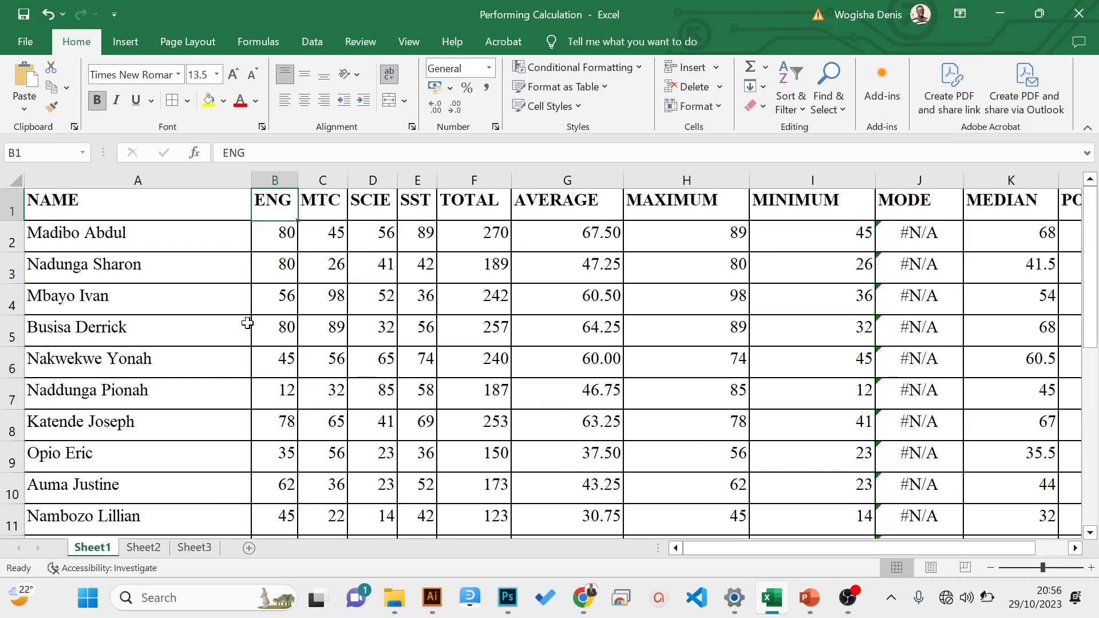
left_click(276, 234)
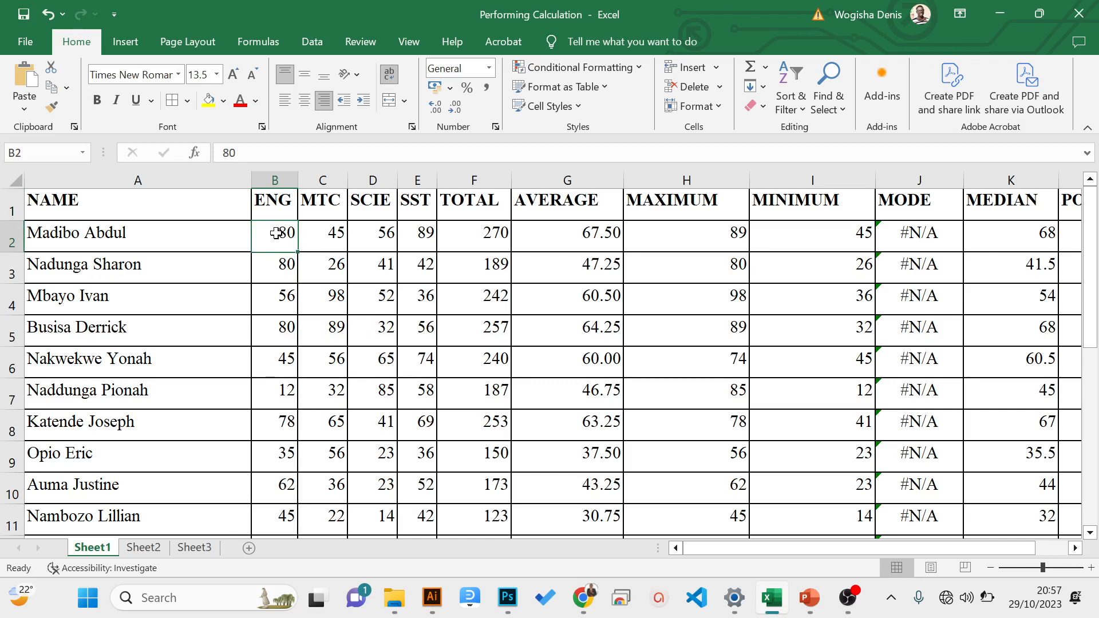
key("Down")
key("Down")
key("Down")
key("Down")
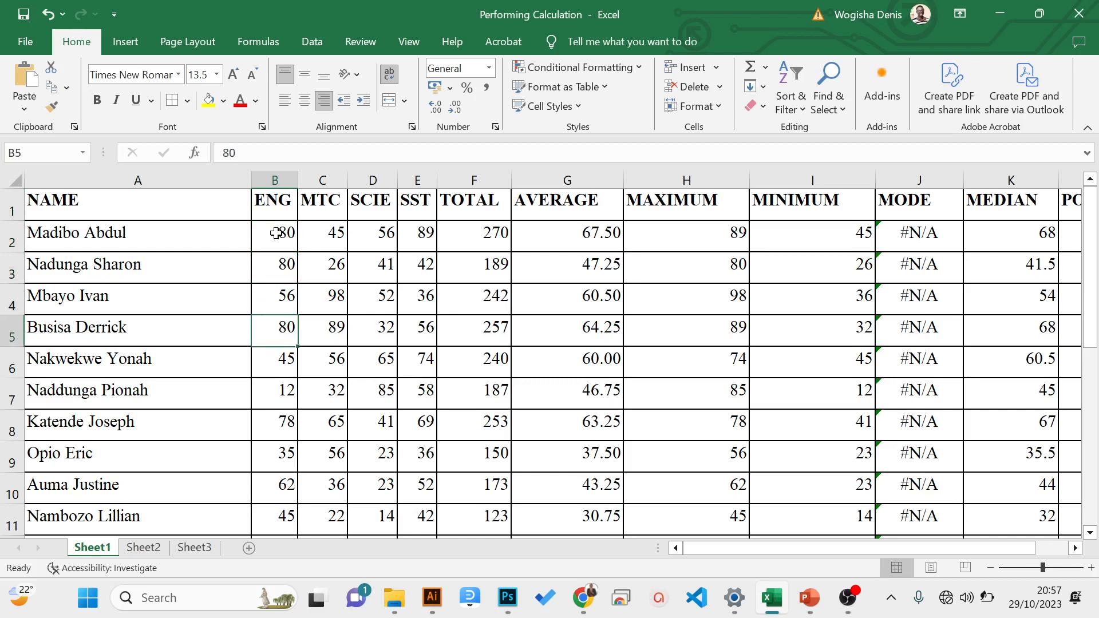
- Examine the ENG marks down column B, from B2 to B16, checking which scores are 80 or more
key("Down")
key("Down")
key("Down")
key("Down")
key("Down")
key("Down")
key("Down")
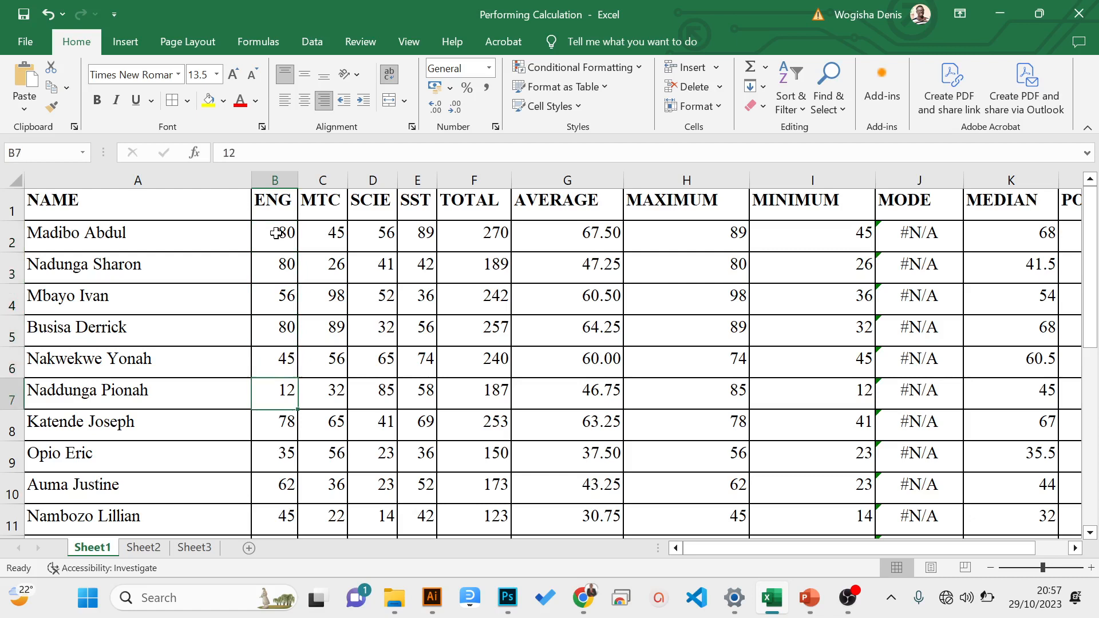
key("Down")
key("Down")
key("Down")
key("Down")
key("Down")
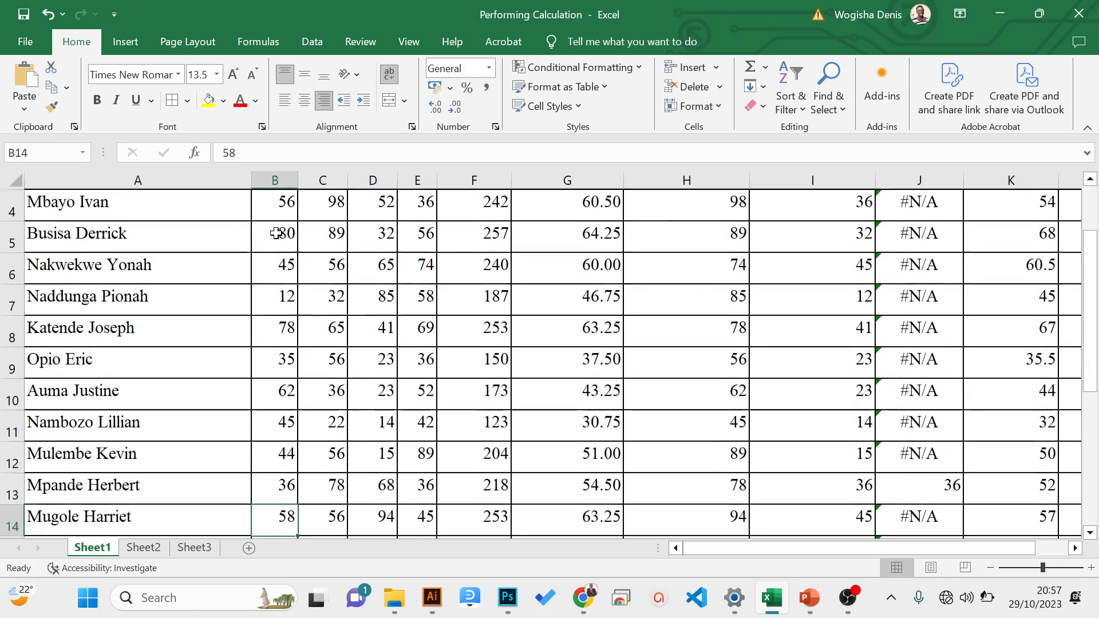
key("Up")
key("Up")
key("Up")
key("Up")
key("Up")
key("Up")
key("Up")
key("Up")
key("Up")
key("Up")
key("Up")
key("Up")
key("Up")
key("Up")
key("Up")
key("Up")
key("Up")
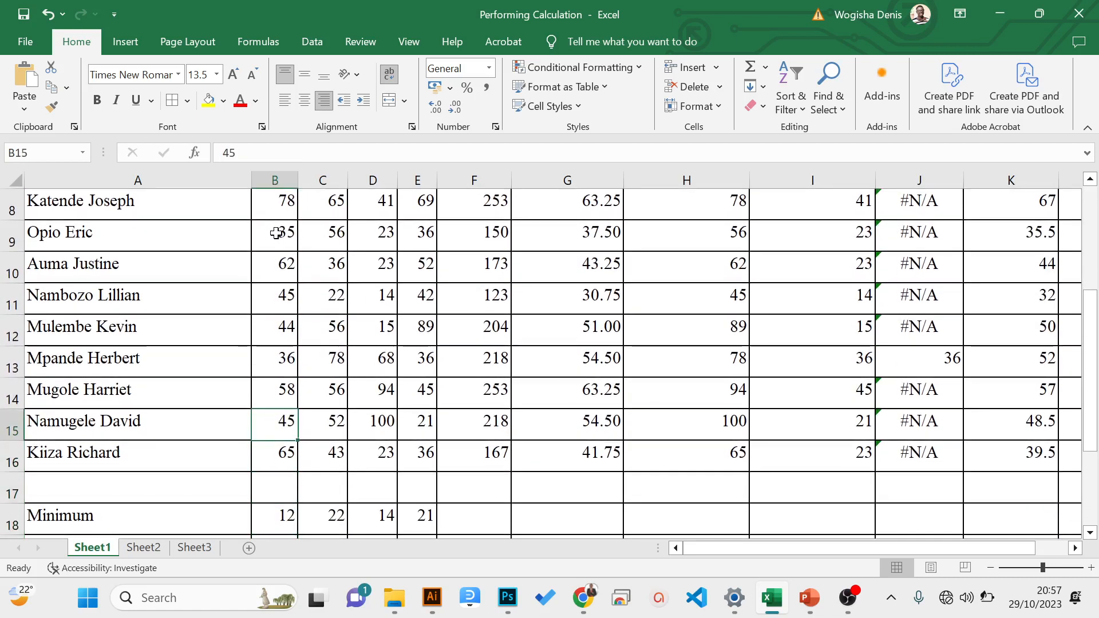
key("Down")
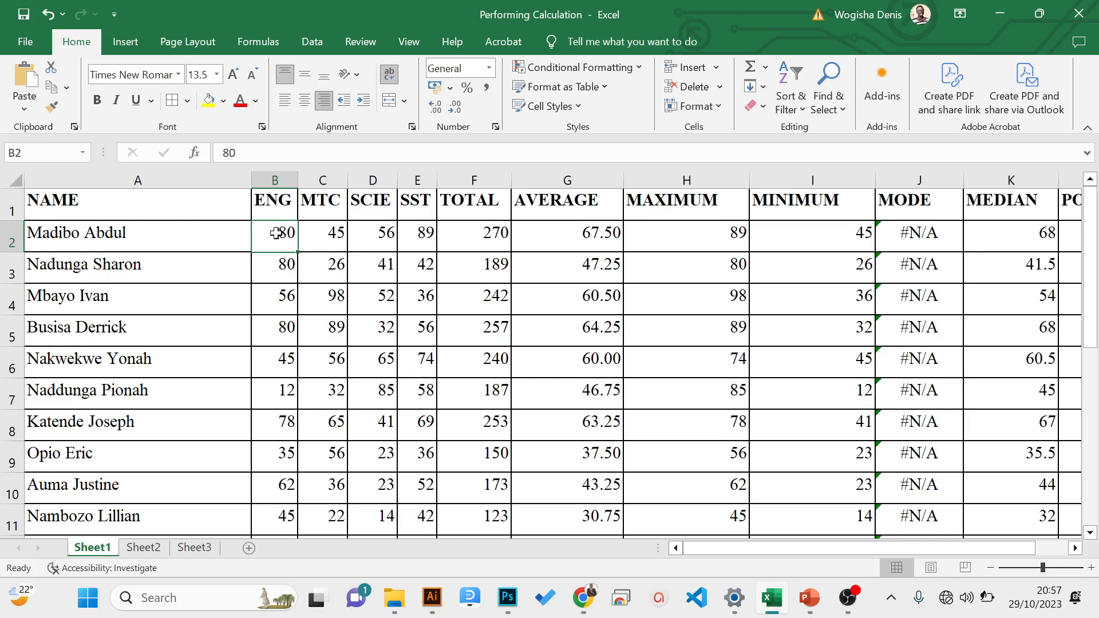
key("Down")
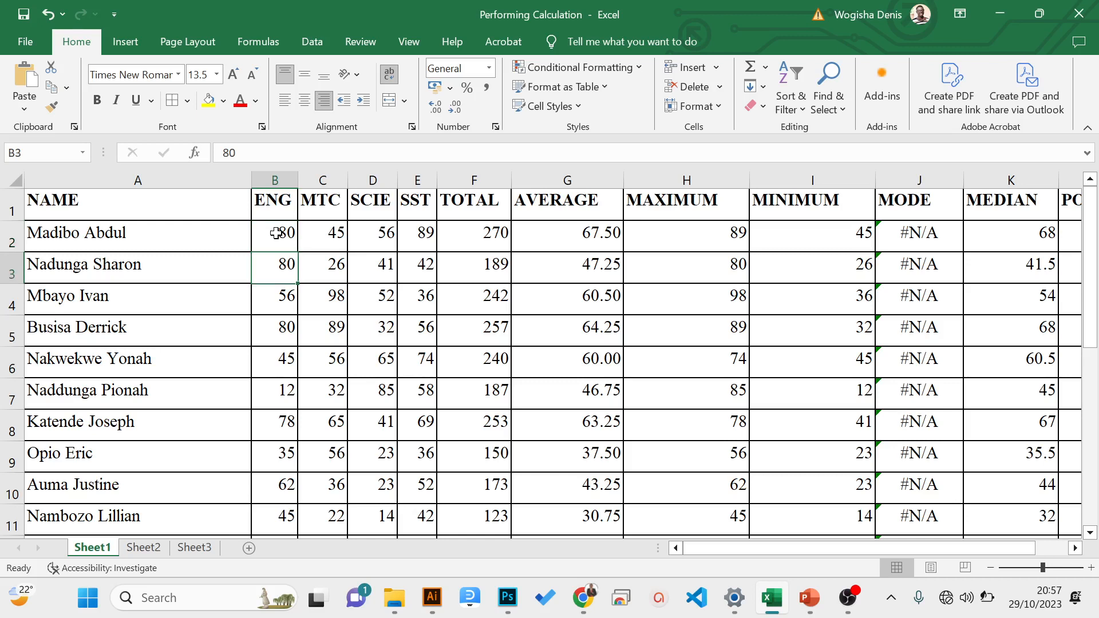
key("Down")
key("Down")
key("Down")
key("Down")
key("Down")
key("Down")
key("Down")
key("Down")
key("Down")
key("Down")
key("Down")
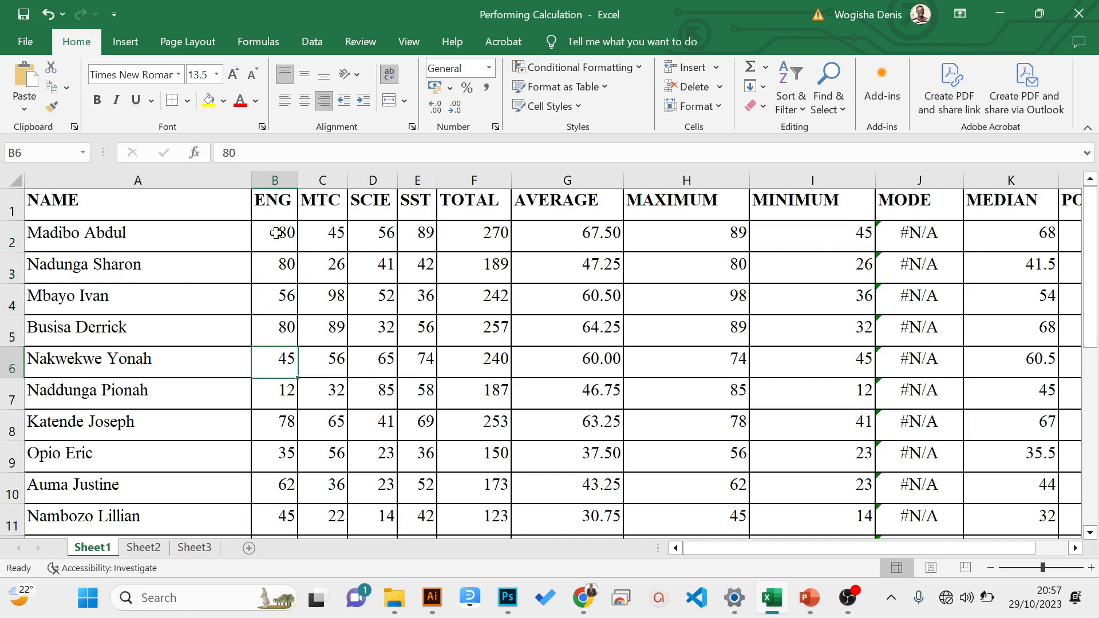
key("Down")
key("Down")
key("Down")
key("Down")
key("Down")
key("Down")
key("Down")
key("Down")
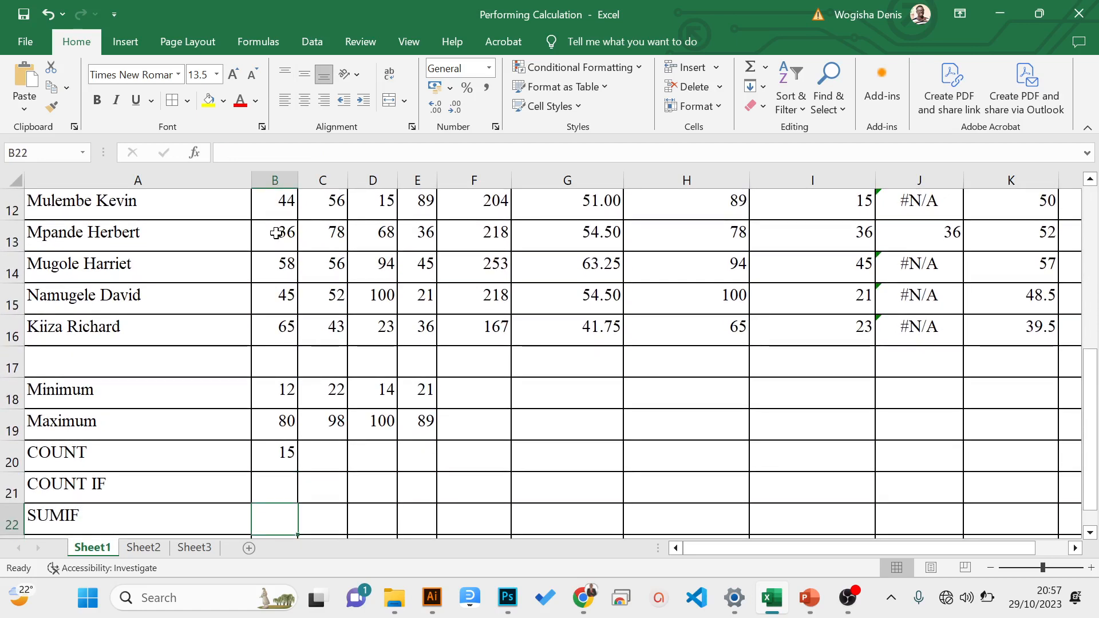
- Begin a COUNTIF formula in B21 with the ENG marks B2:B16 as its range
left_click(277, 476)
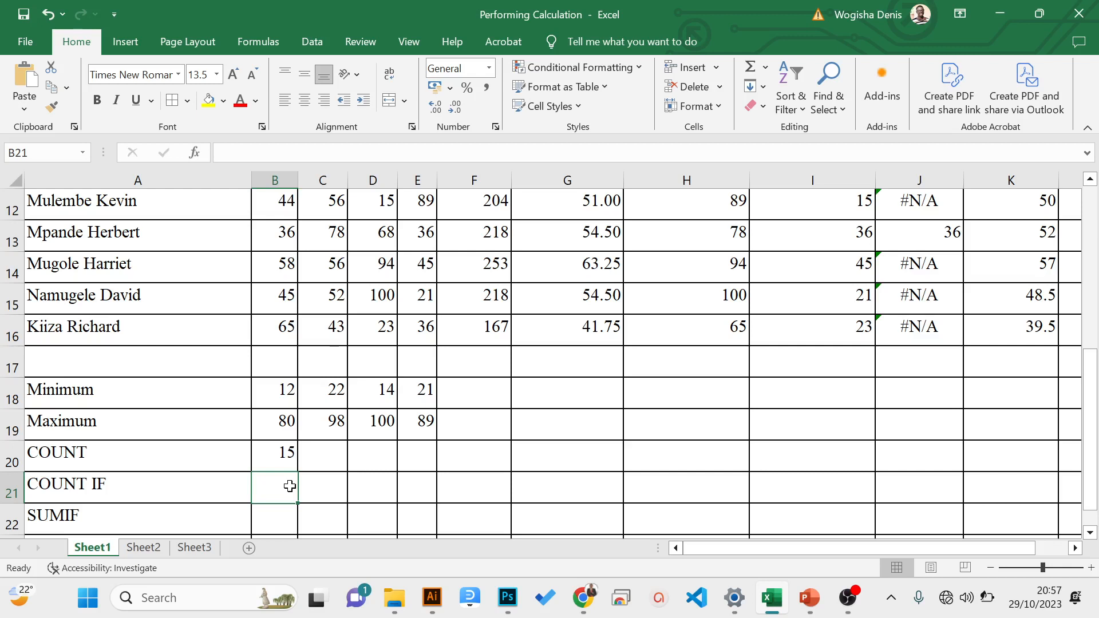
type("=c")
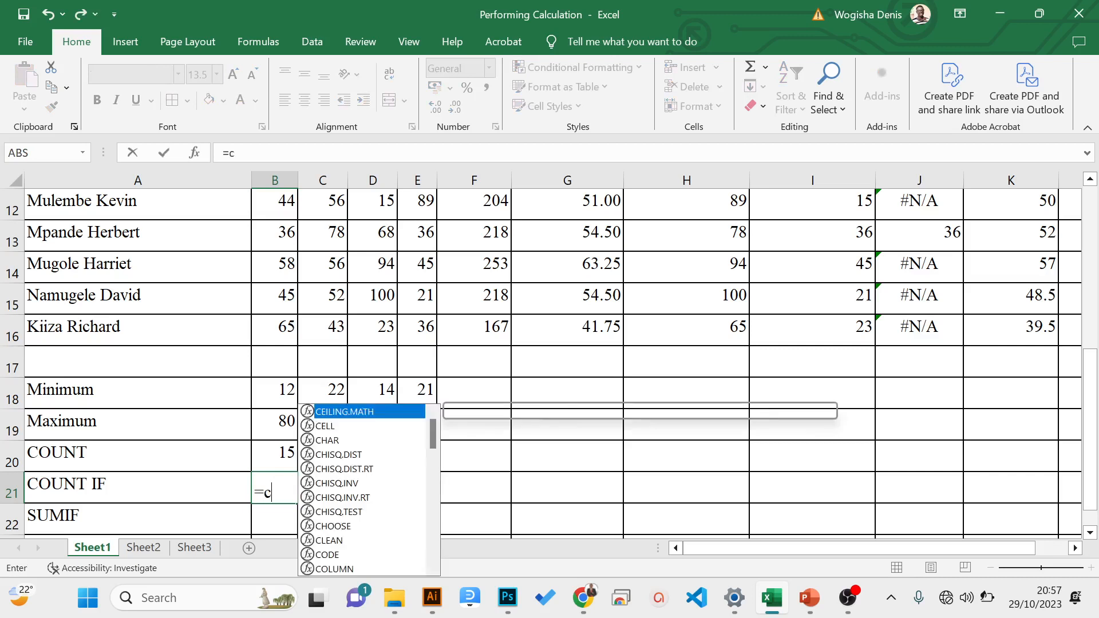
type("ountif")
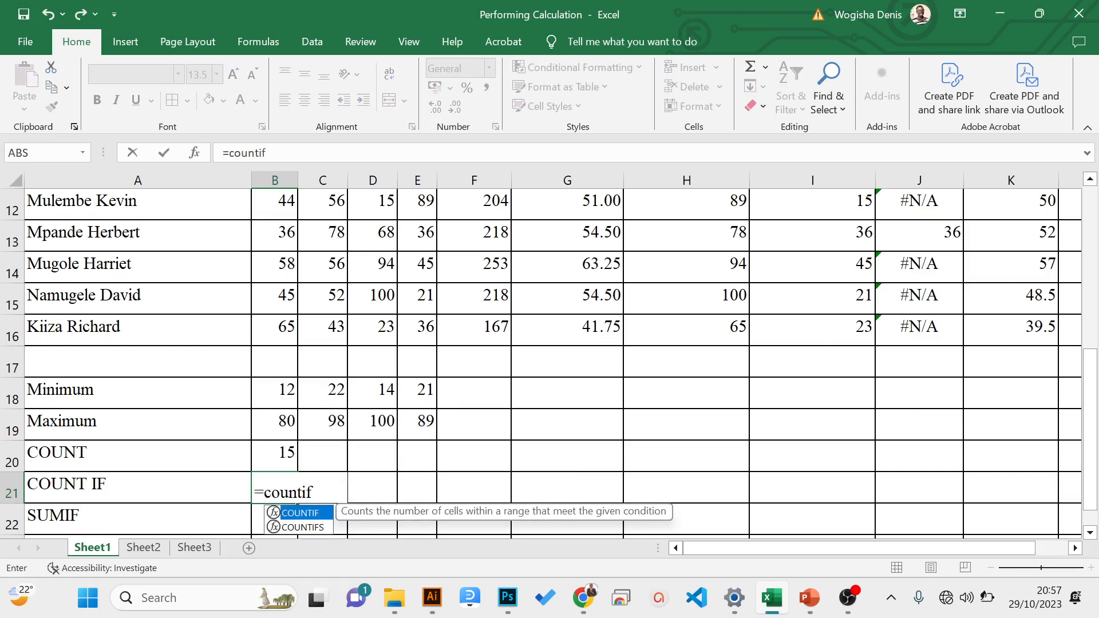
type("(")
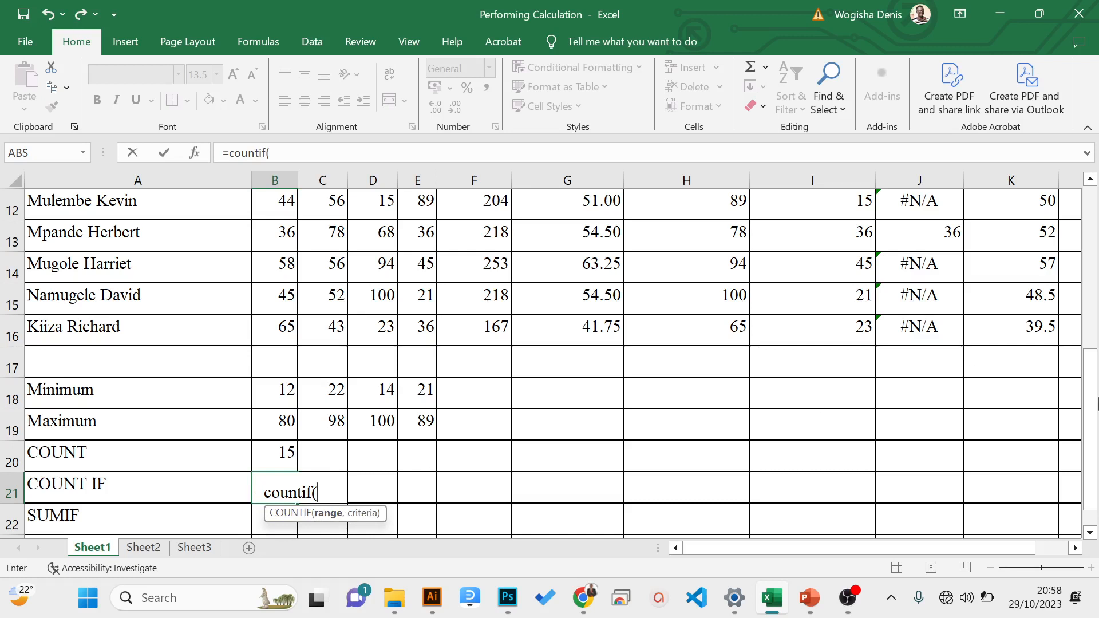
left_click_drag(1092, 355, 1092, 264)
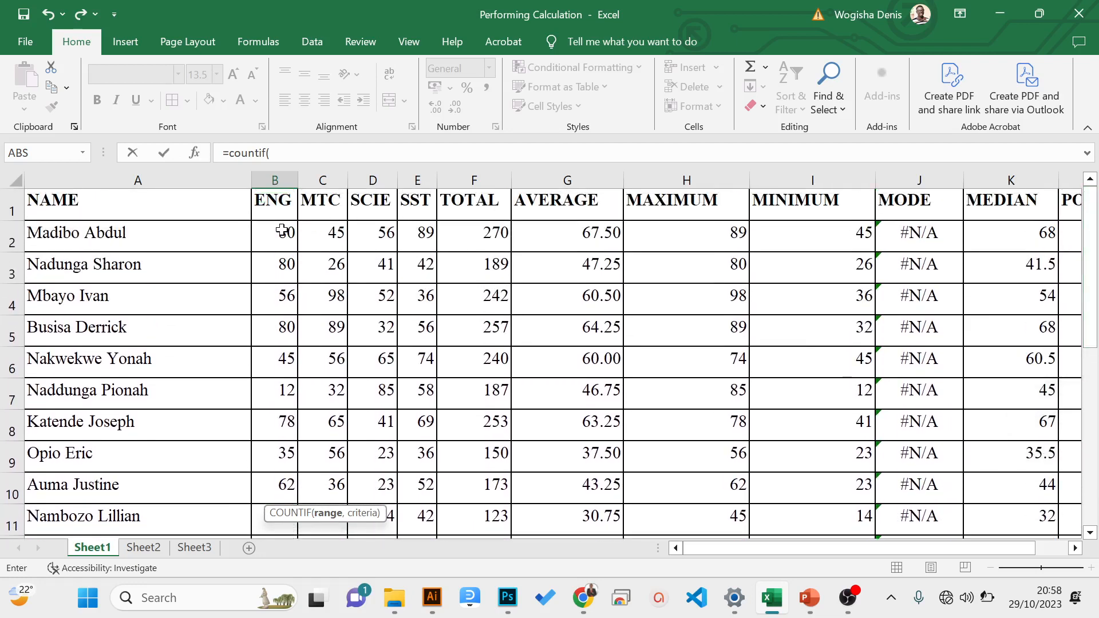
left_click_drag(280, 231, 274, 492)
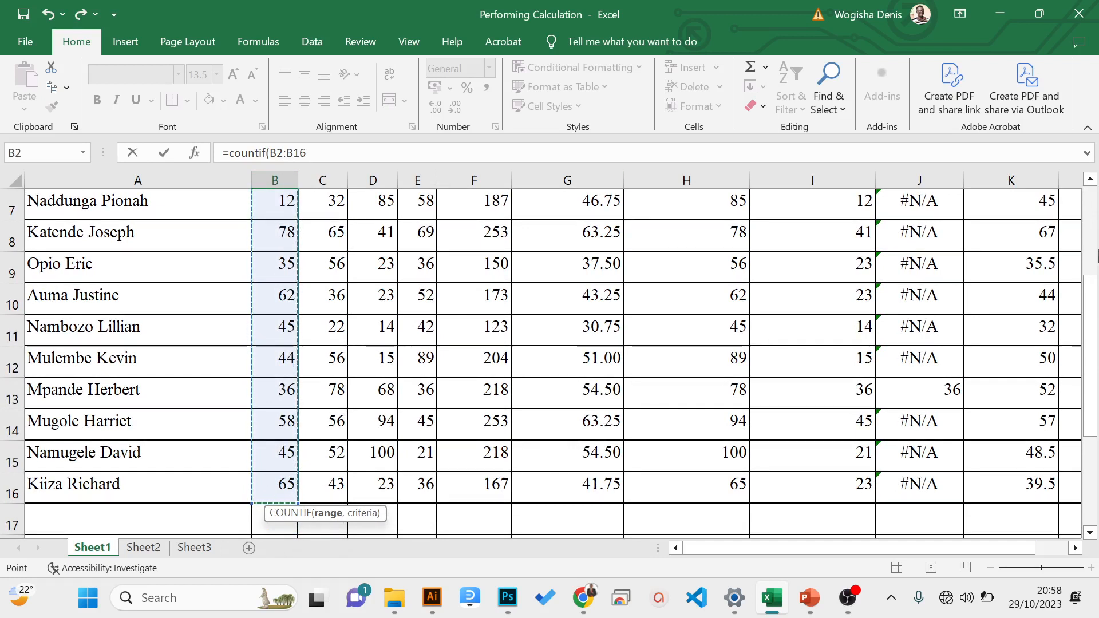
left_click_drag(1090, 373, 1095, 369)
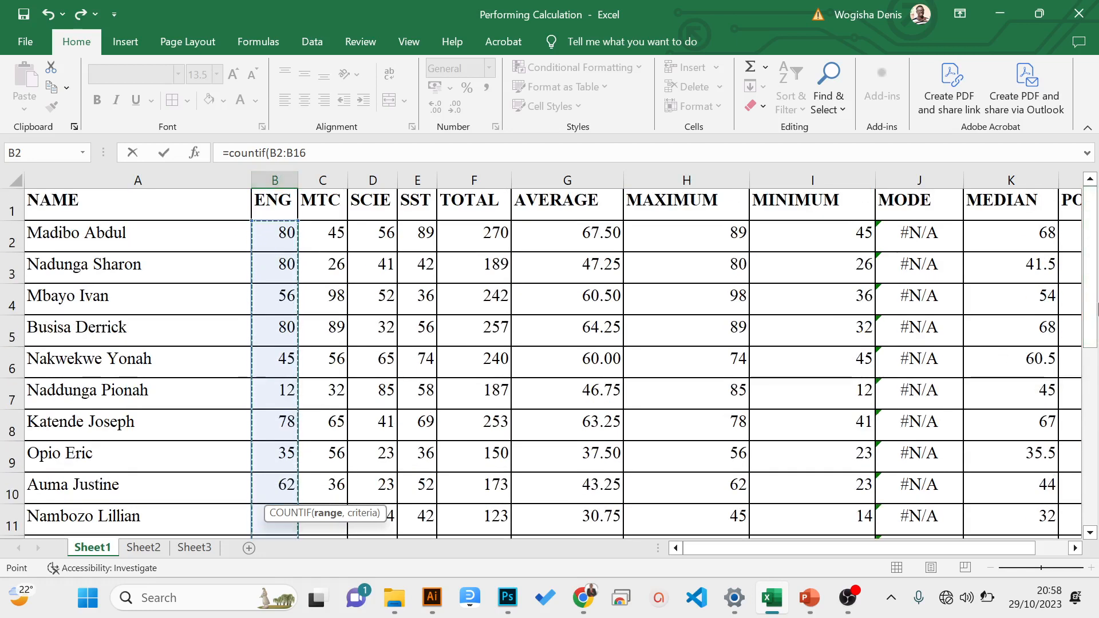
left_click_drag(1094, 294, 1096, 405)
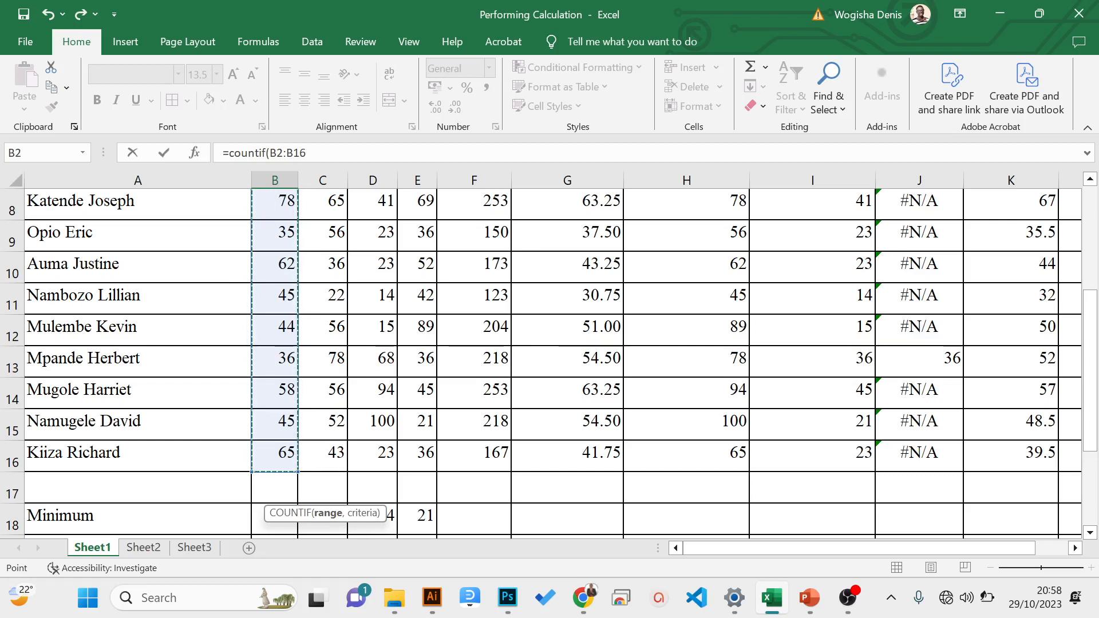
- Add the criterion ">=80" to complete =COUNTIF(B2:B16,">=80") and enter the formula in B21
type(",")
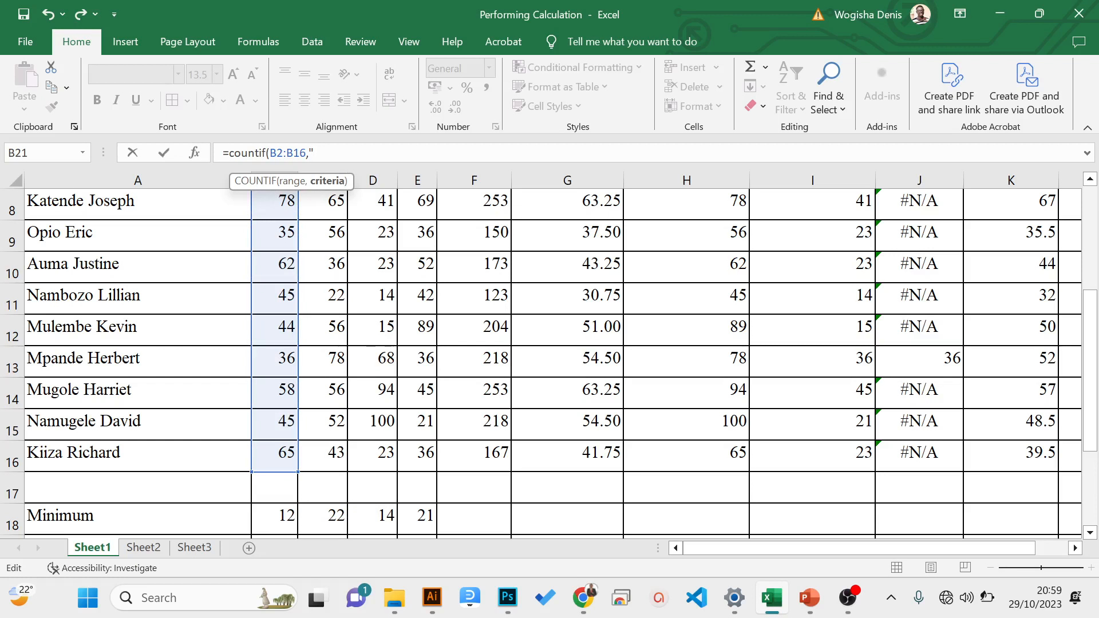
type(">=")
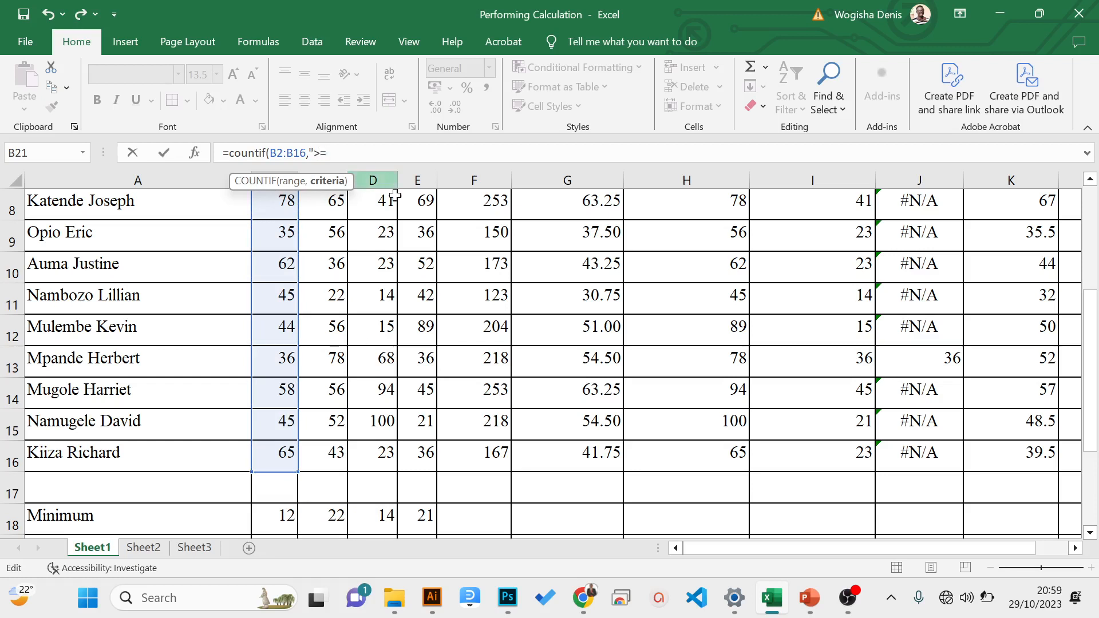
type("8")
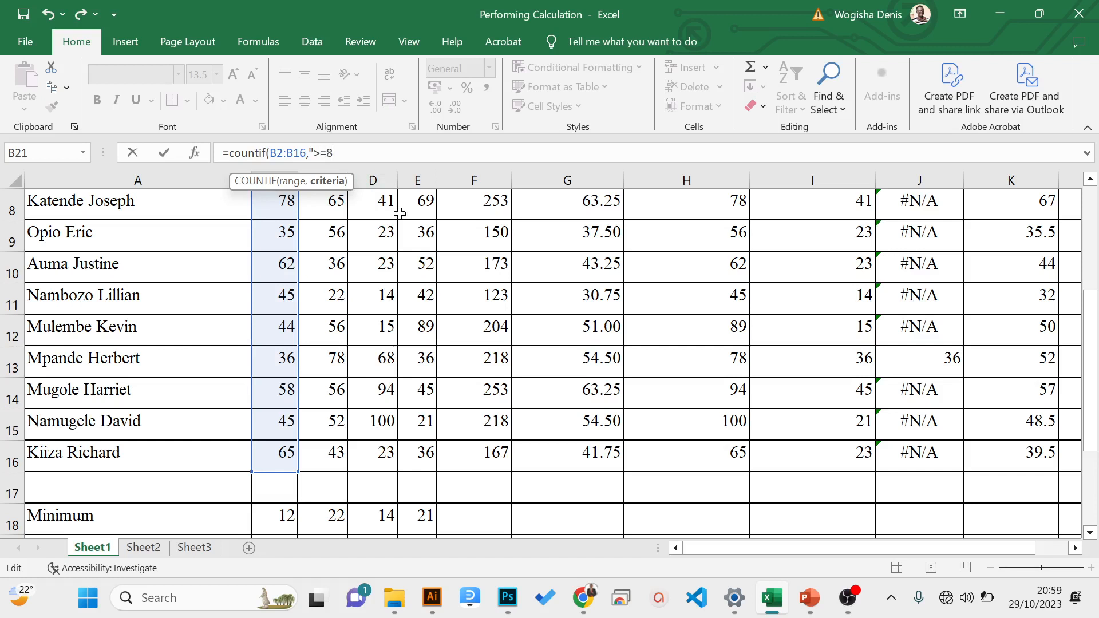
type("0\")")
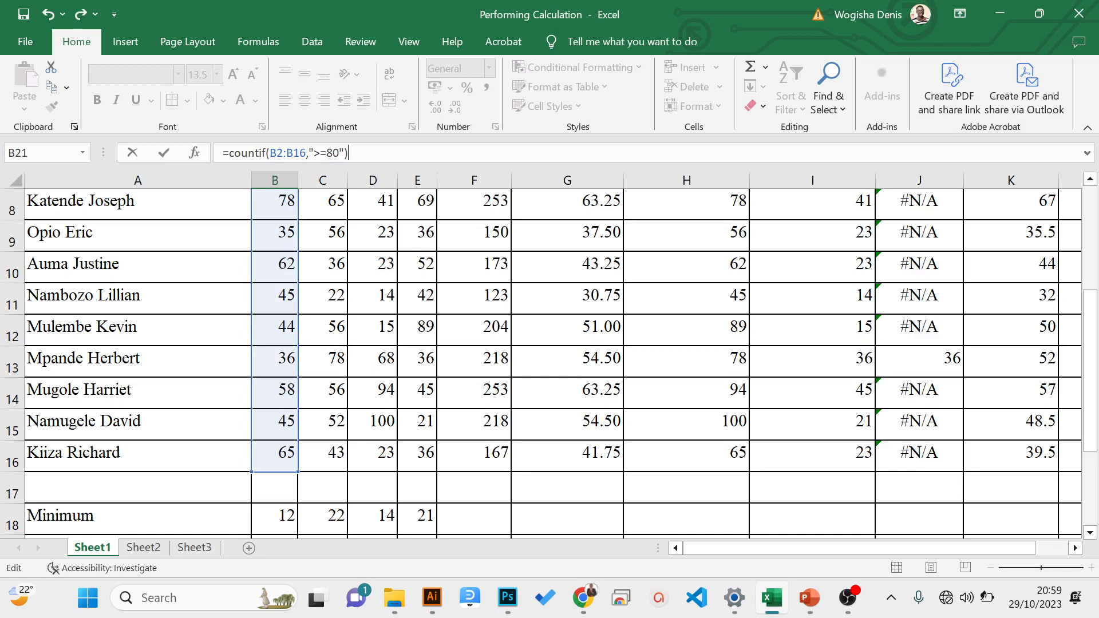
key("ctrl+Return")
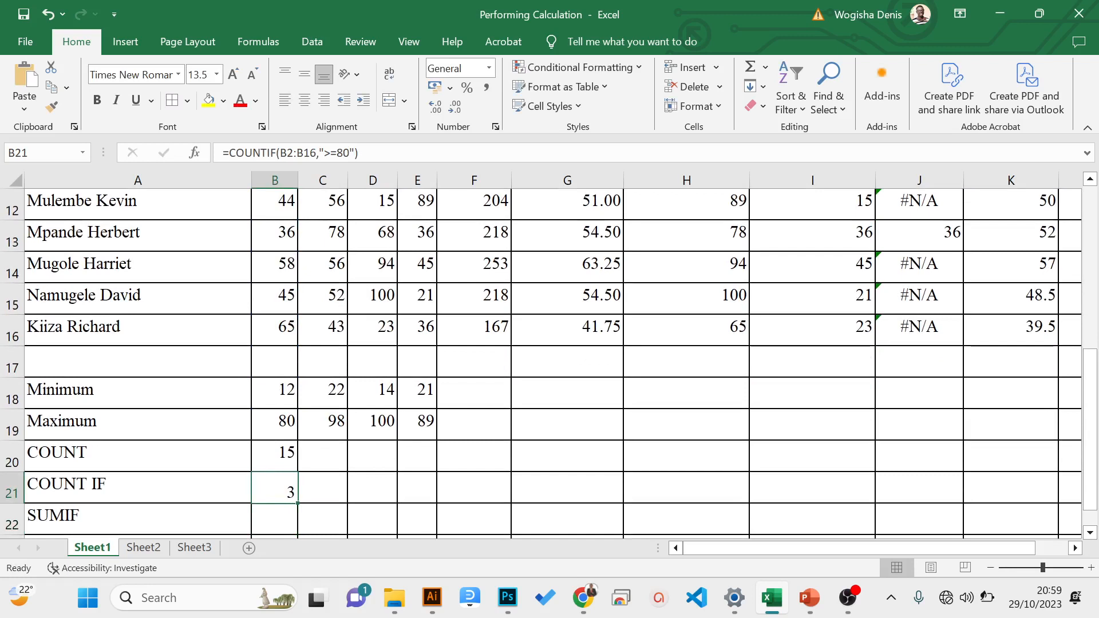
- Review the COUNTIF formula in B21 with its range and criterion, and enter it again
key("F2")
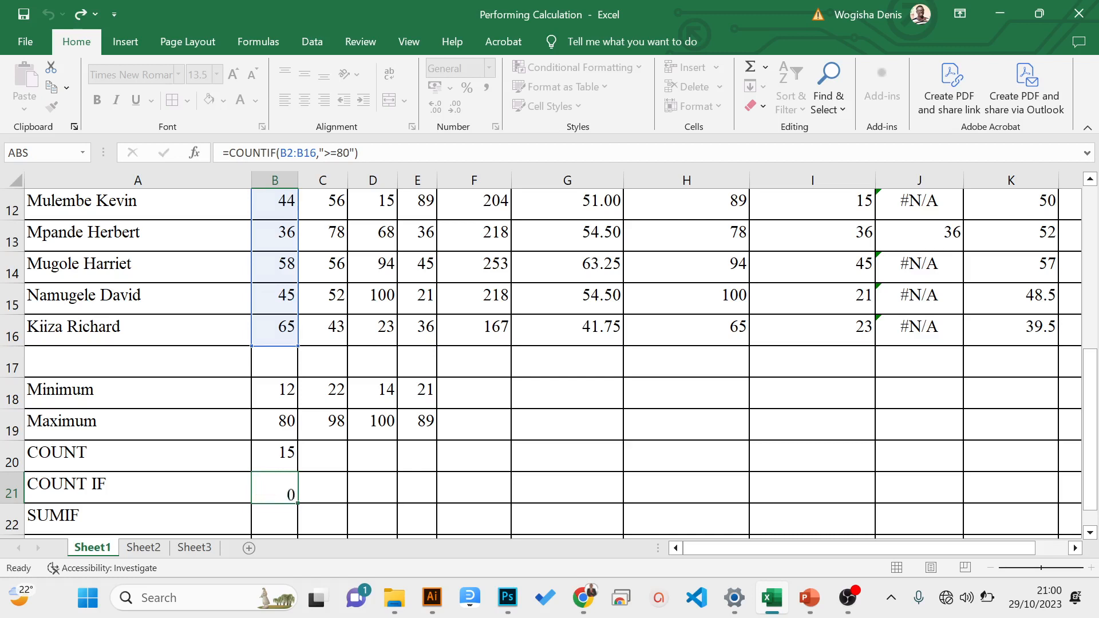
key("Return")
key("Return")
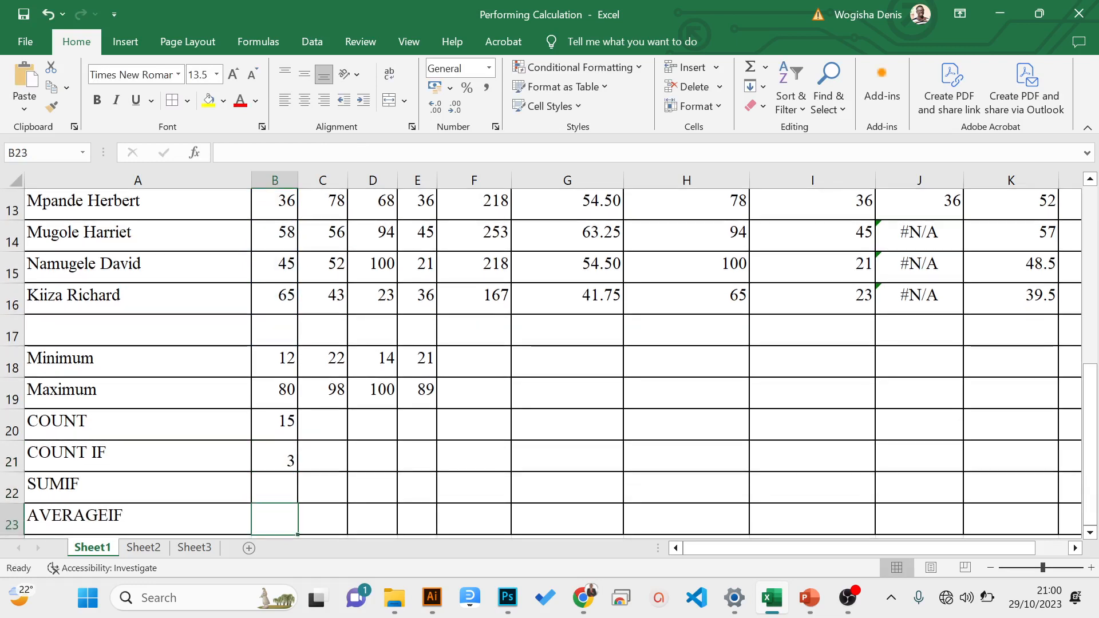
- Examine the ENG marks in column B again, comparing the scores in B2, B3 and B5 with the 80-or-more condition
key("Up")
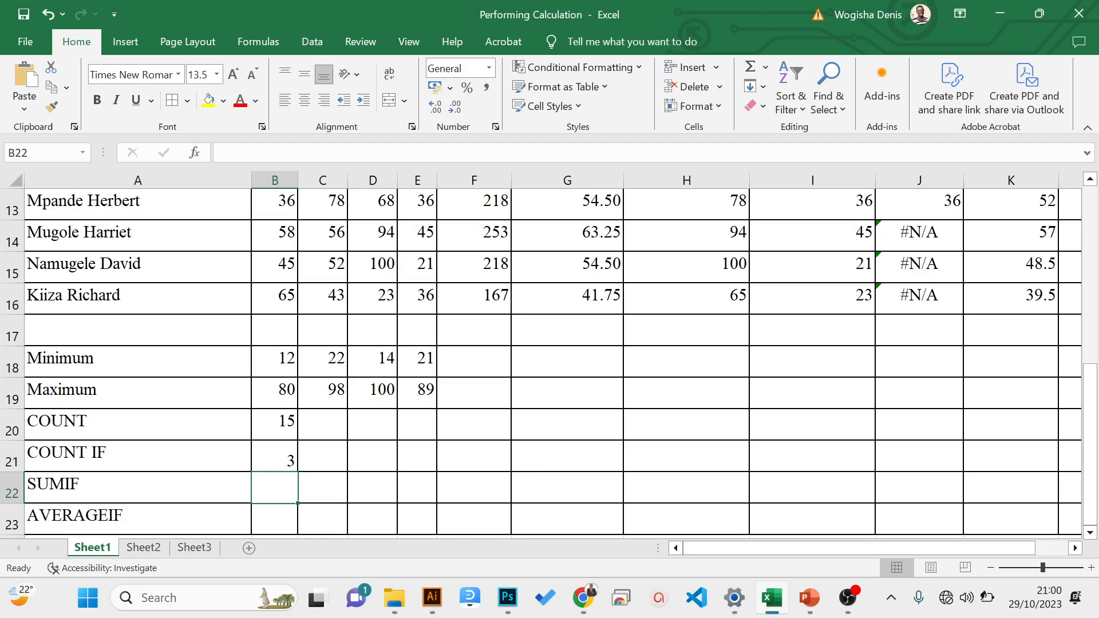
key("Up")
key("Up")
key("Up")
key("Up")
key("Up")
key("Up")
key("Up")
key("Up")
key("Up")
key("Up")
key("Up")
key("Up")
key("Up")
key("Up")
key("Up")
key("Up")
key("Up")
key("Up")
key("Up")
key("Up")
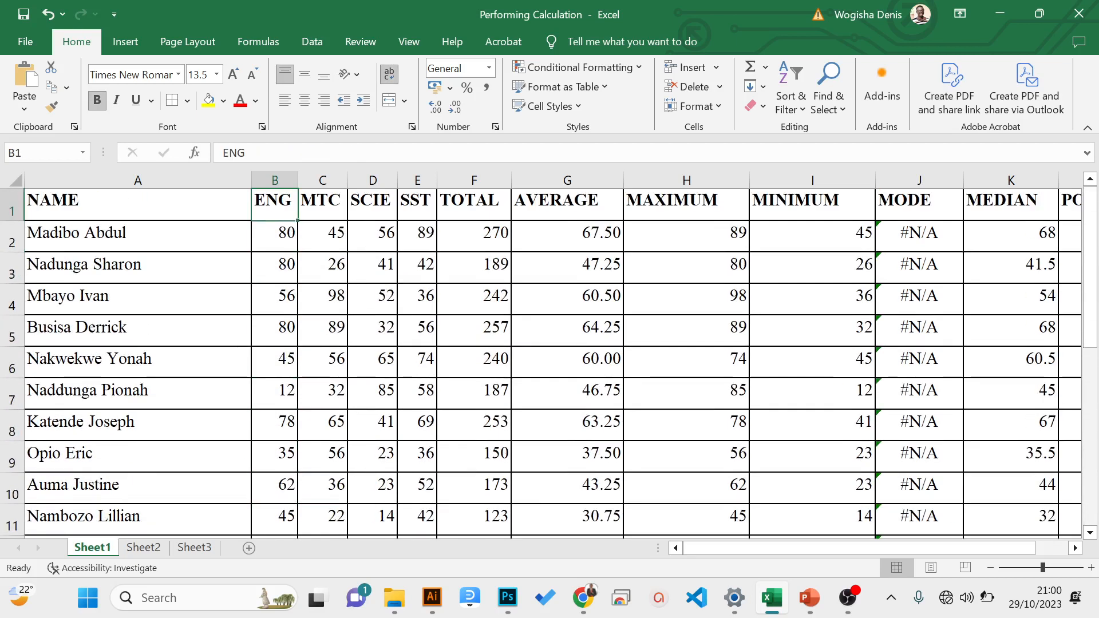
key("Down")
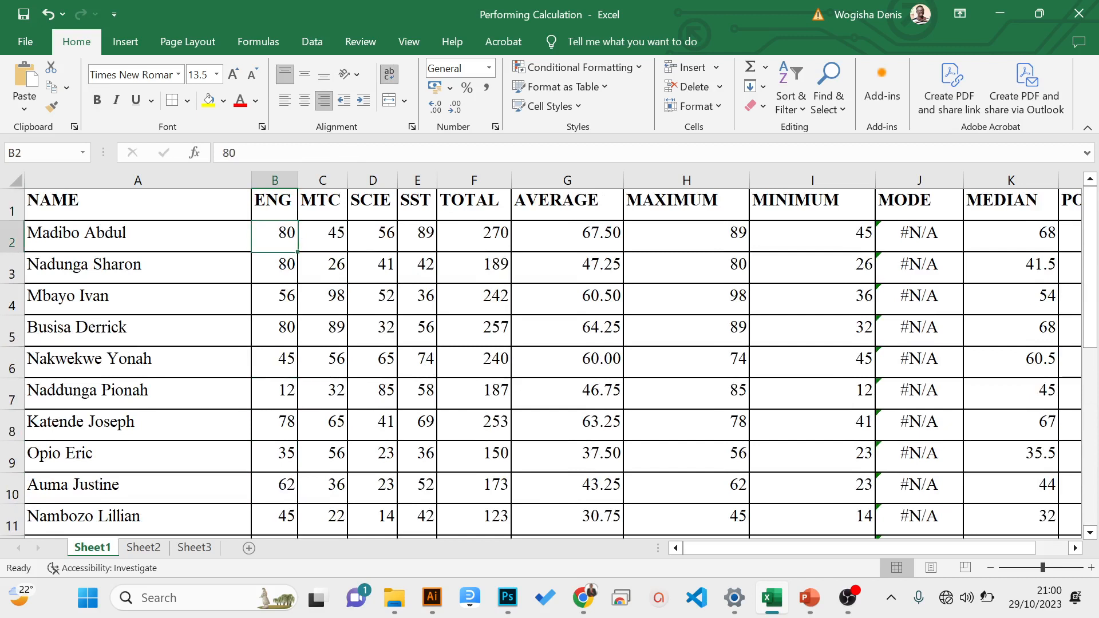
key("Down")
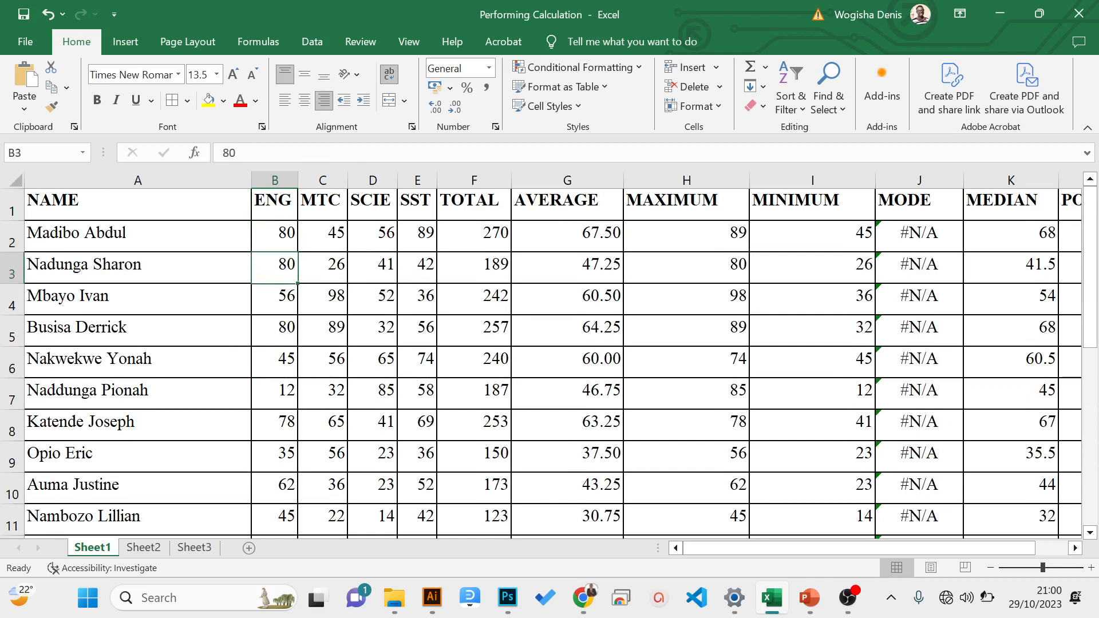
key("Down")
key("Down")
key("Down")
key("Down")
key("Down")
key("Down")
key("Down")
key("Up")
key("Up")
key("Up")
key("Up")
key("Up")
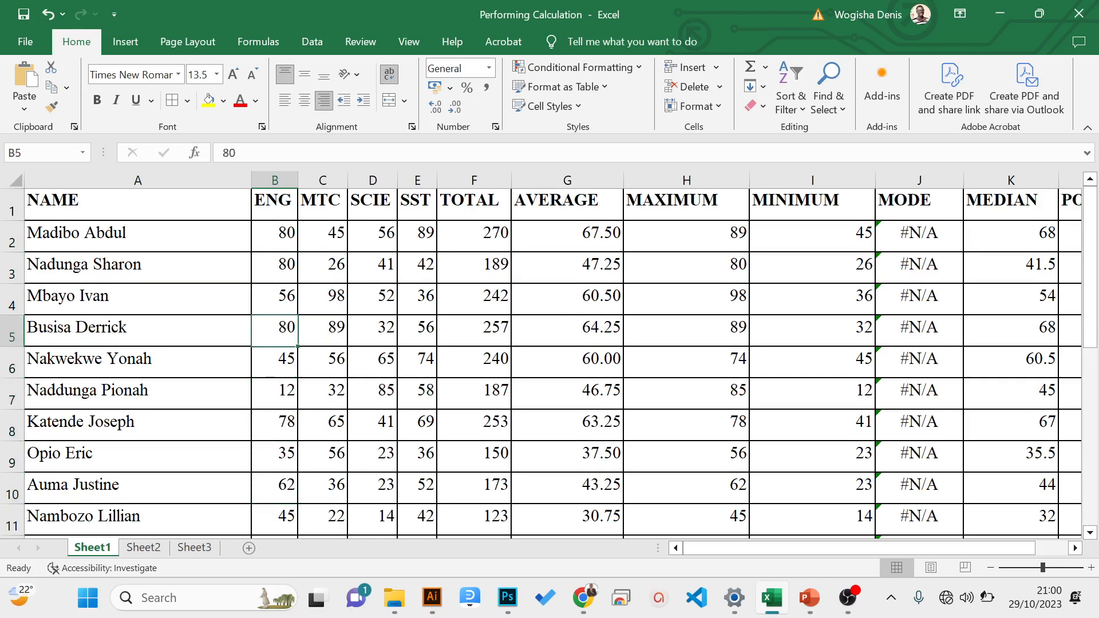
key("Up")
key("Up")
key("Up")
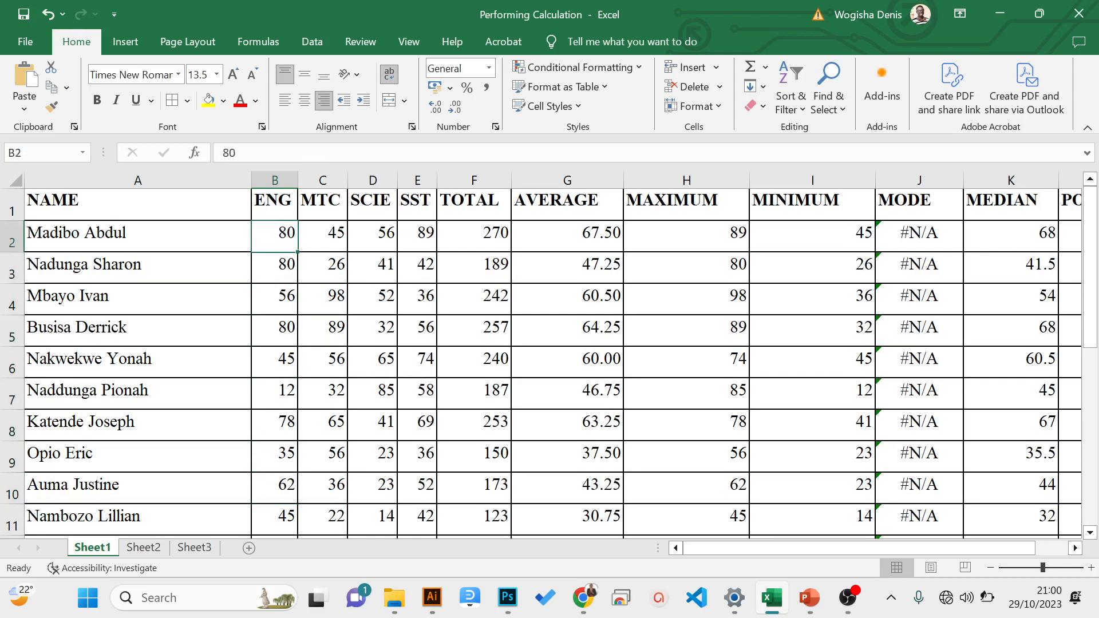
key("Down")
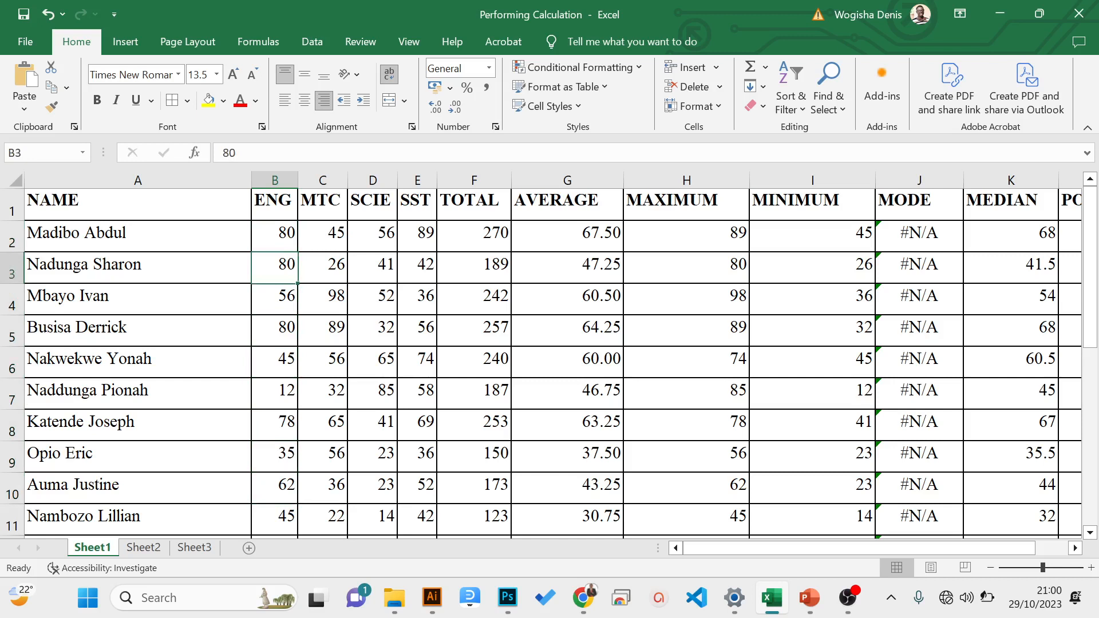
key("Down")
key("Down")
key("Down")
key("Down")
key("Up")
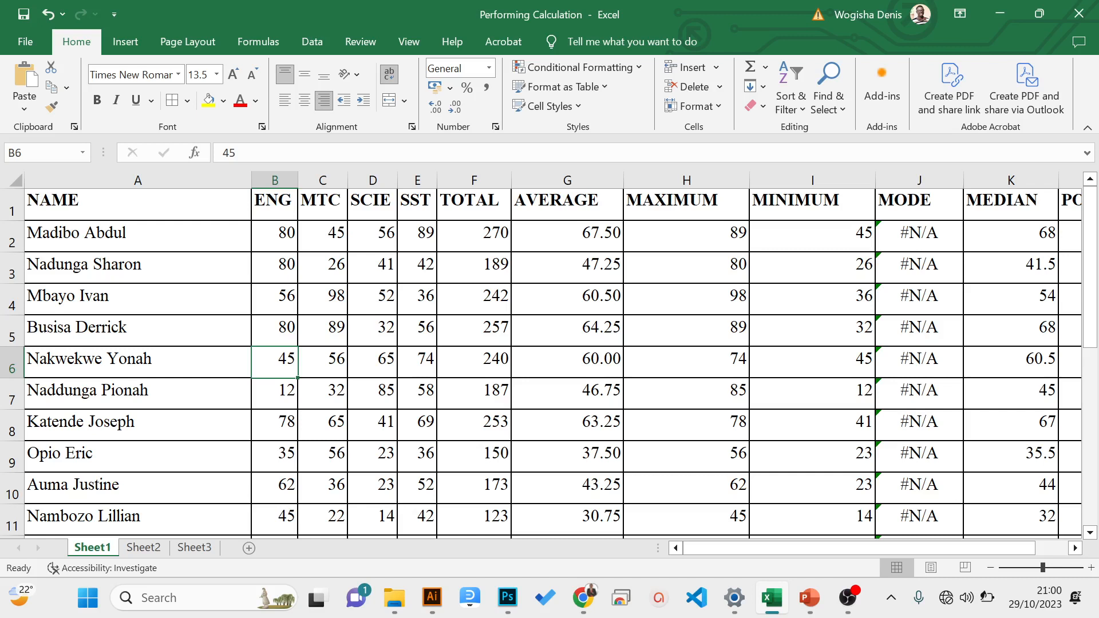
key("Up")
key("Up")
key("Up")
key("Up")
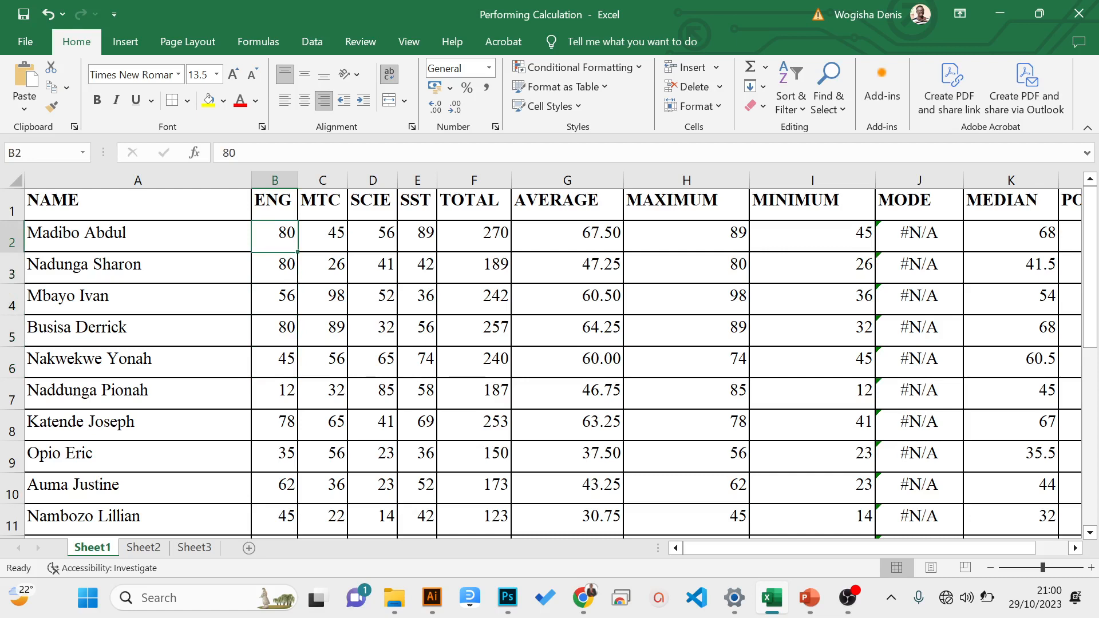
key("Down")
key("Down")
key("Down")
key("Down")
key("Down")
key("Down")
key("Down")
key("Down")
key("Down")
key("Down")
key("Down")
key("Down")
key("Down")
key("Down")
key("Down")
key("Down")
key("Down")
key("Down")
key("Down")
key("Down")
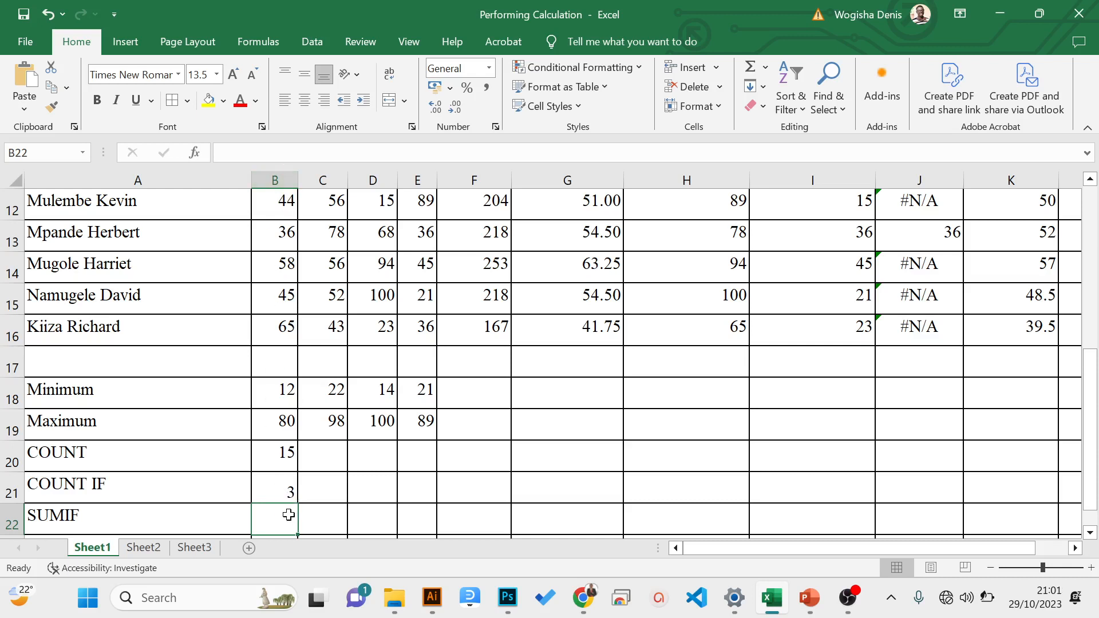
- Begin a SUMIF formula in B22 with the ENG marks B2:B16 as its range
type("=")
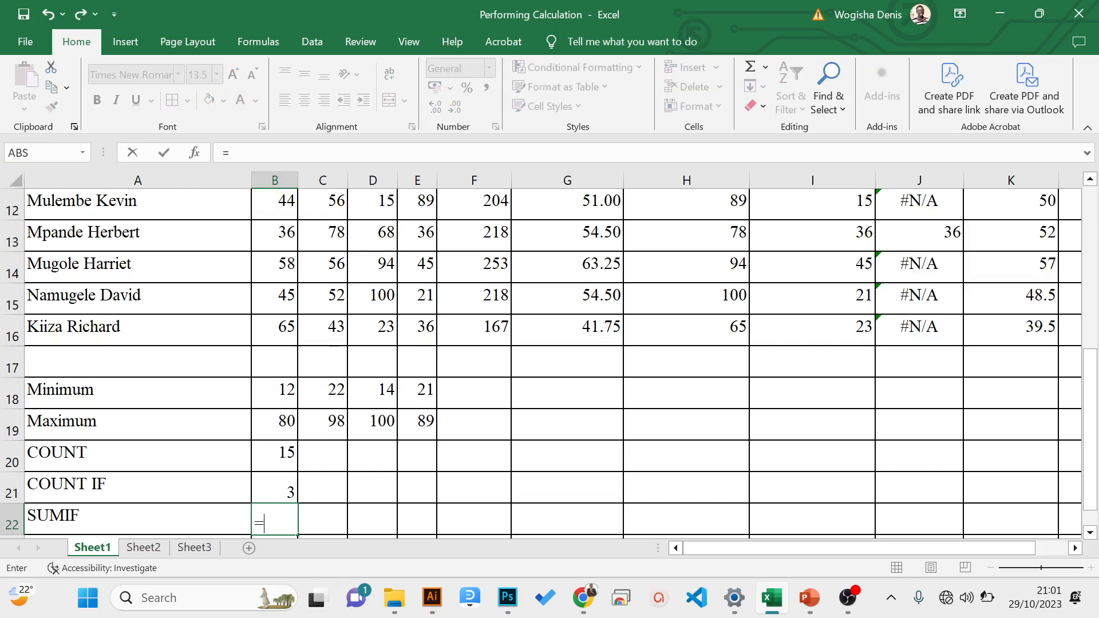
type("sumif")
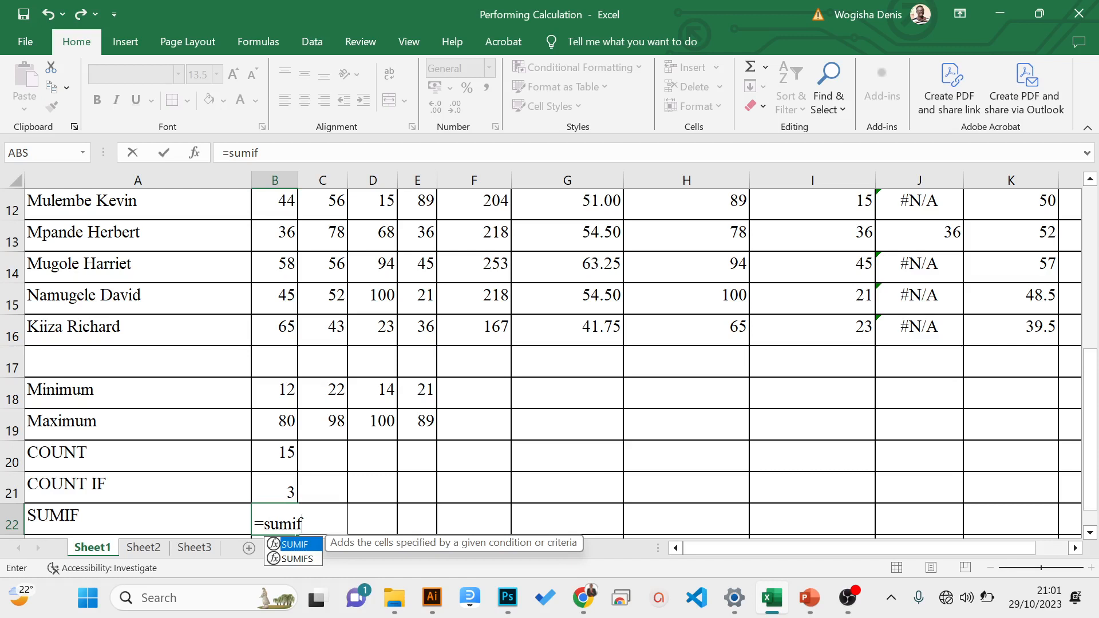
type("(")
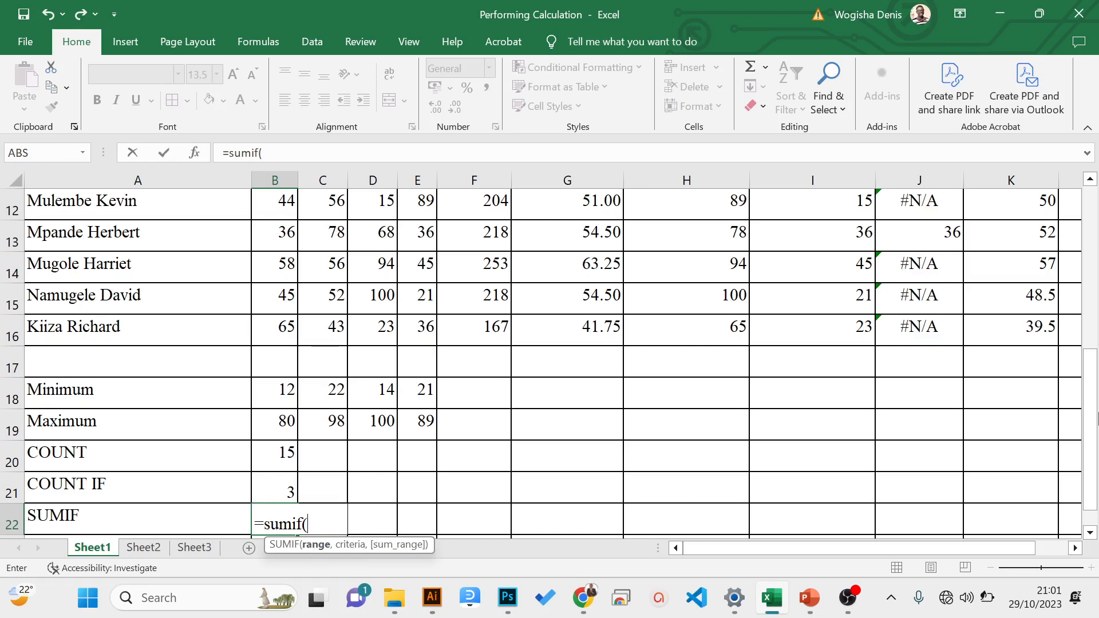
left_click_drag(1090, 415, 1091, 247)
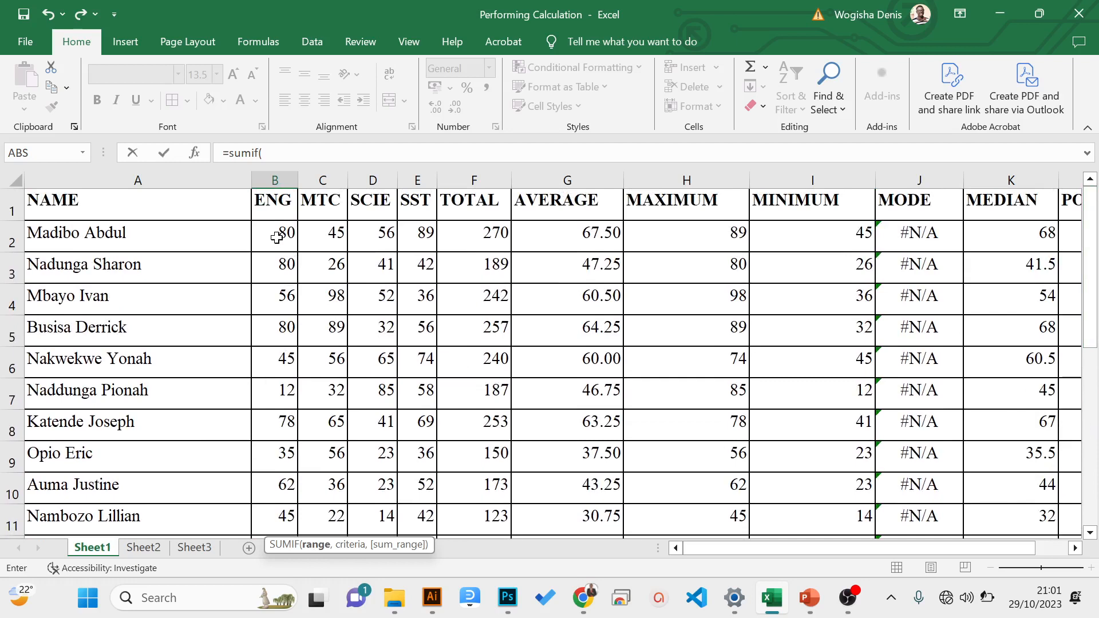
left_click_drag(276, 238, 282, 455)
left_click(337, 153)
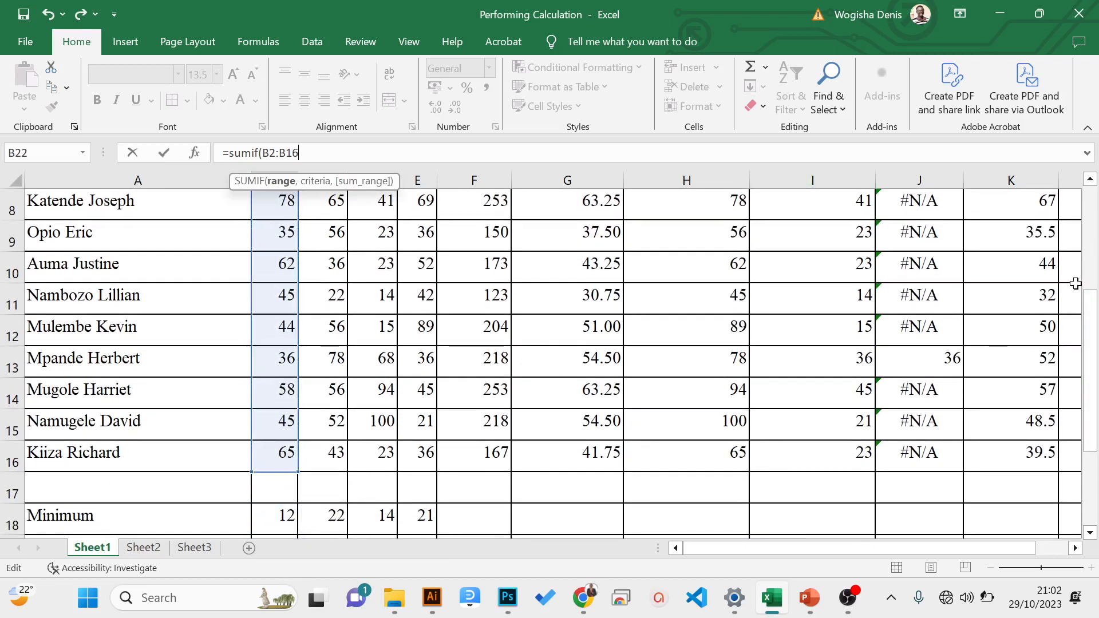
left_click_drag(1096, 317, 1096, 212)
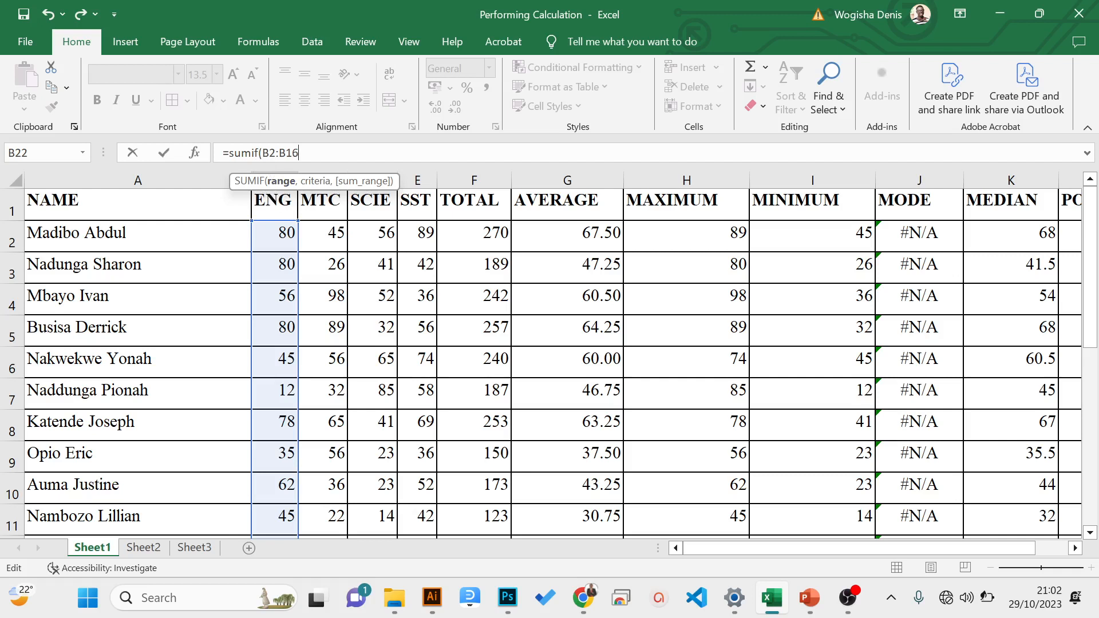
- Add the criterion ">=80" to complete =SUMIF(B2:B16,">=80") and enter the formula in B22
type(",")
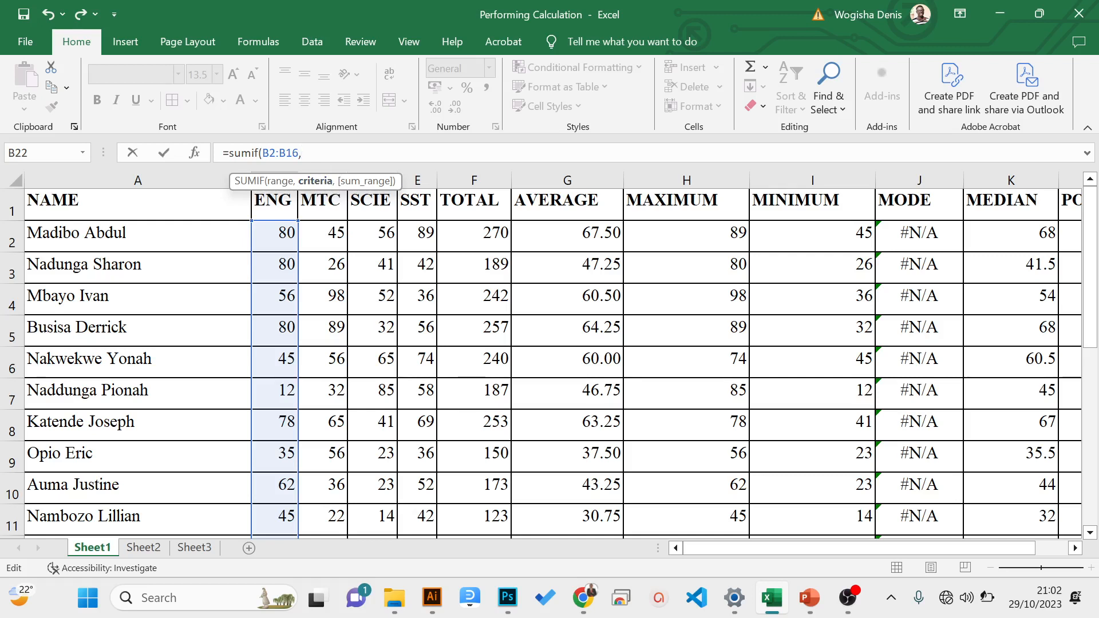
type("\">-")
key("BackSpace")
type("=80\")")
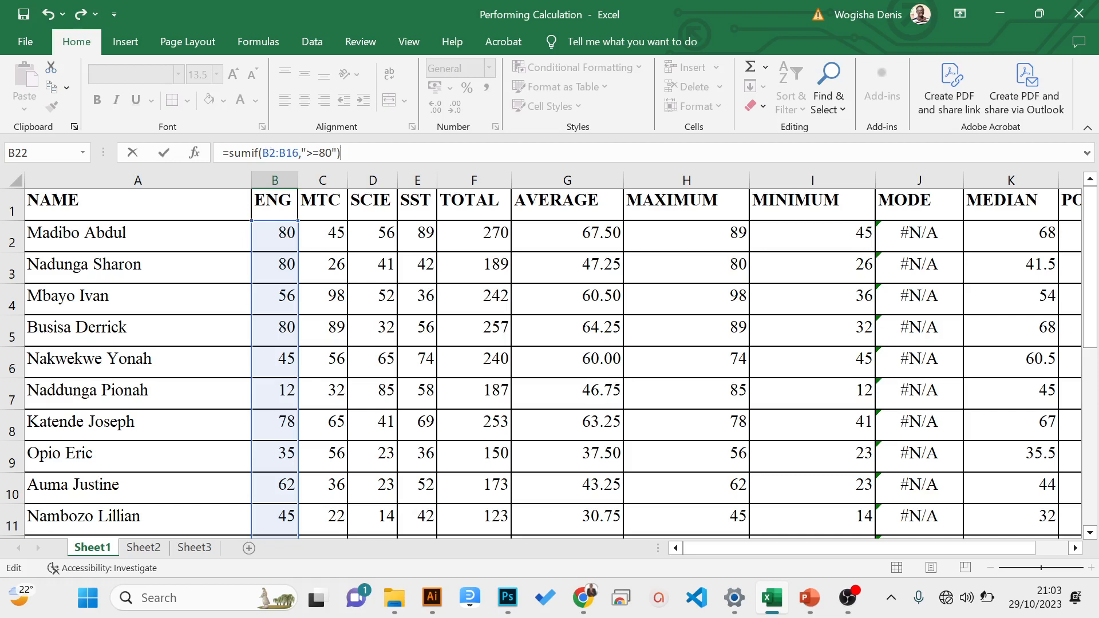
key("Return")
key("Up")
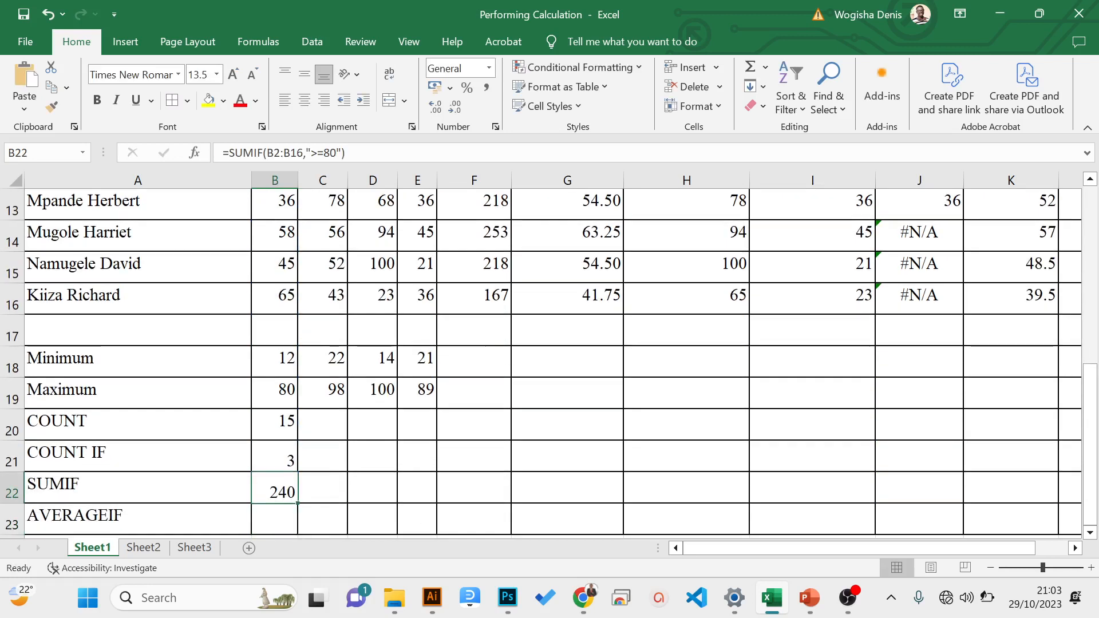
- Compare the COUNTIF formula in B21 with the SUMIF formula in B22, checking the SUMIF range and criterion
key("Up")
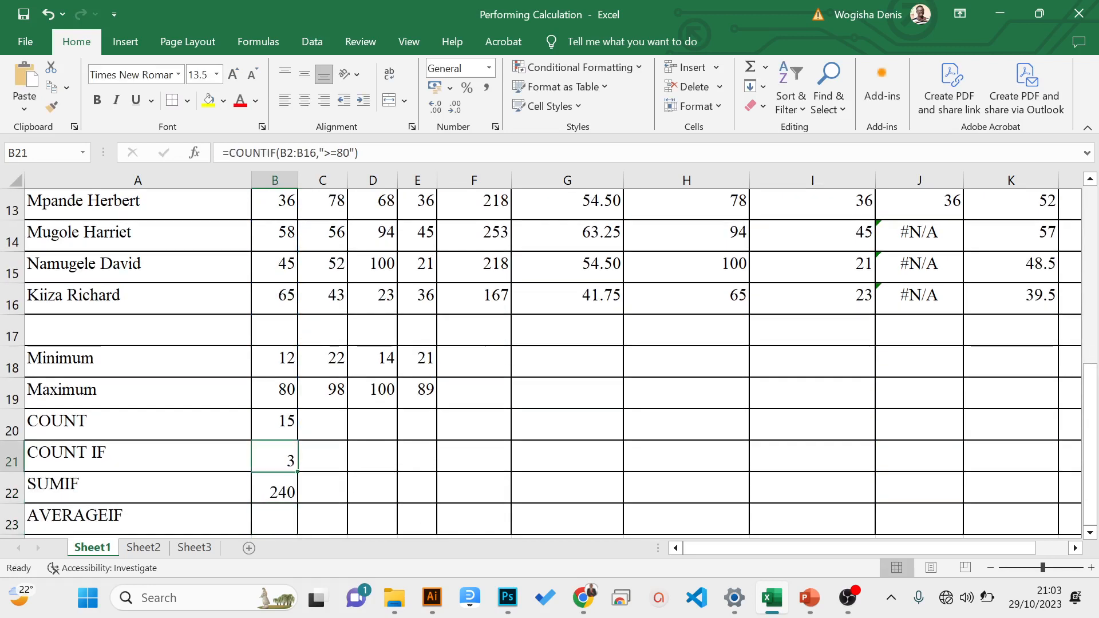
key("Up")
key("Up")
key("Down")
key("Down")
key("Down")
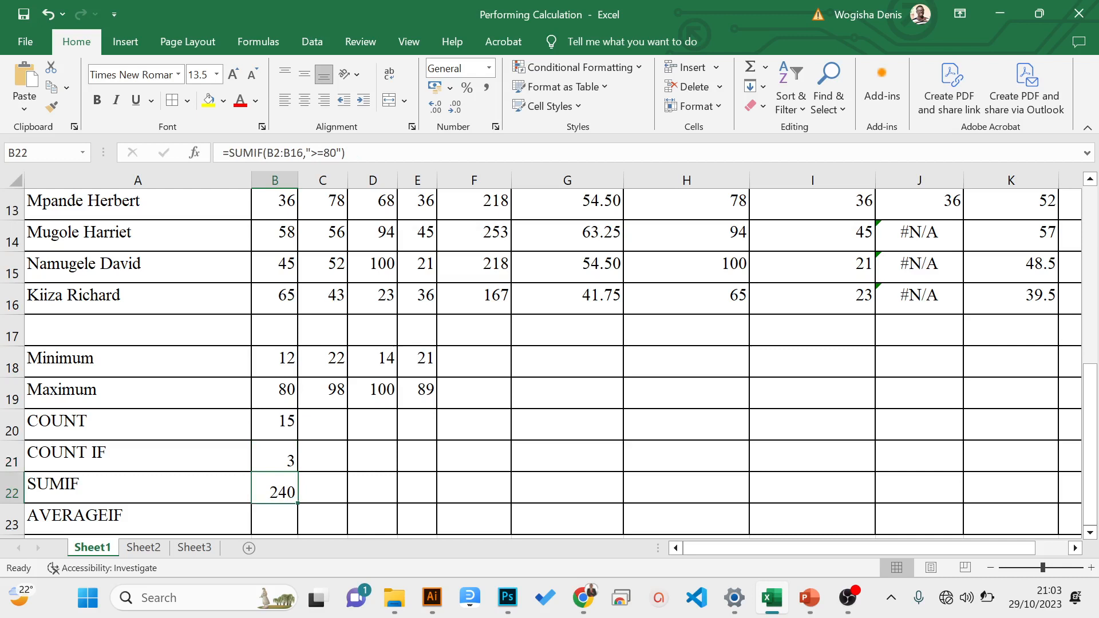
key("F2")
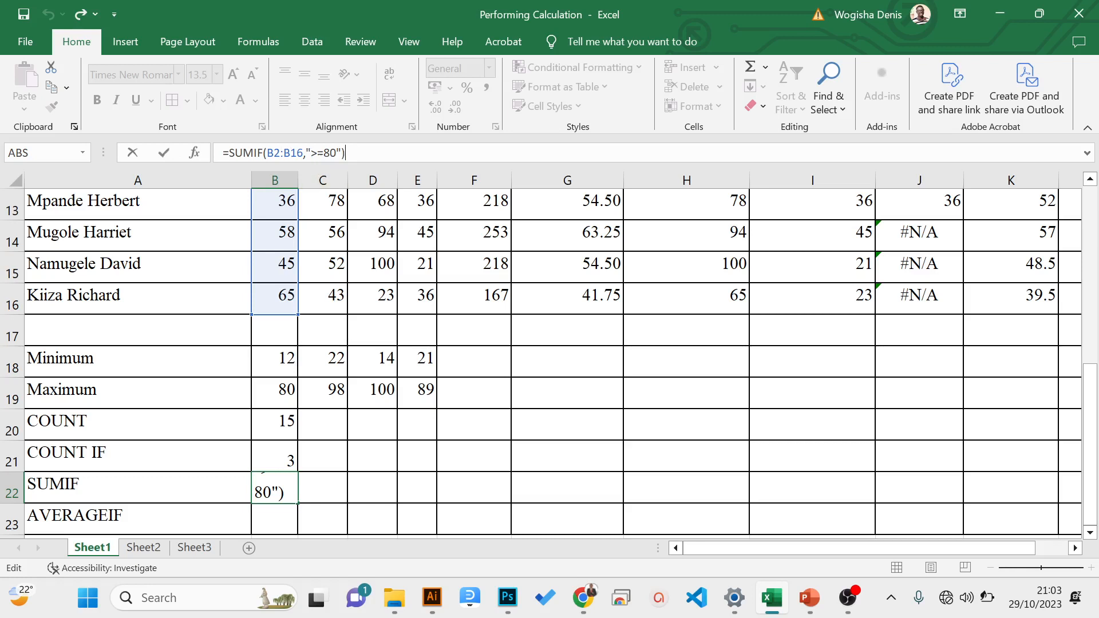
key("Return")
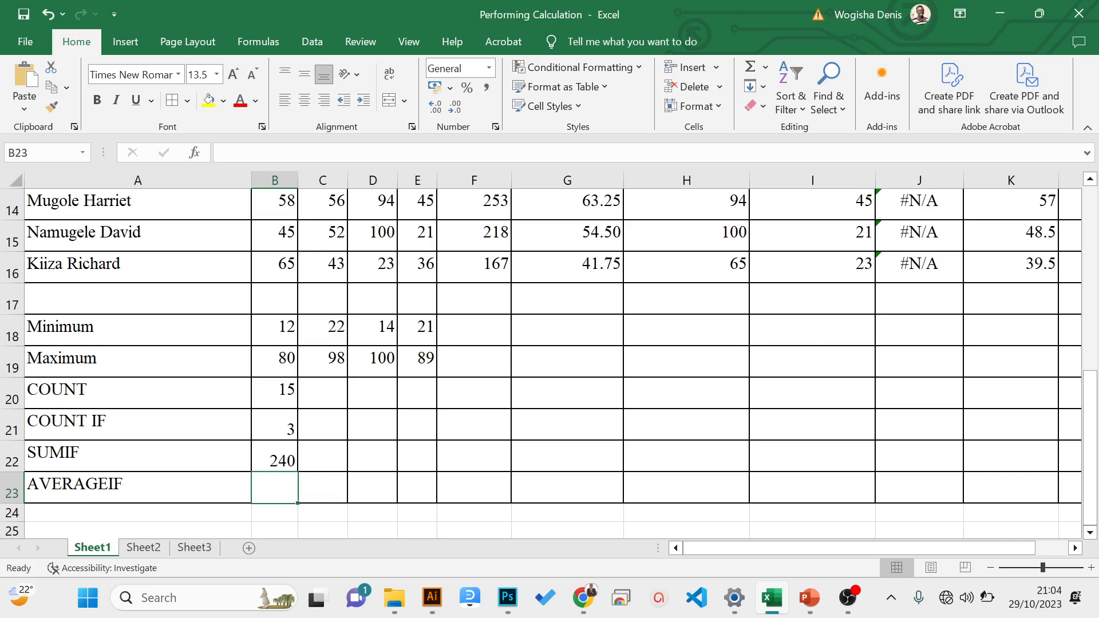
- Begin an AVERAGEIF formula in B23 with the ENG marks B2:B15 as its range
type("=")
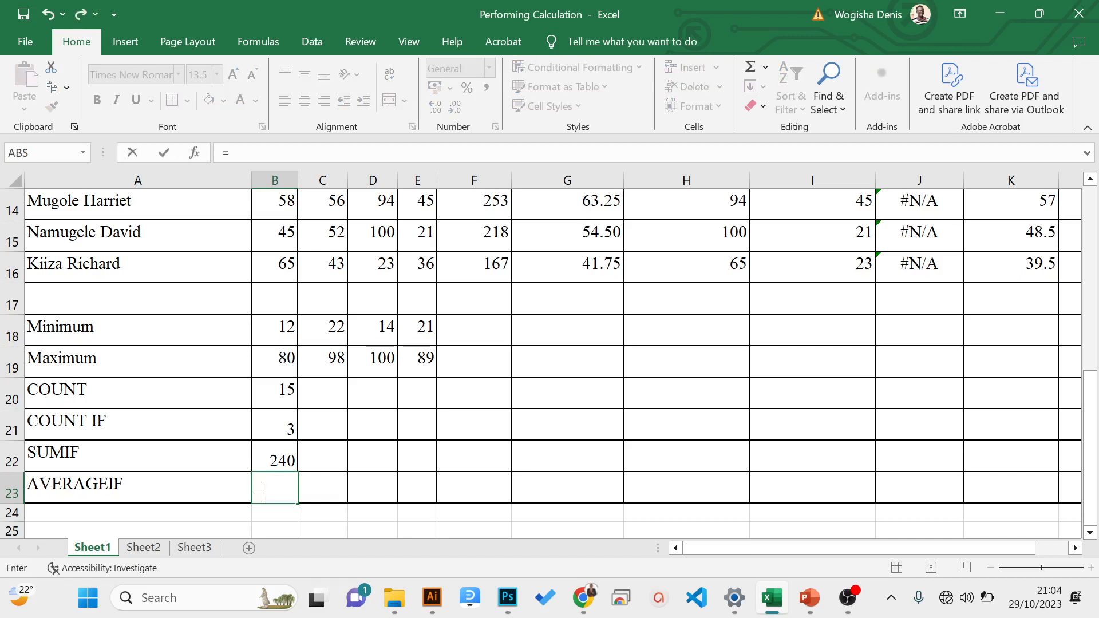
type("averageif")
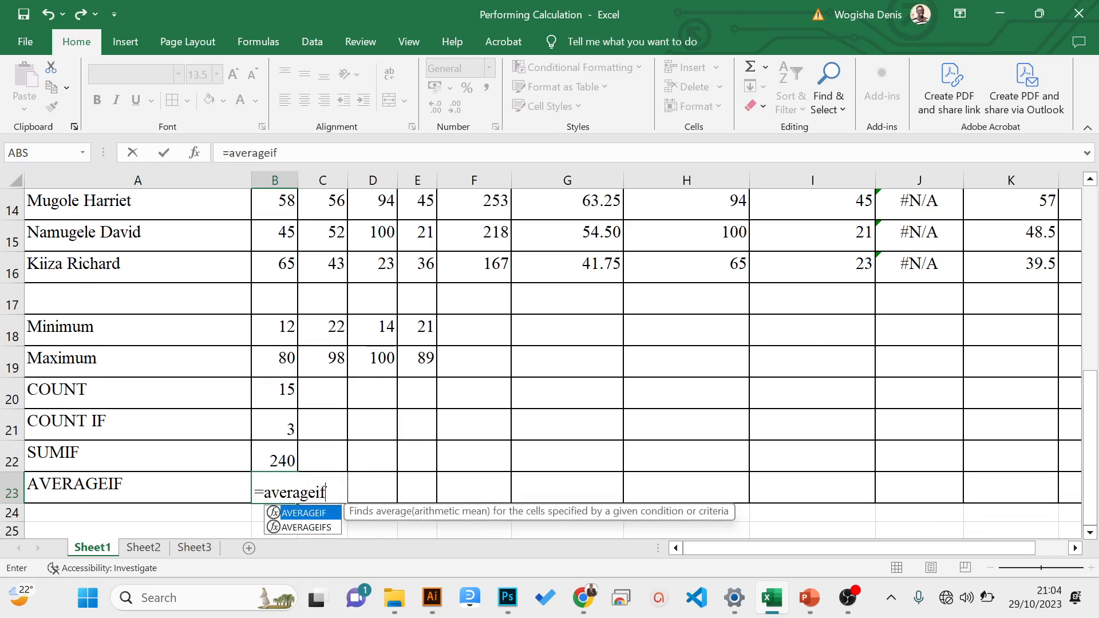
type("(")
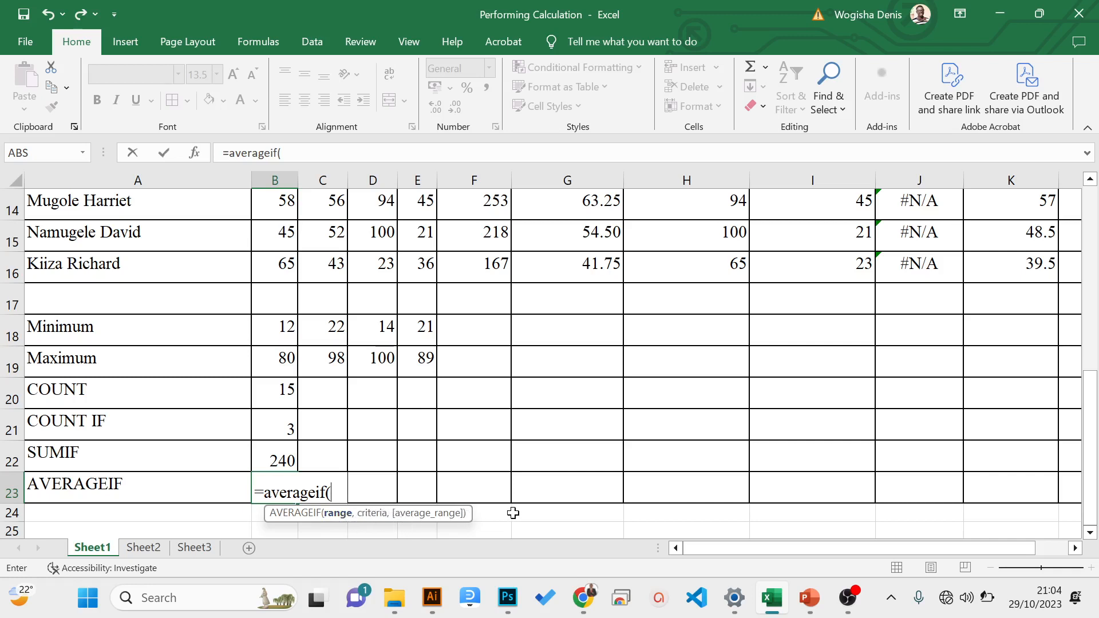
left_click_drag(1091, 447, 1047, 236)
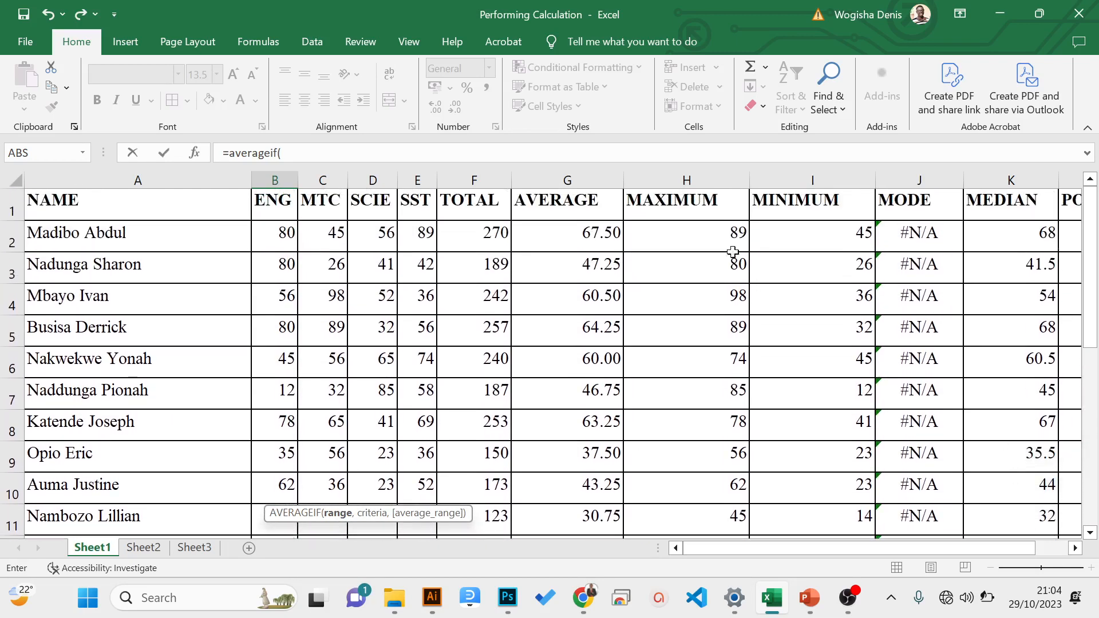
left_click_drag(277, 232, 269, 494)
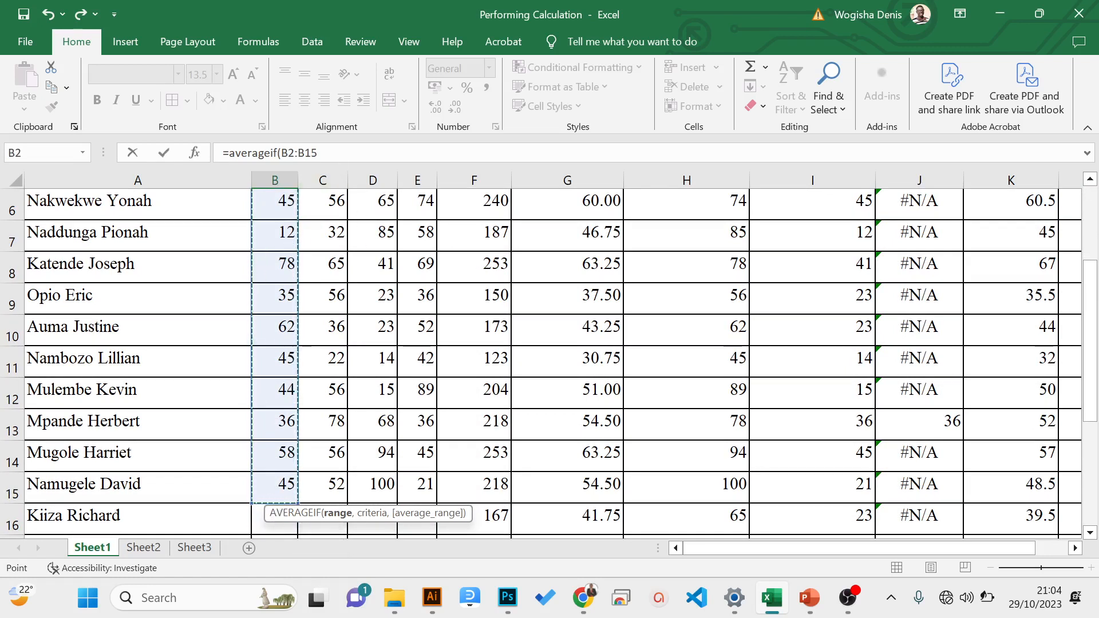
left_click(329, 153)
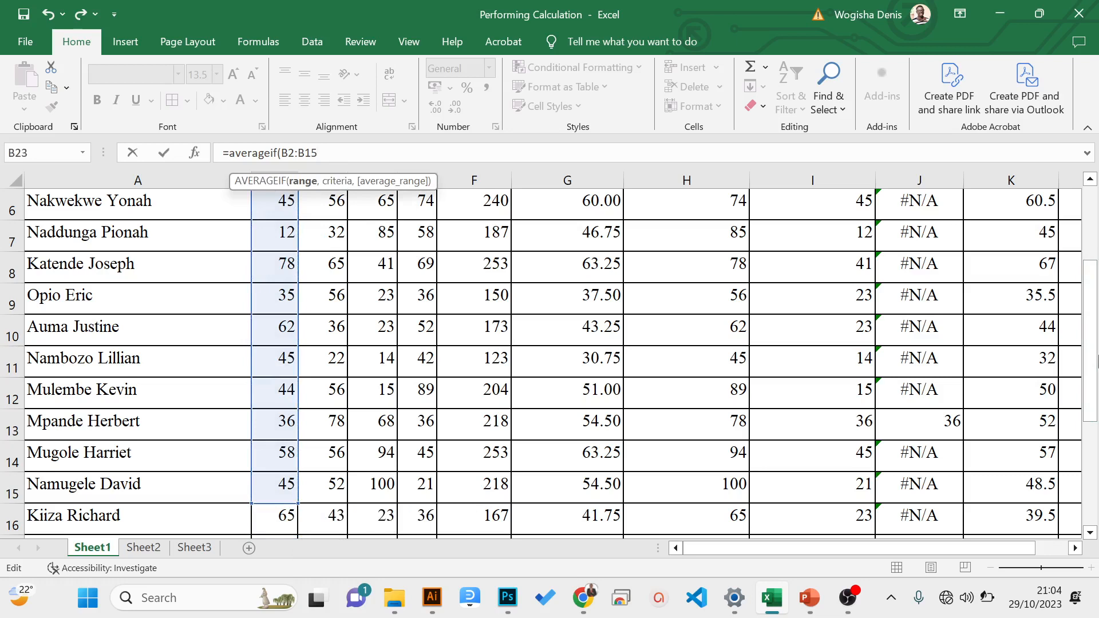
- Extend the AVERAGEIF range to B2:B16, add the criterion ">=80" and enter the formula in B23
left_click_drag(1093, 272, 1092, 194)
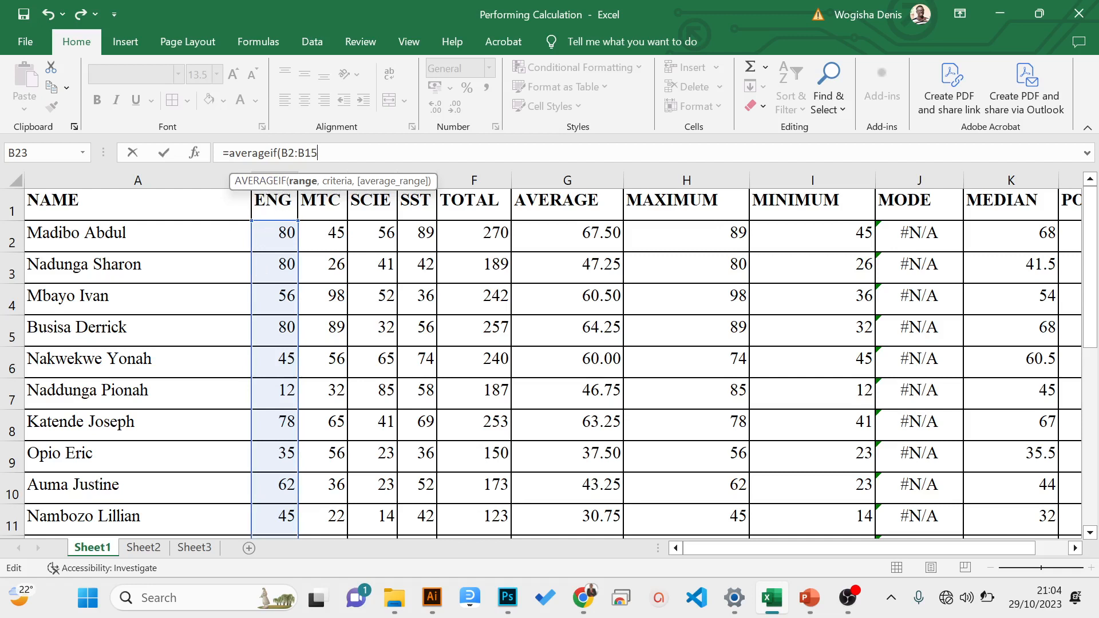
left_click_drag(1090, 269, 1097, 452)
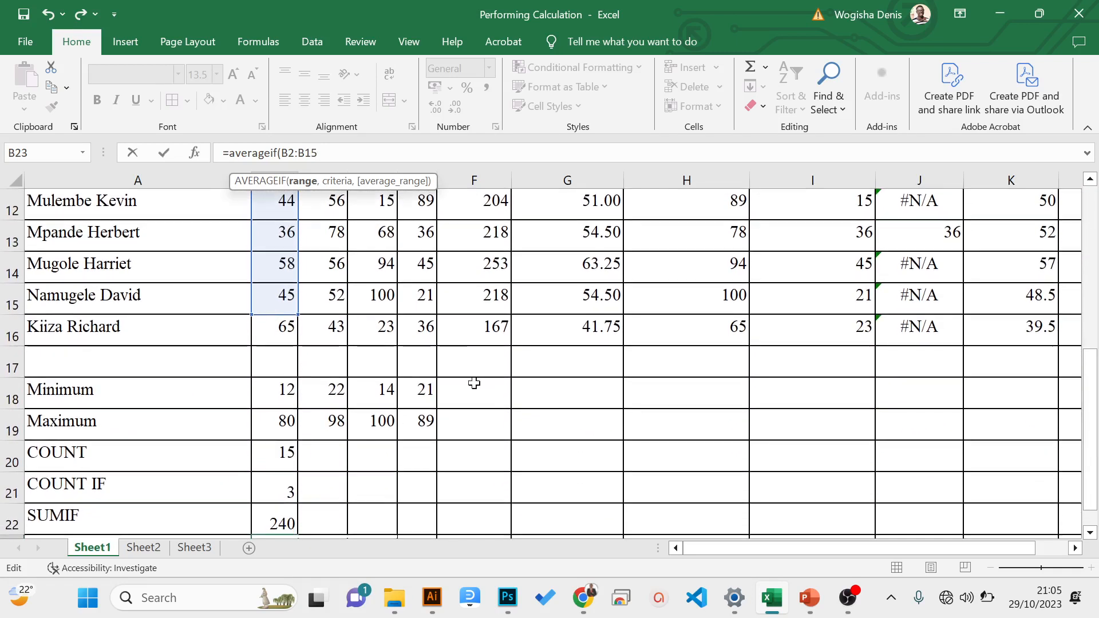
left_click_drag(296, 313, 289, 330)
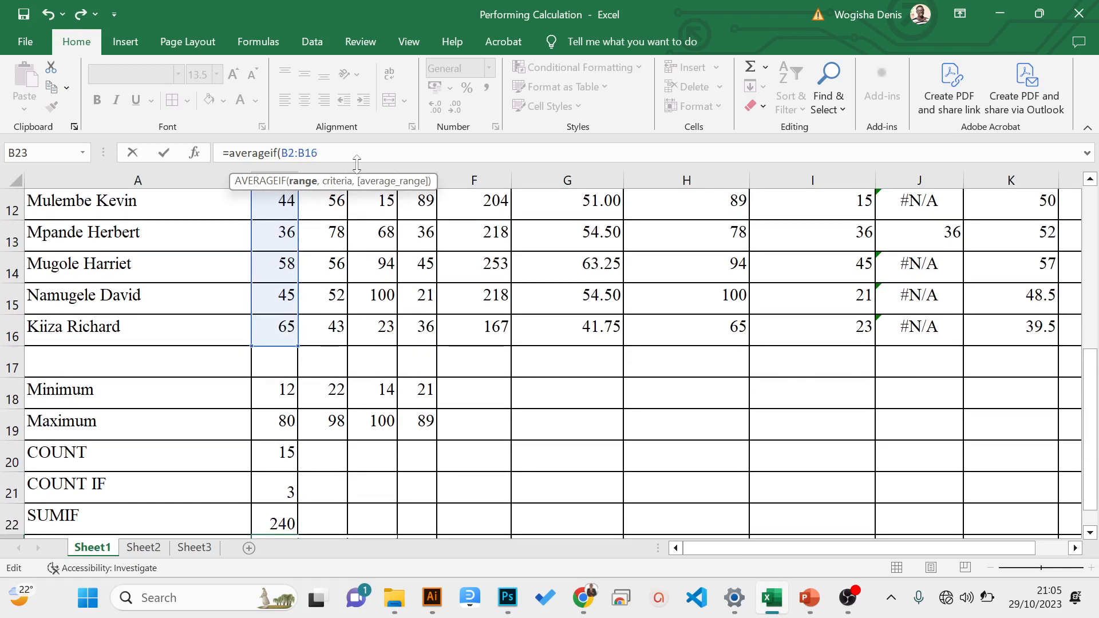
type(",")
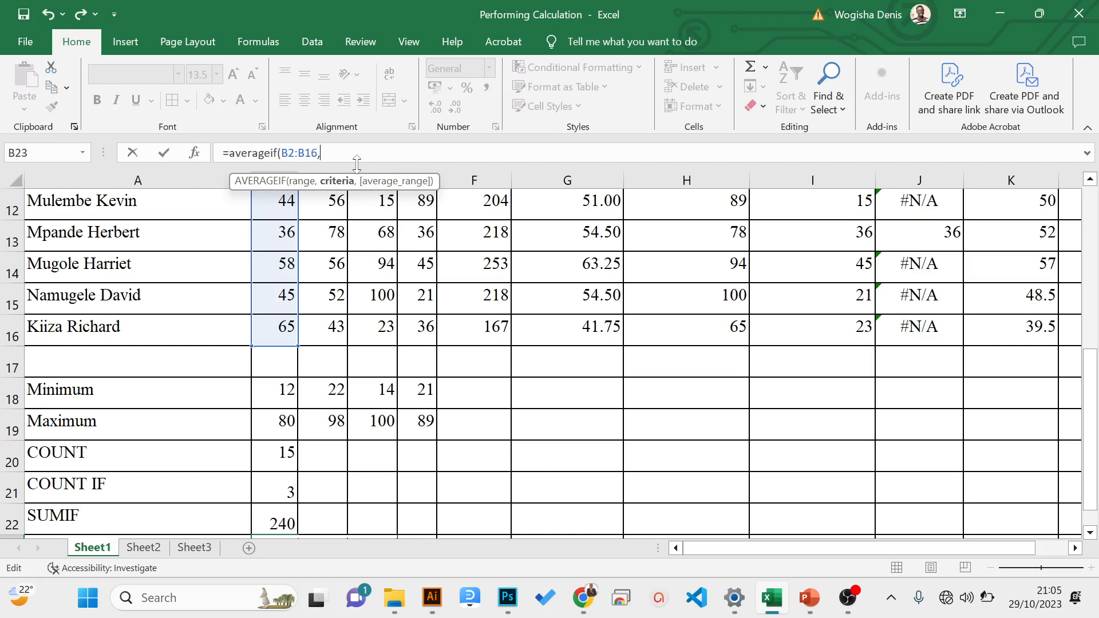
type("\">=80\")")
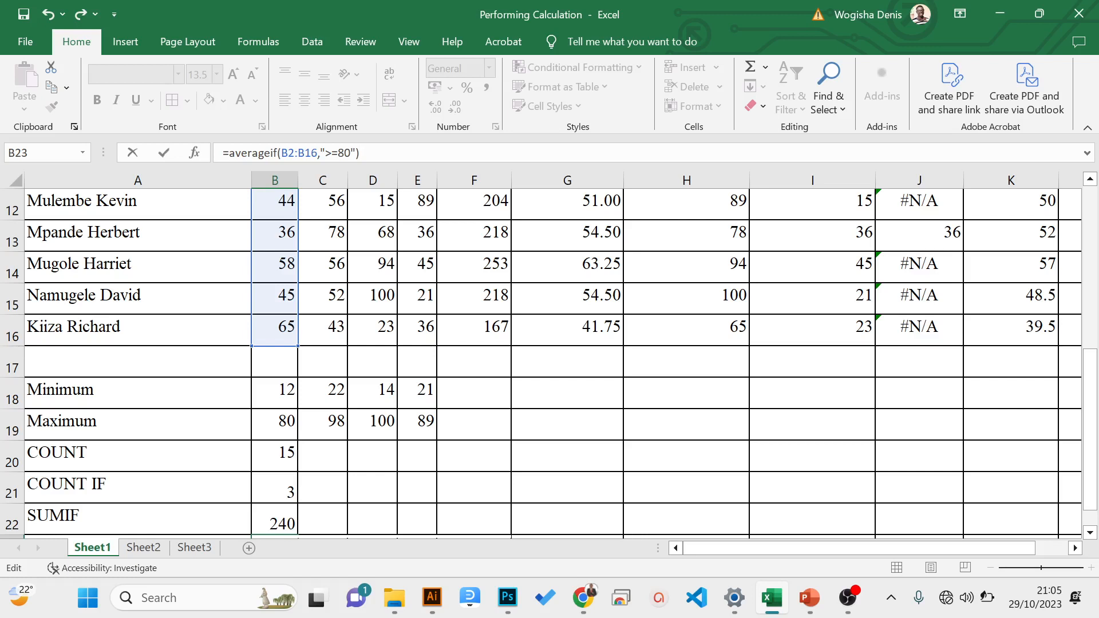
key("ctrl+Return")
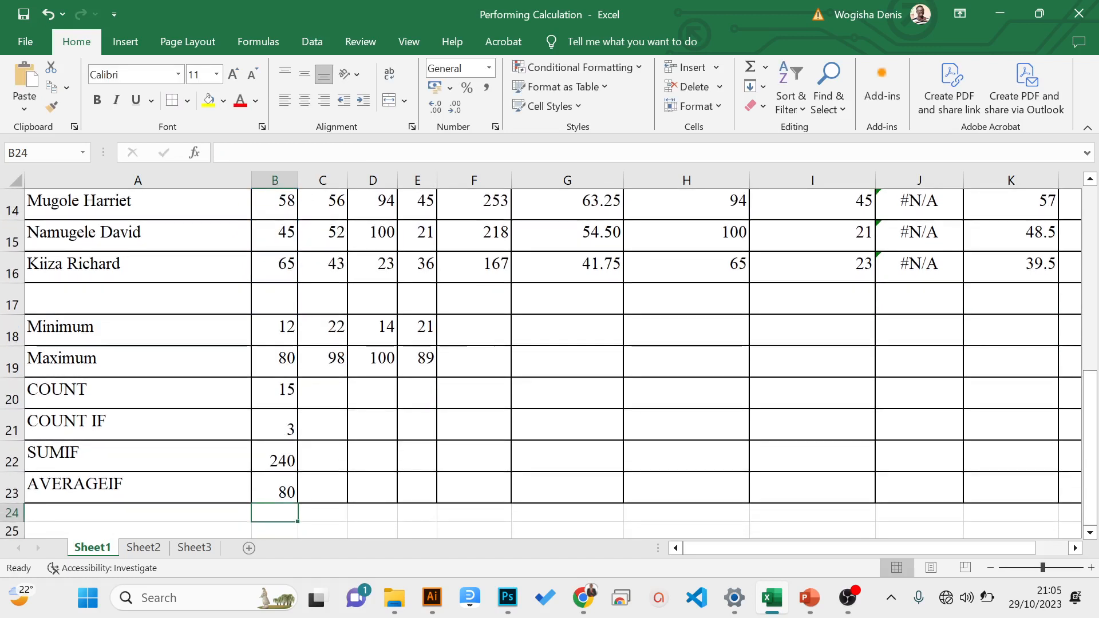
- Review the SUMIF and AVERAGEIF formulas in B22 and B23, and look across the column headings to POSITION/RANK in L1
left_click(275, 455)
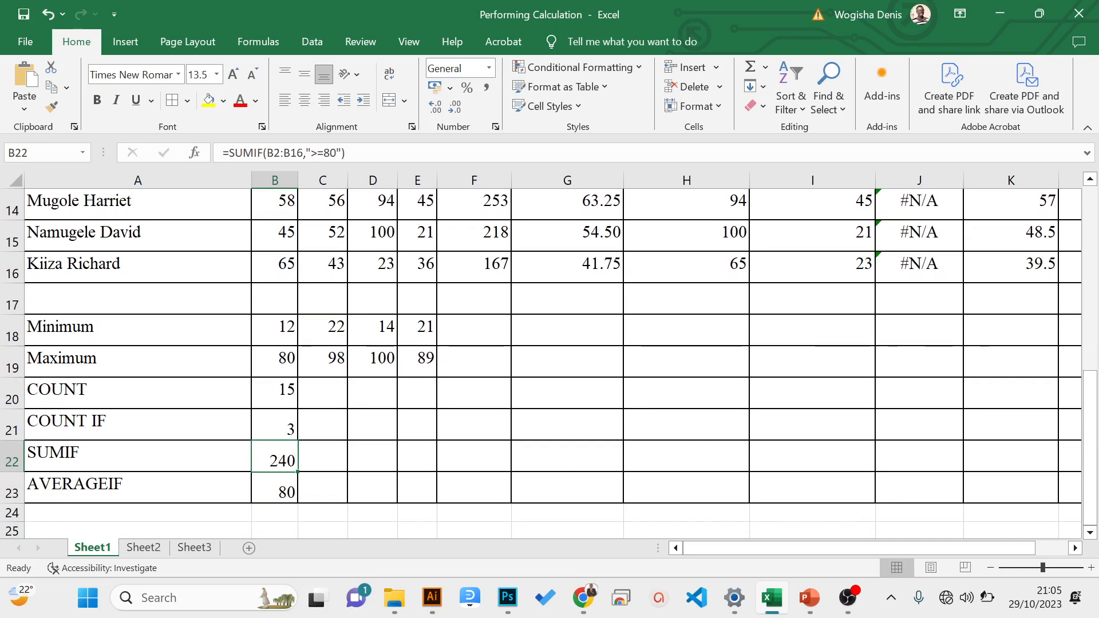
left_click(275, 487)
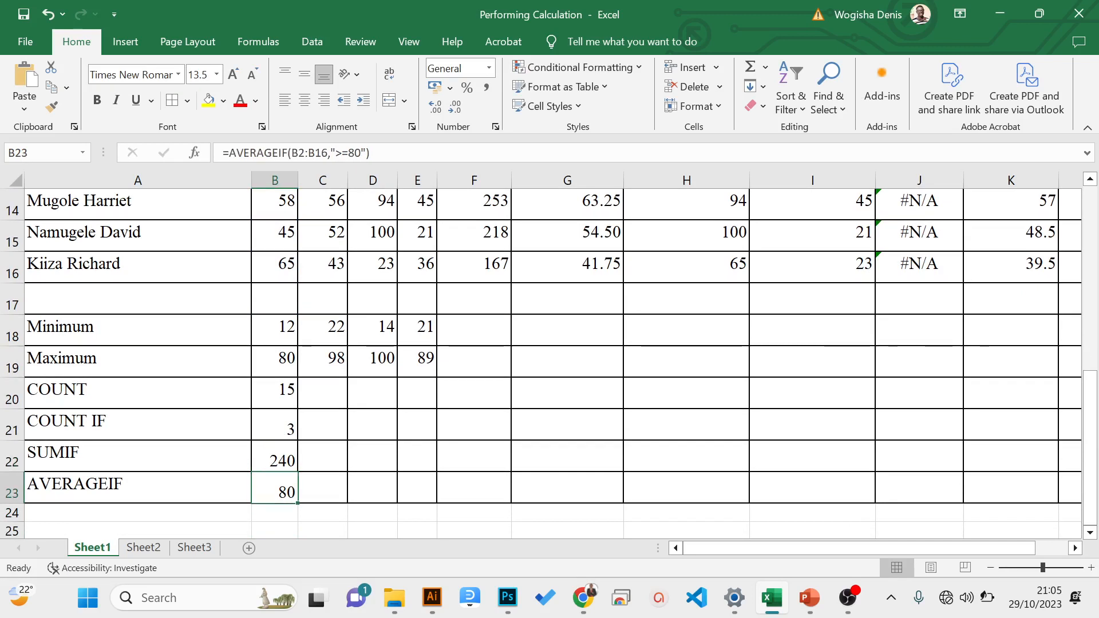
key("Up")
key("Up")
key("Up")
key("Up")
key("Up")
key("Up")
key("Up")
key("Up")
key("Up")
key("Up")
key("Up")
key("Up")
key("Up")
key("Up")
key("Up")
key("Up")
key("Up")
key("Up")
key("Up")
key("Up")
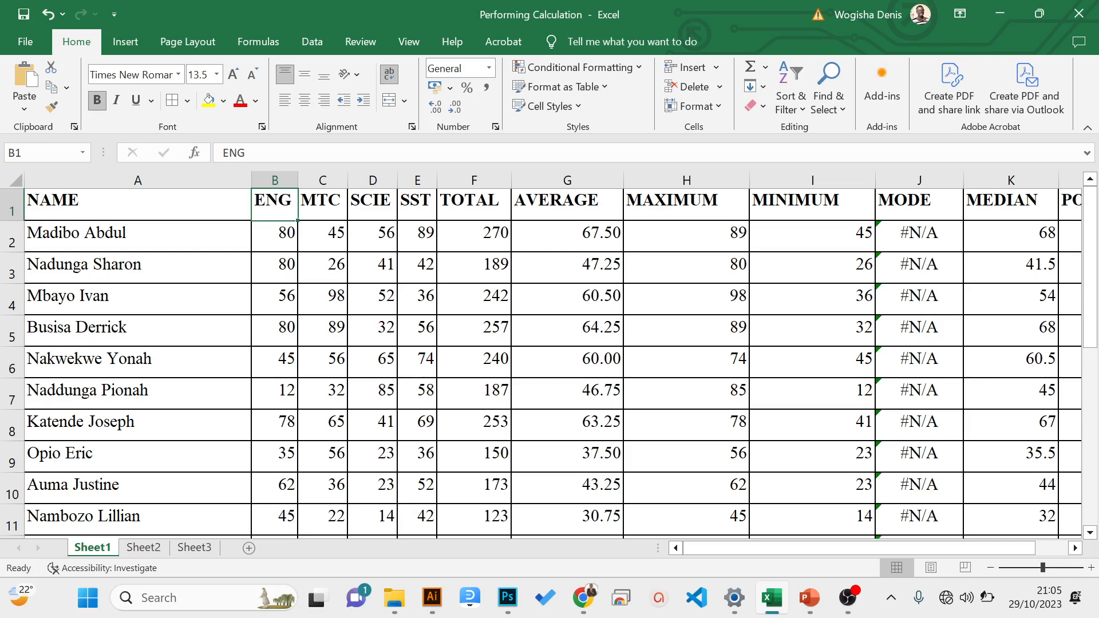
key("Right")
key("Right")
key("Right")
key("Right")
key("Right")
key("Right")
key("Right")
key("Right")
key("Right")
key("Right")
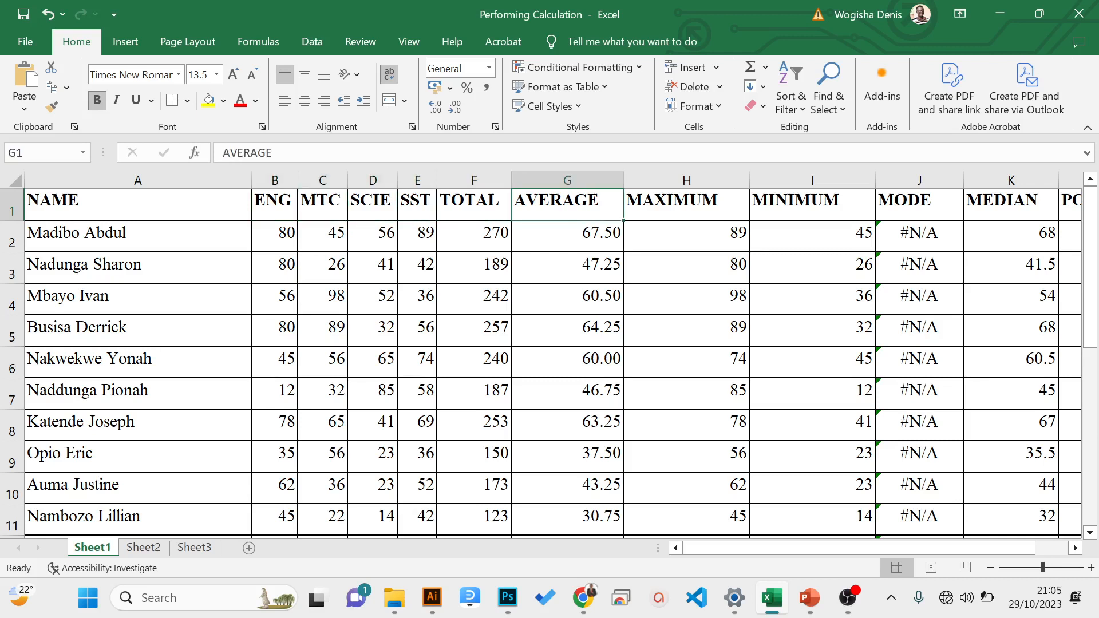
key("Right")
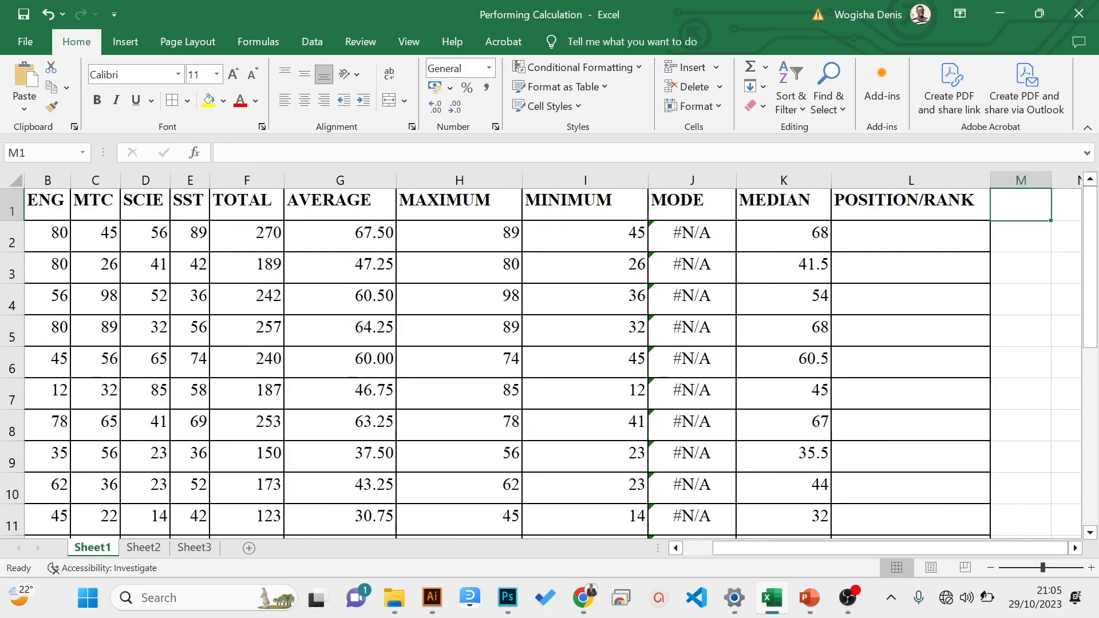
left_click(896, 195)
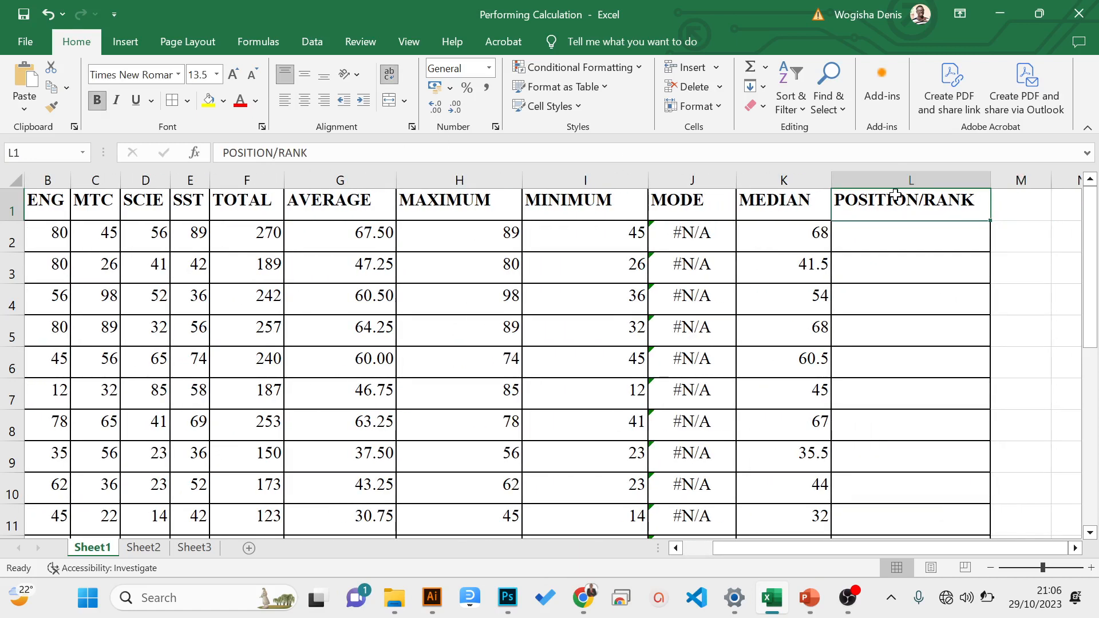
- Switch to the Mastering Spreadsheet Formulas and Functions presentation in PowerPoint and start its slide show from the Summary slide
mouse_move(810, 600)
left_click(801, 541)
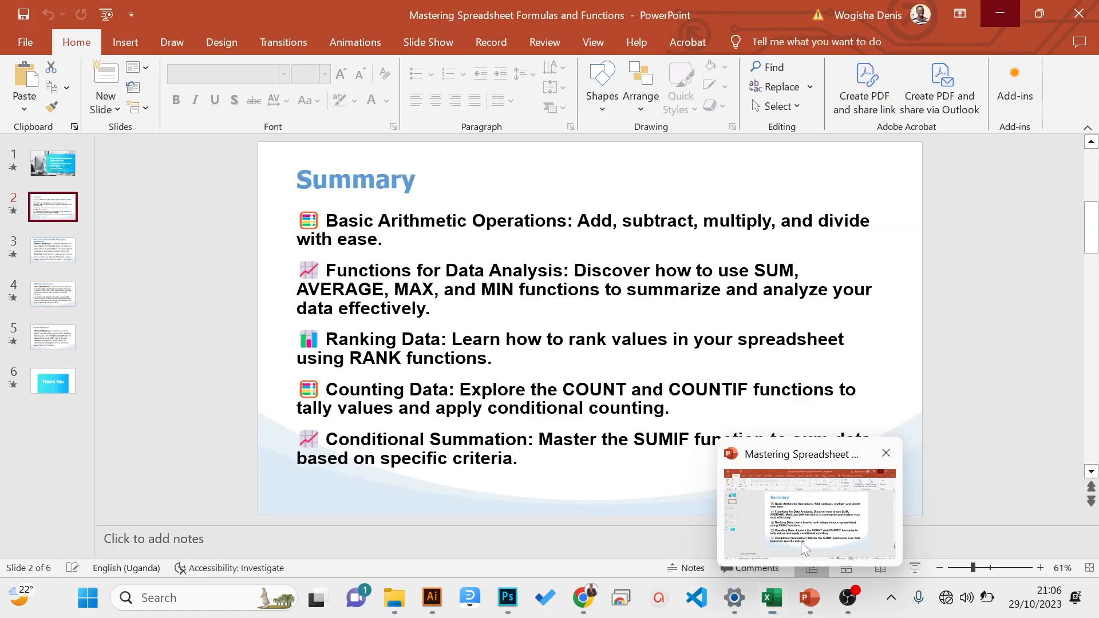
left_click(915, 567)
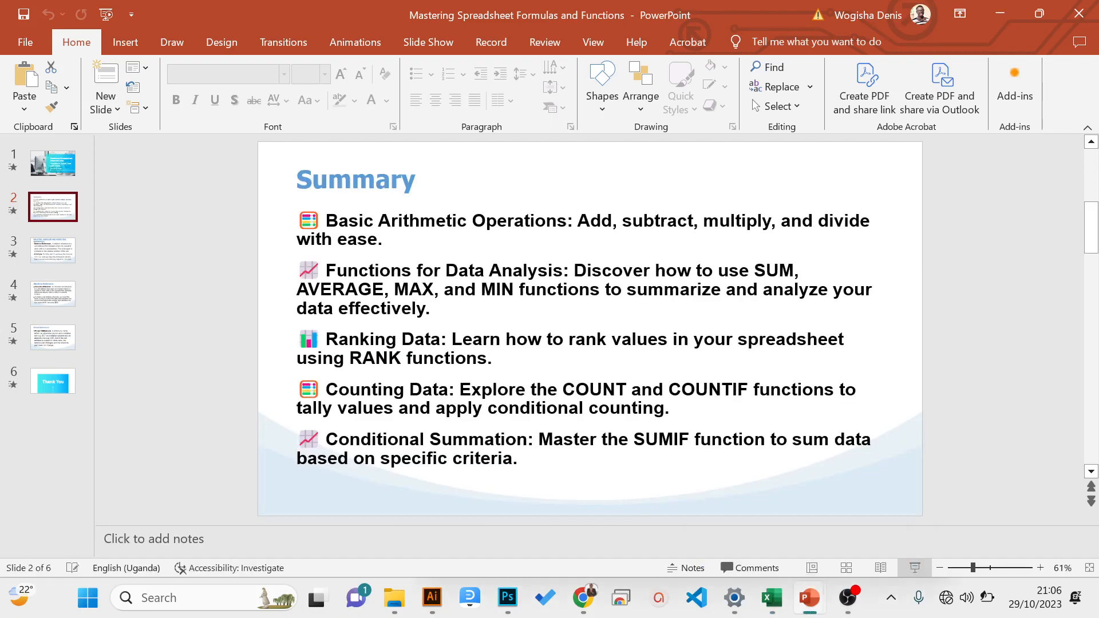
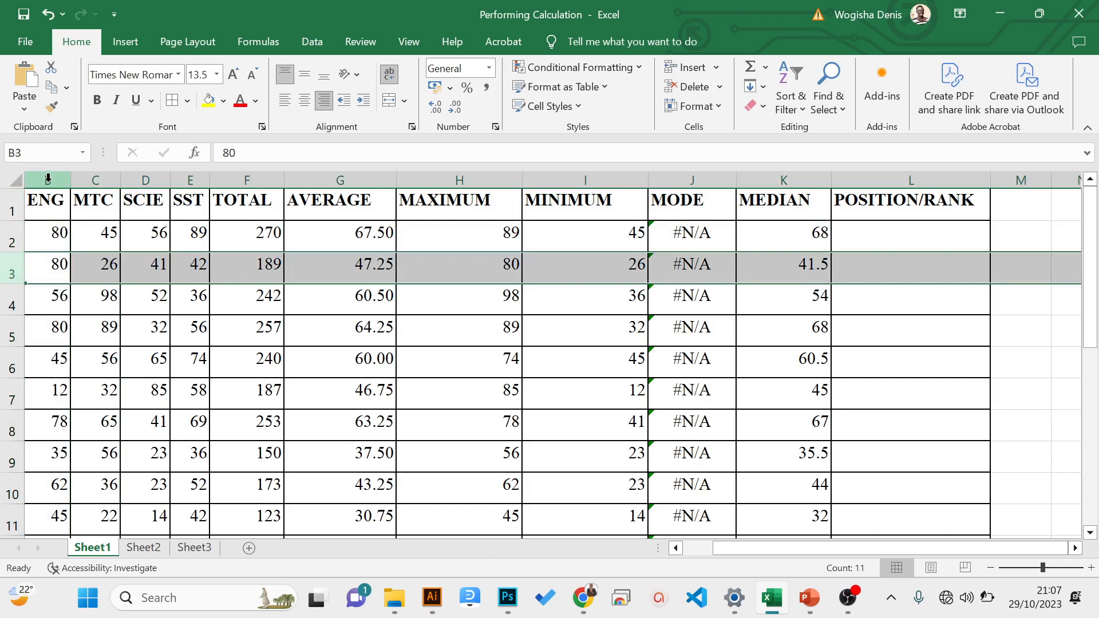
- Select columns B, C and D and rows 1 and 2 individually to examine the column letters and row numbers
left_click(48, 179)
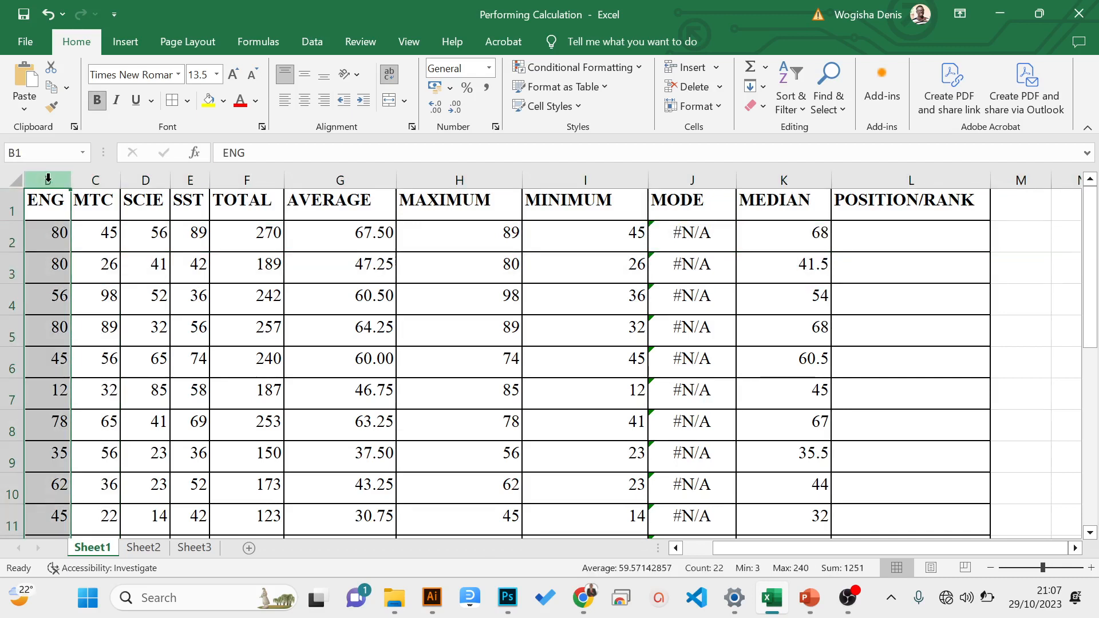
left_click(96, 180)
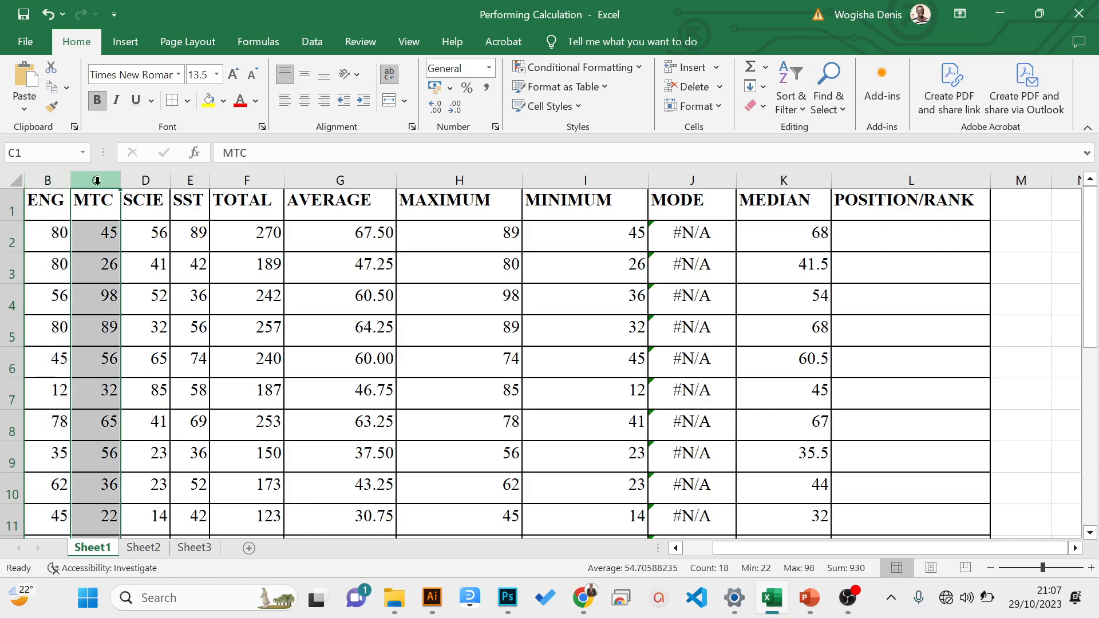
left_click(132, 181)
left_click(11, 210)
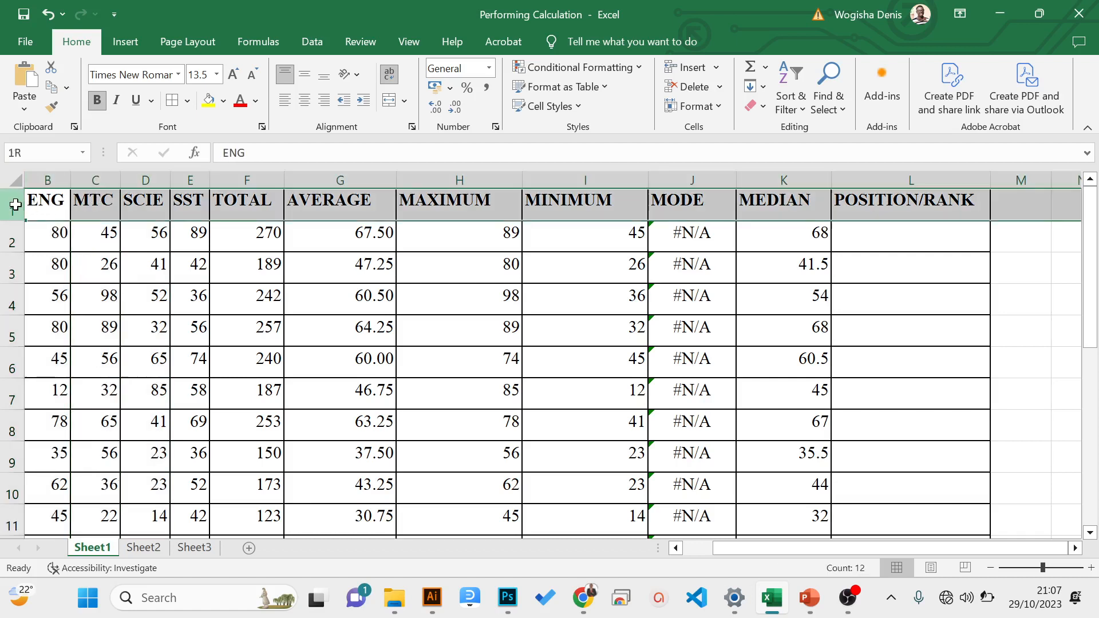
left_click(12, 242)
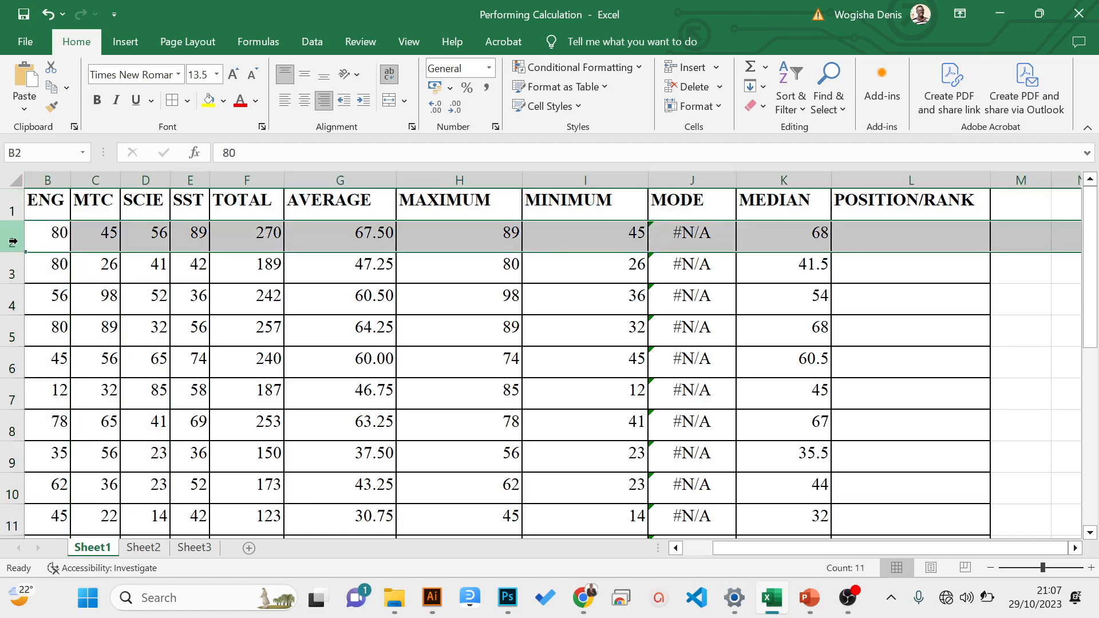
left_click(11, 207)
left_click(11, 237)
- Examine the cell references of individual cells B1, C1, C2, H2 and K3
left_click(47, 198)
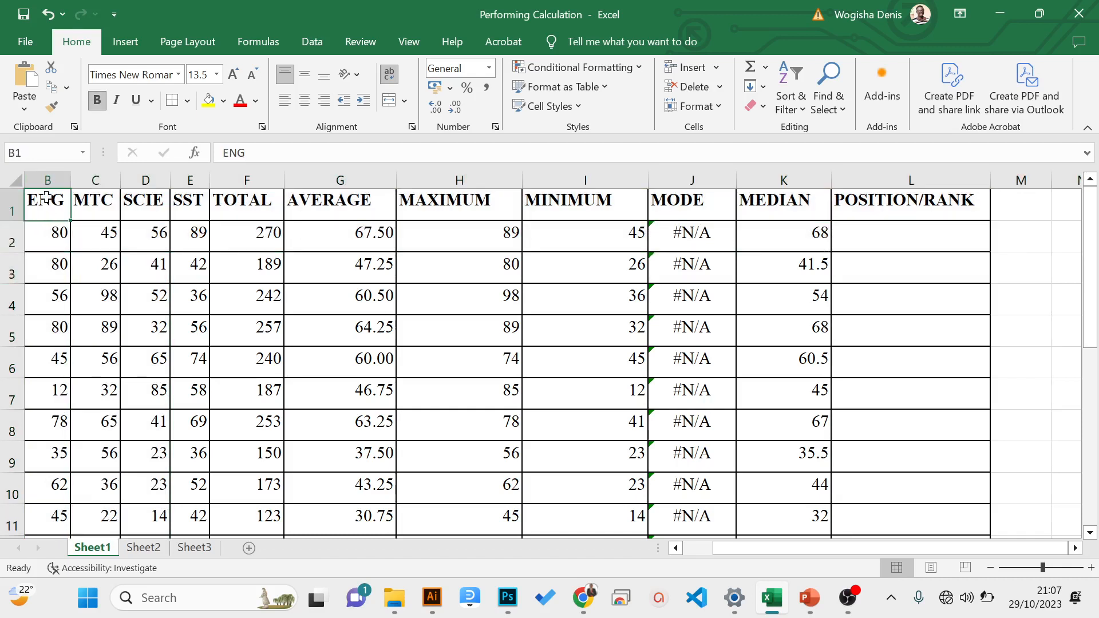
left_click(94, 199)
left_click(107, 233)
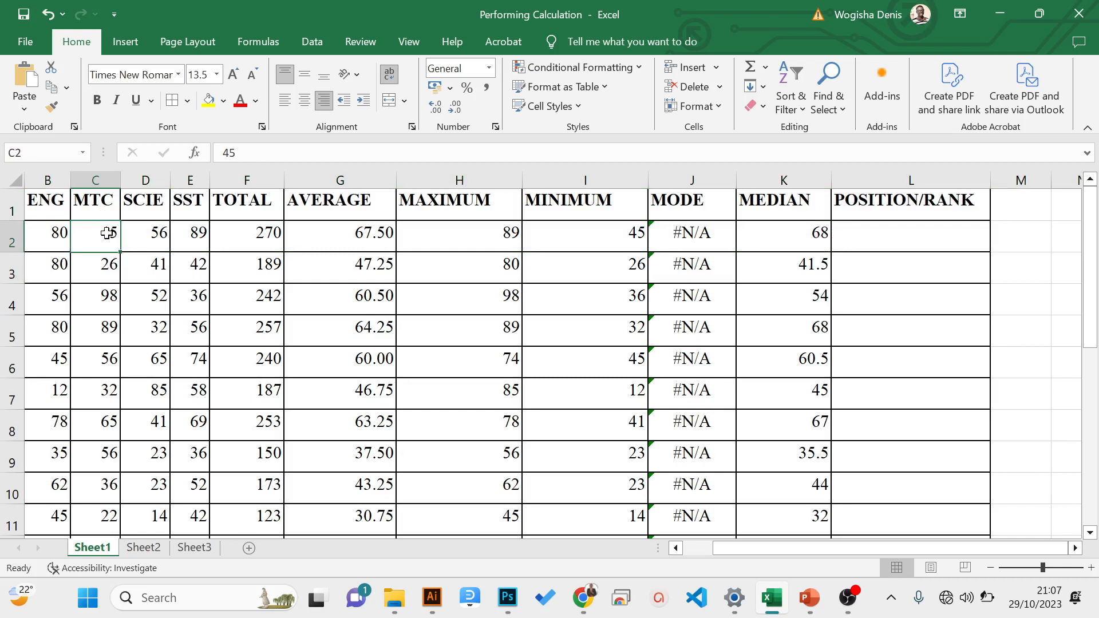
left_click(52, 208)
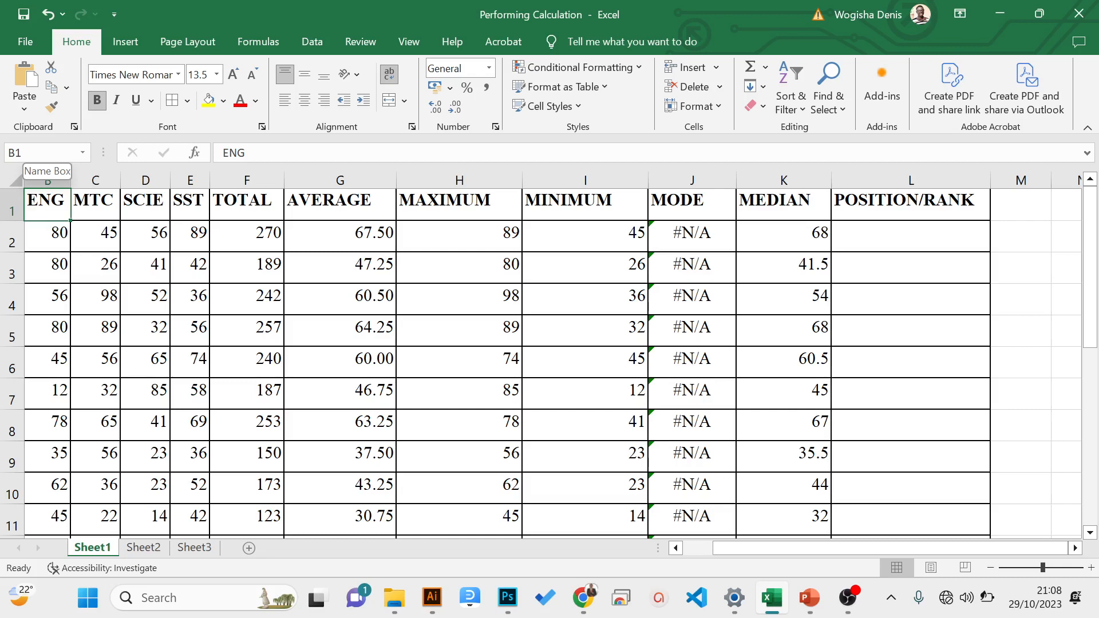
left_click(467, 241)
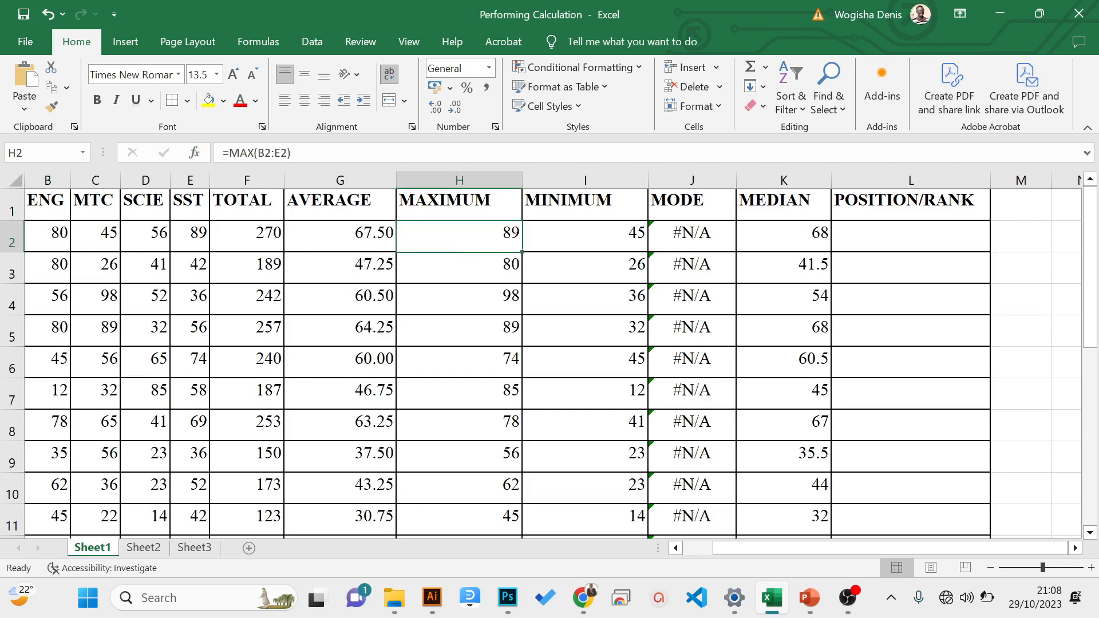
left_click(816, 264)
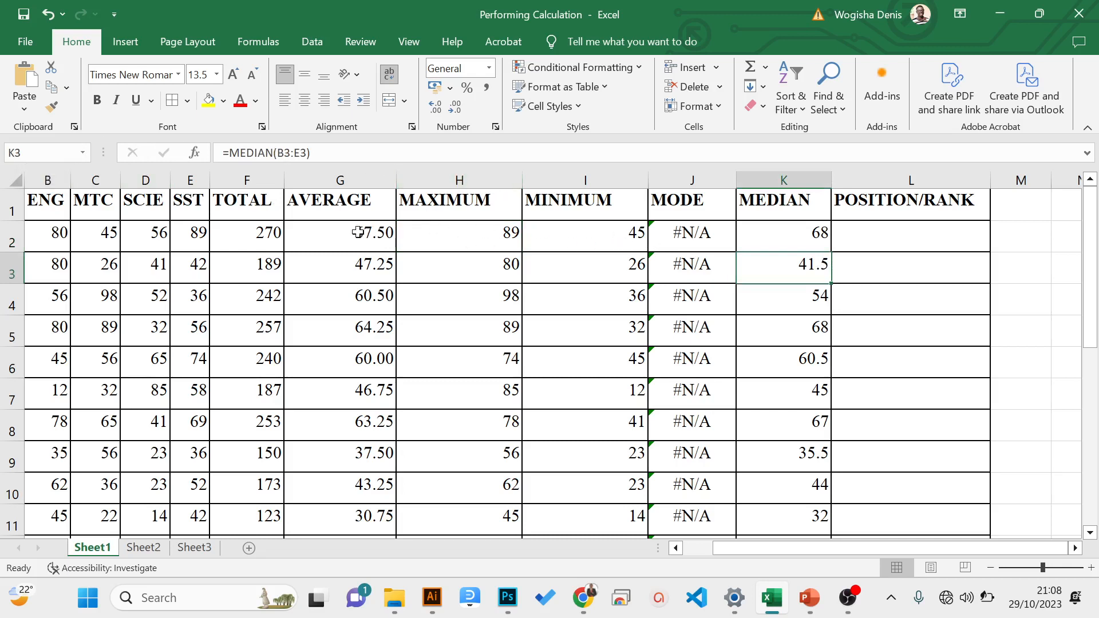
- Examine the SUM formula in F2 and the subject marks its range covers in row 2
left_click(263, 238)
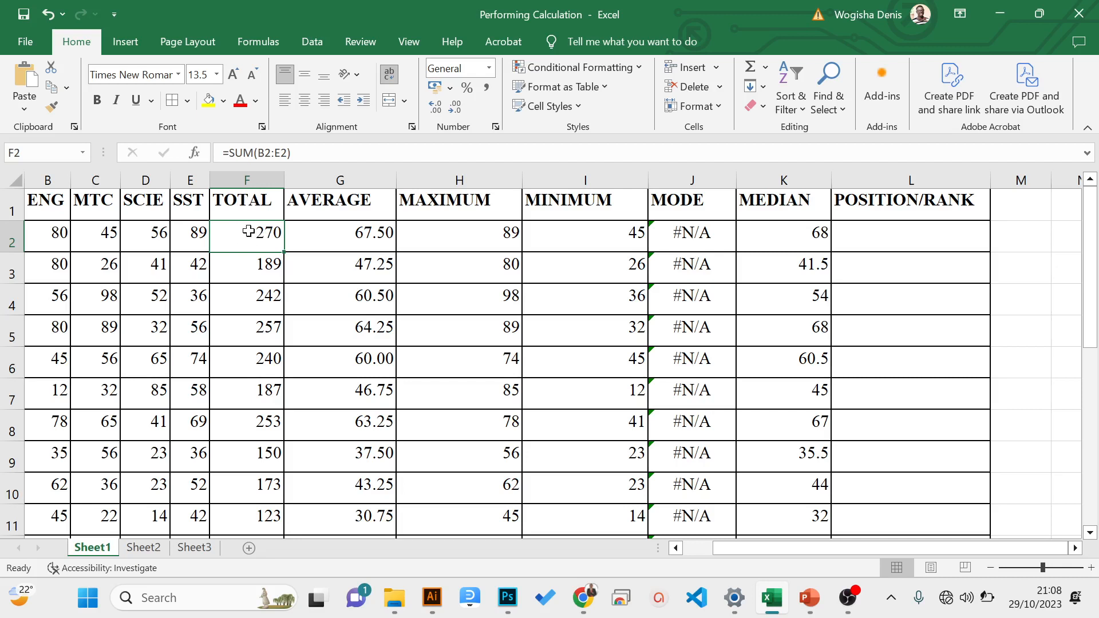
left_click(265, 152)
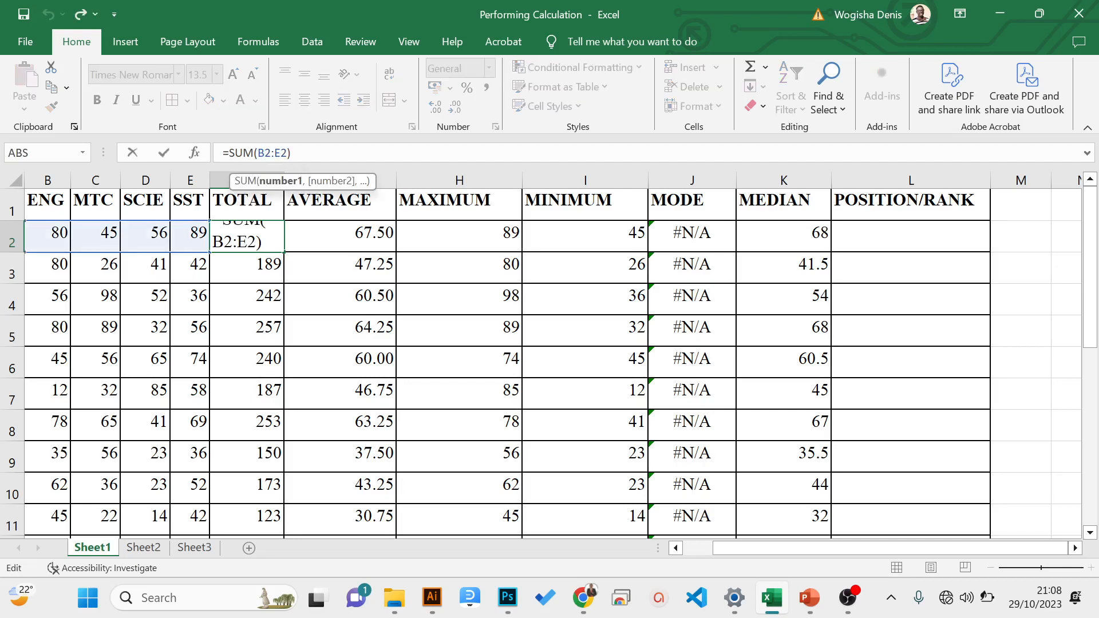
left_click_drag(810, 550, 692, 554)
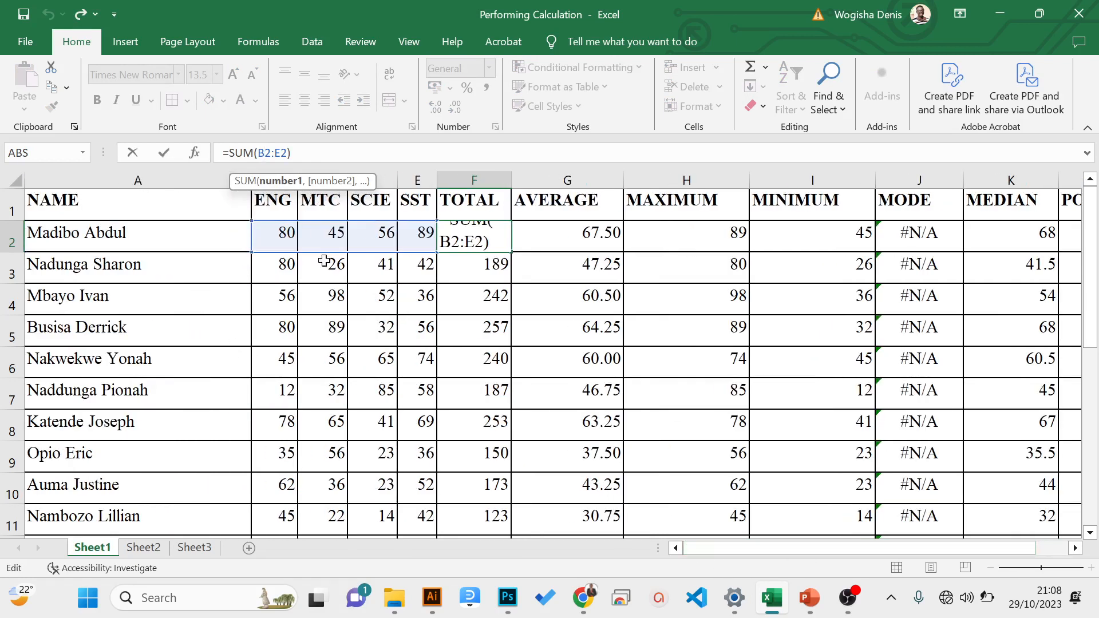
key("Return")
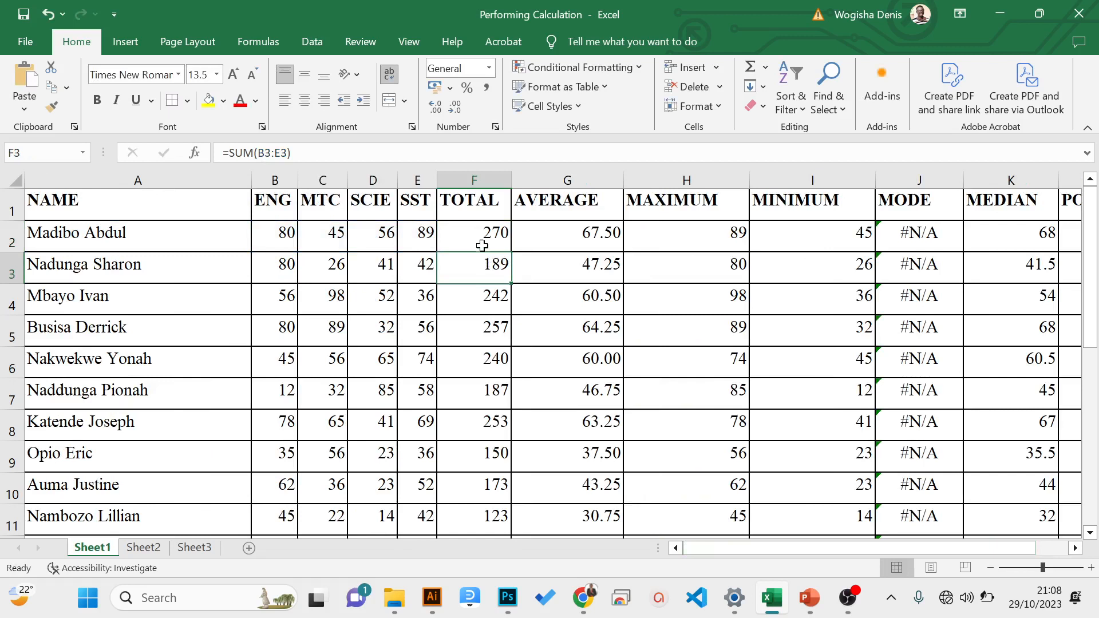
- Compare the TOTAL formulas in F2 and F3, and inspect the range reference inside F3's SUM formula
left_click(479, 235)
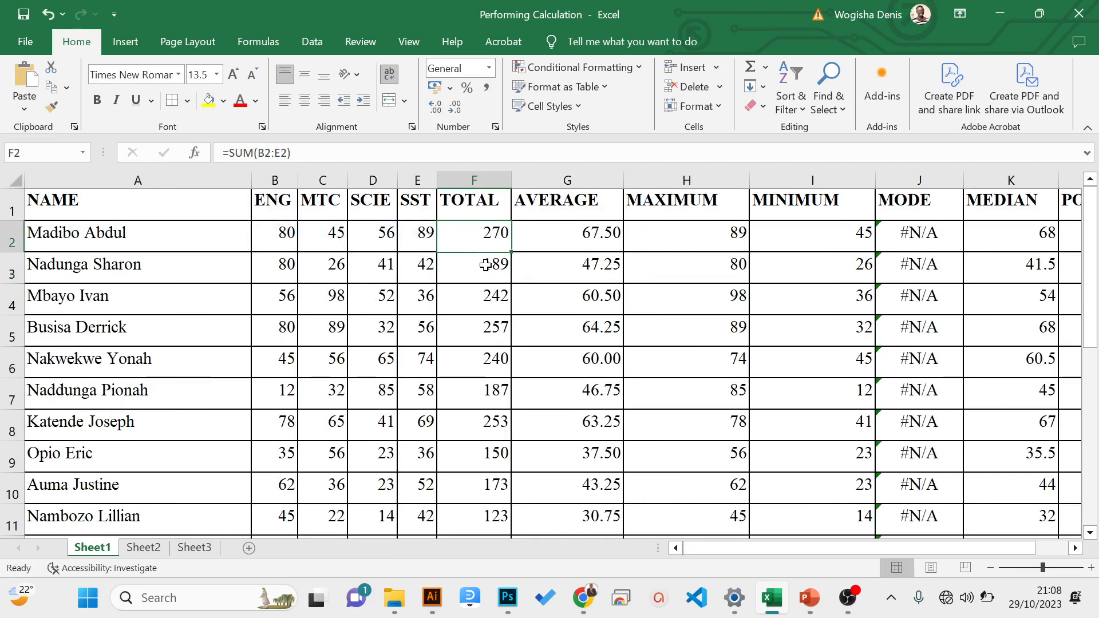
left_click(485, 264)
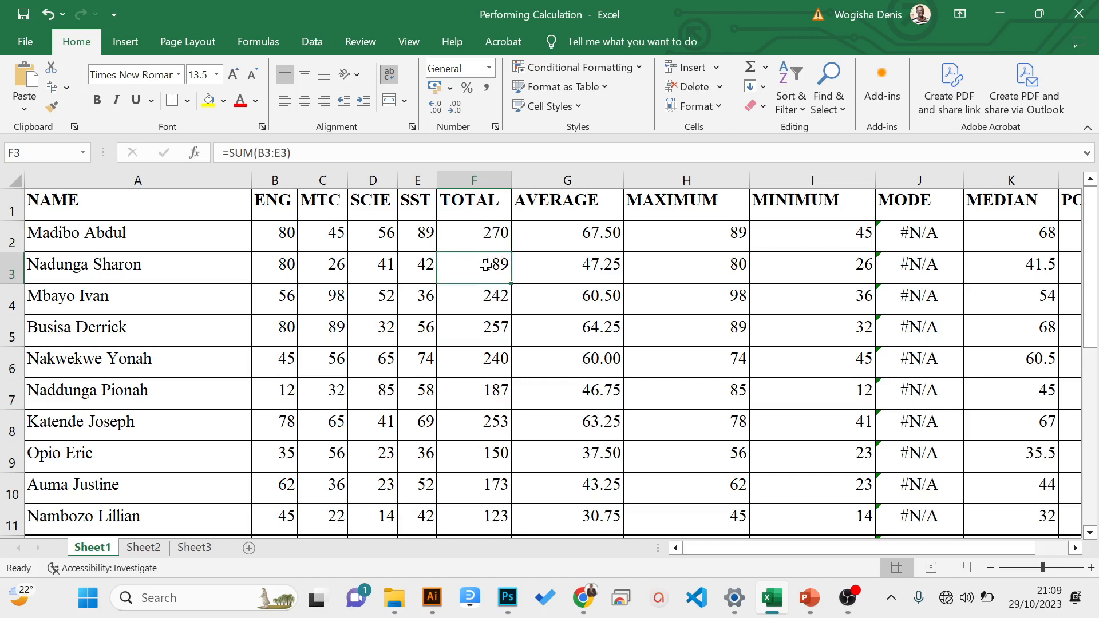
left_click(454, 235)
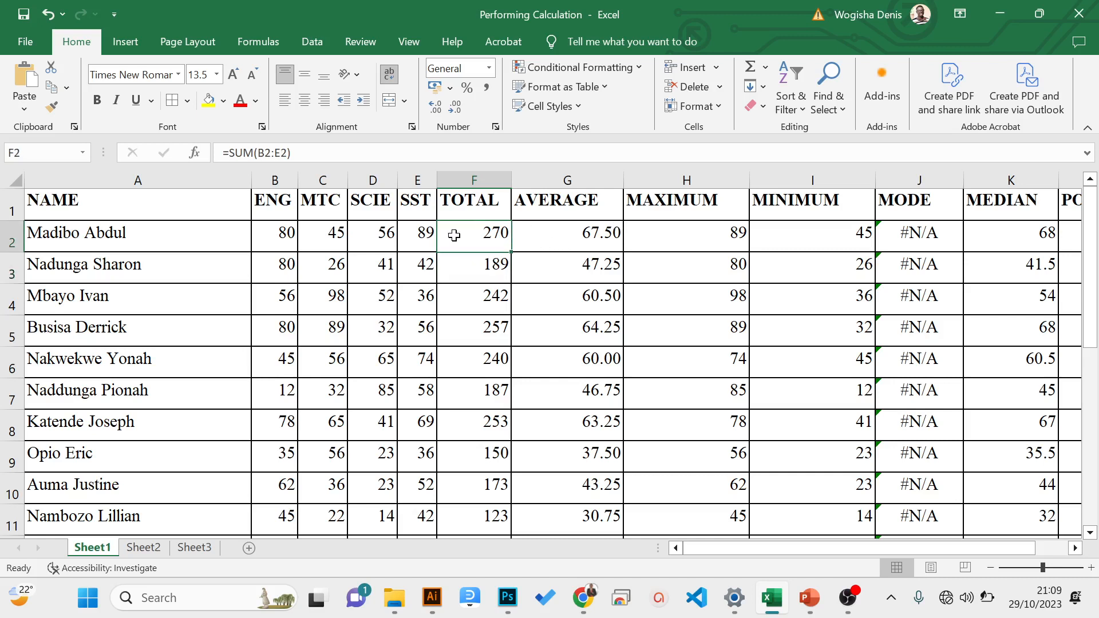
left_click(476, 264)
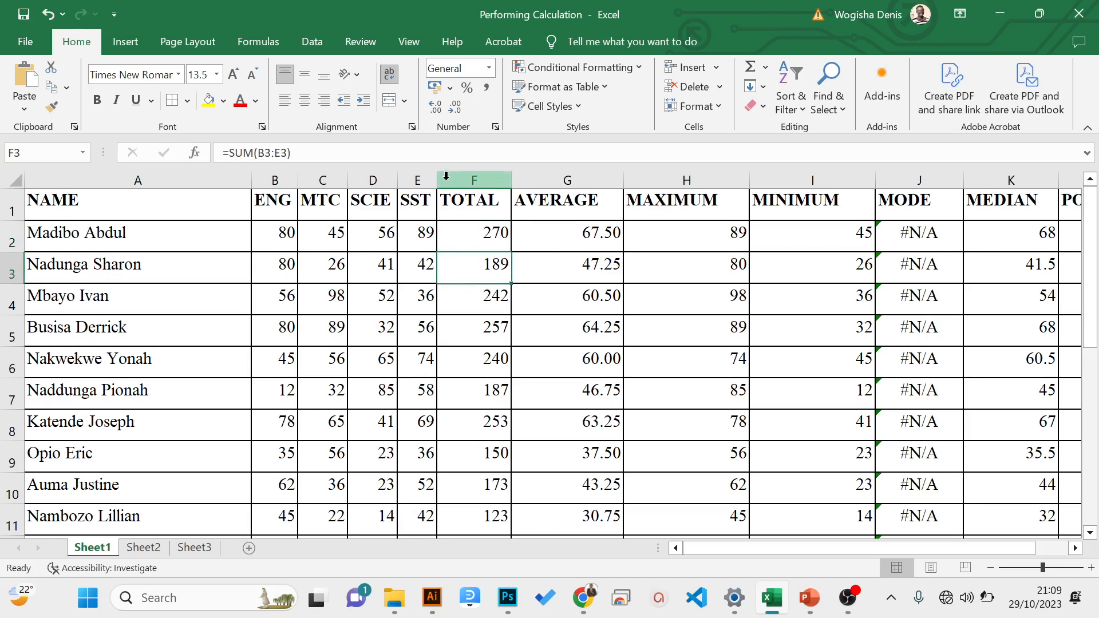
key("F2")
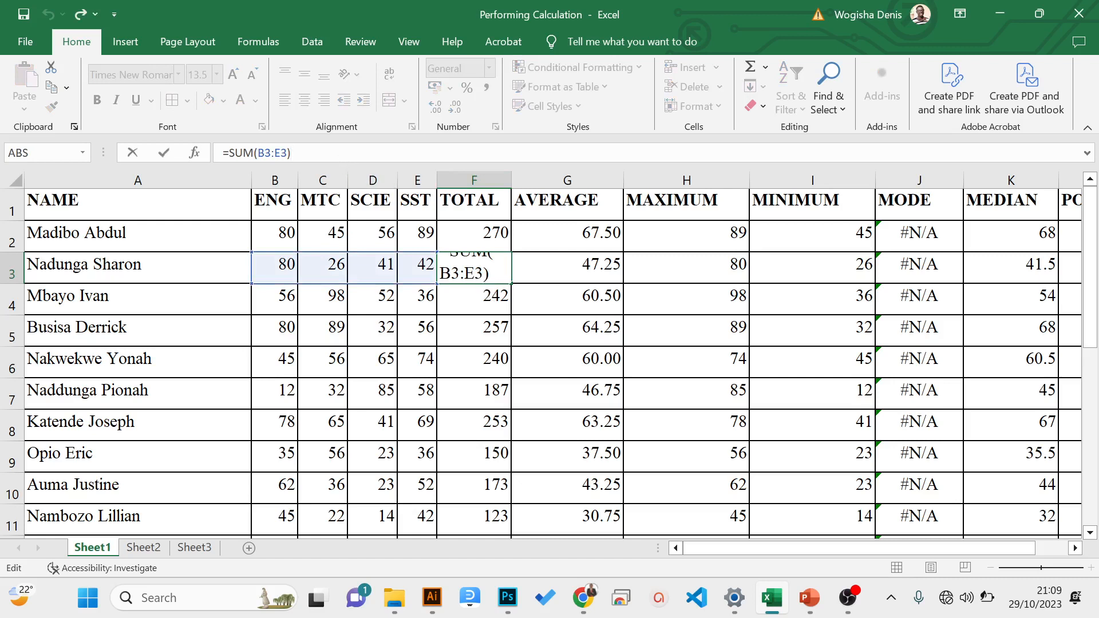
left_click_drag(287, 153, 257, 152)
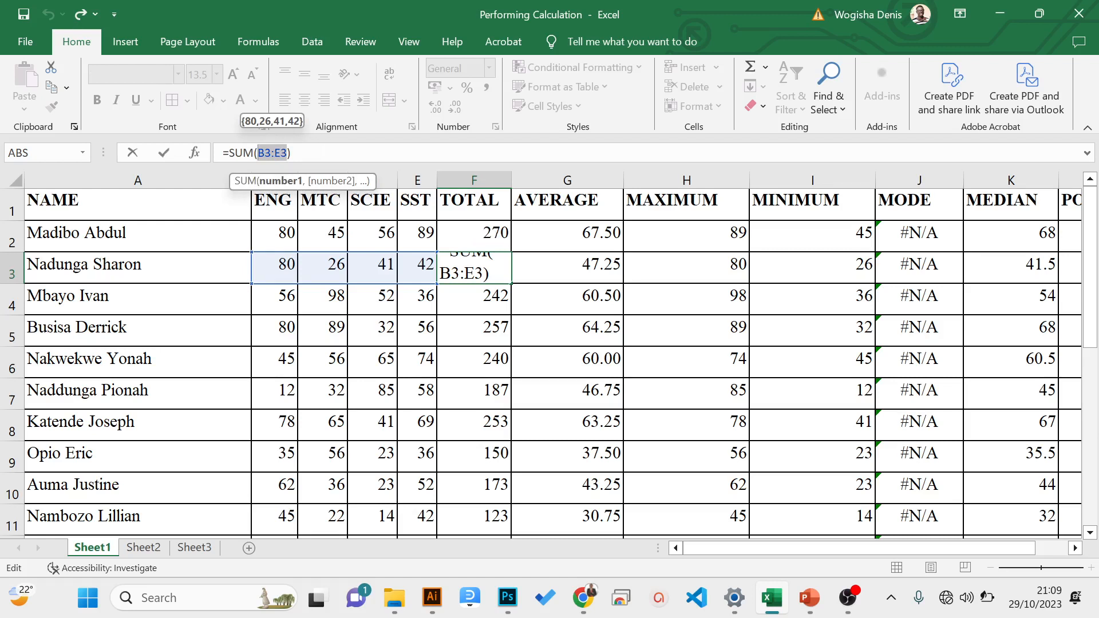
key("Return")
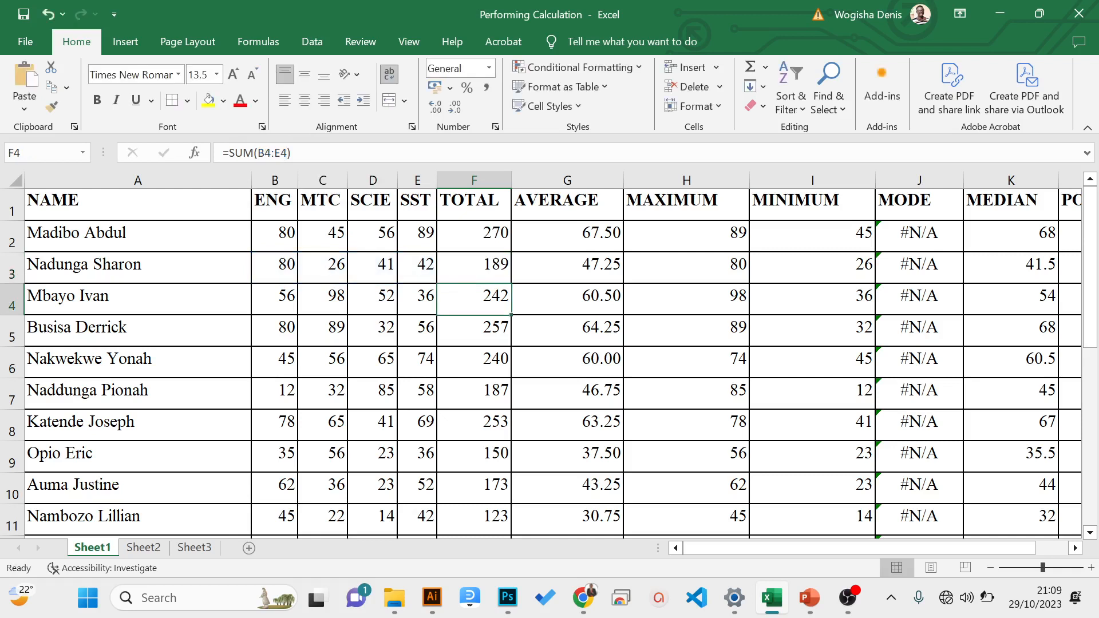
- Examine how the SUM range reference changes down the TOTAL column from F2 to F6, inspecting the cells F6 refers to
left_click(483, 371)
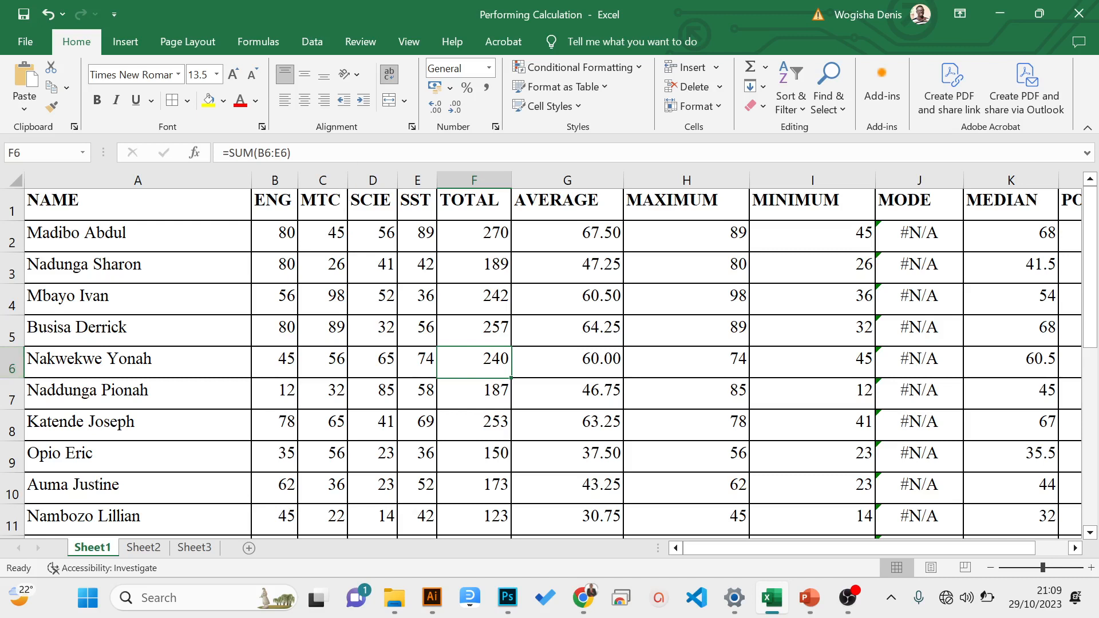
key("F2")
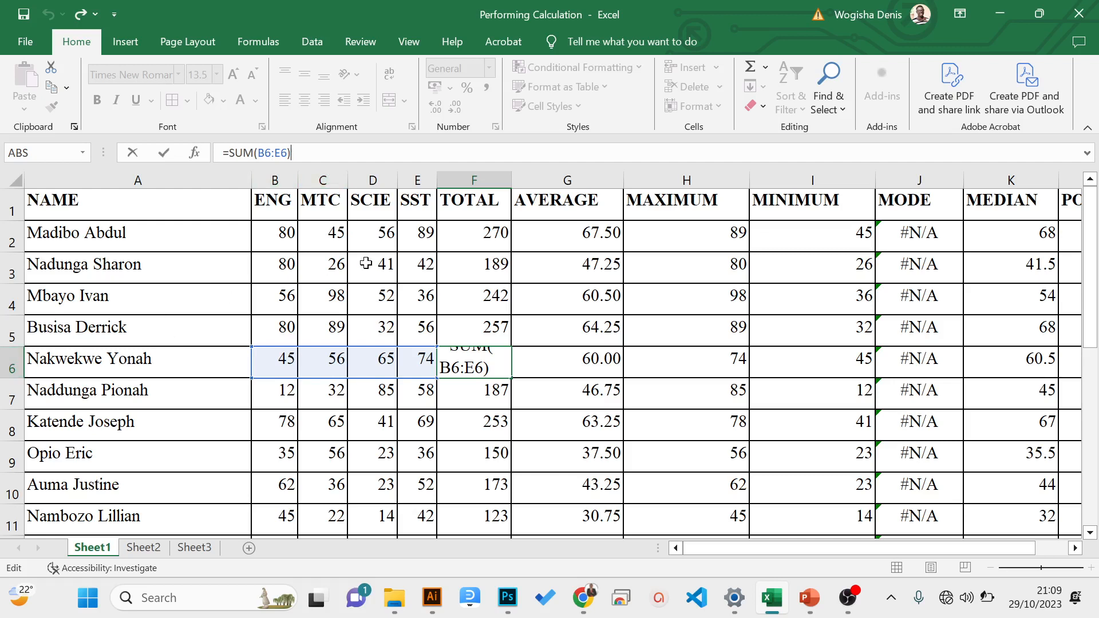
left_click(484, 228)
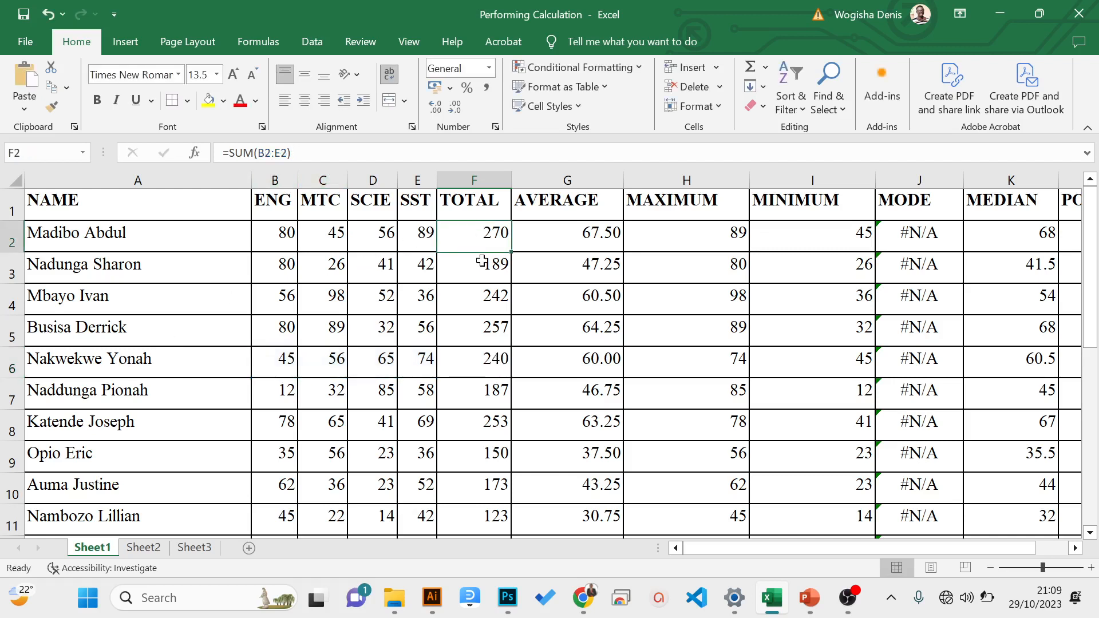
left_click(482, 268)
left_click(479, 304)
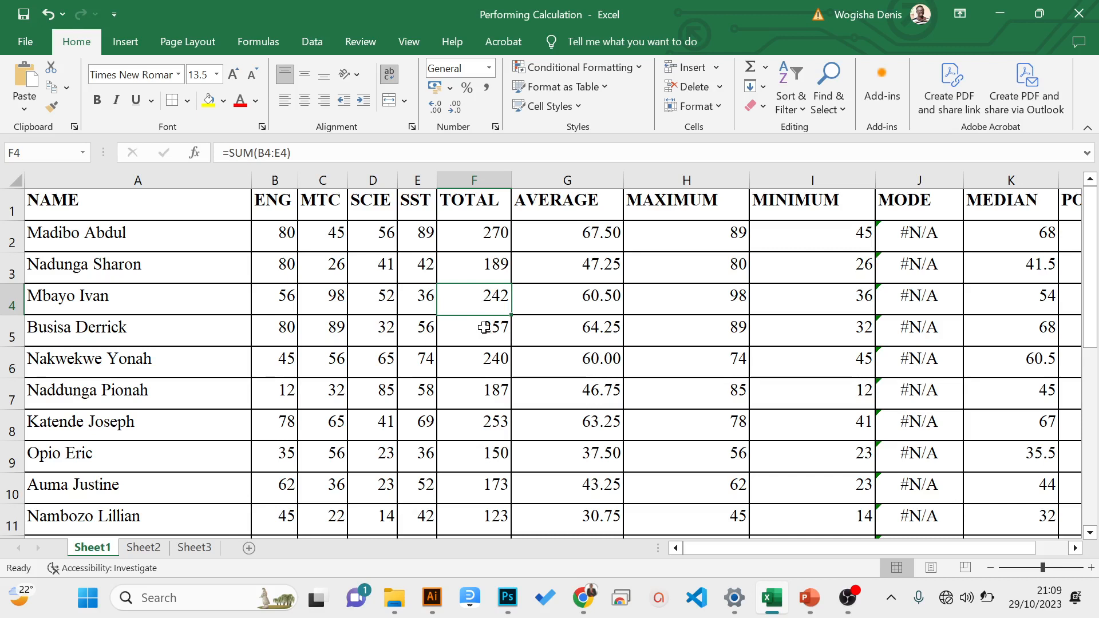
left_click(482, 331)
left_click(492, 361)
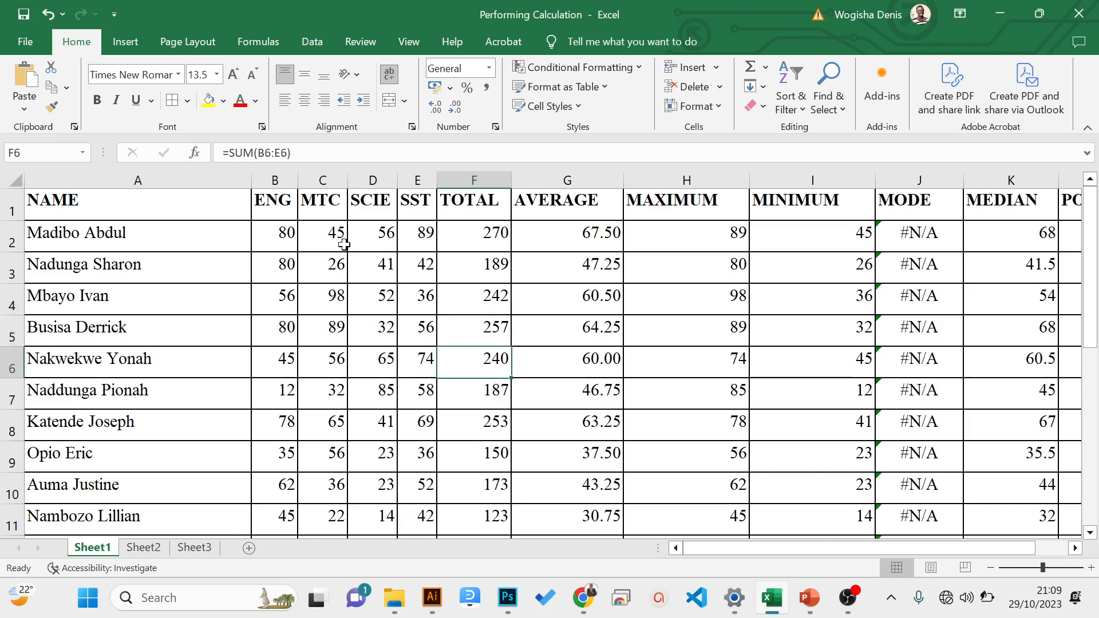
key("F2")
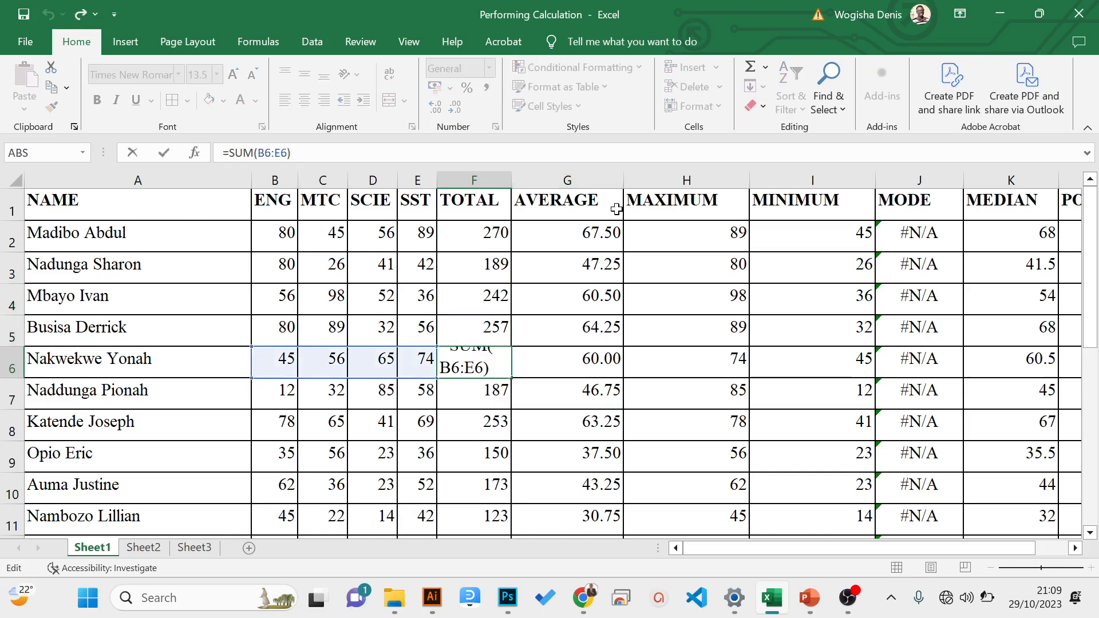
- Review the MAX formulas in the MAXIMUM column at H2, H4, H6 and H8, and look across to L2
left_click(729, 246)
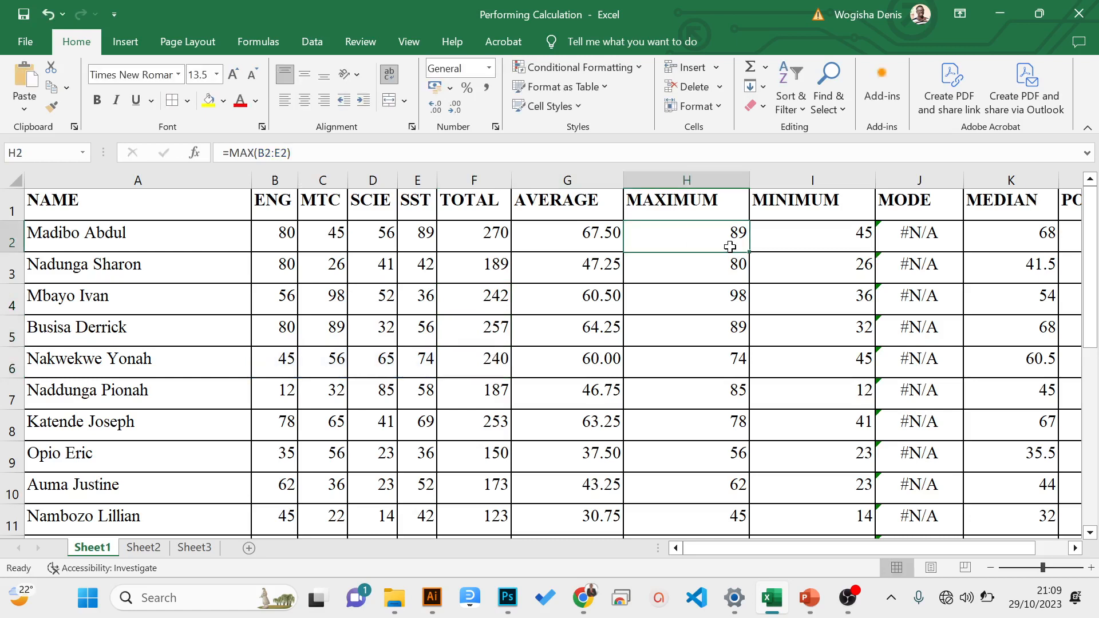
key("Right")
key("Right")
key("Right")
key("Right")
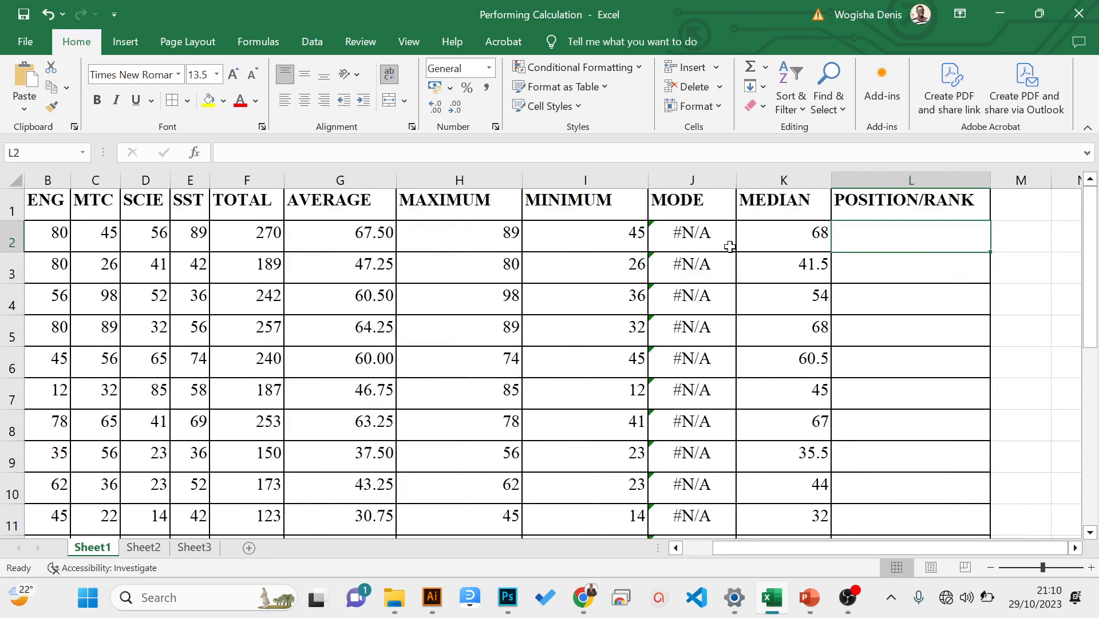
left_click(462, 233)
left_click(489, 292)
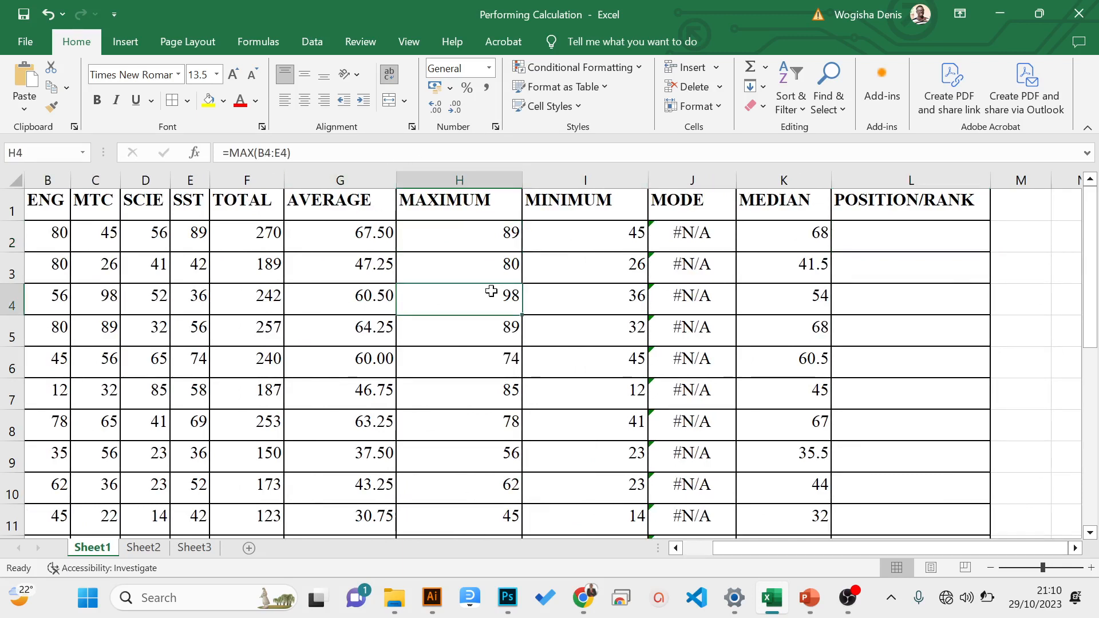
left_click(490, 373)
left_click(497, 428)
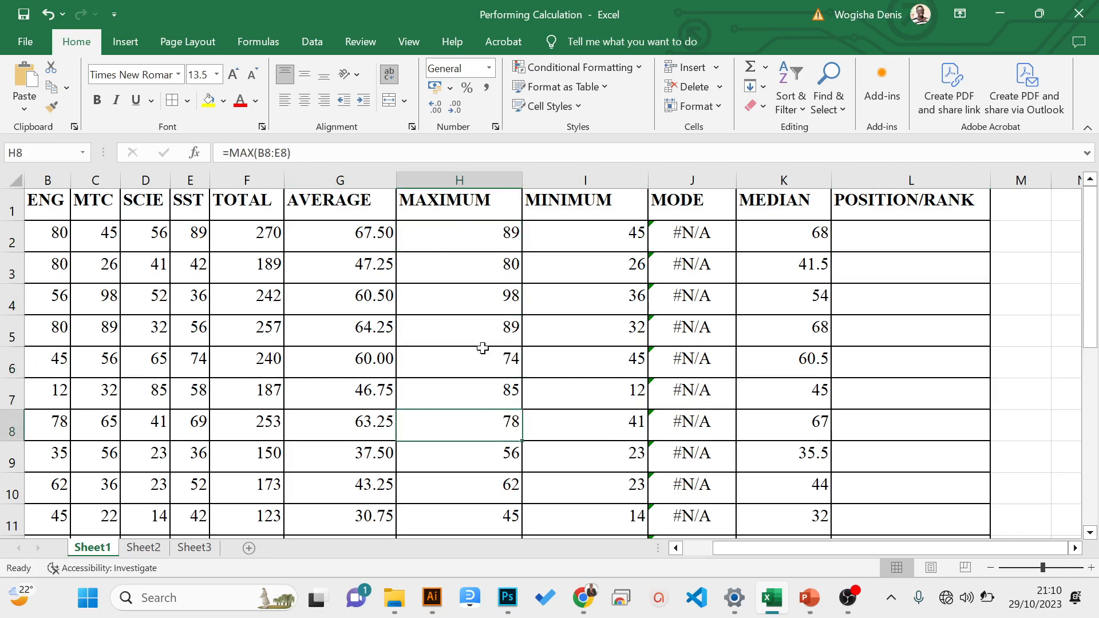
left_click(467, 231)
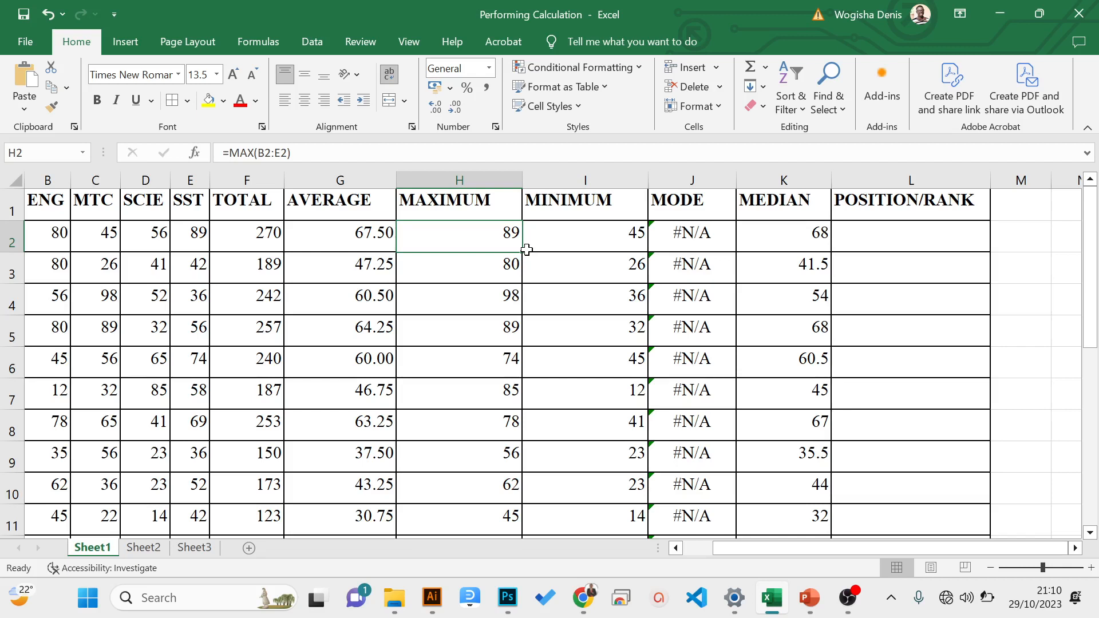
- Examine the cell address and formula of K2 under MEDIAN, and select L2 under POSITION/RANK
left_click(877, 239)
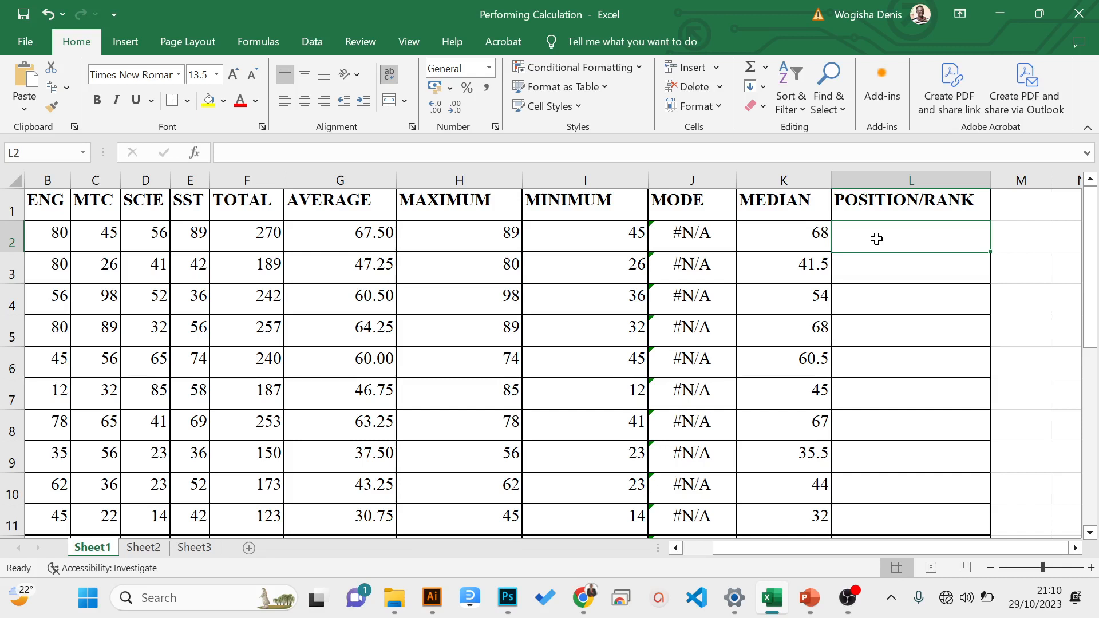
left_click(769, 238)
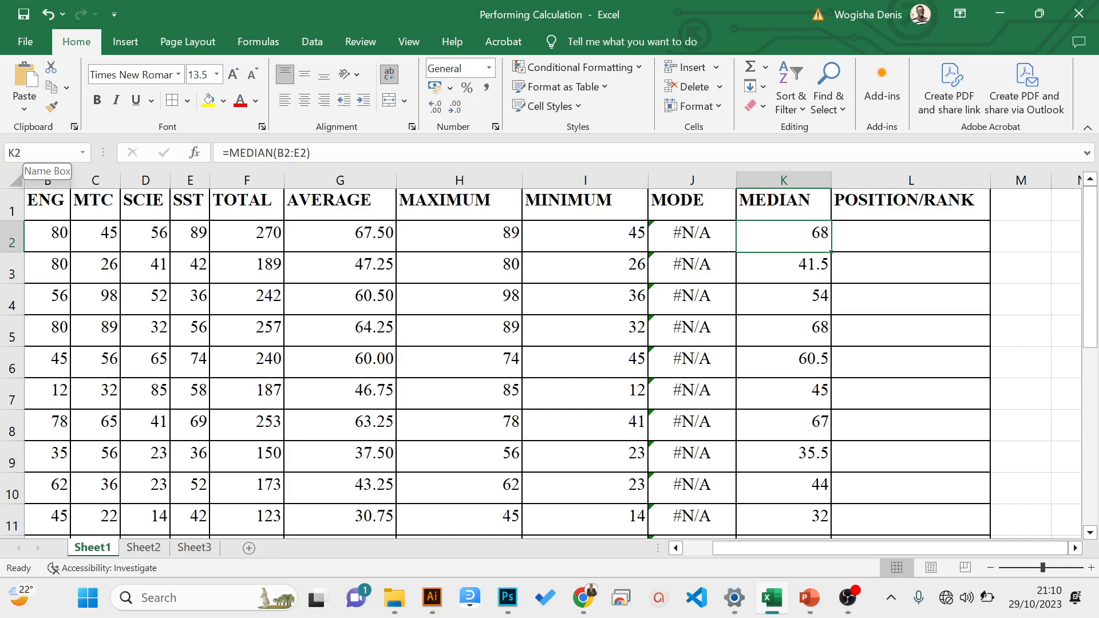
left_click(779, 209)
left_click(785, 234)
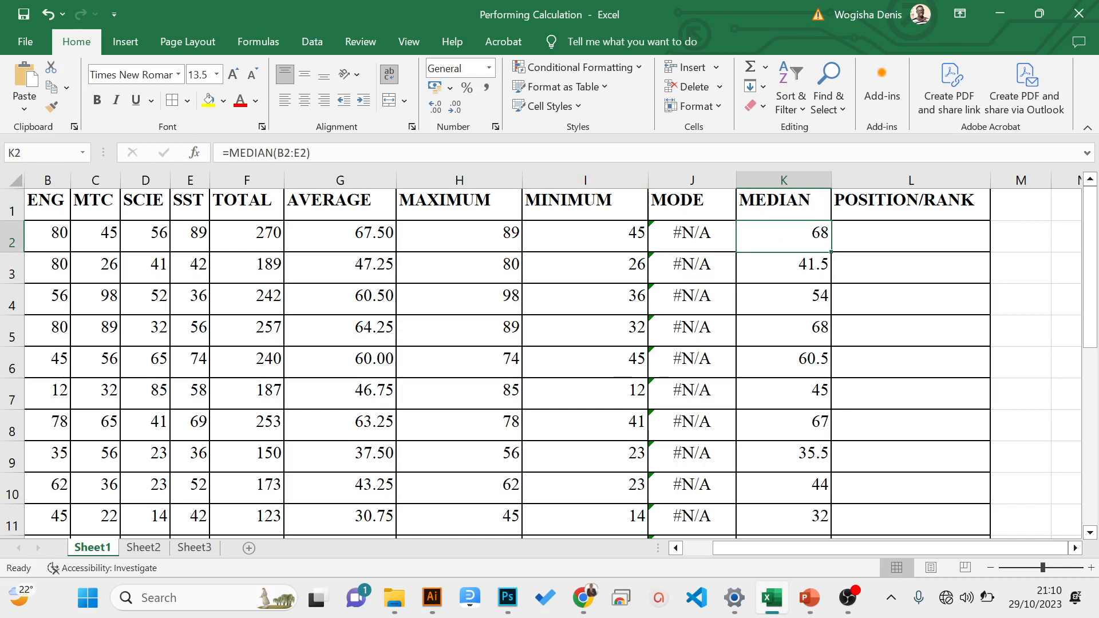
left_click(15, 152)
left_click_drag(16, 152, 10, 152)
left_click(21, 152)
left_click_drag(15, 153, 5, 154)
left_click(19, 152)
left_click(15, 153)
left_click(885, 243)
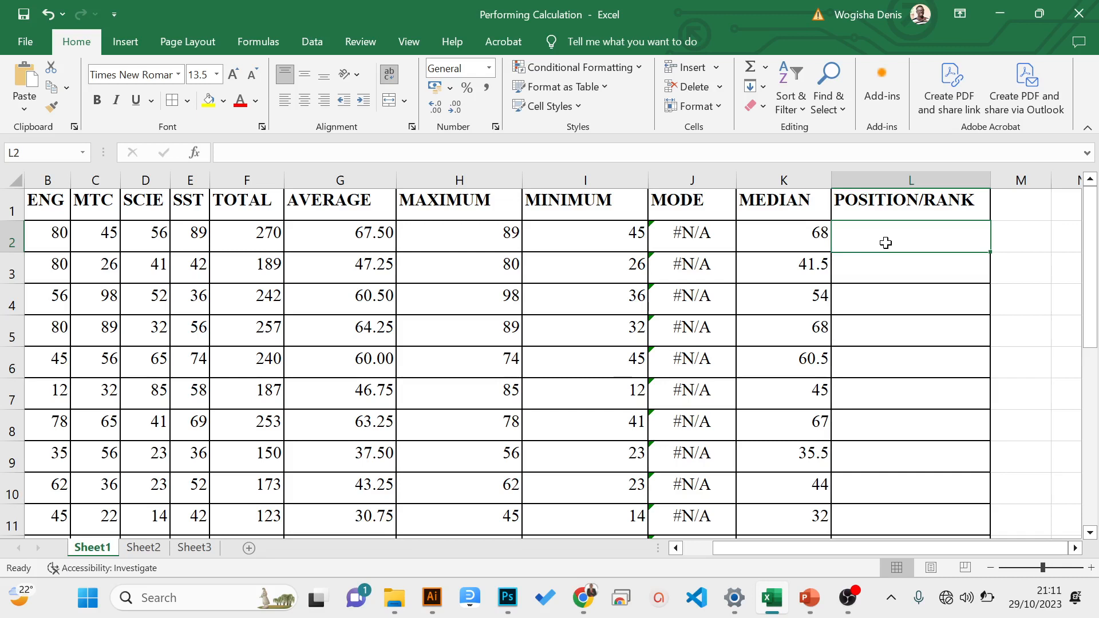
- Begin a RANK formula in L2 under POSITION/RANK, using the total in F2 as the number to rank
type("=")
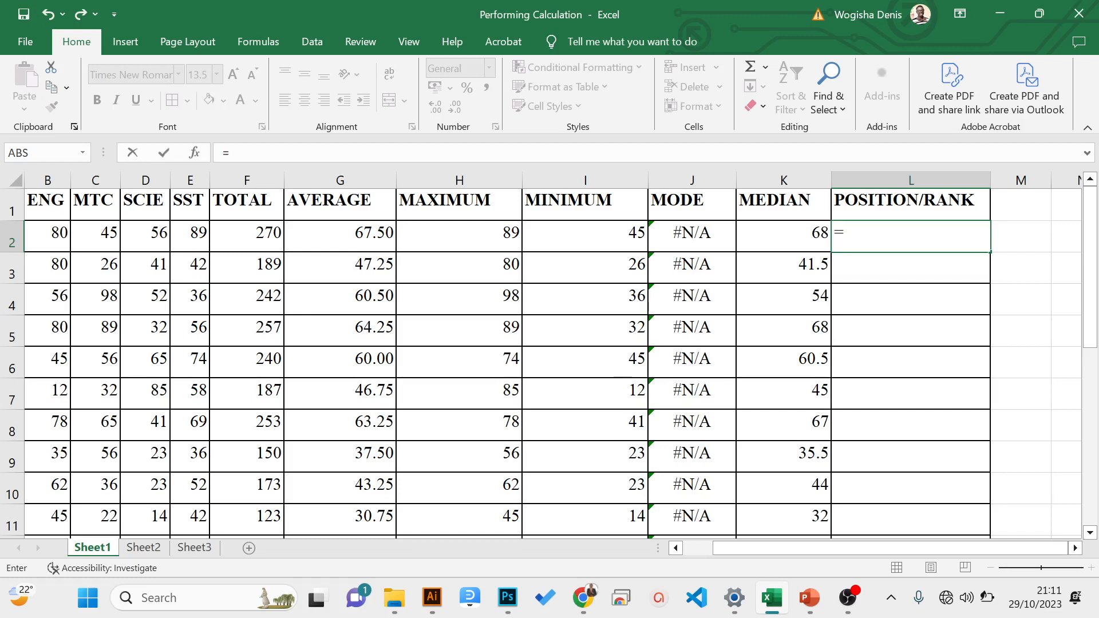
type("ran")
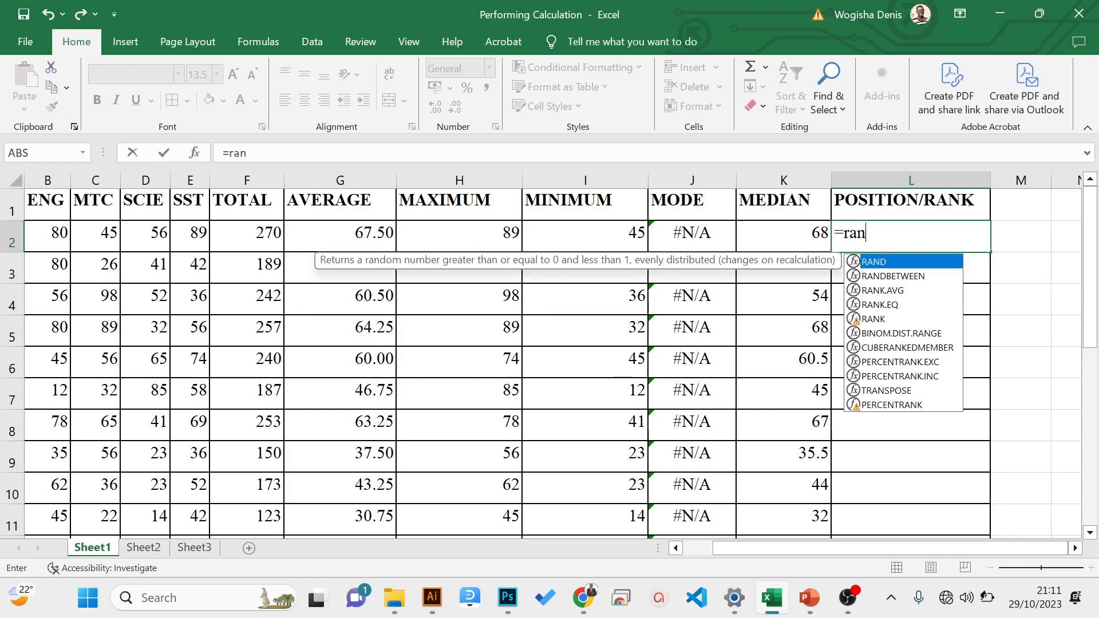
type("k")
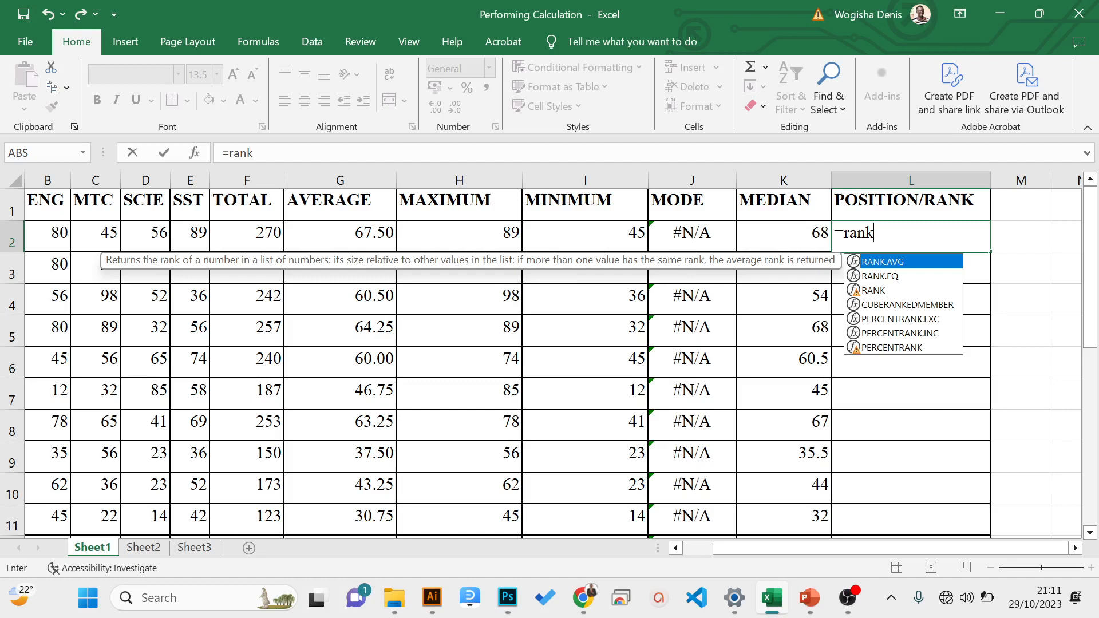
type("(")
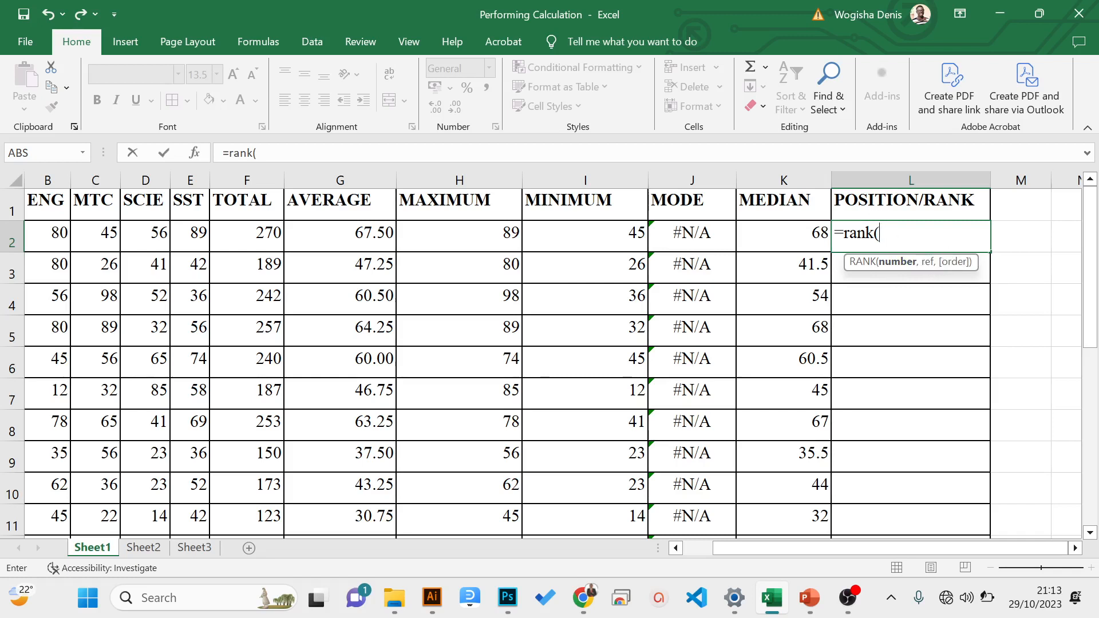
left_click(248, 234)
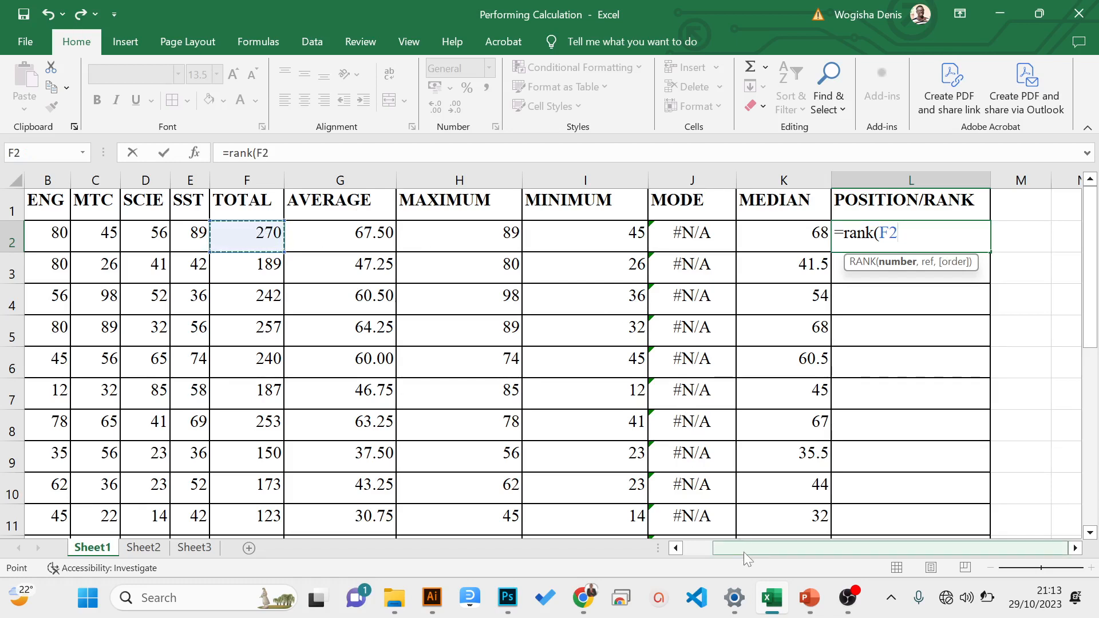
mouse_move(744, 551)
left_mouse_down()
mouse_move(678, 554)
mouse_move(748, 547)
left_mouse_up()
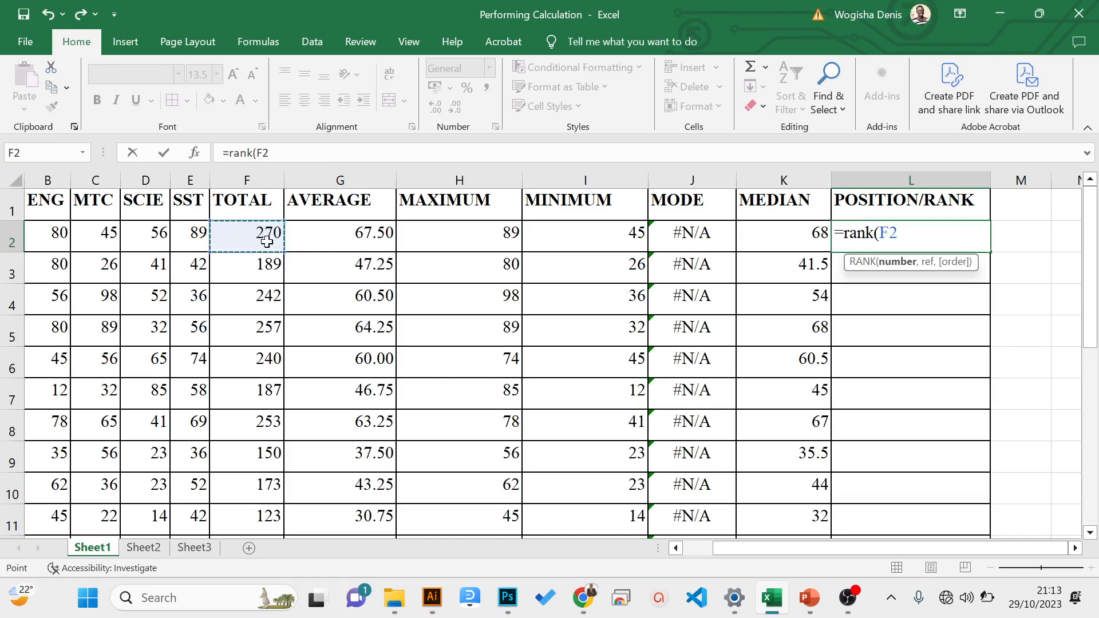
- Complete L2's RANK formula with F2:F16 as the reference range and 0 for descending order
type(",")
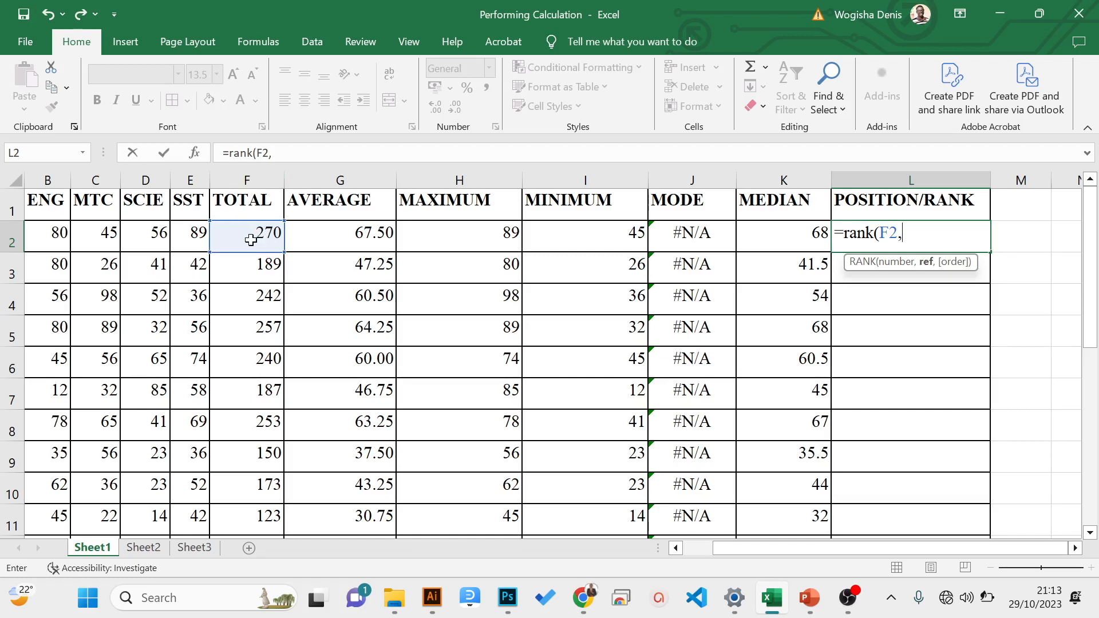
left_click_drag(250, 240, 263, 401)
left_click_drag(1091, 440, 1085, 297)
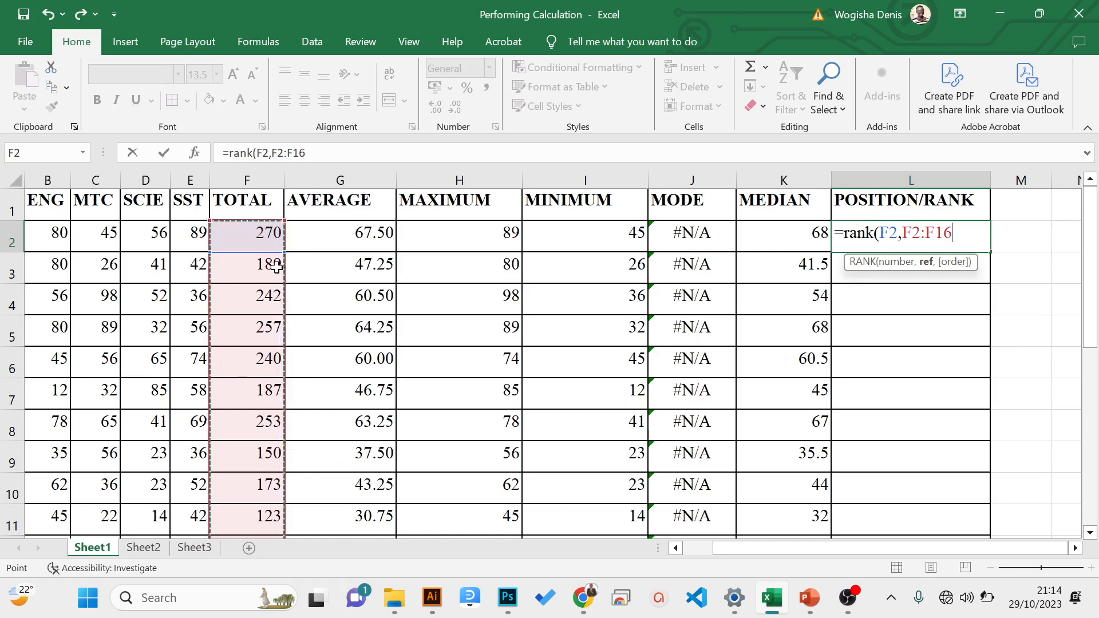
type(",")
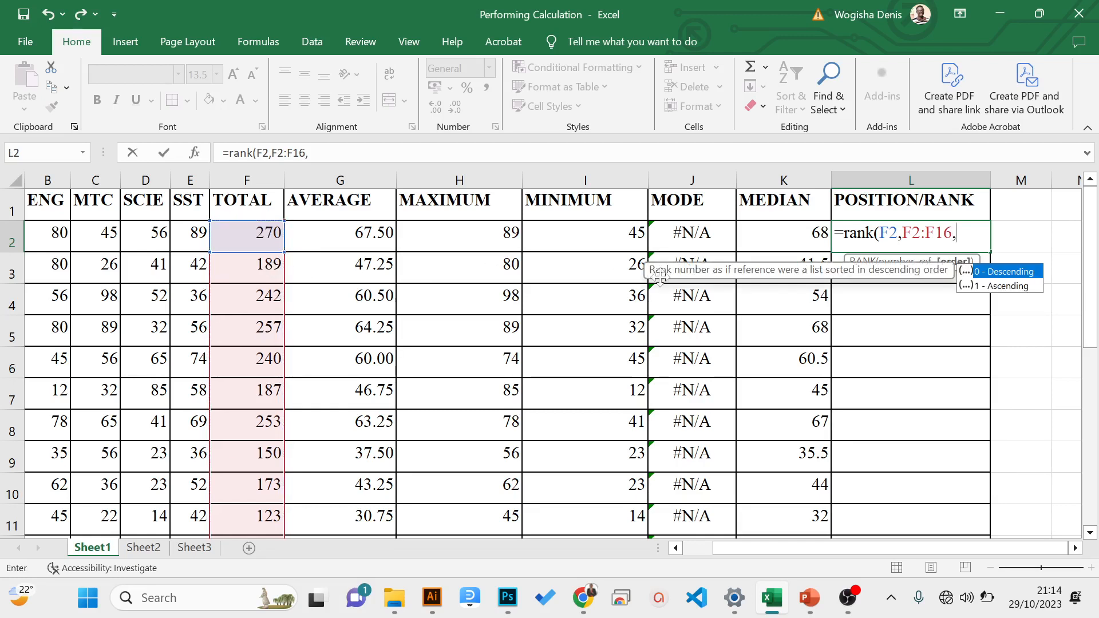
double_click(984, 275)
key("BackSpace")
key("BackSpace")
type("0")
type(")")
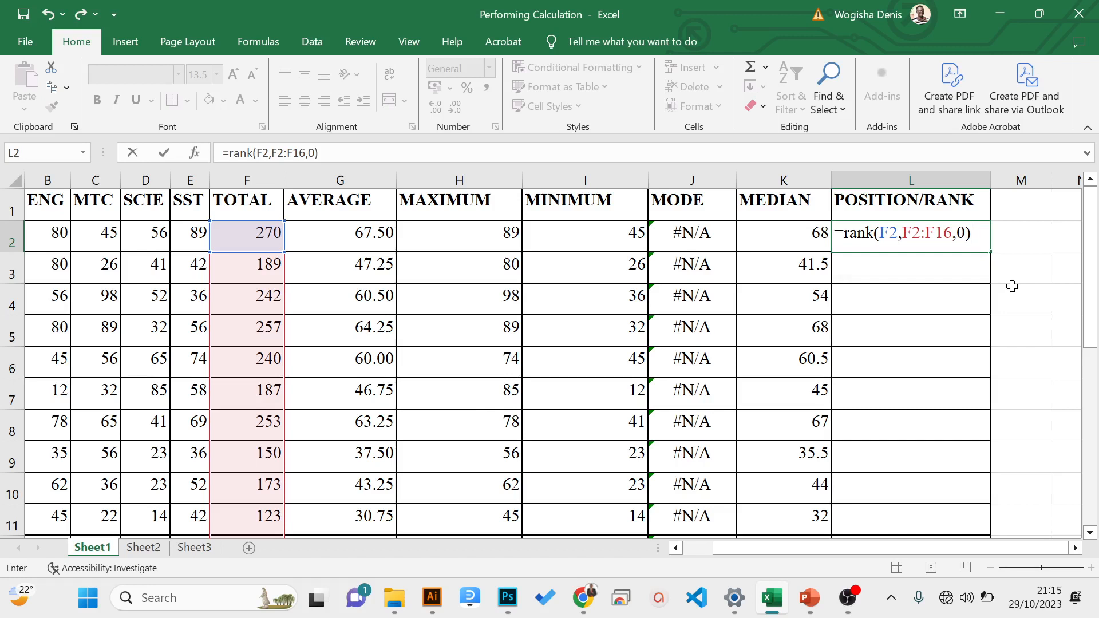
key("Return")
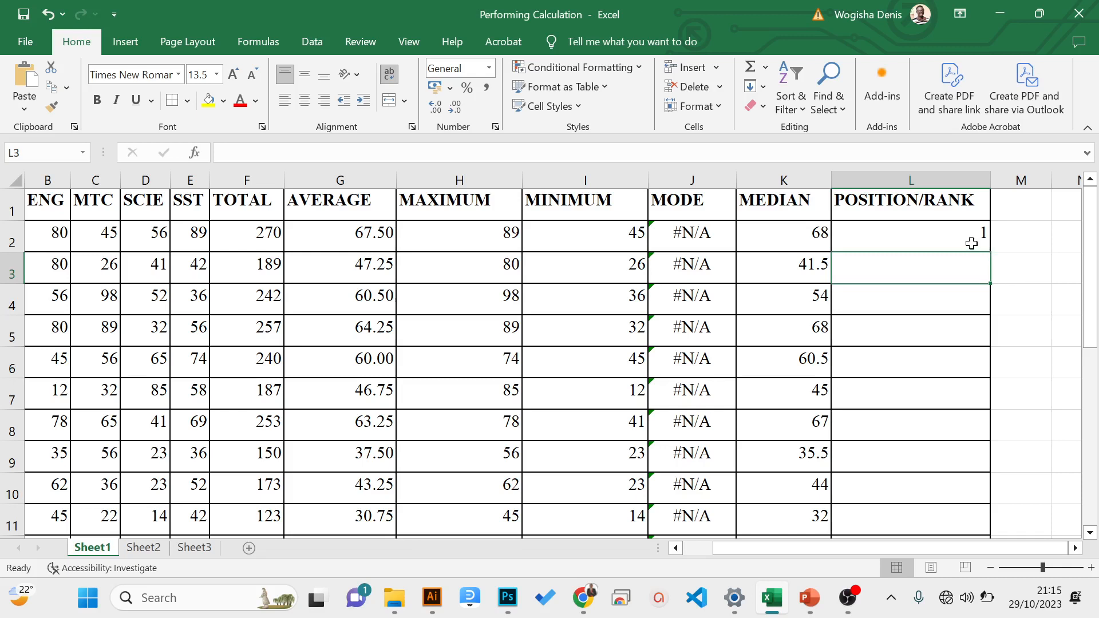
- Fill L2's RANK formula down the POSITION/RANK column to L16 and inspect the range used in L3
left_click(971, 244)
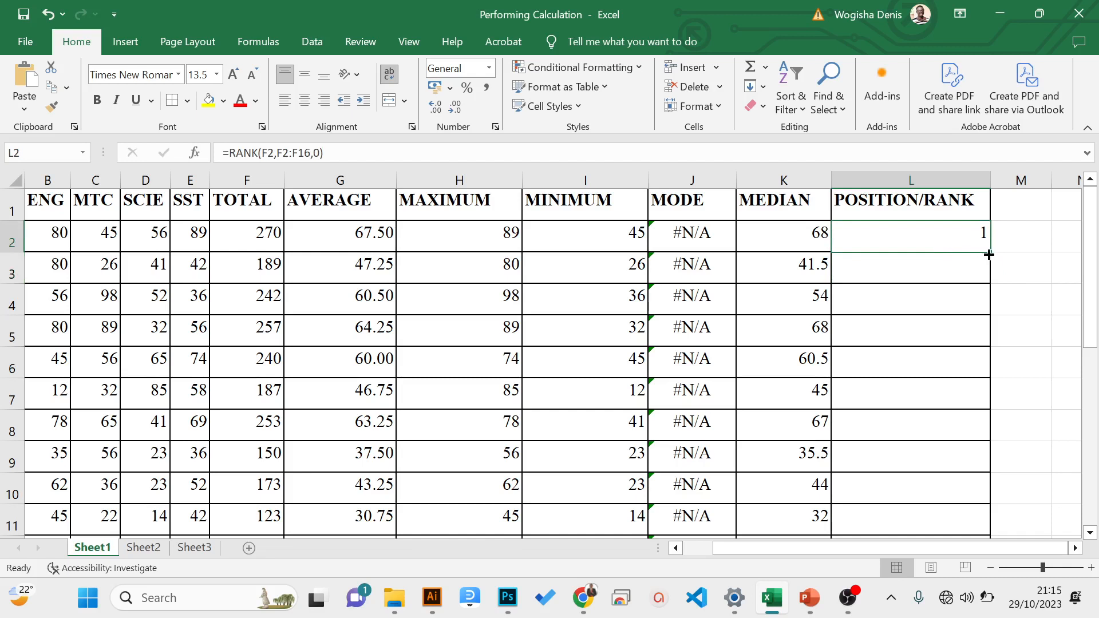
double_click(989, 254)
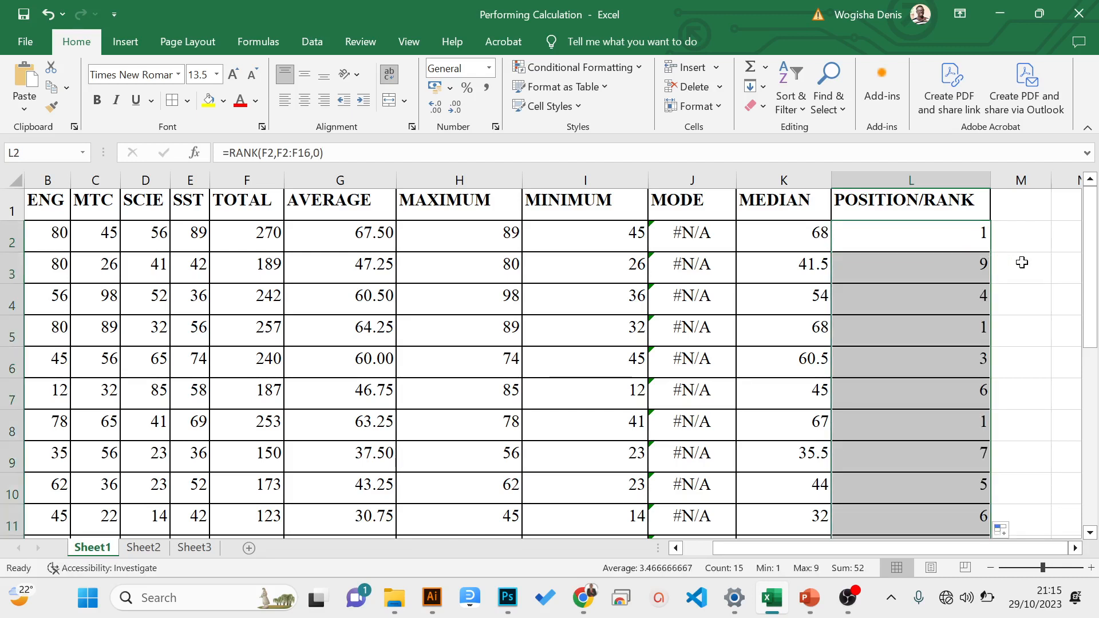
left_click(976, 264)
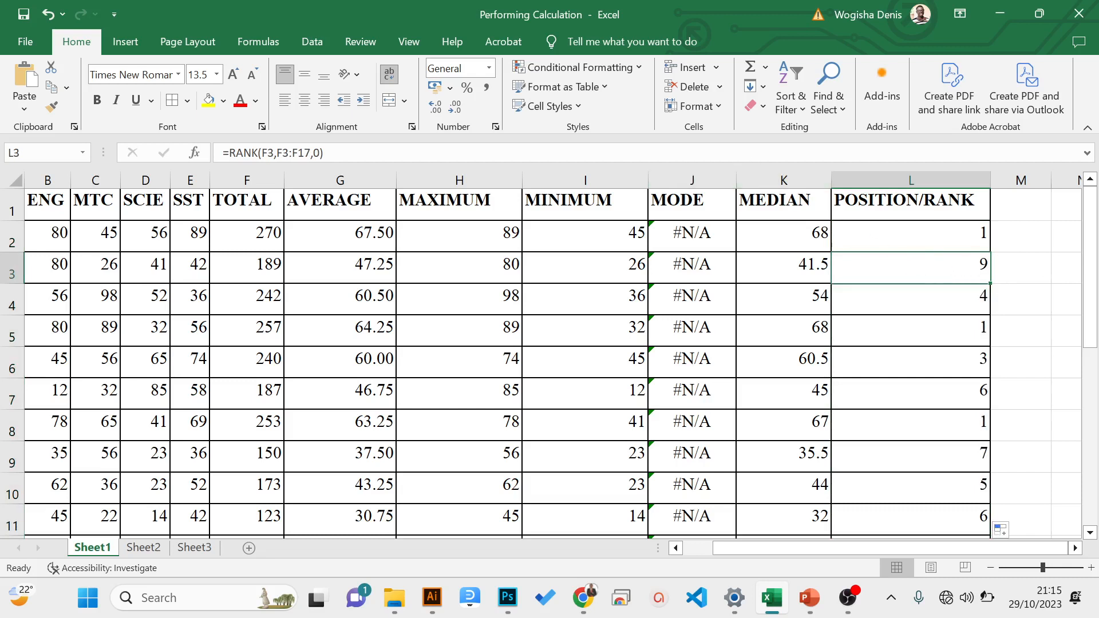
left_click(674, 153)
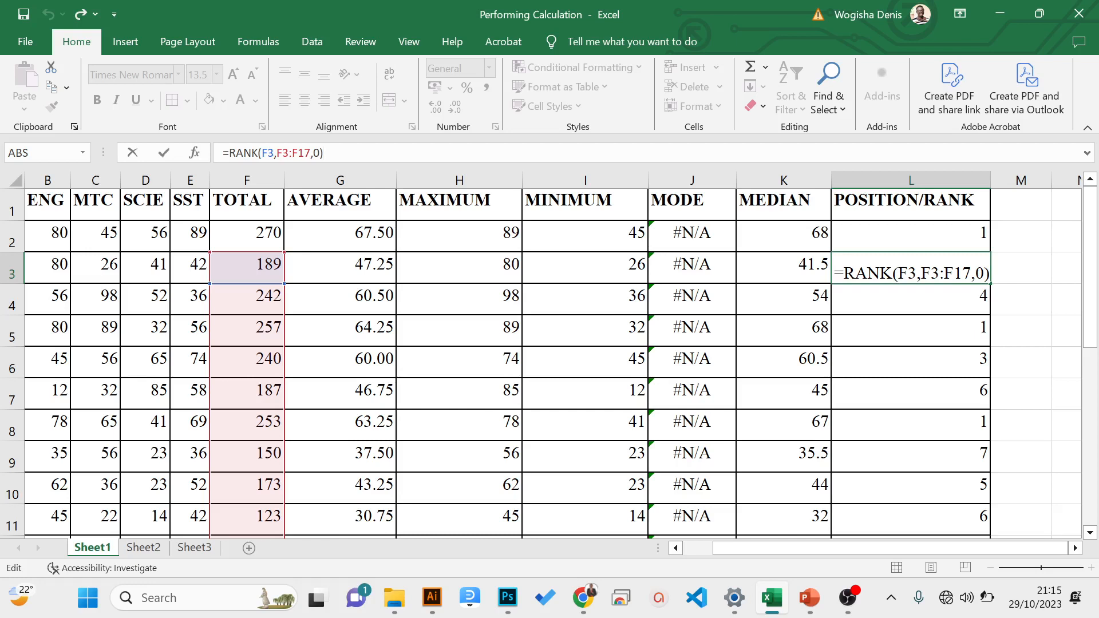
key("Return")
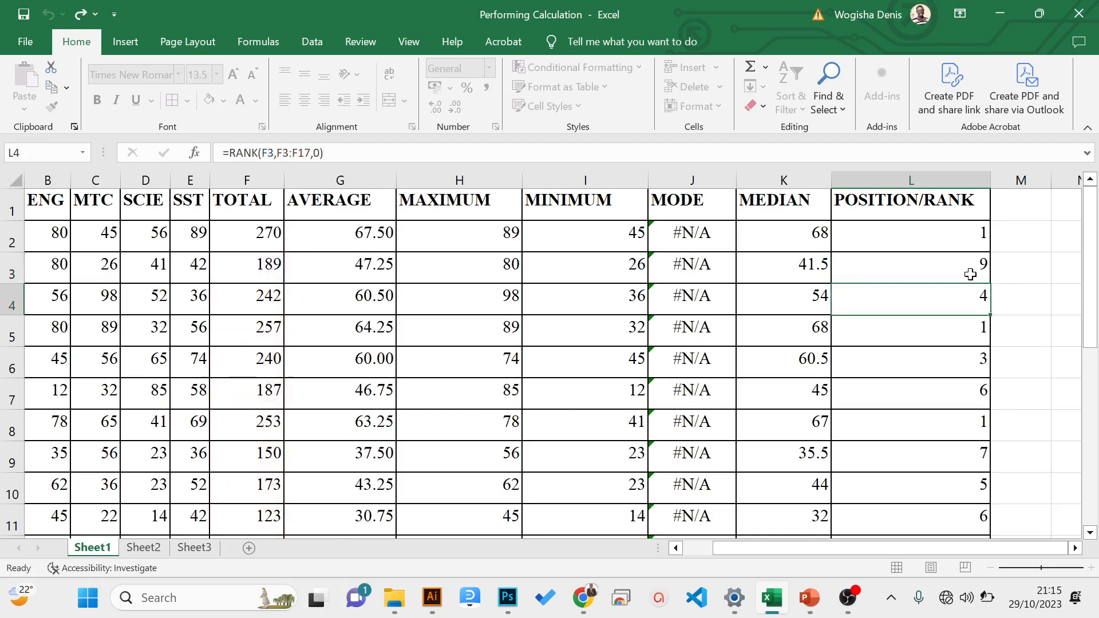
- Examine how the RANK formula's reference range changes from row to row down the POSITION/RANK column
key("Down")
key("Down")
key("Down")
key("Down")
key("Down")
key("Down")
key("Down")
key("Down")
key("Down")
key("Down")
key("Down")
key("Down")
key("Down")
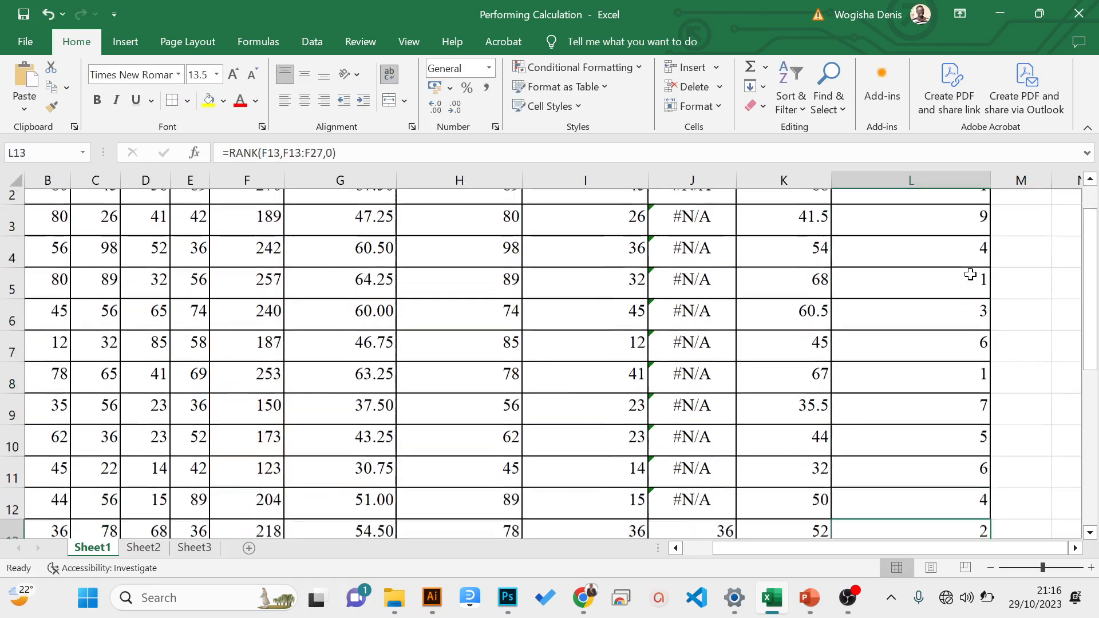
key("Up")
key("Up")
key("Up")
key("Up")
key("Up")
key("Up")
key("Up")
key("Up")
key("Up")
key("Up")
key("Up")
key("Up")
key("Up")
key("Up")
key("Up")
key("Up")
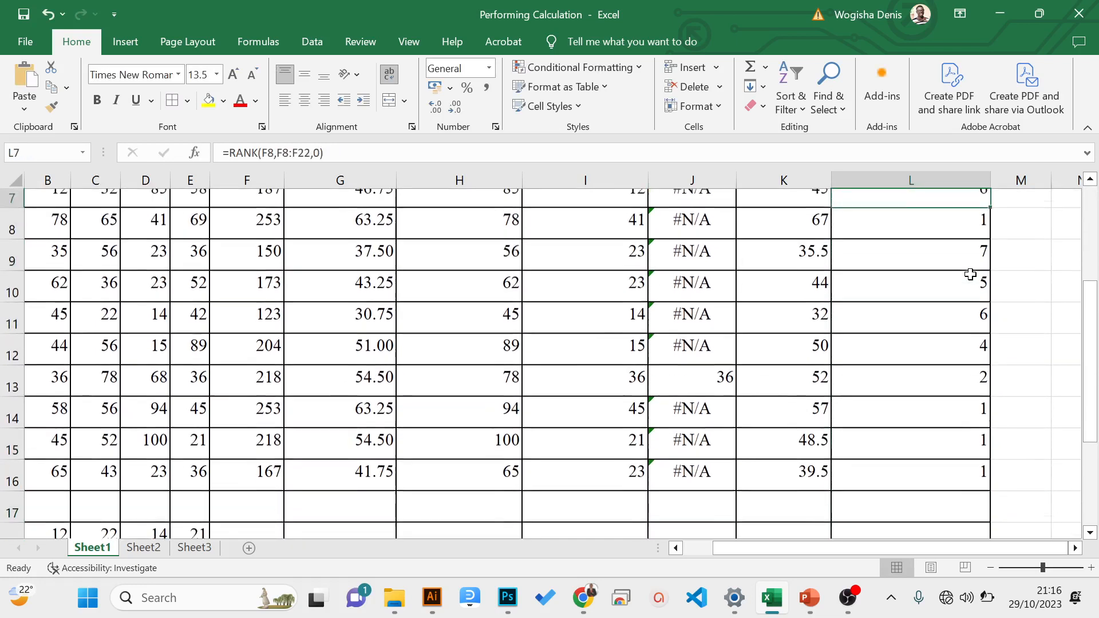
key("Down")
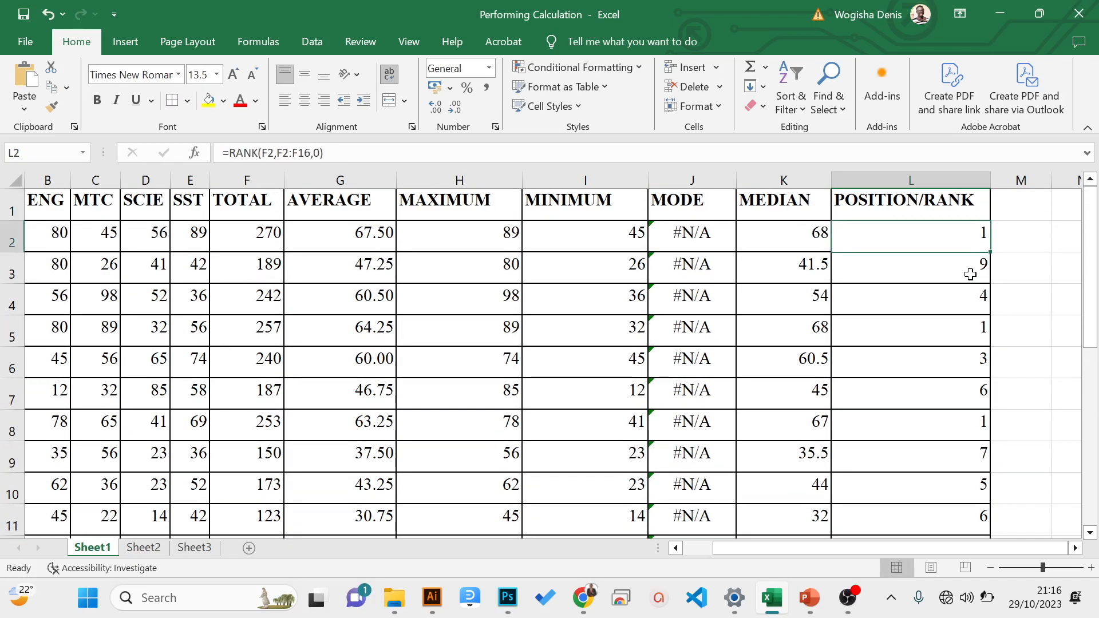
- Make the reference range in L2's RANK formula absolute as $F$2:$F$16, keeping F2 relative
left_click(498, 152)
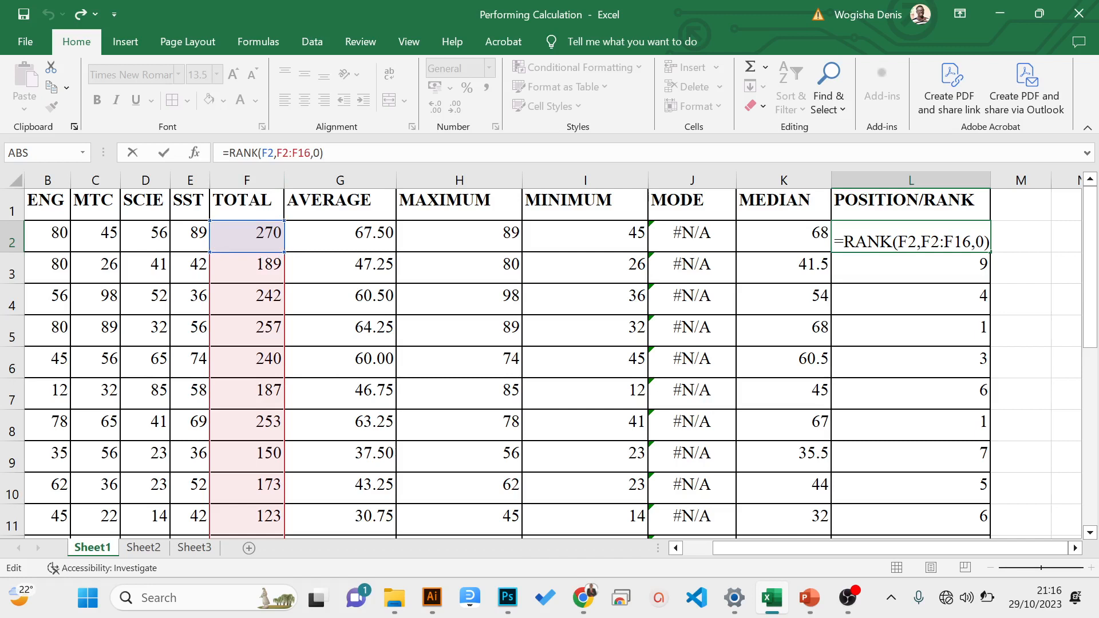
left_click_drag(276, 152, 304, 152)
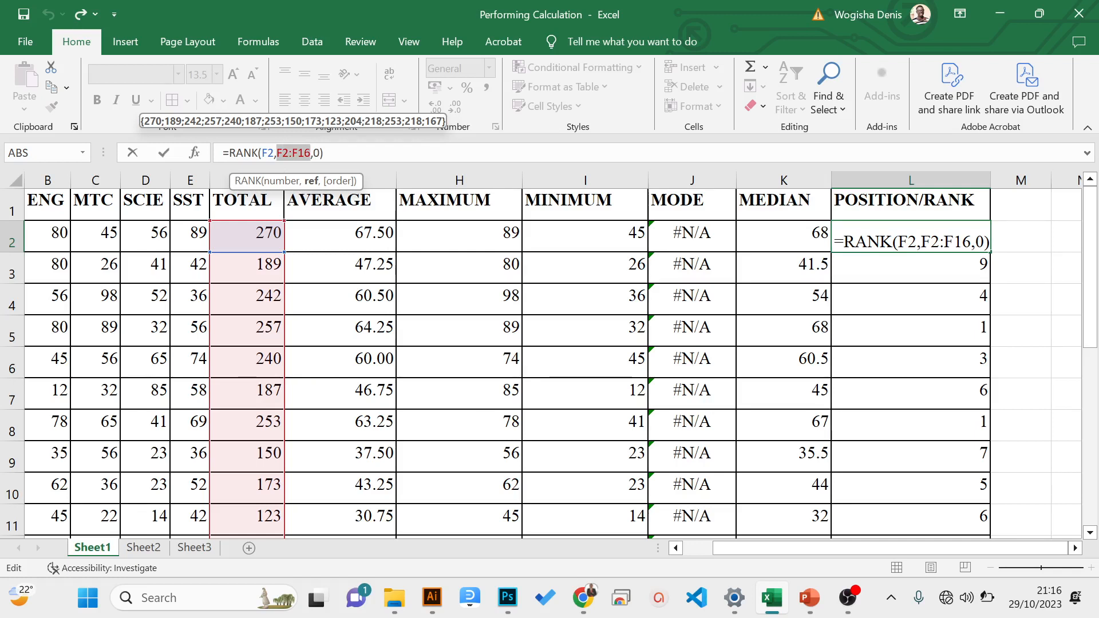
left_click(283, 153)
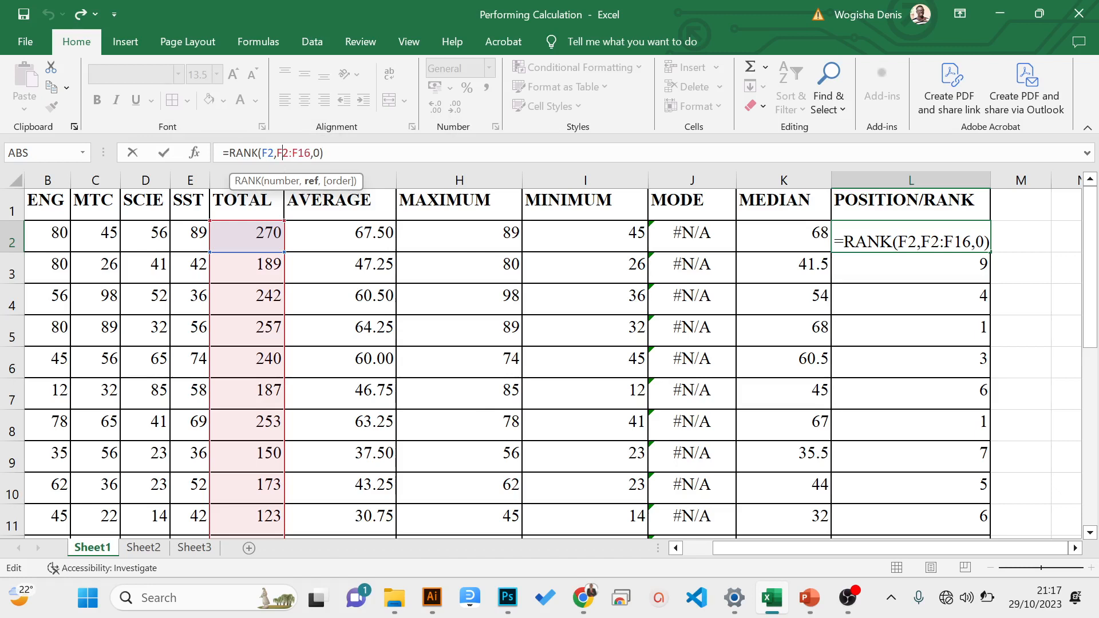
key("F2")
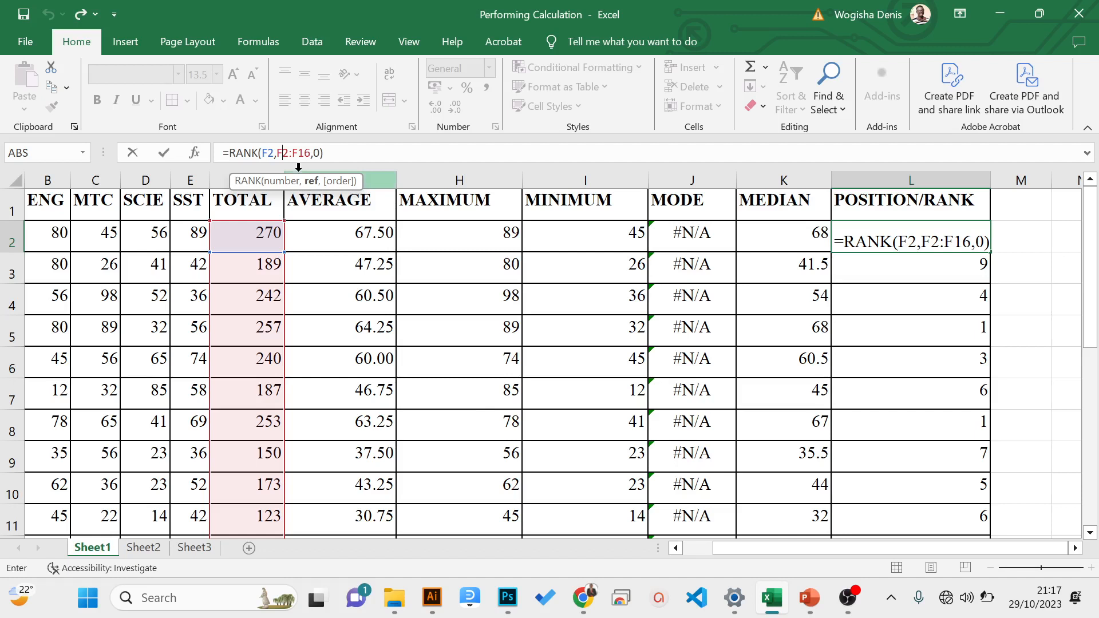
key("F4")
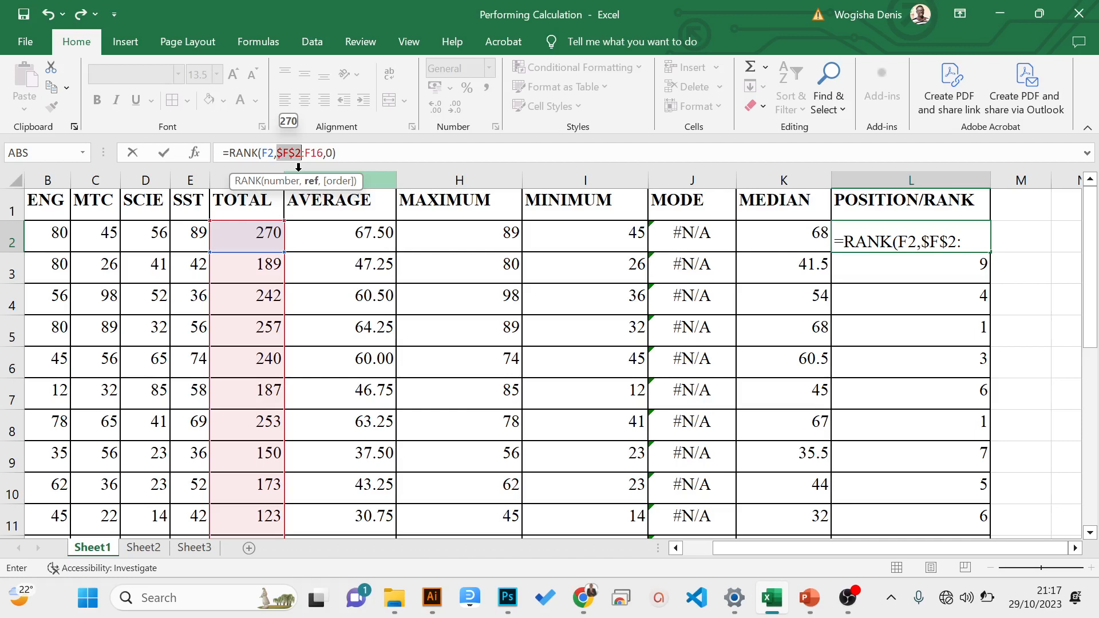
left_click(301, 153)
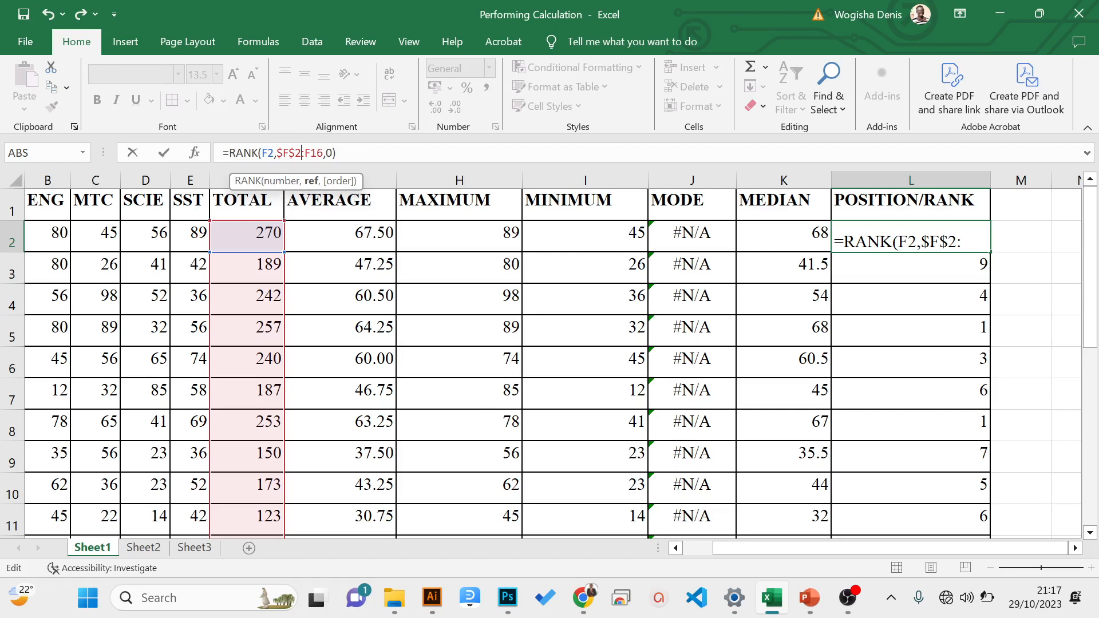
left_click(304, 153)
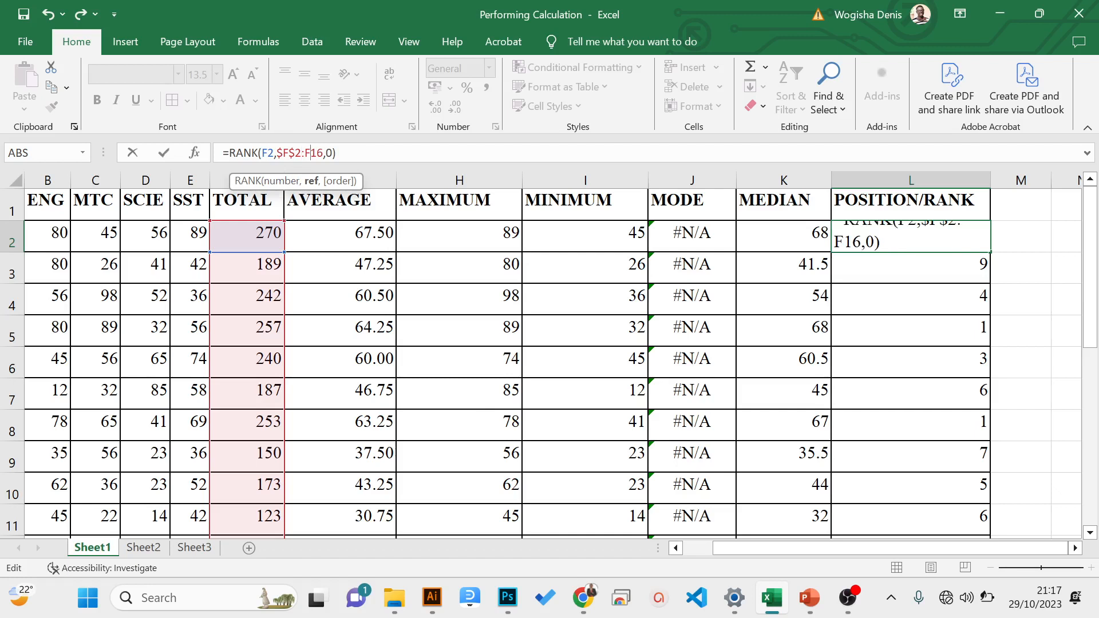
key("F4")
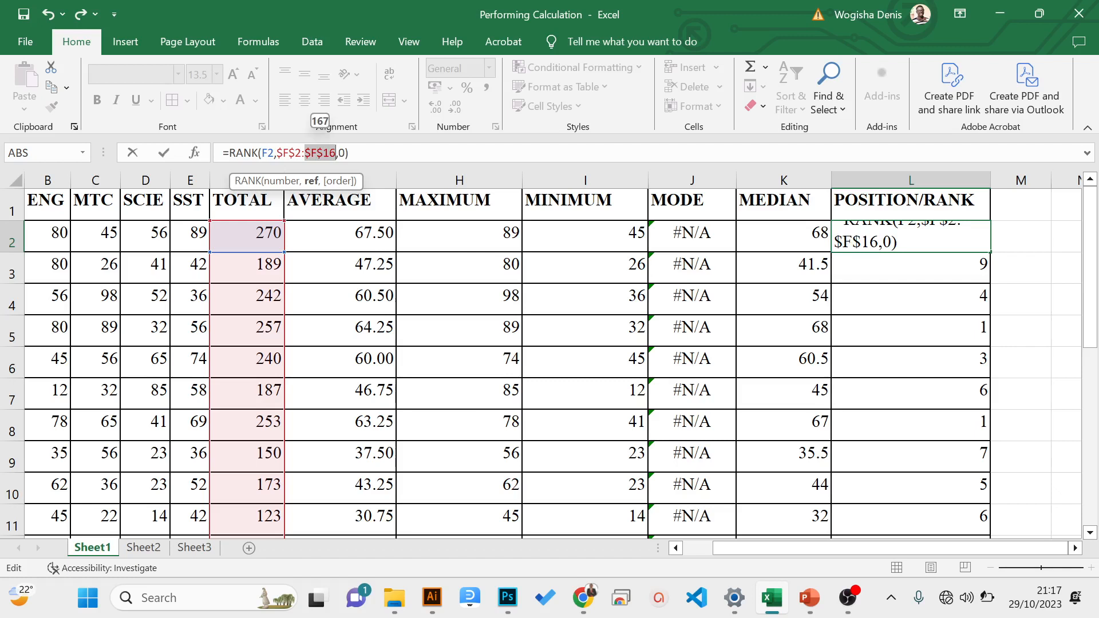
key("Return")
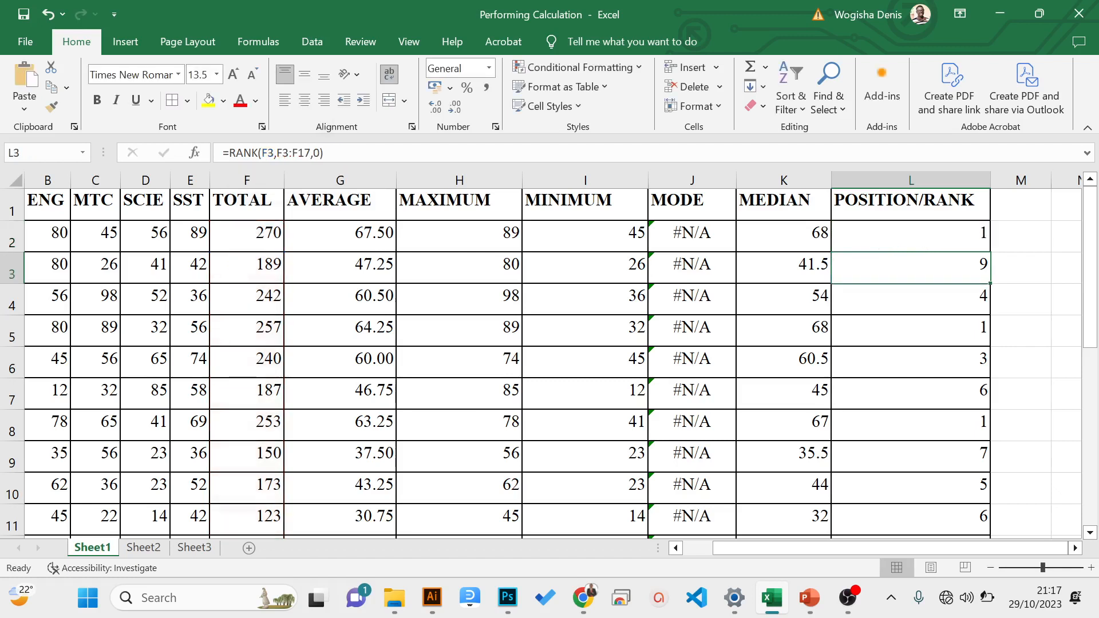
- Fill the RANK formula with the absolute range from L2 down to L16
left_click(864, 231)
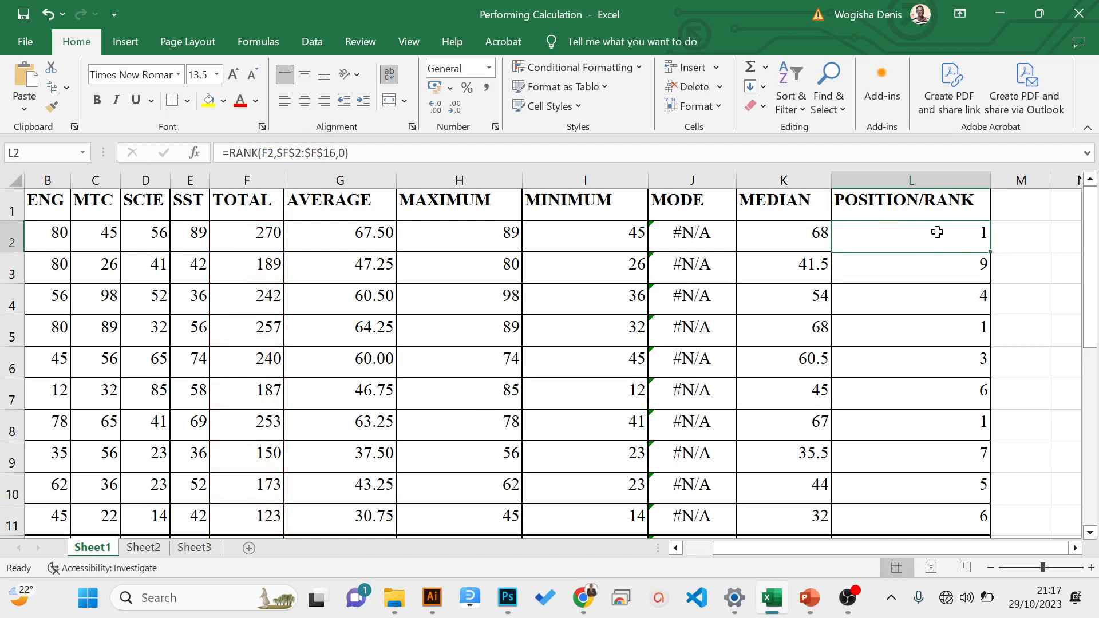
double_click(992, 253)
left_click_drag(1091, 267, 1059, 243)
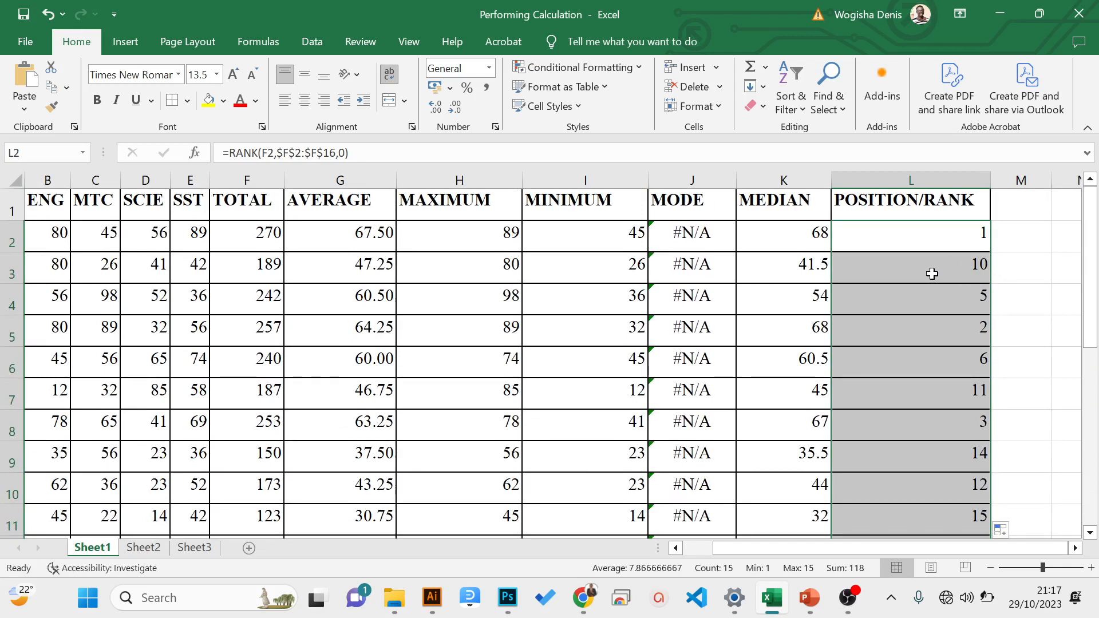
- Compare the references in the RANK formulas of L2 and L4, selecting the absolute range inside L4's formula
left_click(922, 238)
key("F2")
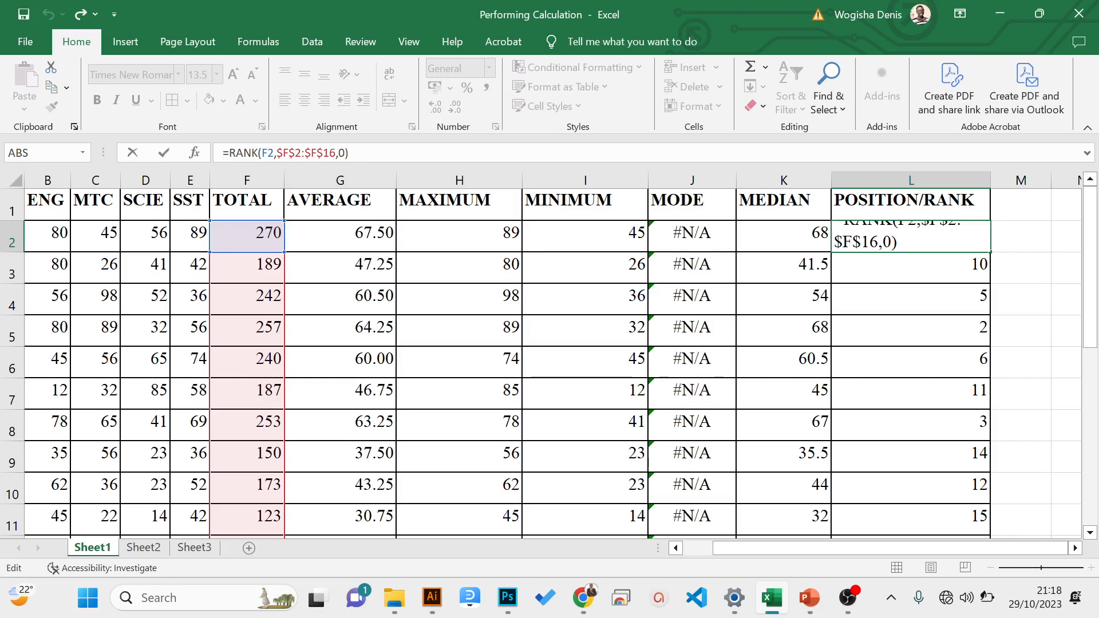
key("Return")
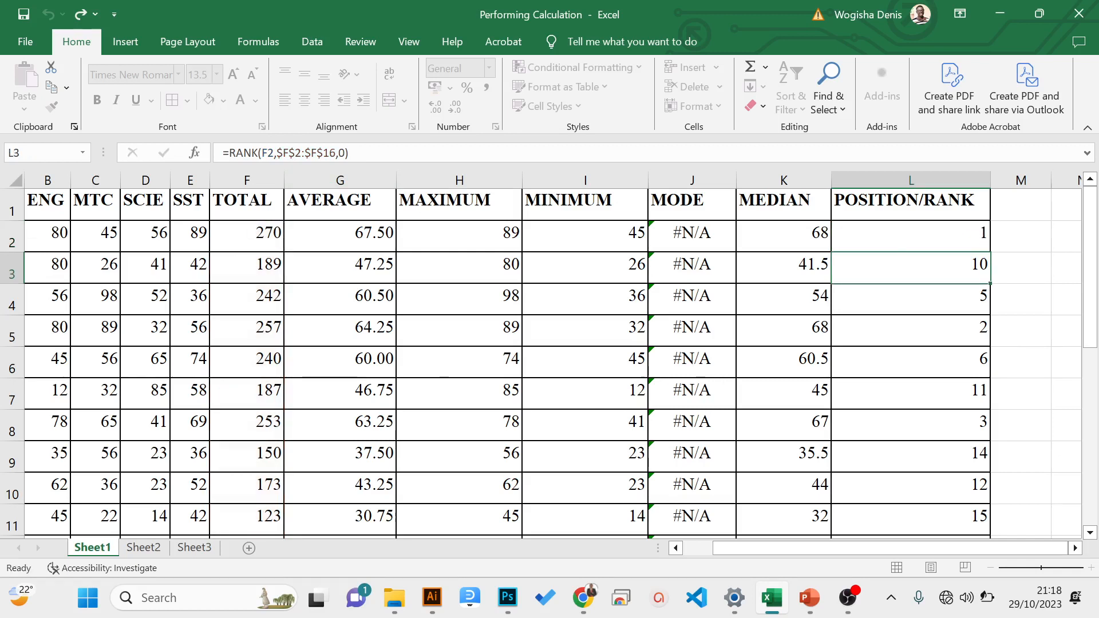
left_click(969, 299)
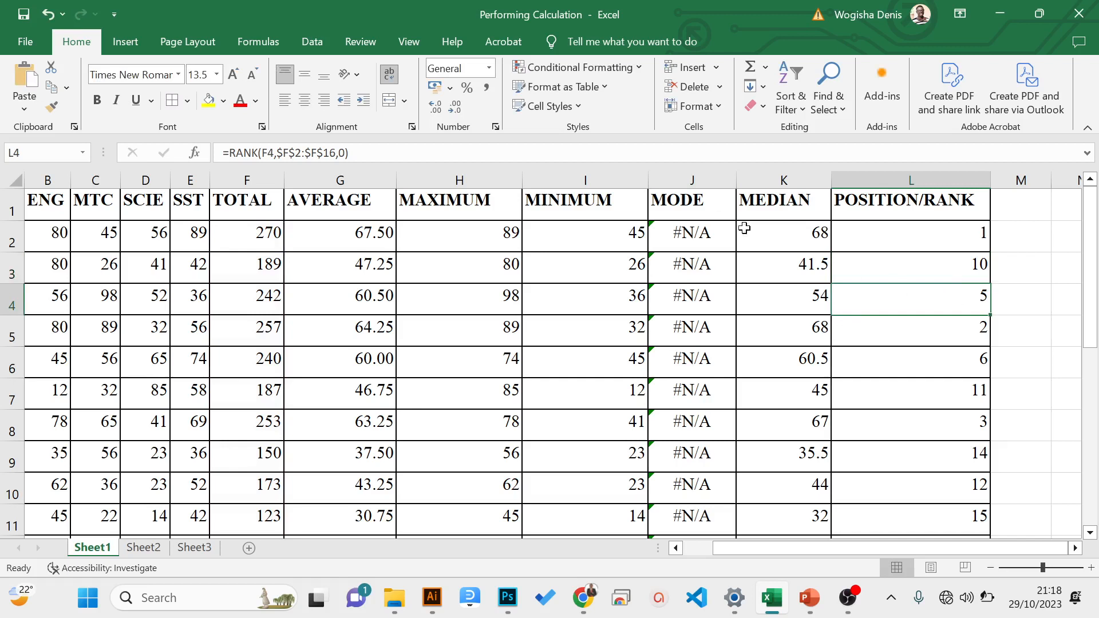
key("F2")
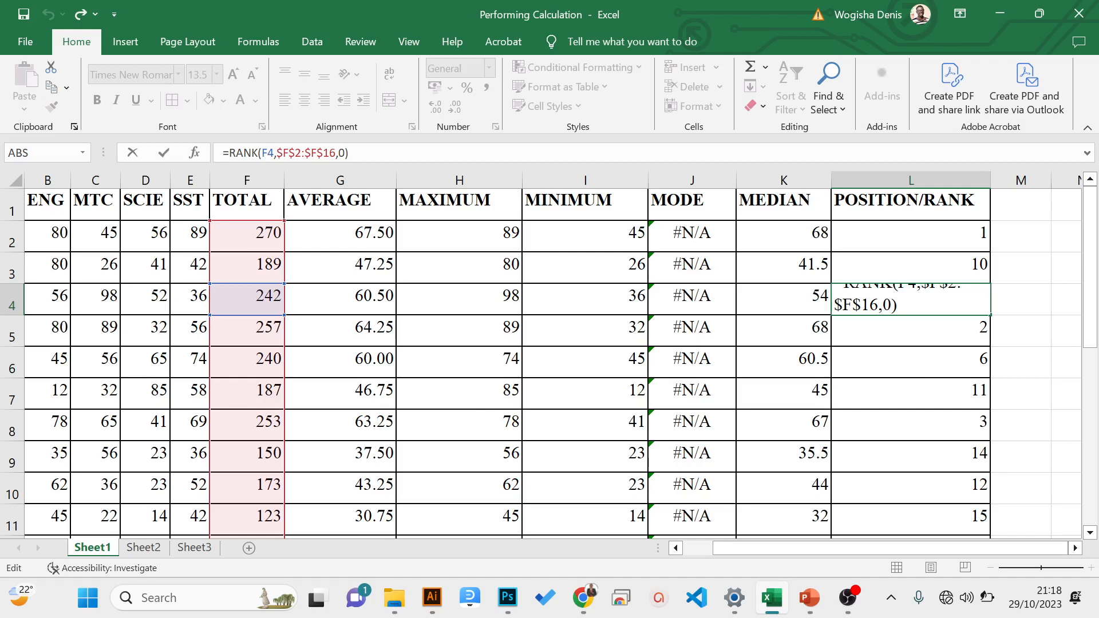
left_click_drag(277, 153, 329, 153)
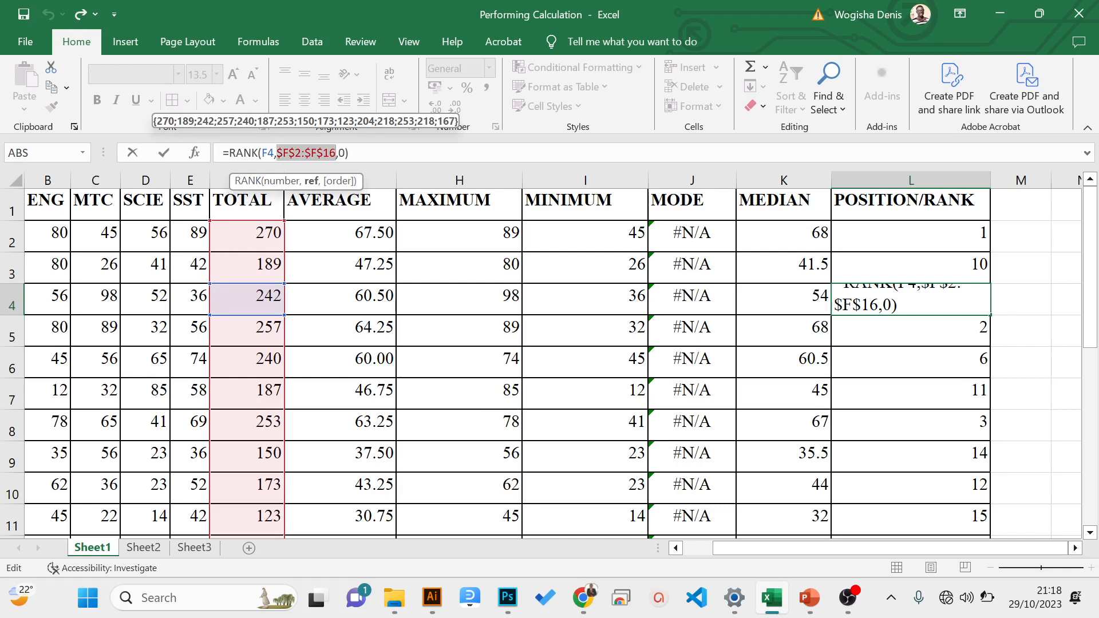
- Examine the references in the RANK formulas down the POSITION/RANK column, from L4 to the cell and range highlighted for L16
left_click(268, 152)
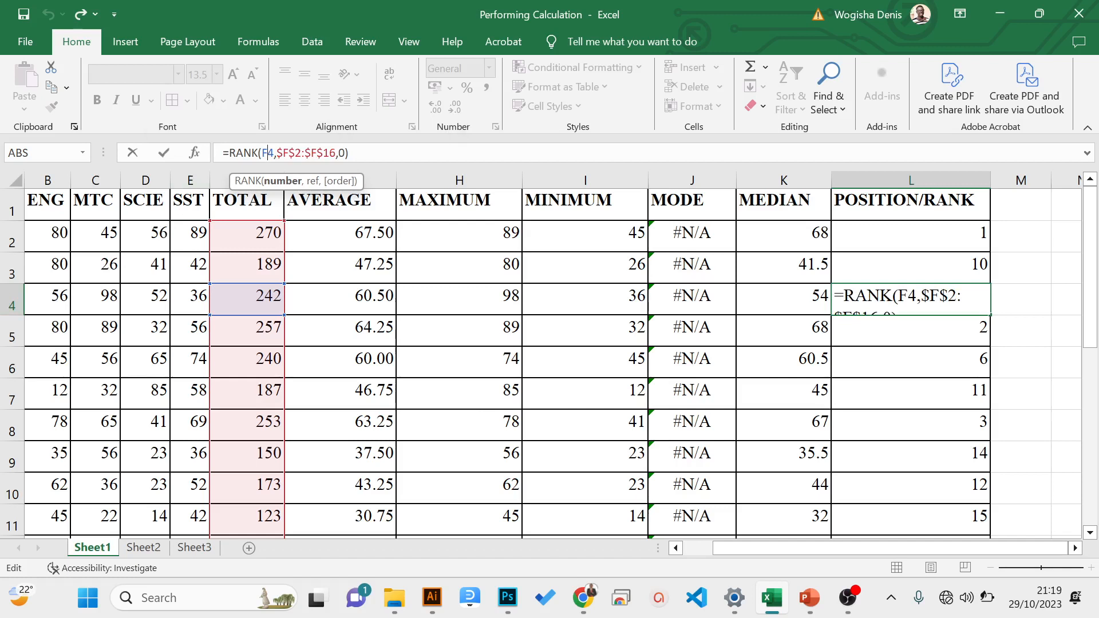
key("Return")
key("Down")
key("Down")
key("Down")
key("Down")
key("Down")
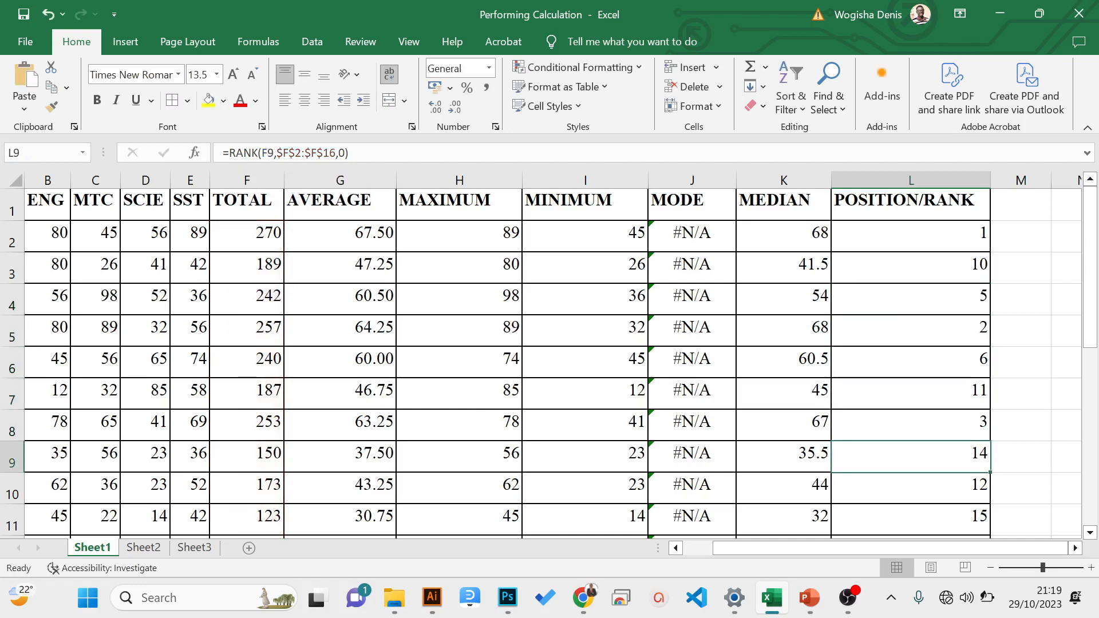
key("Down")
key("Down")
key("Down")
key("Down")
key("Down")
key("Down")
key("Down")
key("Down")
key("Down")
key("Down")
key("Down")
key("Down")
key("Up")
key("Up")
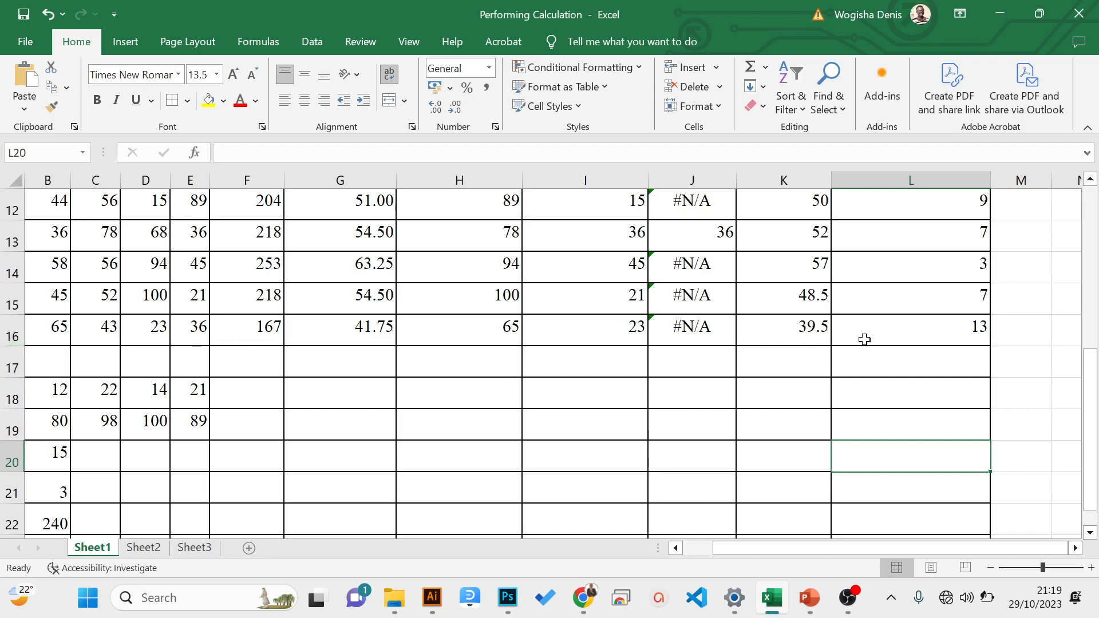
left_click(941, 321)
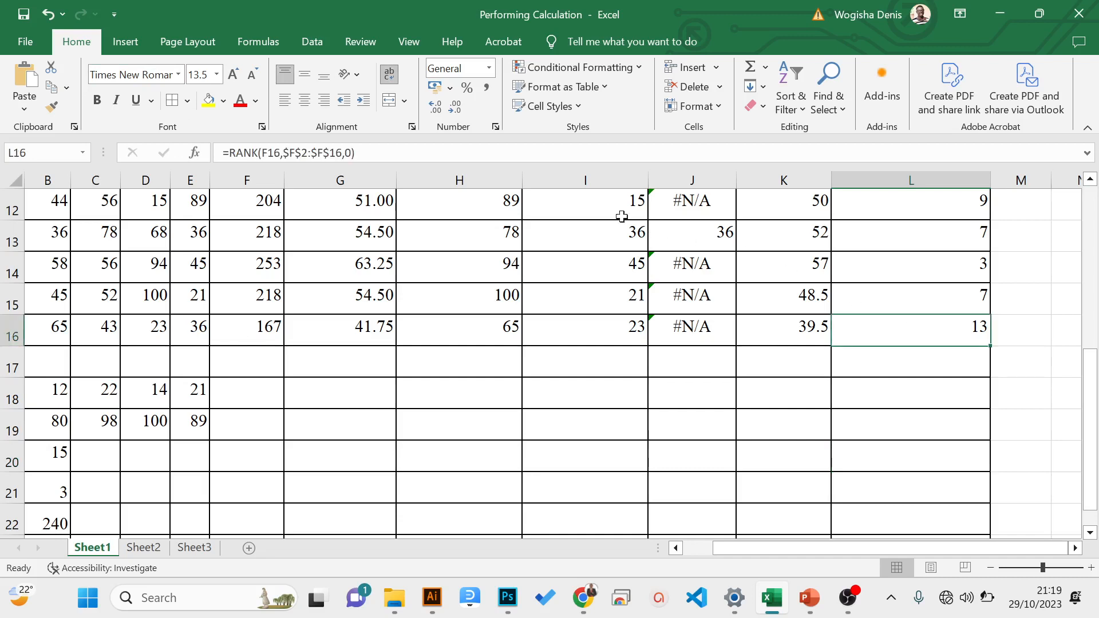
key("F2")
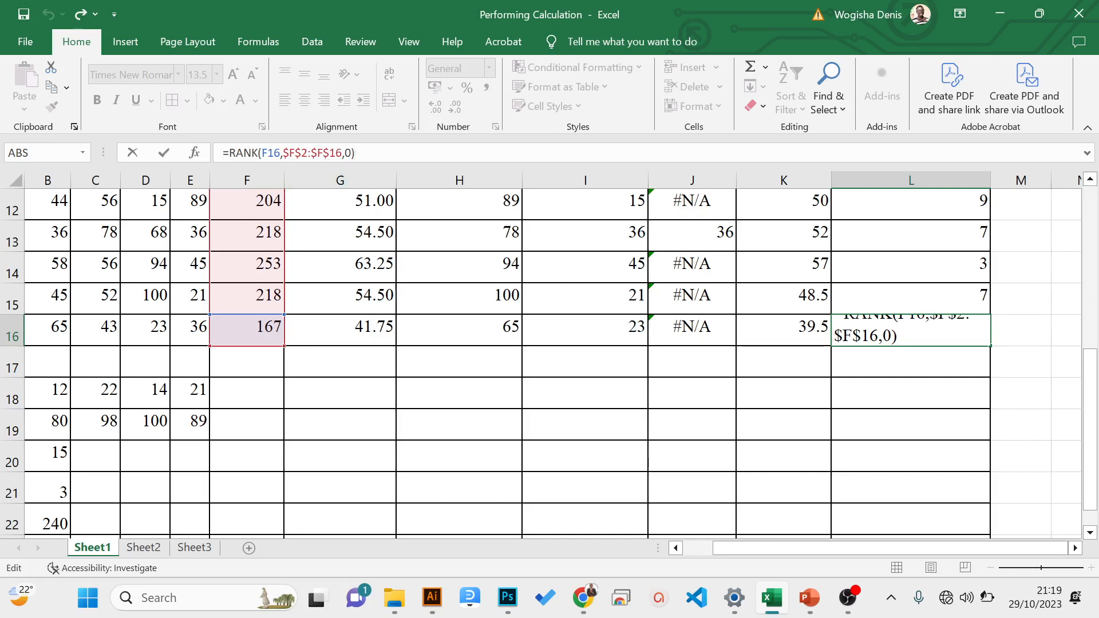
key("Return")
key("ctrl+Up")
key("ctrl+Up")
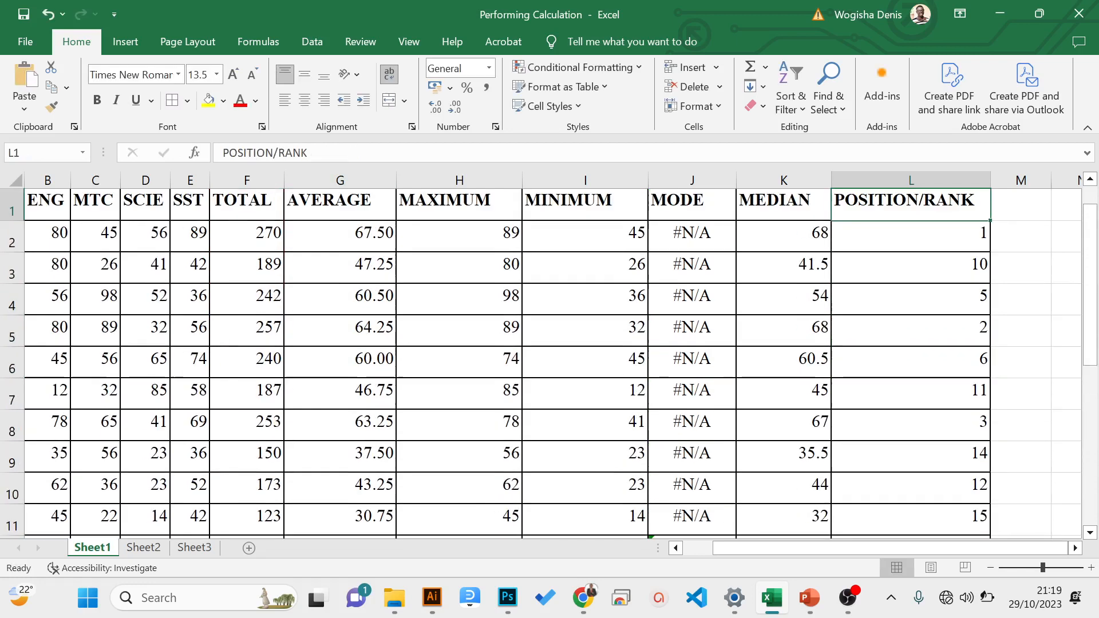
key("Down")
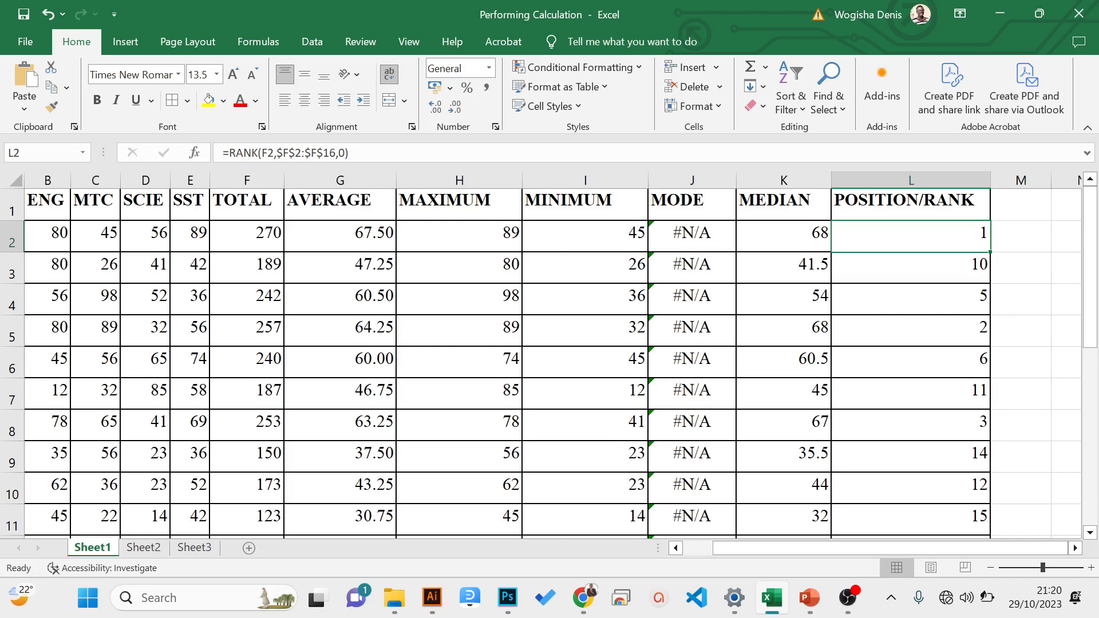
- Undo the RANK fills and the absolute-range edit, and clear the remaining RANK formula from L2
key("ctrl+z")
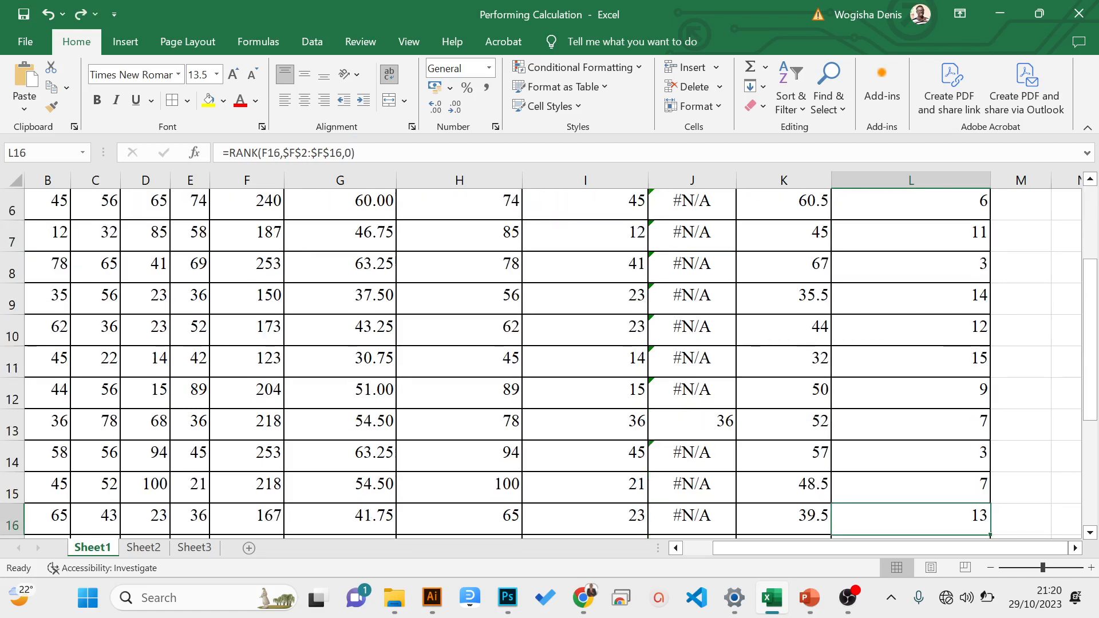
key("ctrl+z")
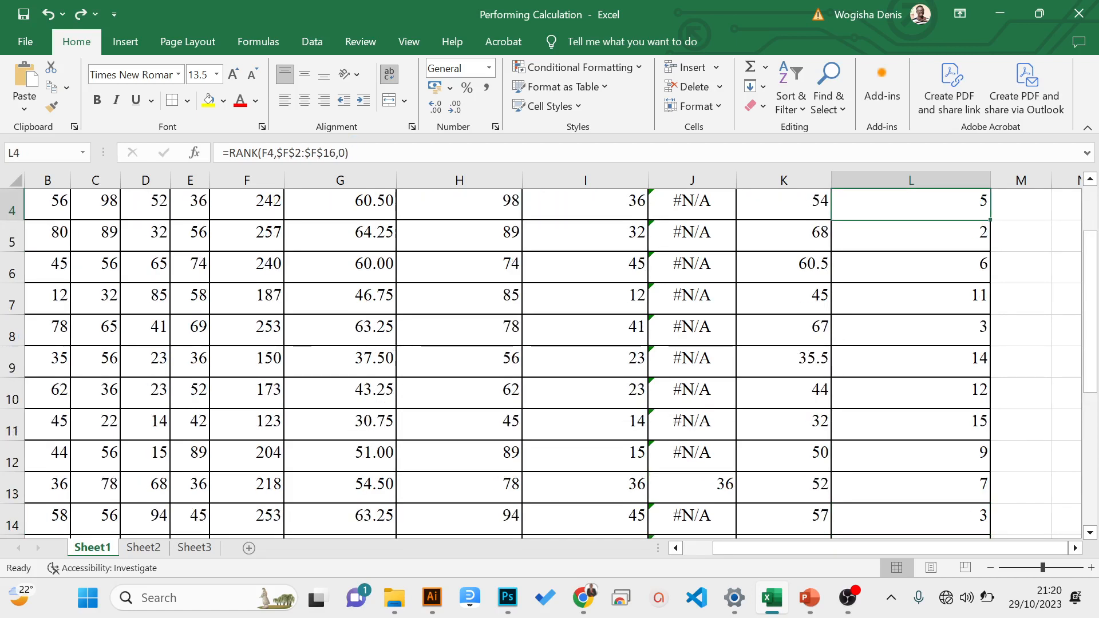
key("ctrl+z")
key("ctrl+z")
key("ctrl+z")
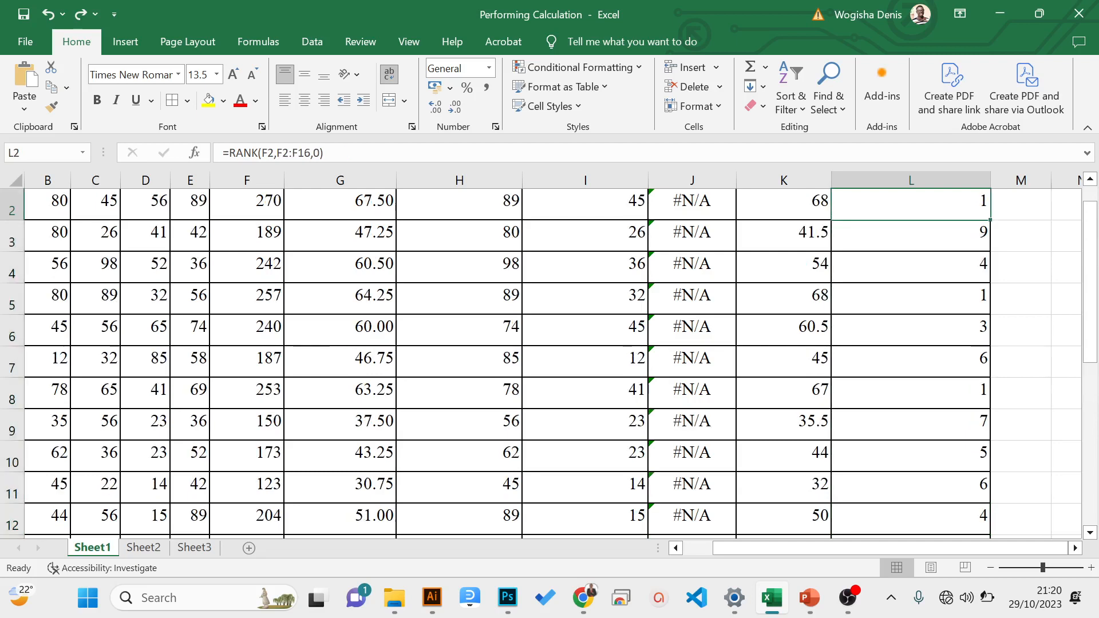
key("ctrl+z")
key("Up")
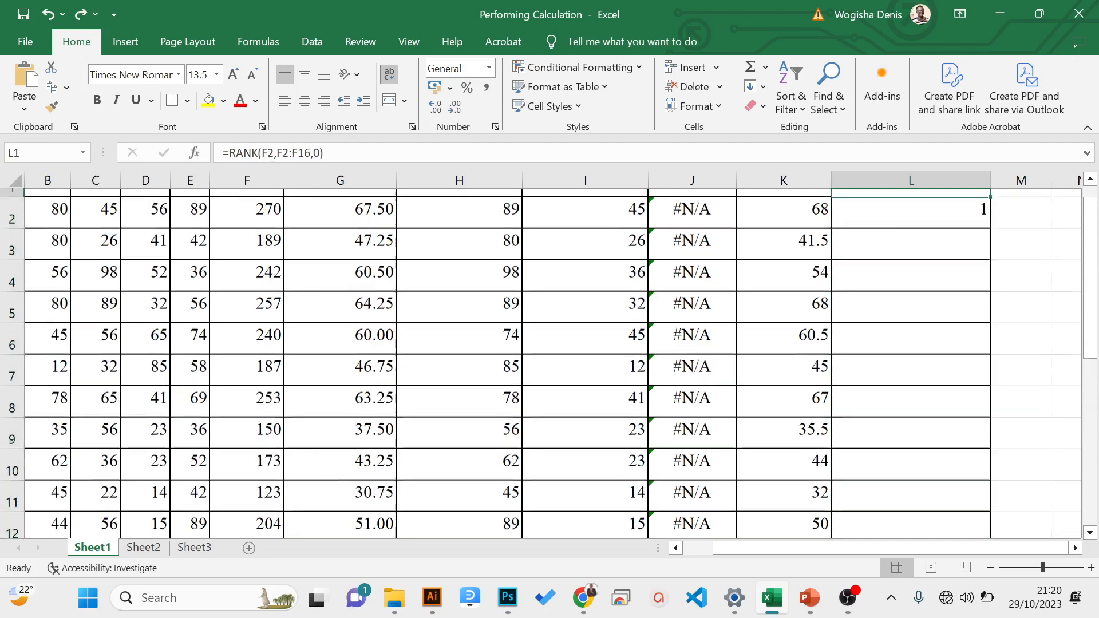
key("Down")
key("Delete")
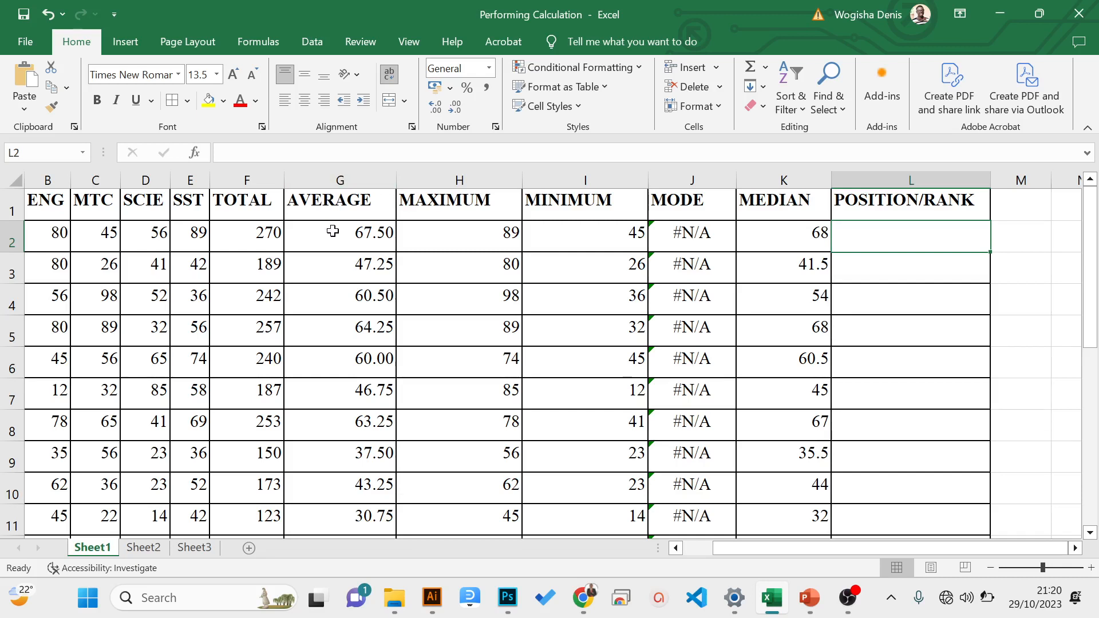
- Name the AVERAGE values in G2:G16 as the range scale
left_click(332, 232)
left_click_drag(330, 256, 367, 486)
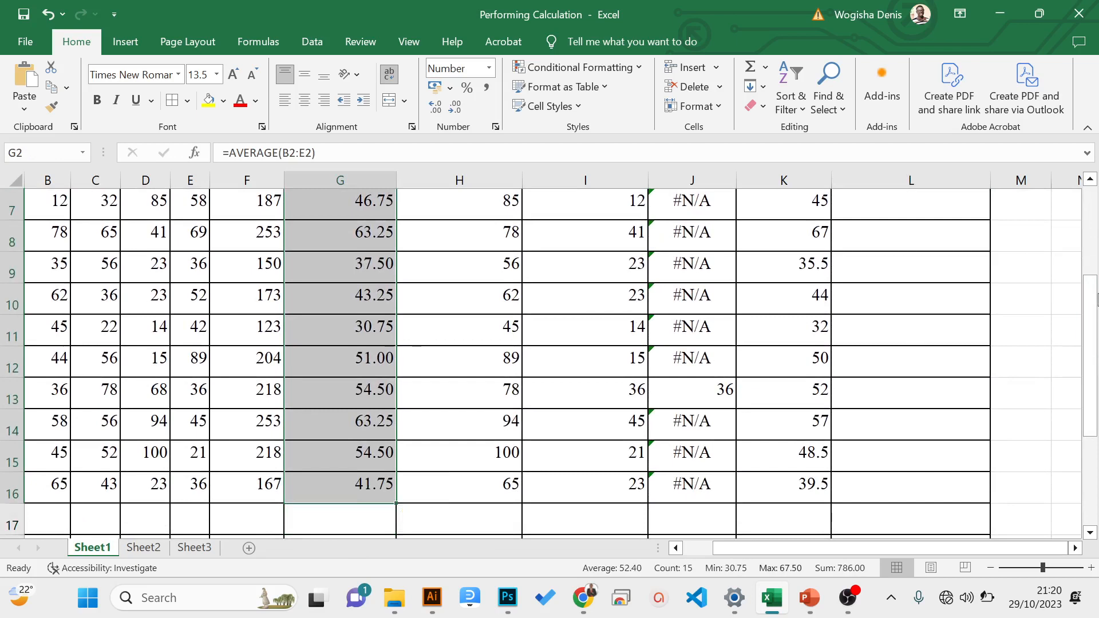
left_click_drag(1090, 280, 1090, 192)
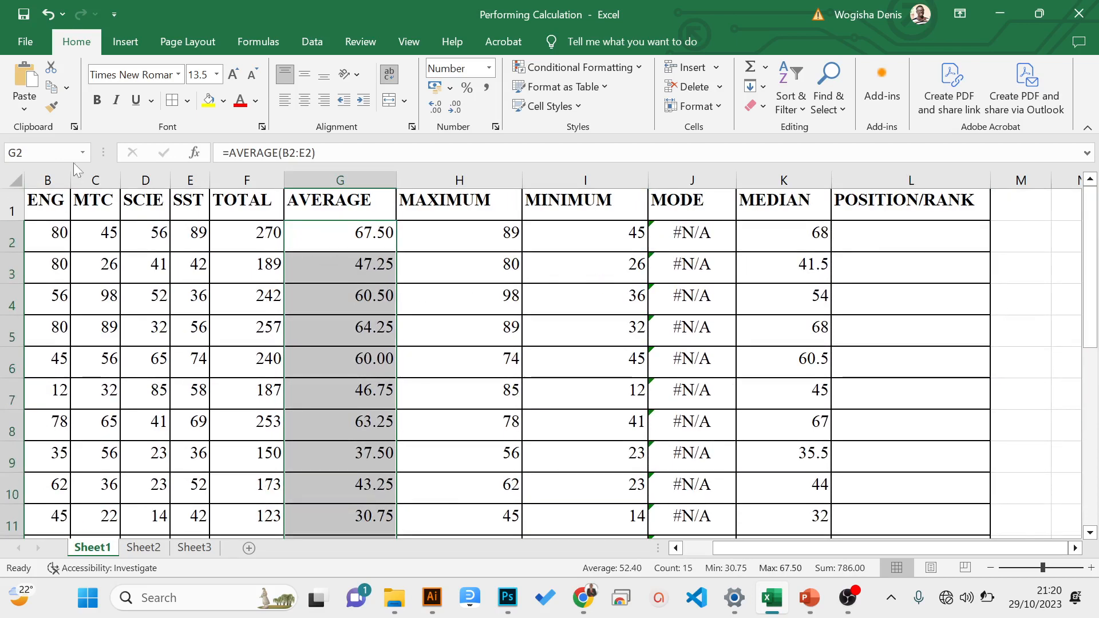
left_click(23, 153)
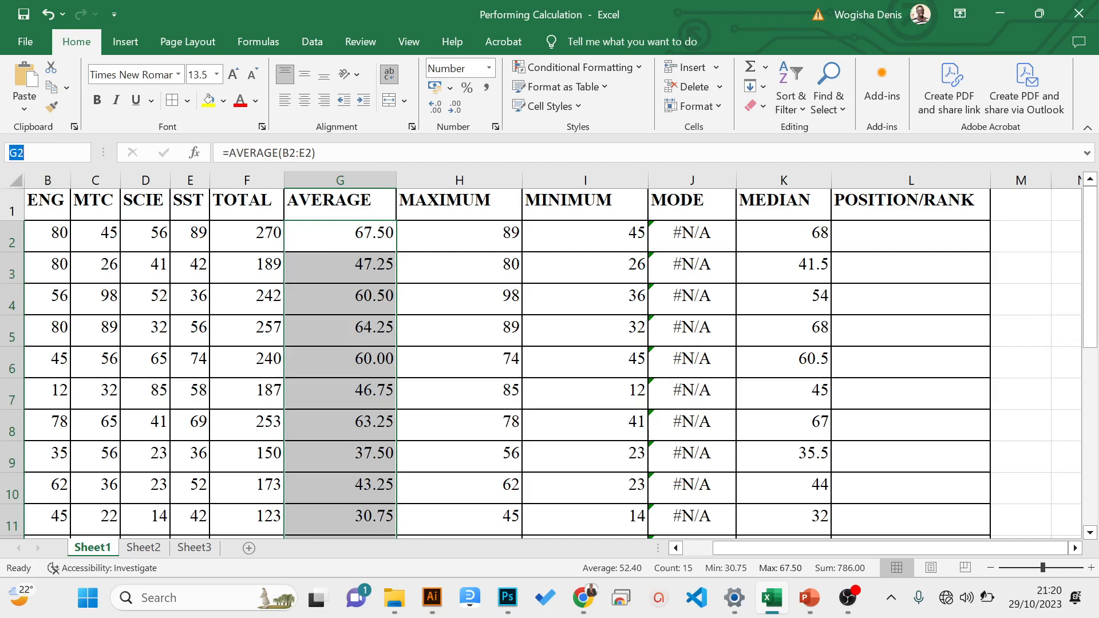
key("BackSpace")
type("scale")
key("Return")
- Reselect G2:G16 to check which name is assigned to the AVERAGE range
left_click(343, 307)
left_click_drag(338, 223, 349, 486)
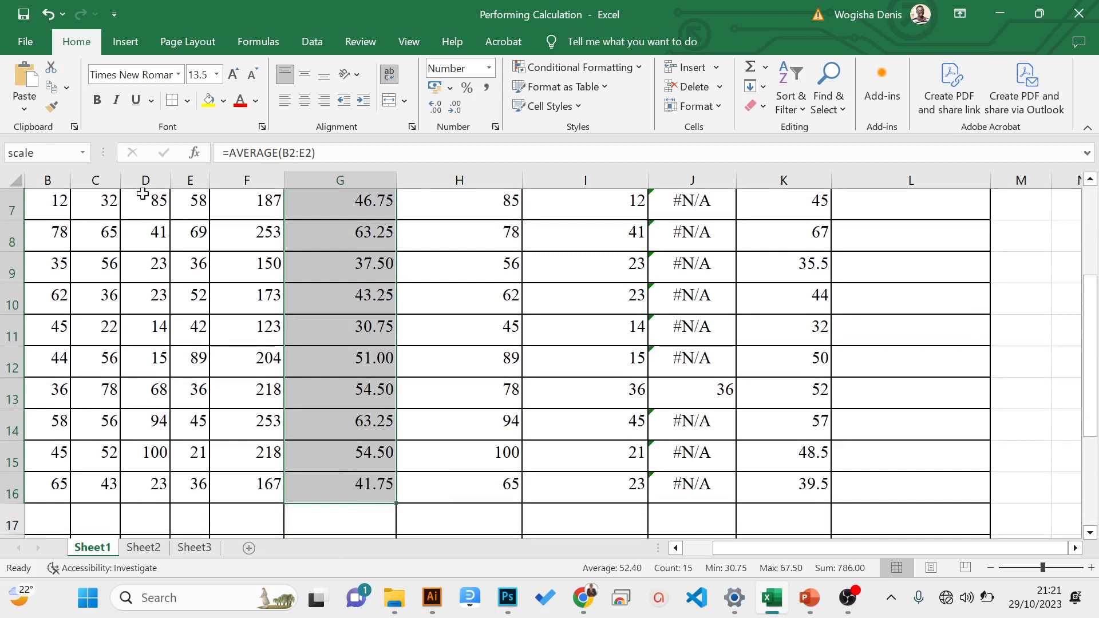
left_click_drag(1094, 376, 1021, 205)
- Enter =RANK(G2,scale,0) in L2 to rank the first AVERAGE in descending order within the named range
left_click(890, 242)
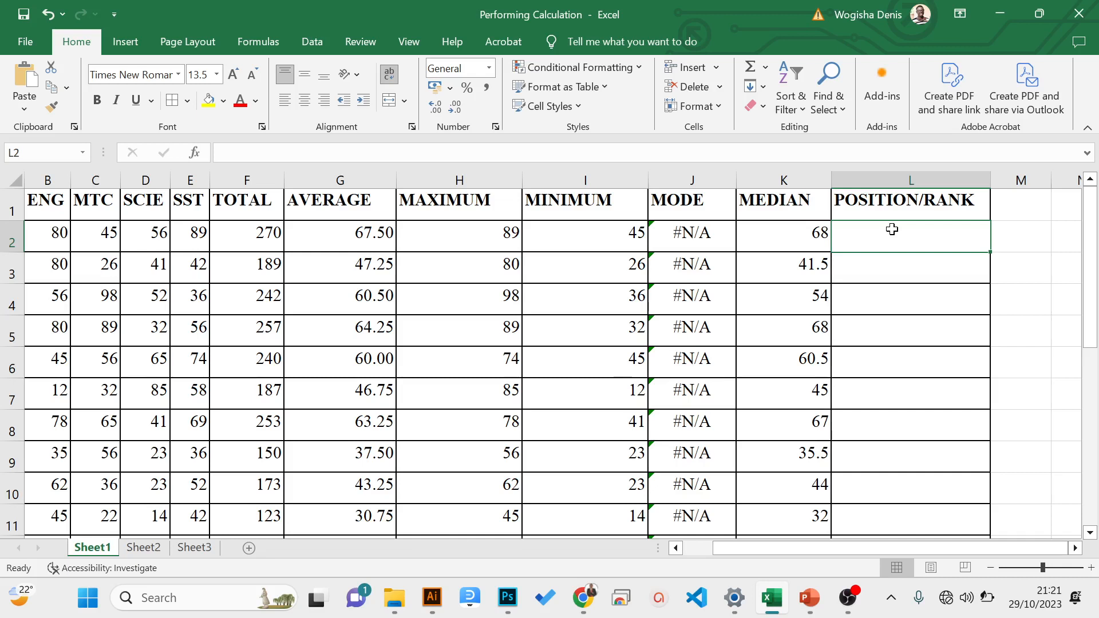
type("=")
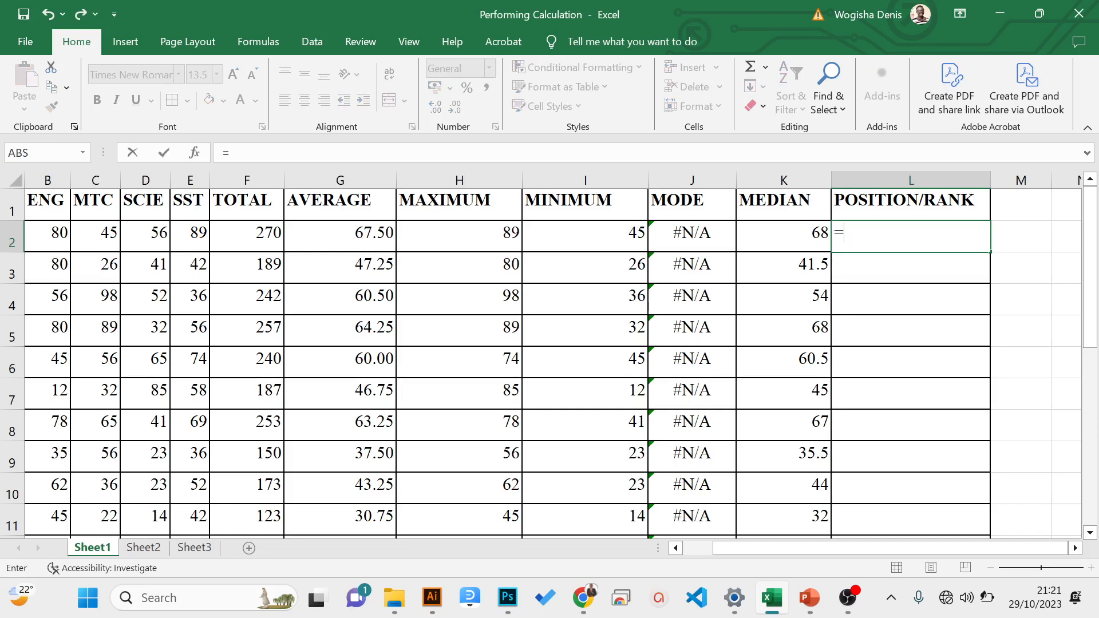
type("ran")
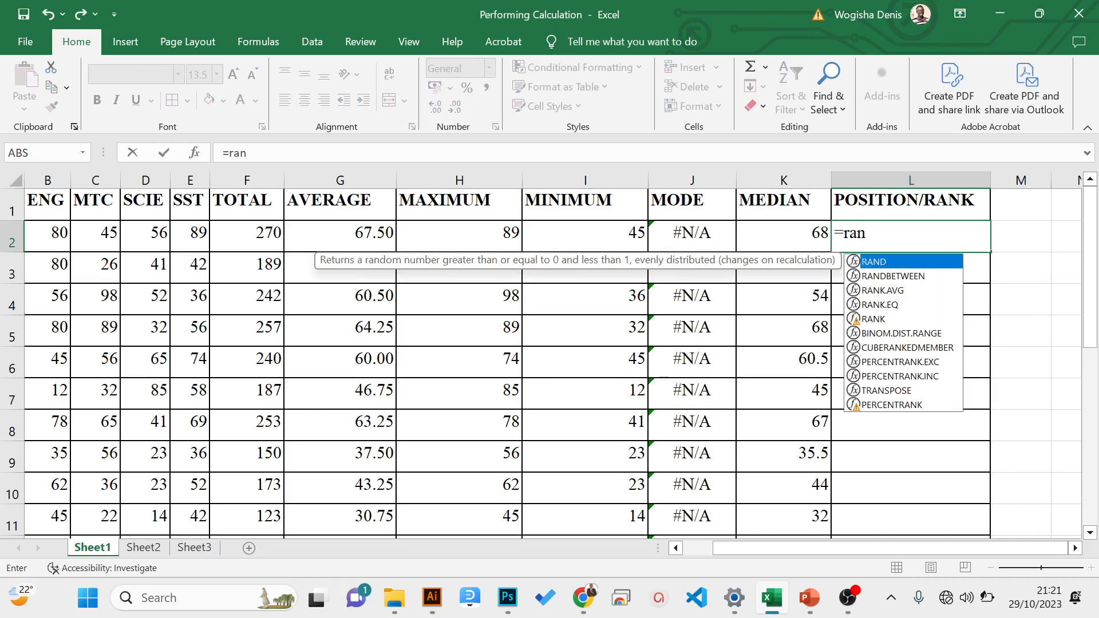
type("k(")
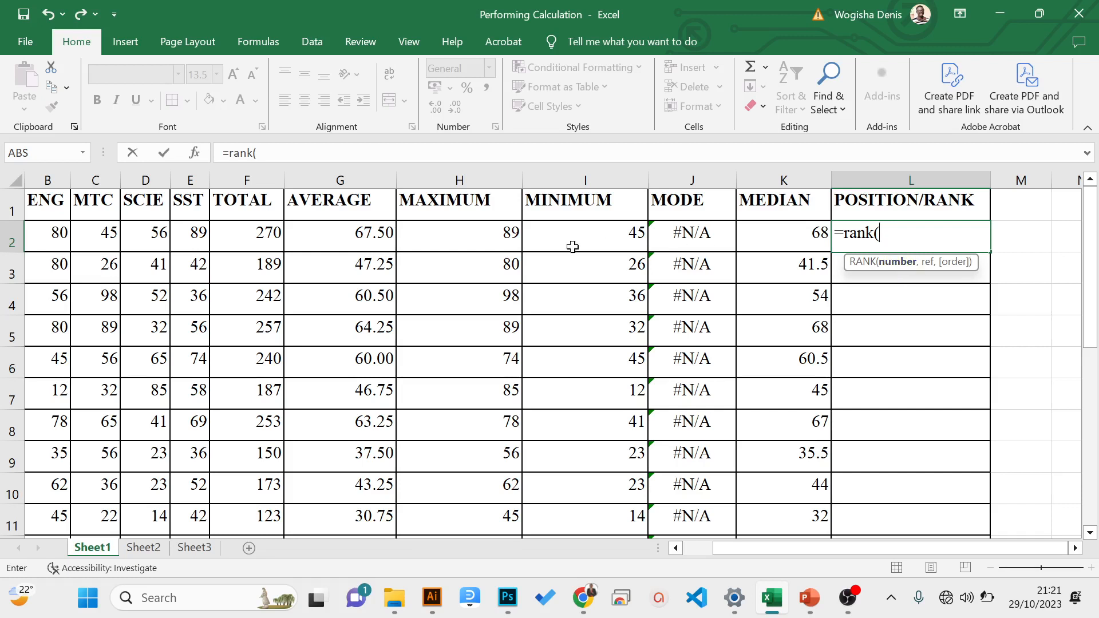
left_click(366, 237)
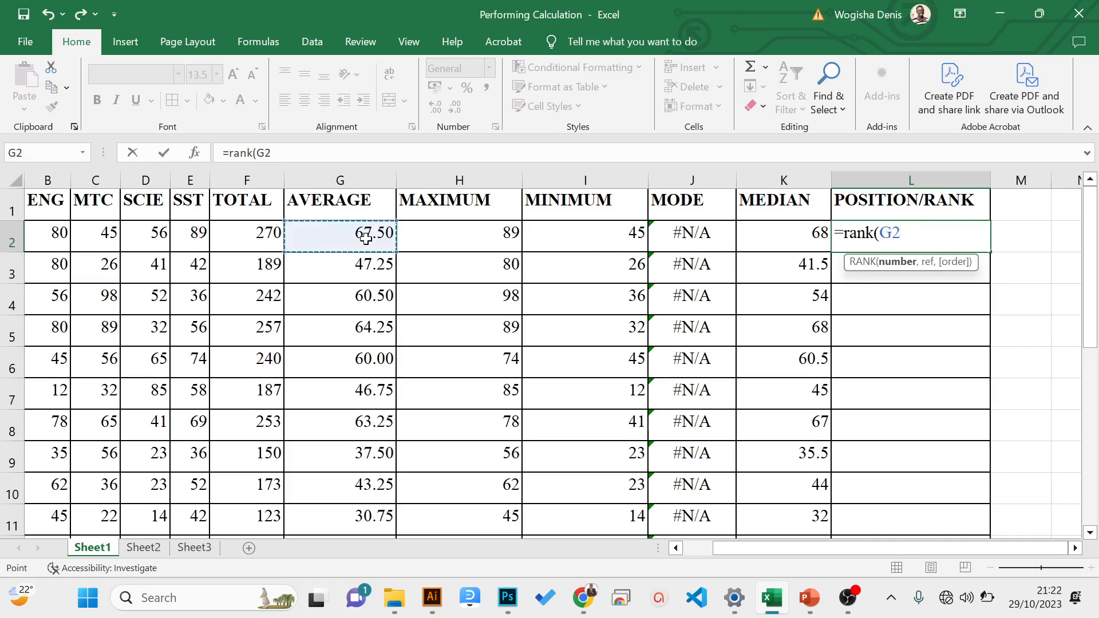
type(",")
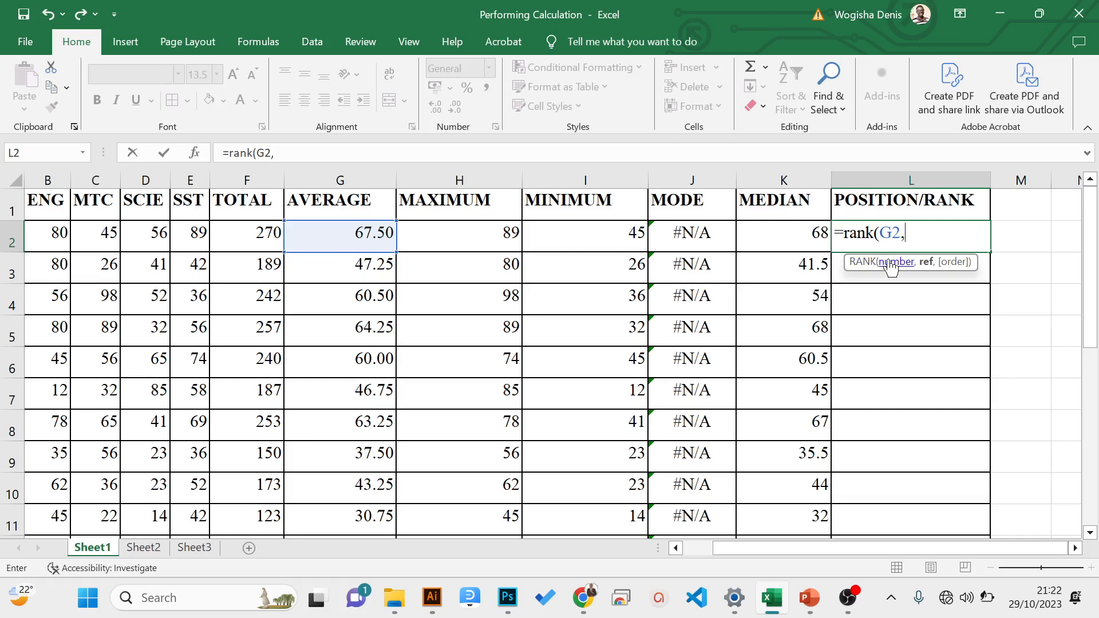
type("scale")
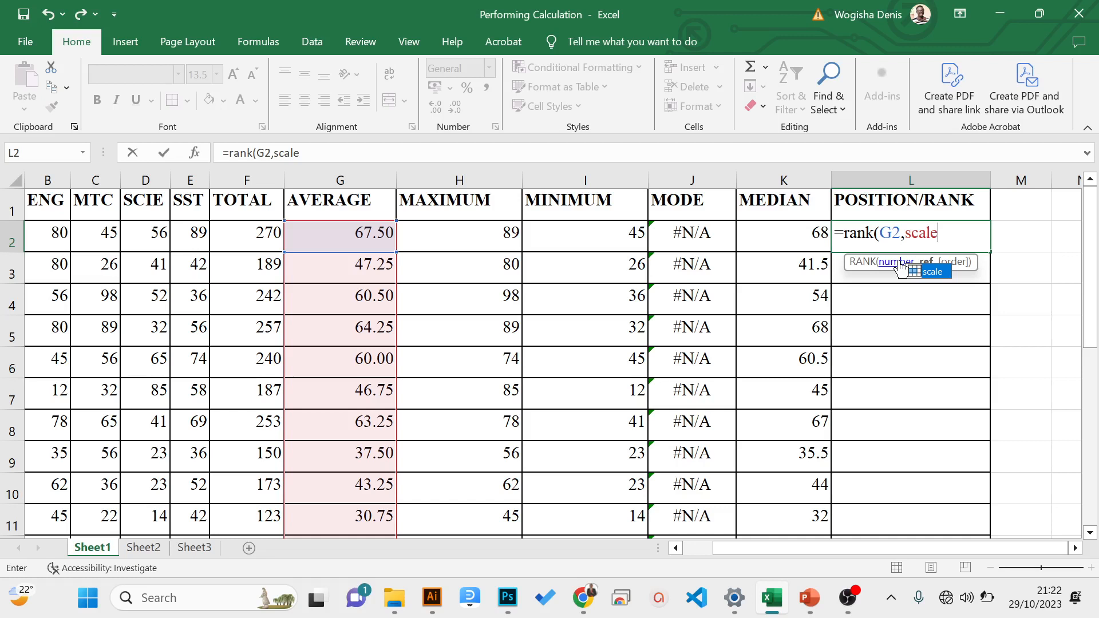
type(",")
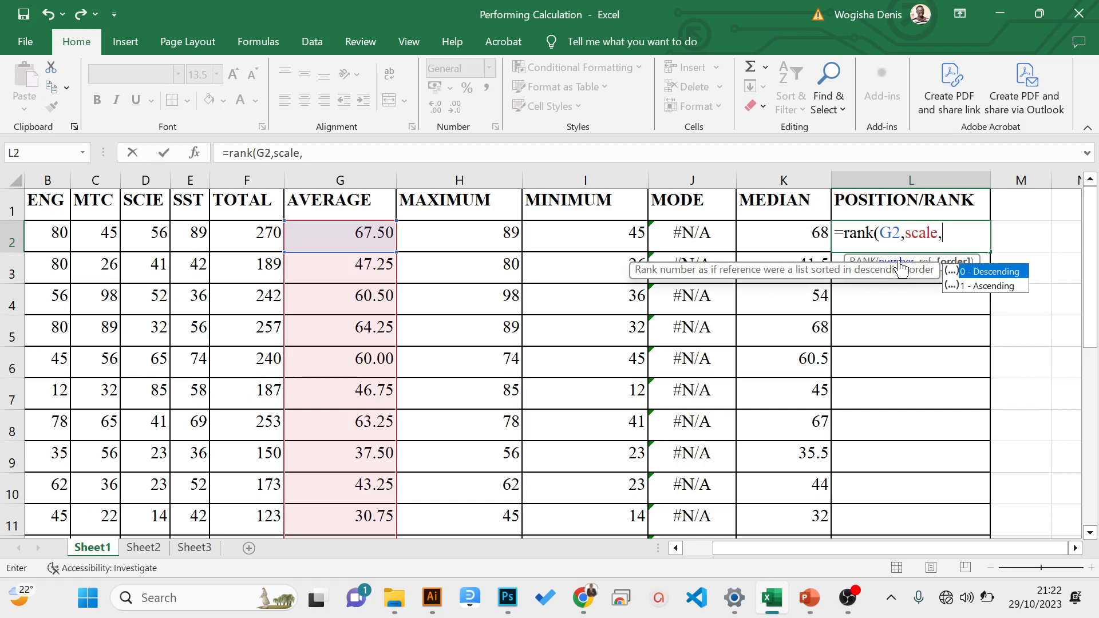
type("0")
type(")")
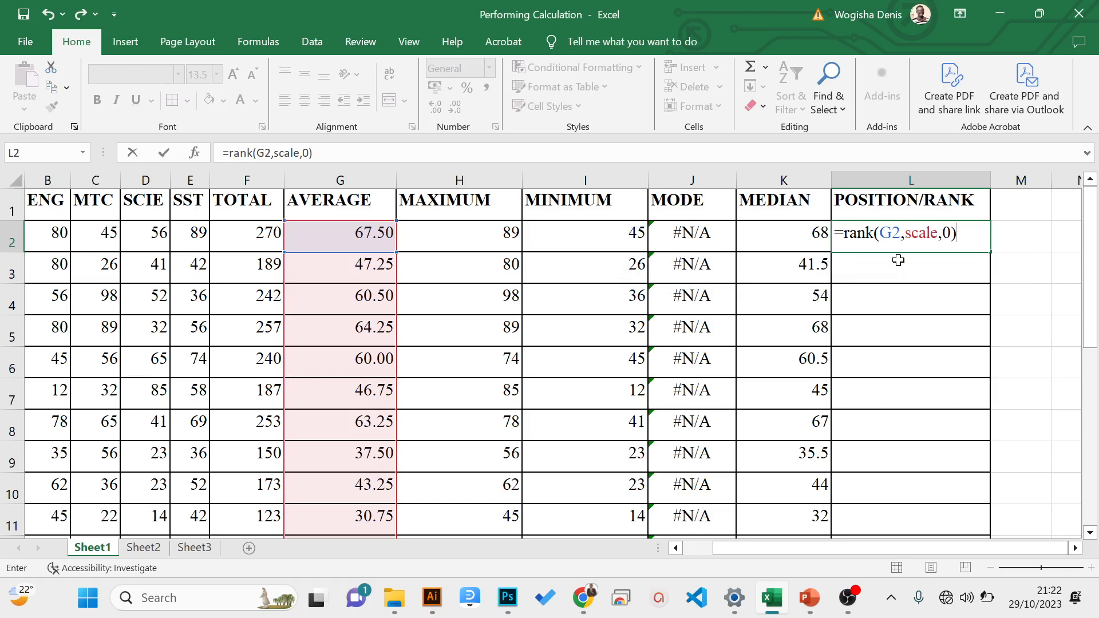
key("Return")
- Fill the named-range RANK formula from L2 down to L16 and dismiss the low-battery notice
left_click(954, 238)
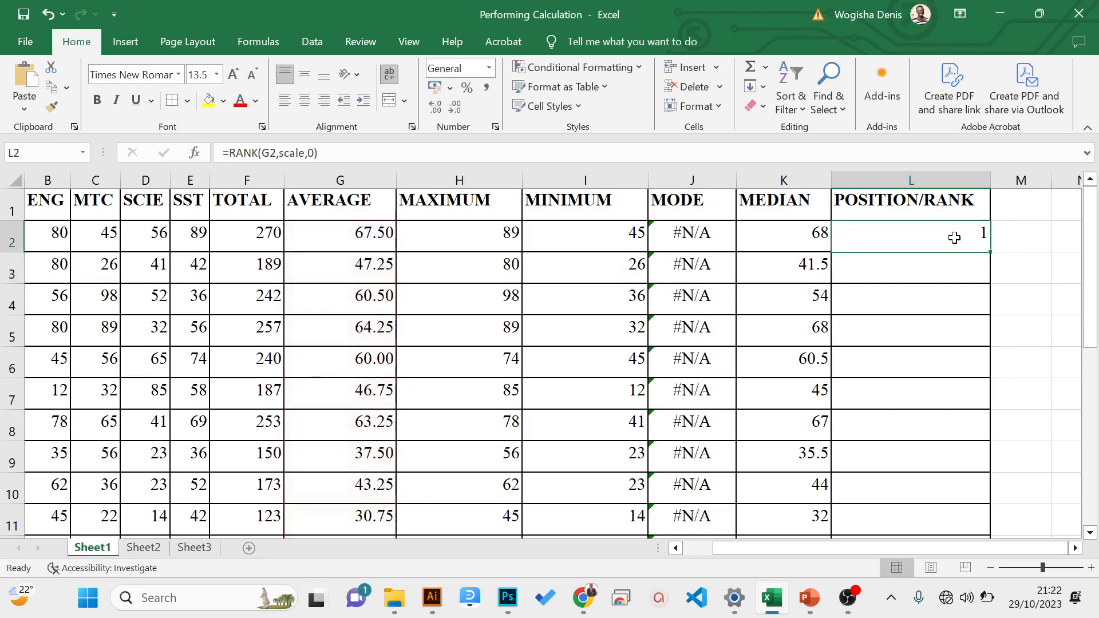
double_click(993, 252)
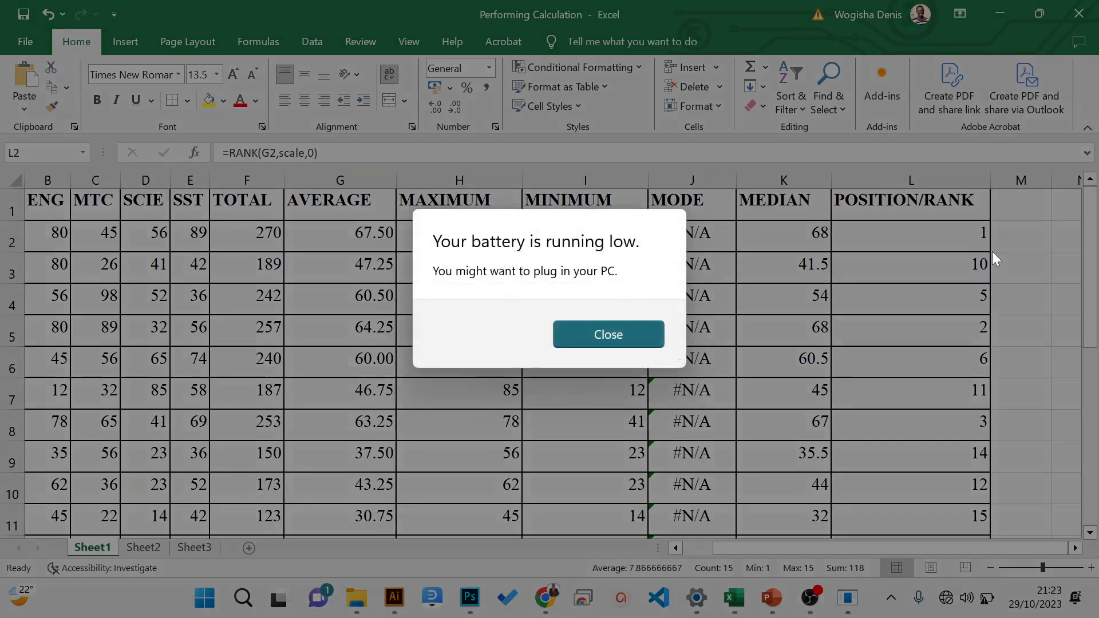
left_click(646, 333)
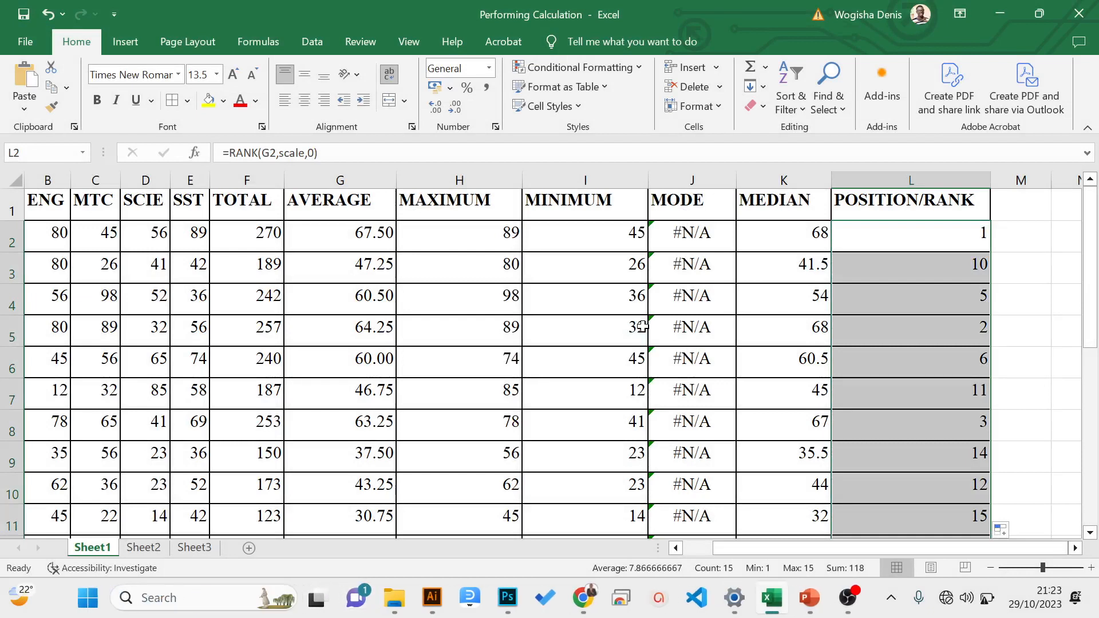